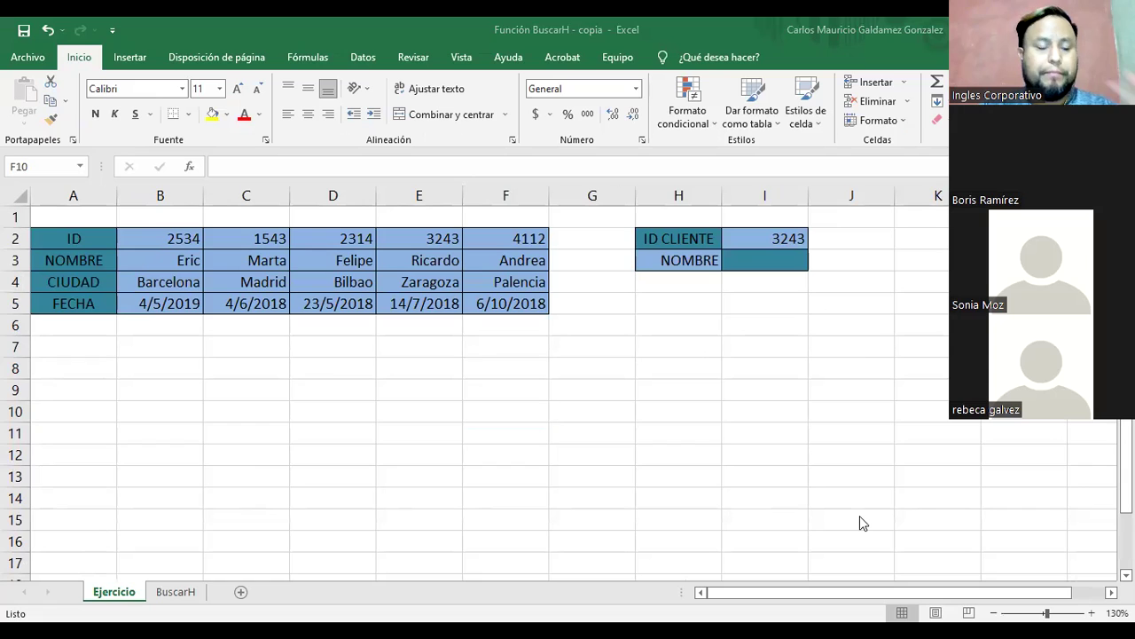
Point out Barcelona and 4/5/2019 in the table, then select the ID CLIENTE lookup box.
{"action": "left_click", "coordinate": [169, 286]}
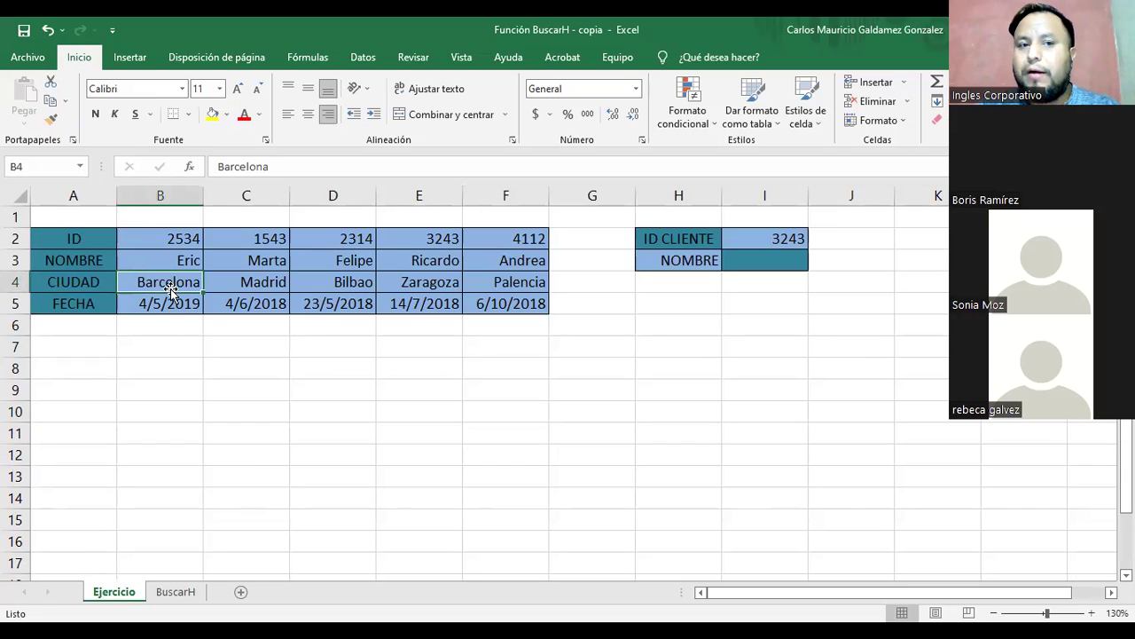
{"action": "left_click", "coordinate": [169, 303]}
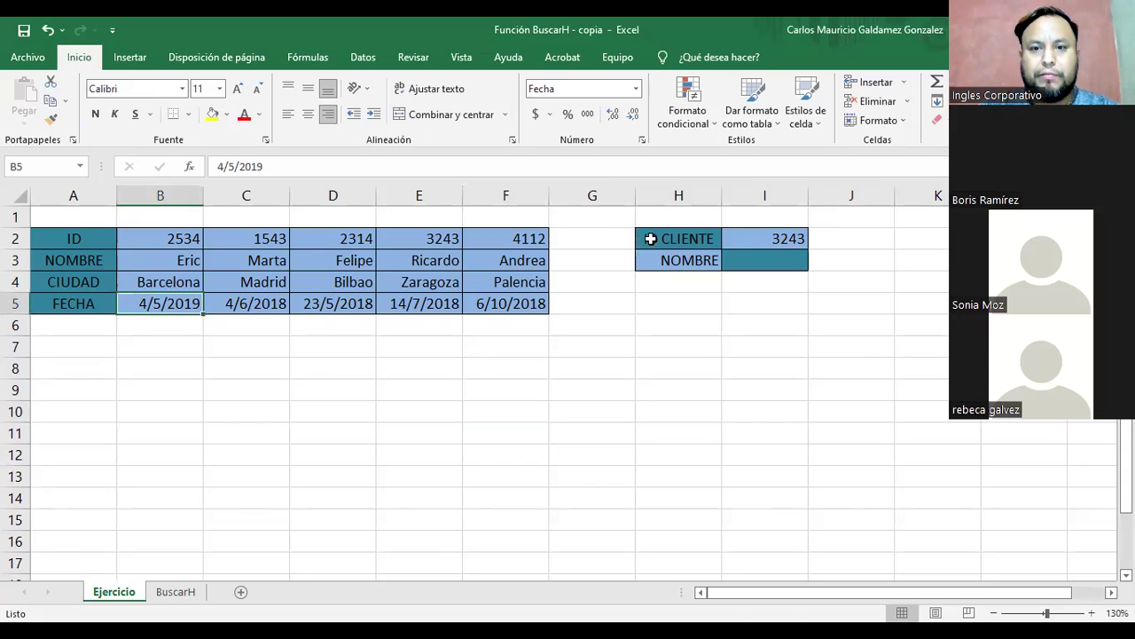
{"action": "left_click_drag", "start_coordinate": [652, 239], "coordinate": [735, 261]}
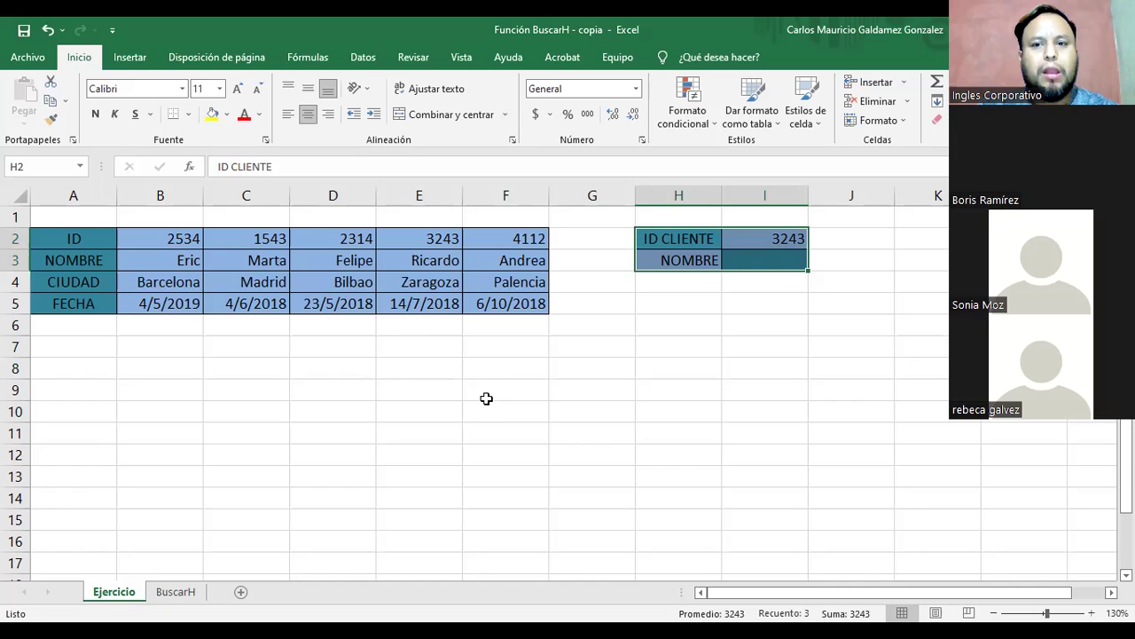
{"action": "left_click_drag", "start_coordinate": [673, 234], "coordinate": [738, 257]}
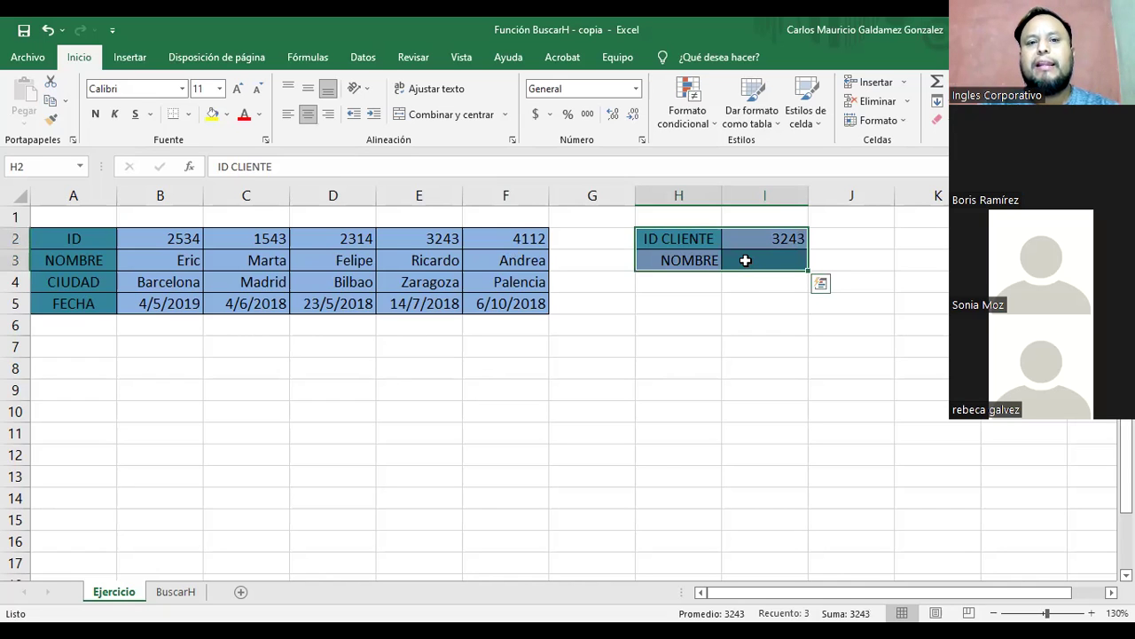
Copy the customer table A2:F5, then the lookup box, cancelling each copy.
{"action": "left_click_drag", "start_coordinate": [87, 232], "coordinate": [515, 304]}
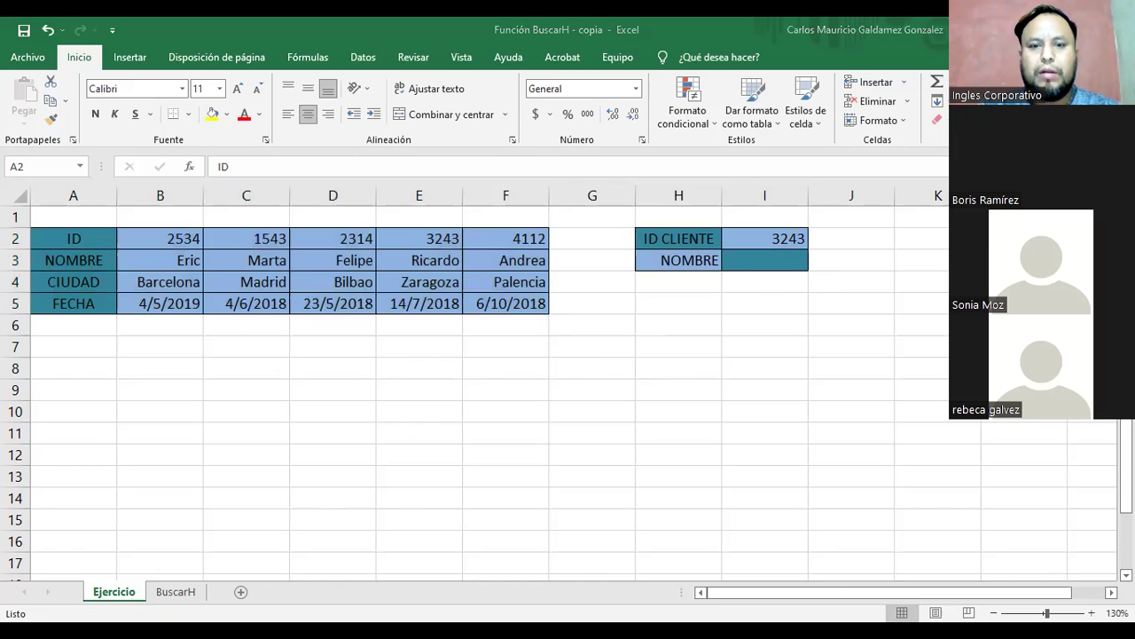
{"action": "left_click_drag", "start_coordinate": [71, 240], "coordinate": [488, 302]}
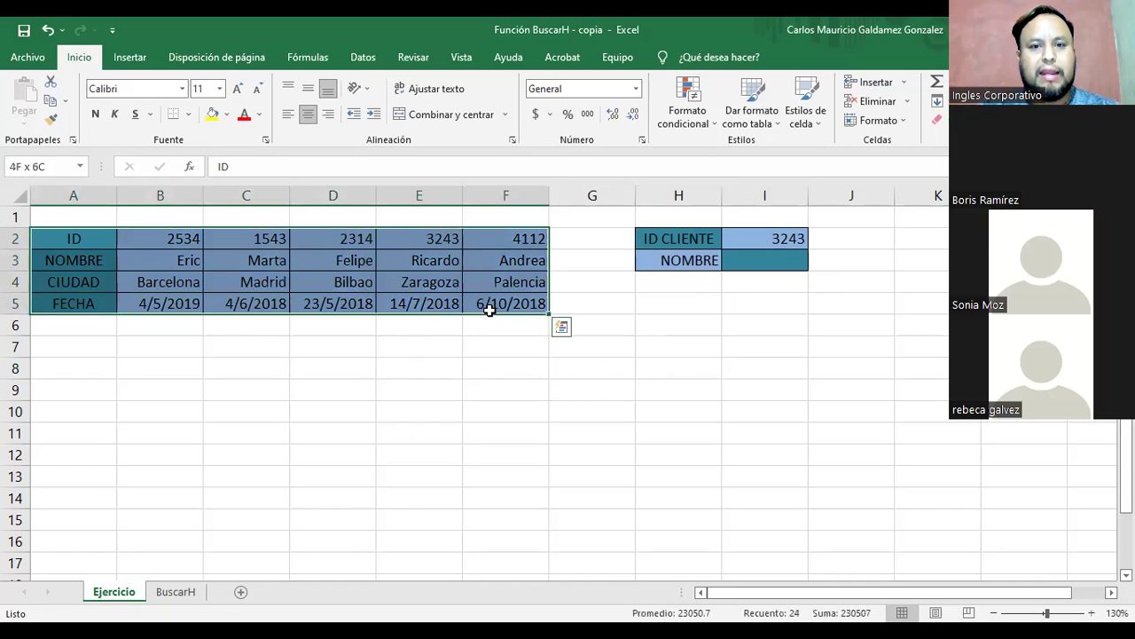
{"action": "key", "text": "ctrl+c"}
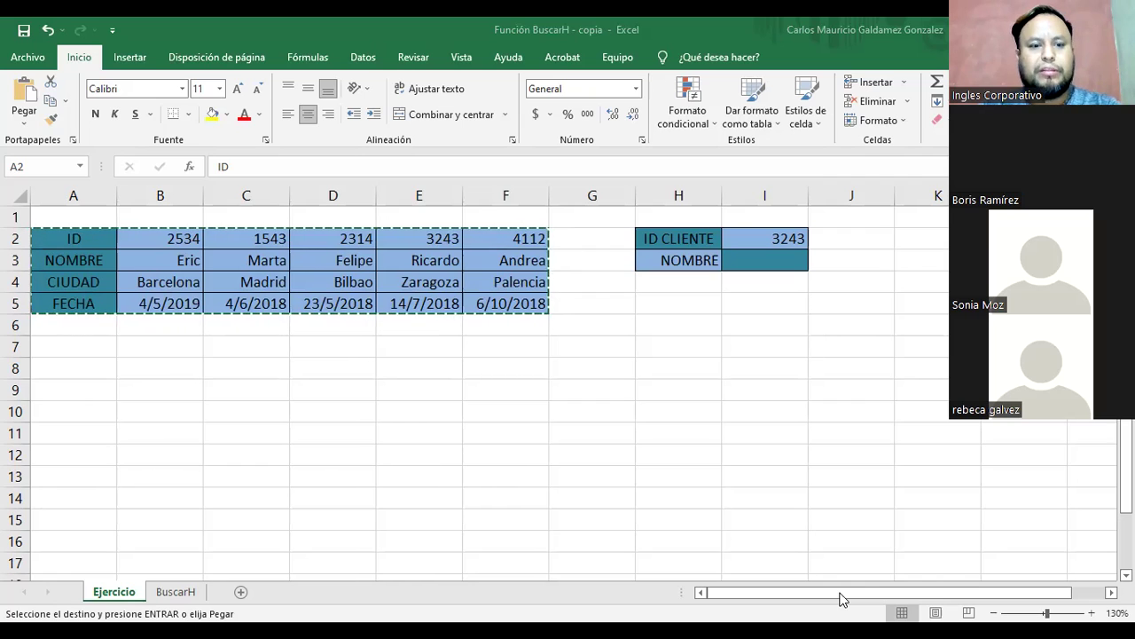
{"action": "key", "text": "Escape"}
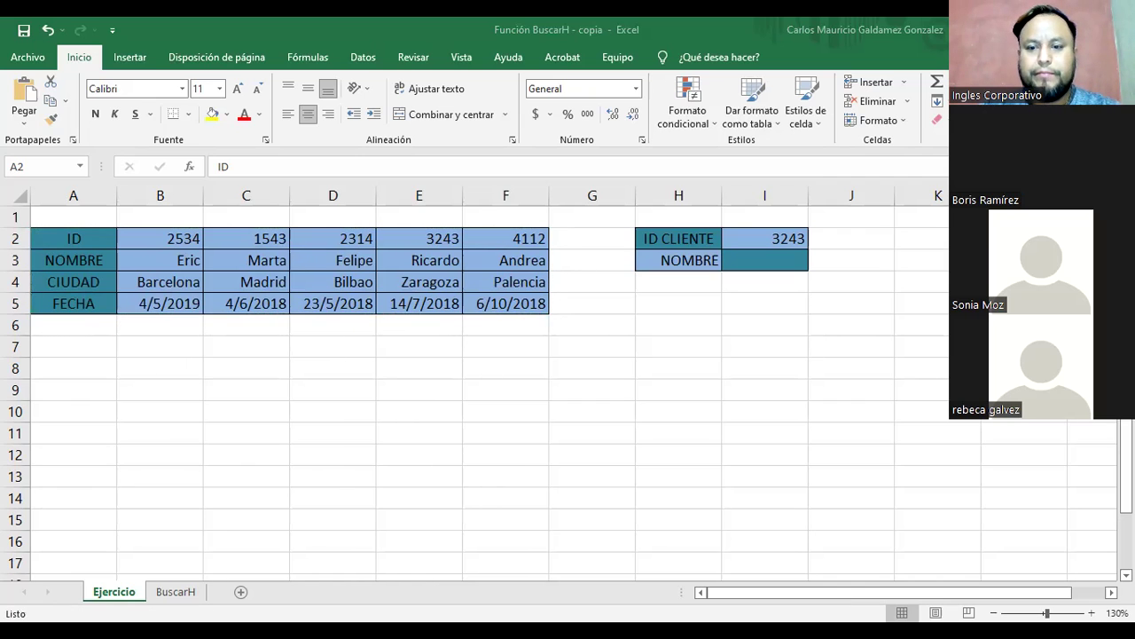
{"action": "left_click_drag", "start_coordinate": [666, 240], "coordinate": [744, 263]}
{"action": "key", "text": "ctrl+c"}
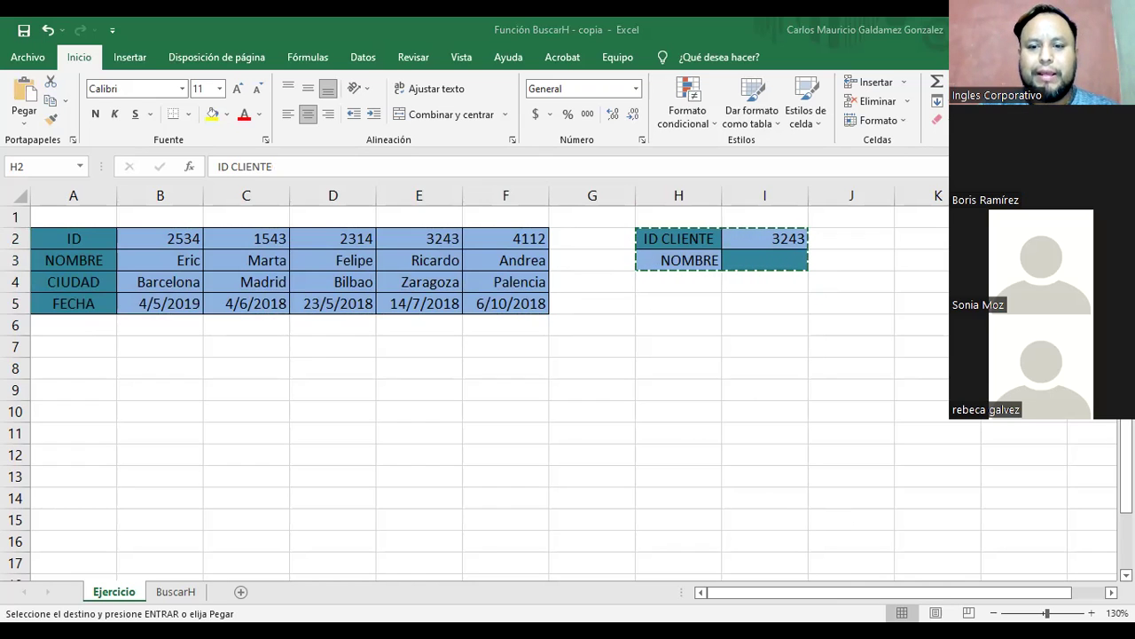
{"action": "left_click", "coordinate": [718, 598]}
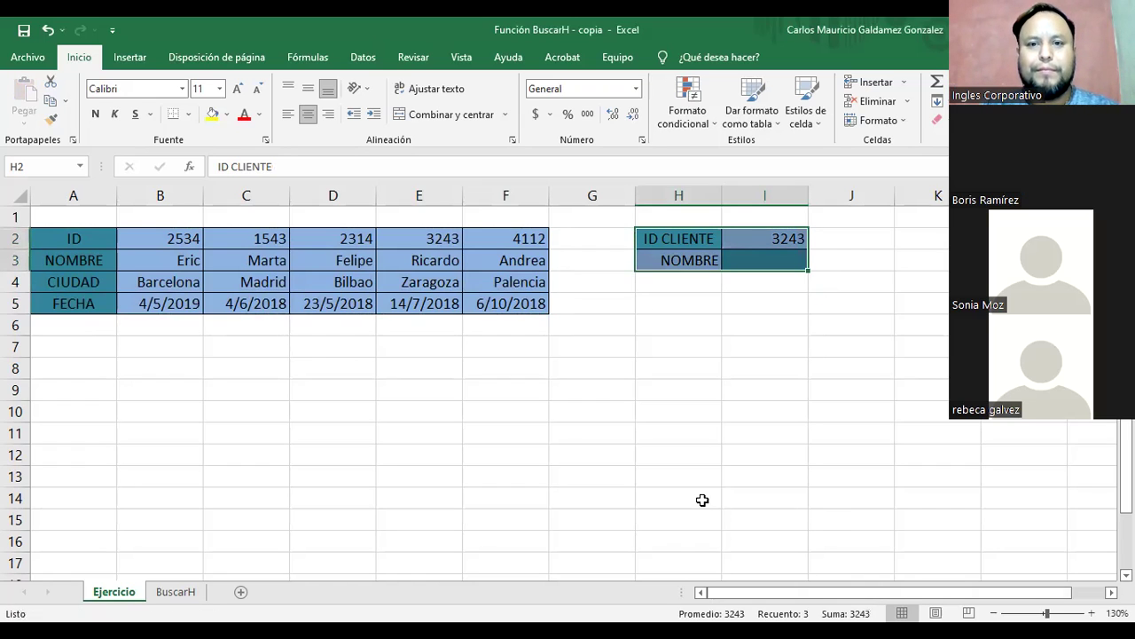
Narrow column G to 7.00 and select cell I3 for the name result.
{"action": "left_click_drag", "start_coordinate": [631, 192], "coordinate": [606, 199]}
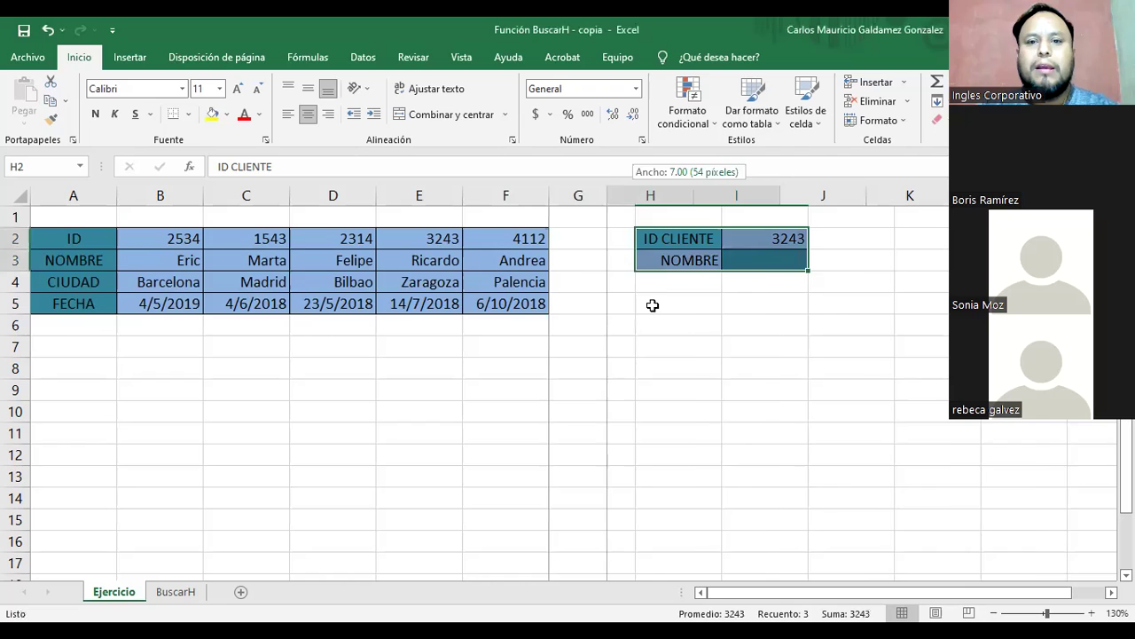
{"action": "left_click", "coordinate": [740, 258]}
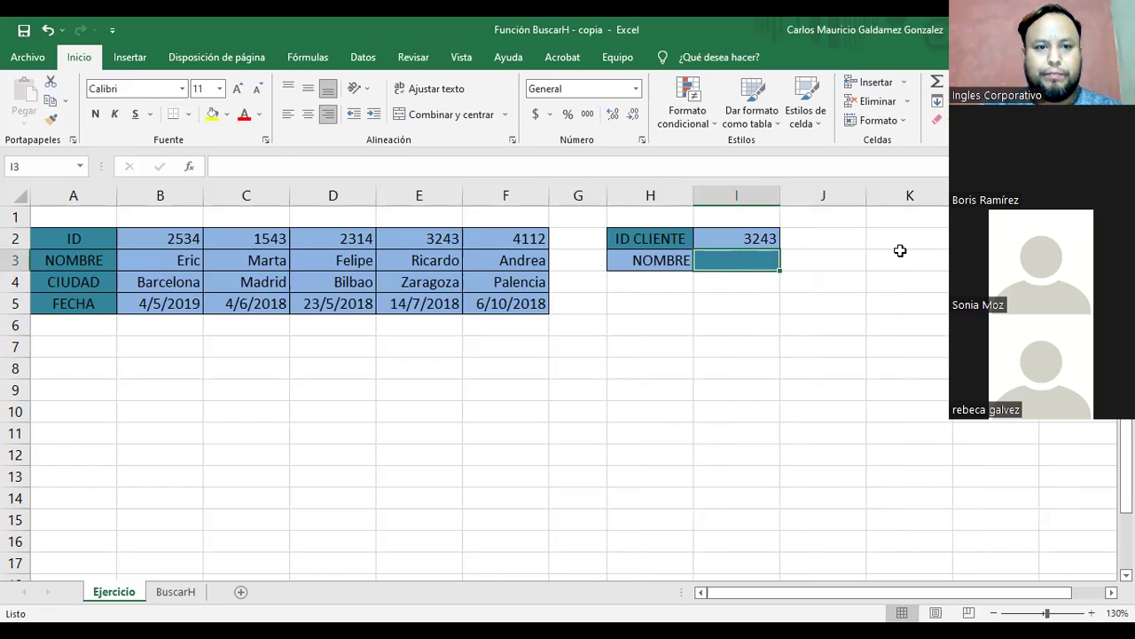
{"action": "left_click", "coordinate": [712, 259]}
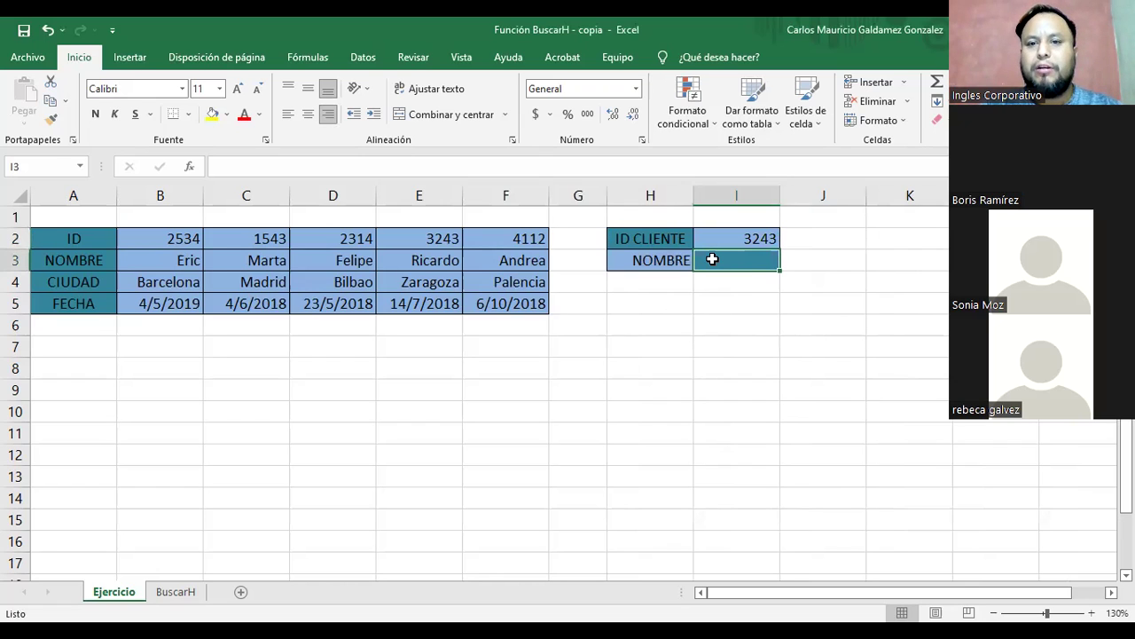
In I3, begin =BUSCARH( using the ID CLIENTE cell I2 as the lookup value.
{"action": "type", "text": "="}
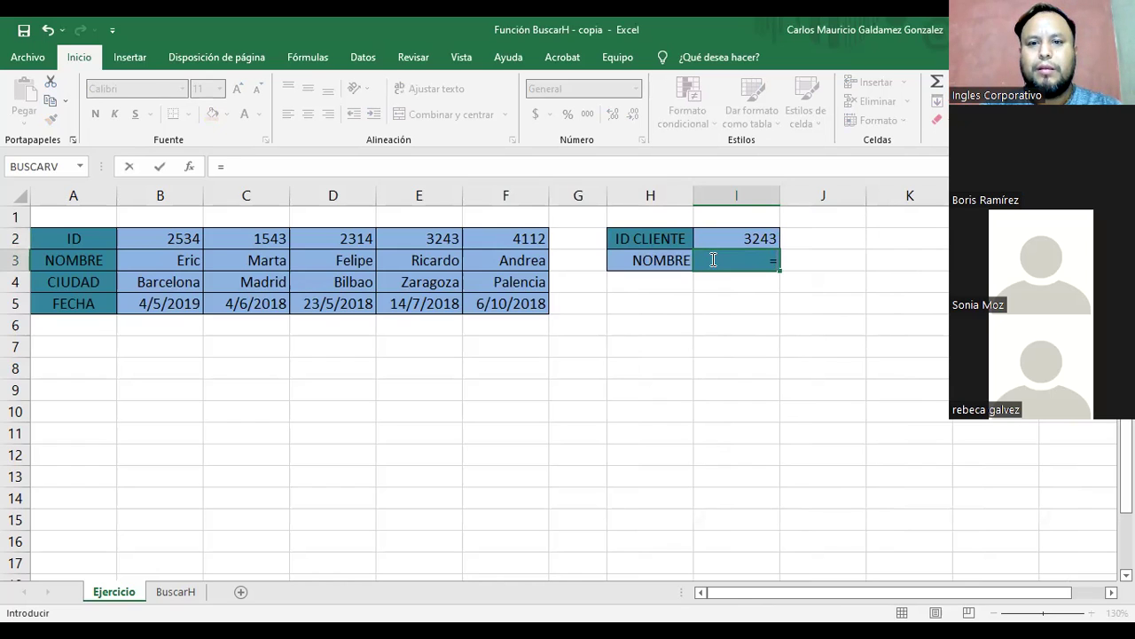
{"action": "type", "text": "bu"}
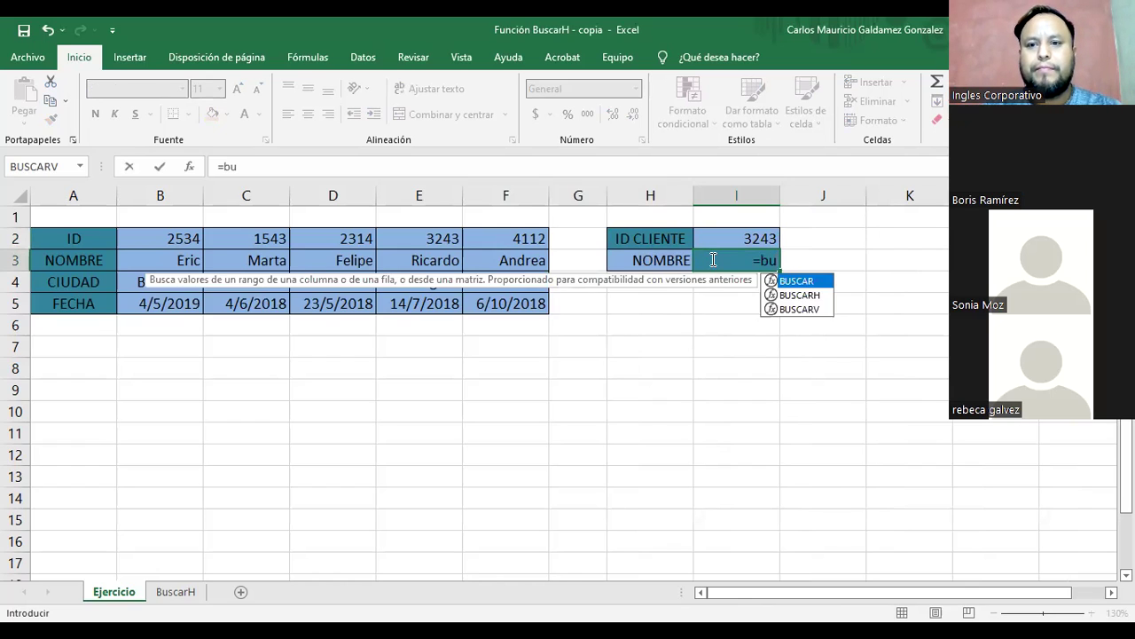
{"action": "key", "text": "Down"}
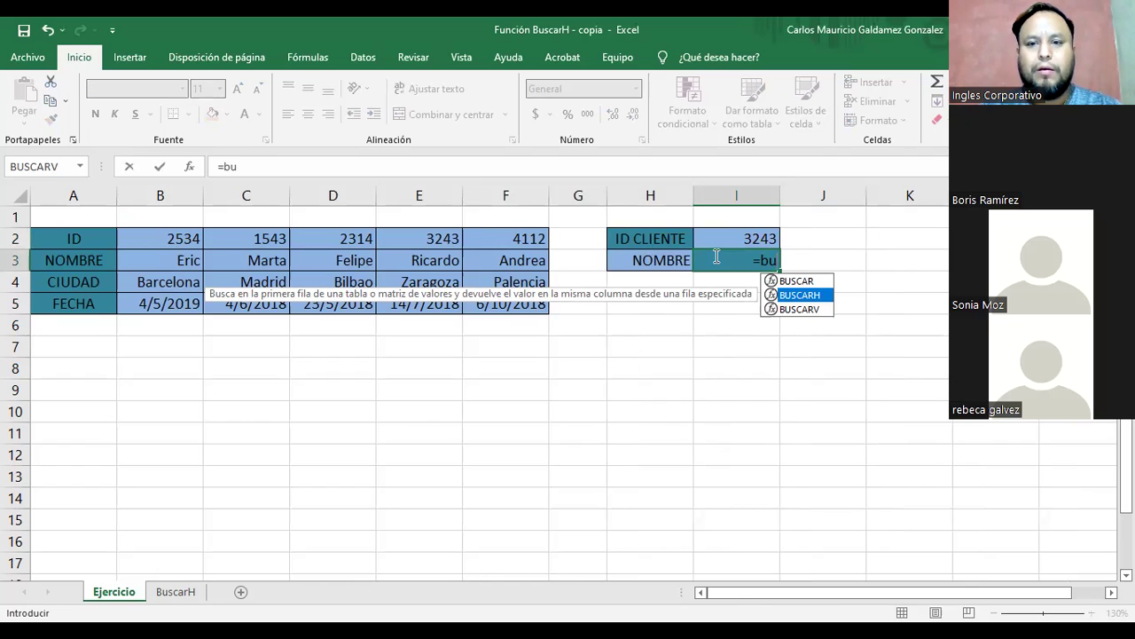
{"action": "key", "text": "Tab"}
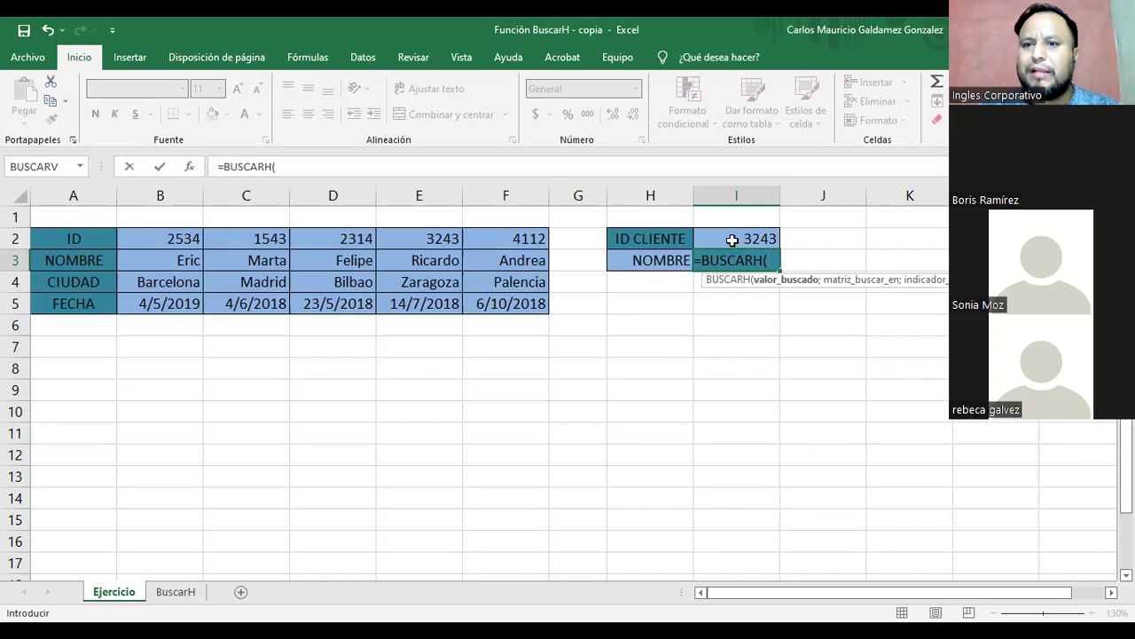
{"action": "left_click", "coordinate": [733, 240]}
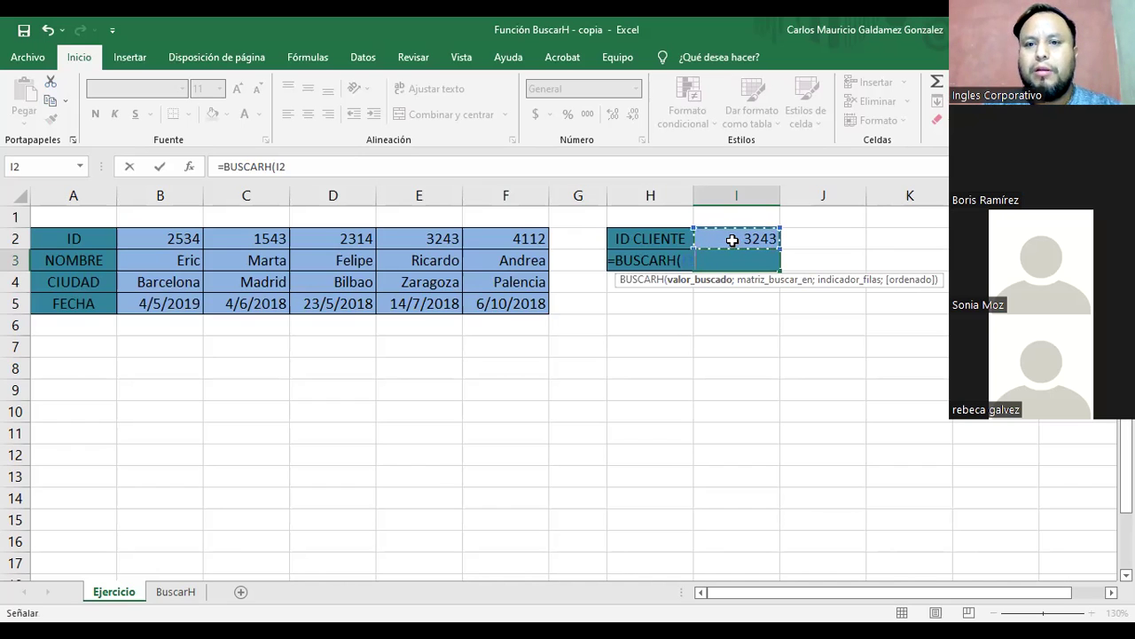
Add the customer table A2:F5 as the BUSCARH lookup range, giving =BUSCARH(I2;A2:F5;.
{"action": "type", "text": ";"}
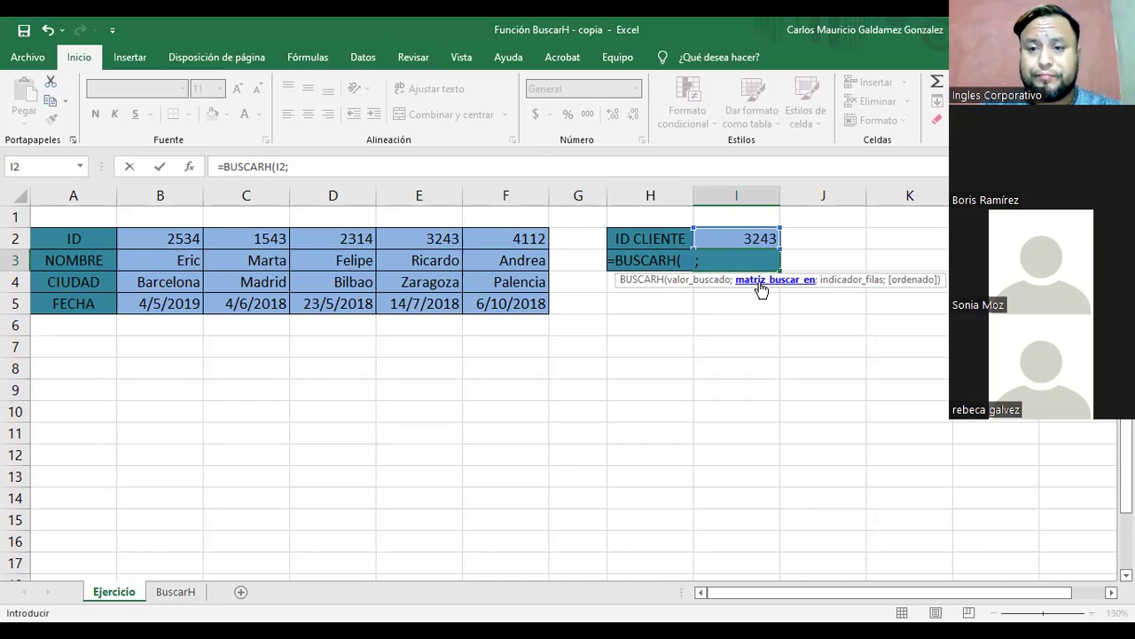
{"action": "left_click", "coordinate": [76, 239]}
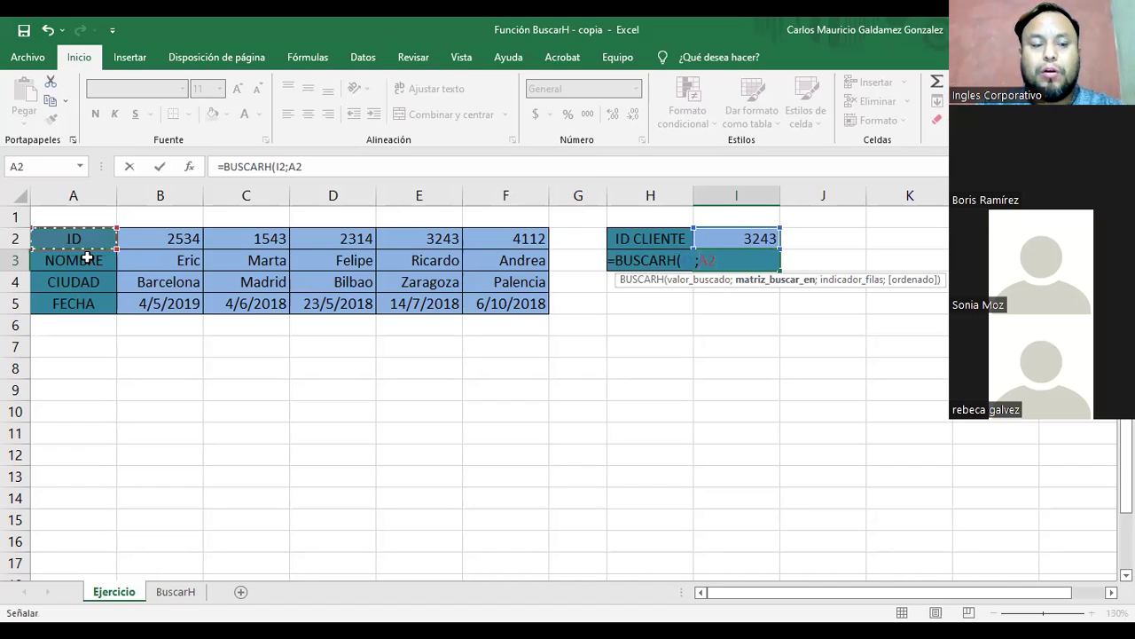
{"action": "left_click", "coordinate": [505, 303], "text": "shift"}
{"action": "left_click", "coordinate": [159, 240]}
{"action": "left_click", "coordinate": [498, 302], "text": "shift"}
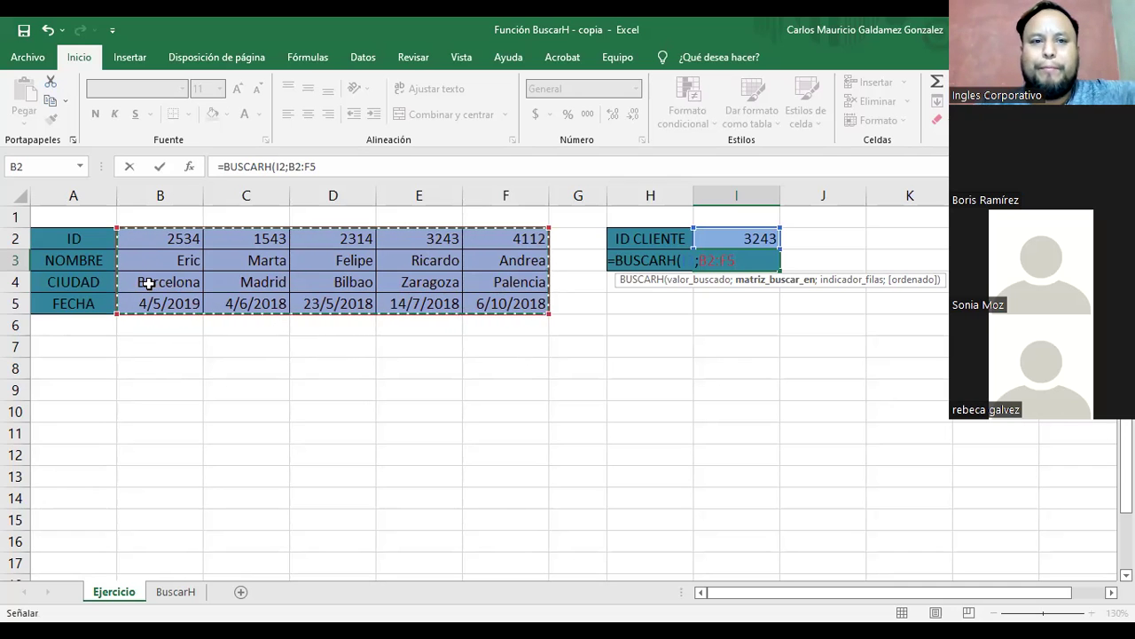
{"action": "left_click", "coordinate": [84, 241]}
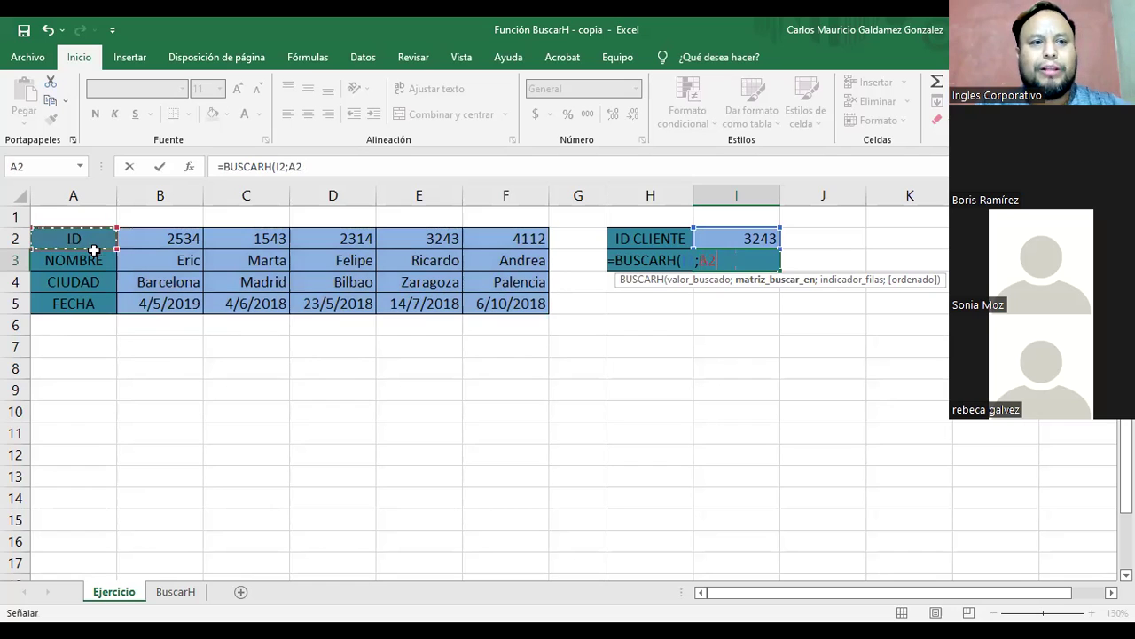
{"action": "left_click", "coordinate": [482, 316], "text": "shift"}
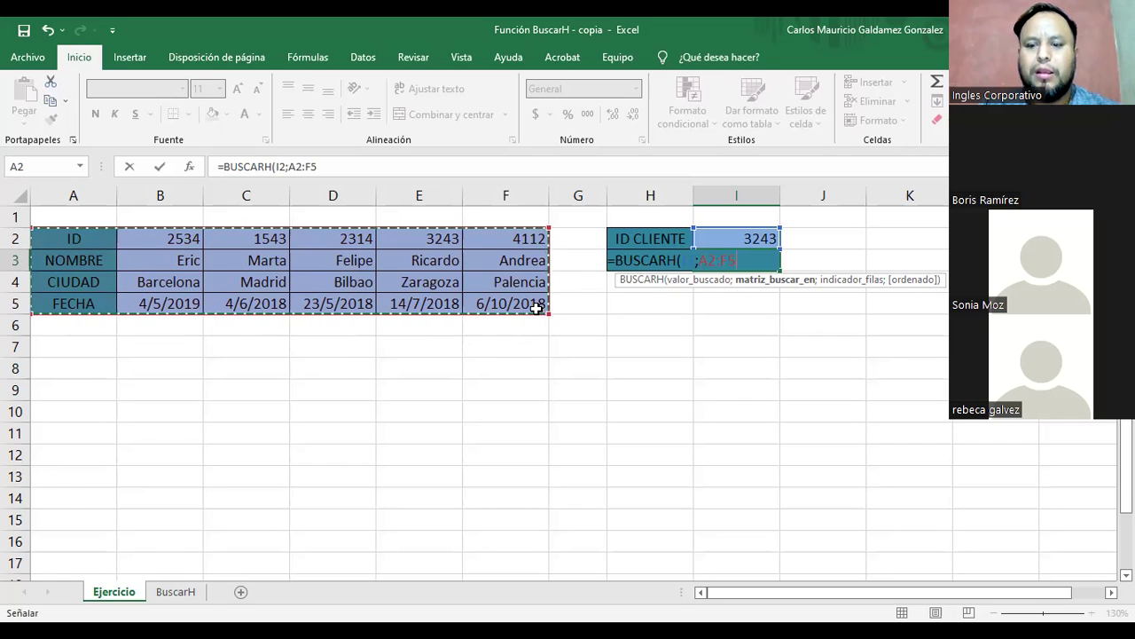
{"action": "type", "text": ";"}
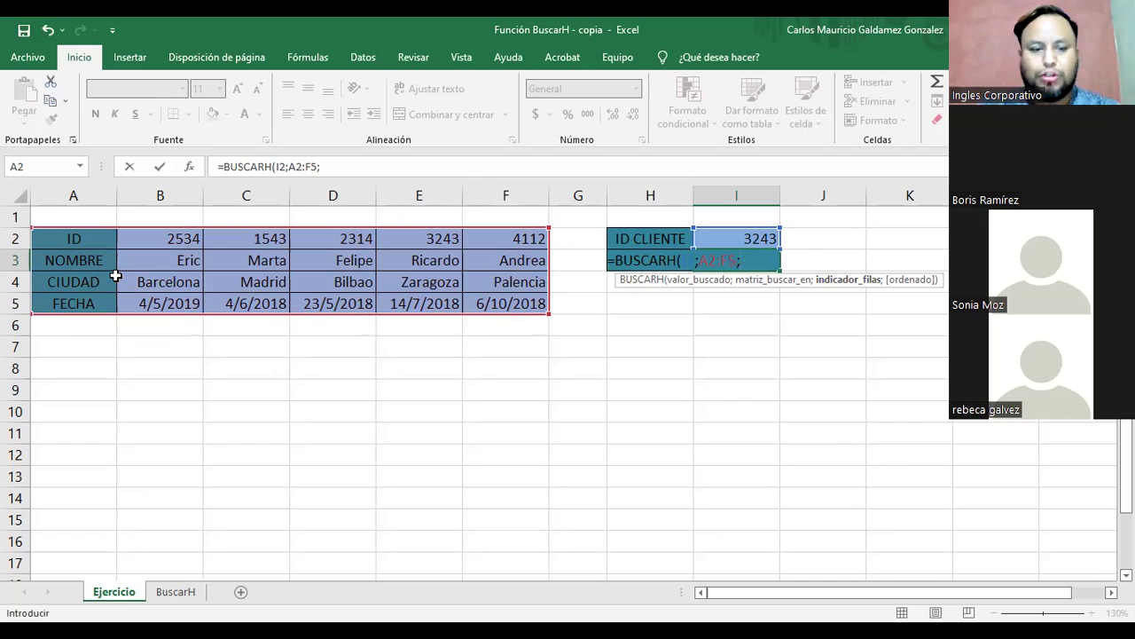
Finish and commit =BUSCARH(I2;A2:F5;2;FALSO) so NOMBRE returns Ricardo.
{"action": "type", "text": "2"}
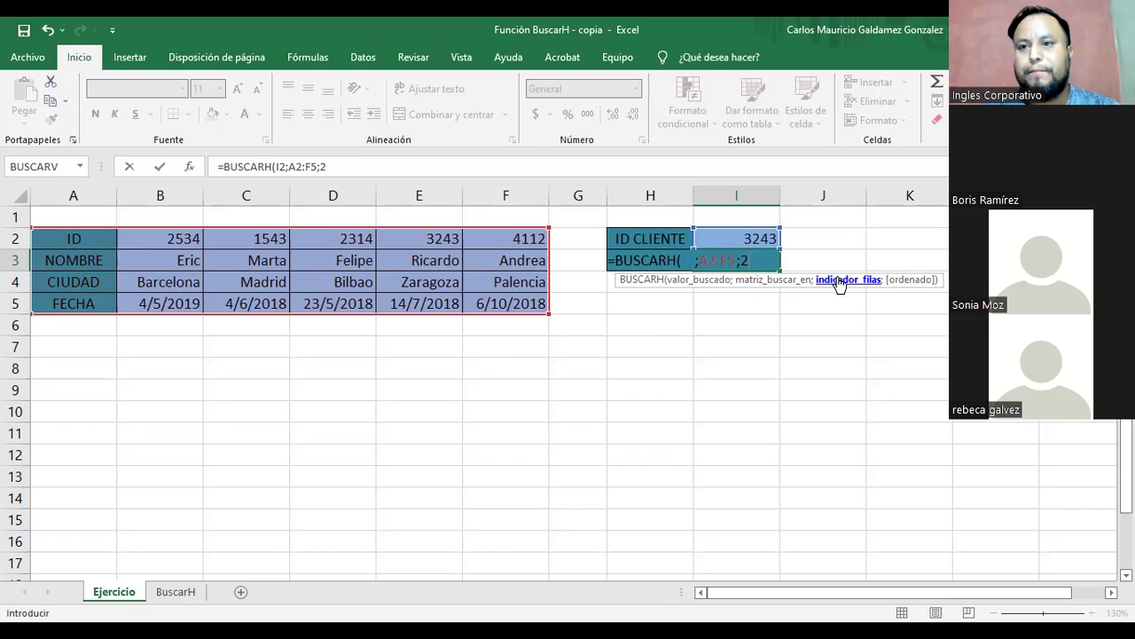
{"action": "type", "text": ";"}
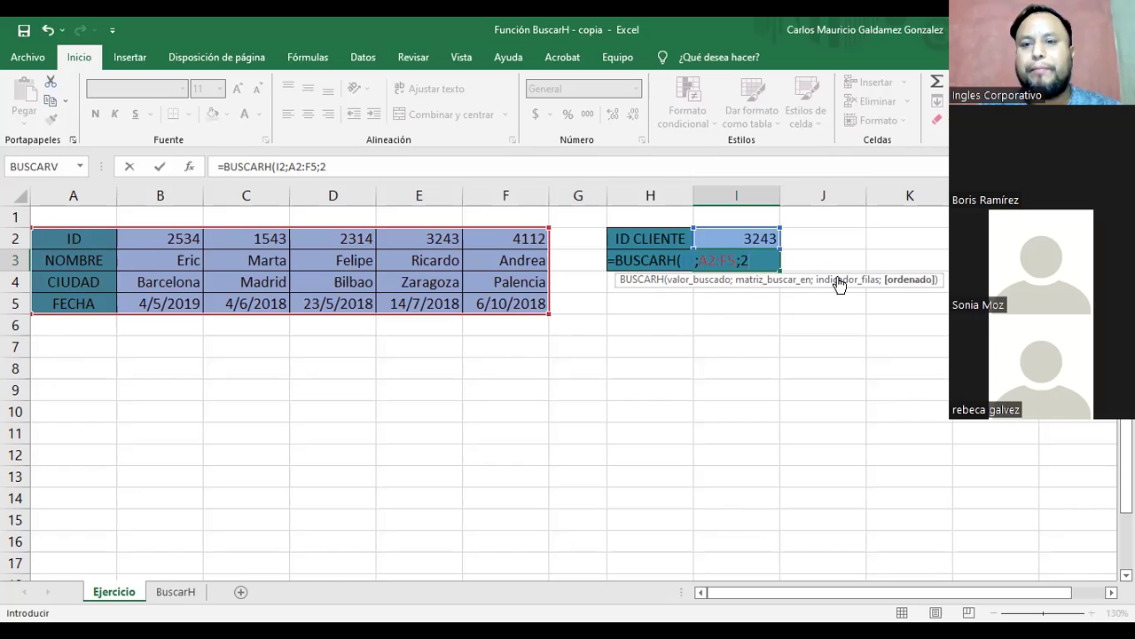
{"action": "type", "text": "FAL"}
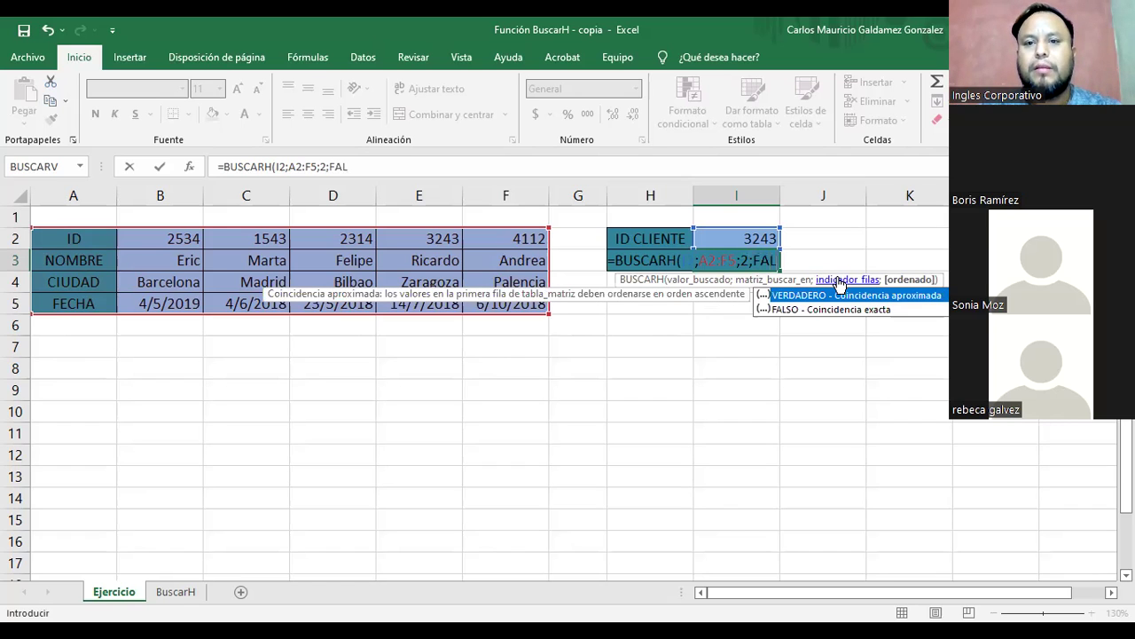
{"action": "type", "text": "SO)"}
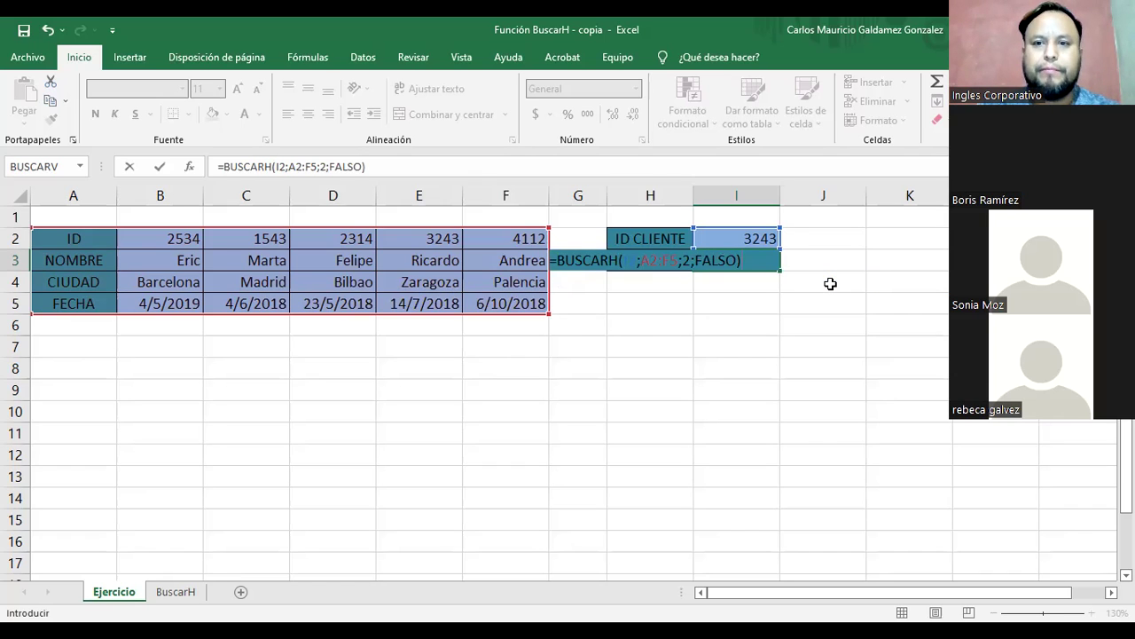
{"action": "key", "text": "Return"}
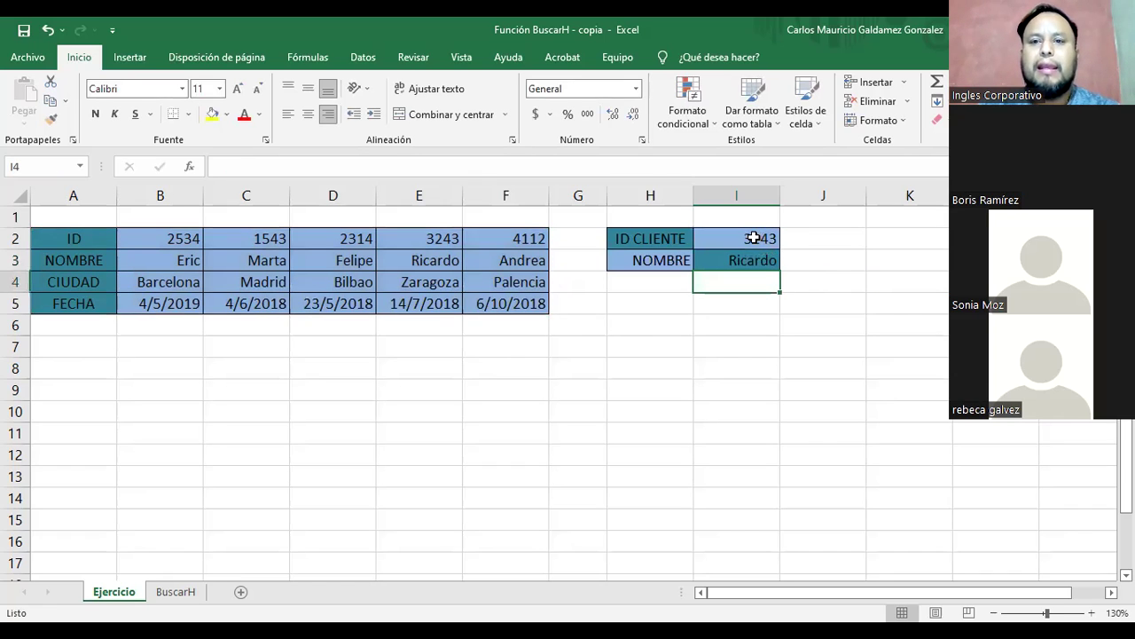
Point out ID 3243 and its matching name Ricardo in the customer table.
{"action": "left_click", "coordinate": [753, 238]}
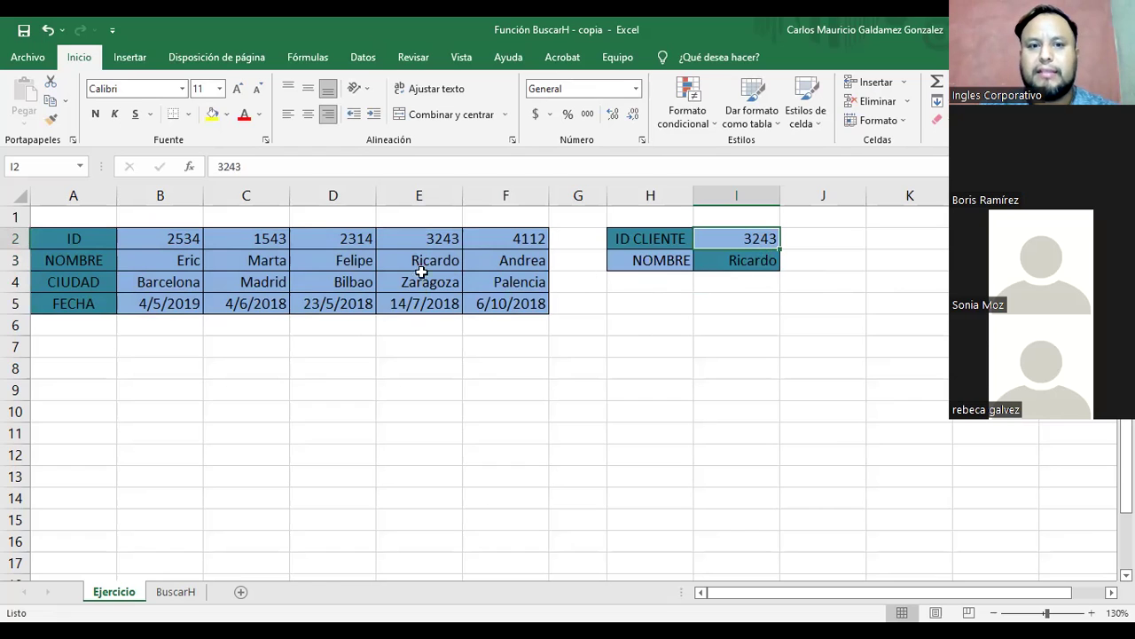
{"action": "left_click_drag", "start_coordinate": [431, 238], "coordinate": [431, 301]}
{"action": "left_click", "coordinate": [418, 263]}
{"action": "left_click", "coordinate": [418, 238]}
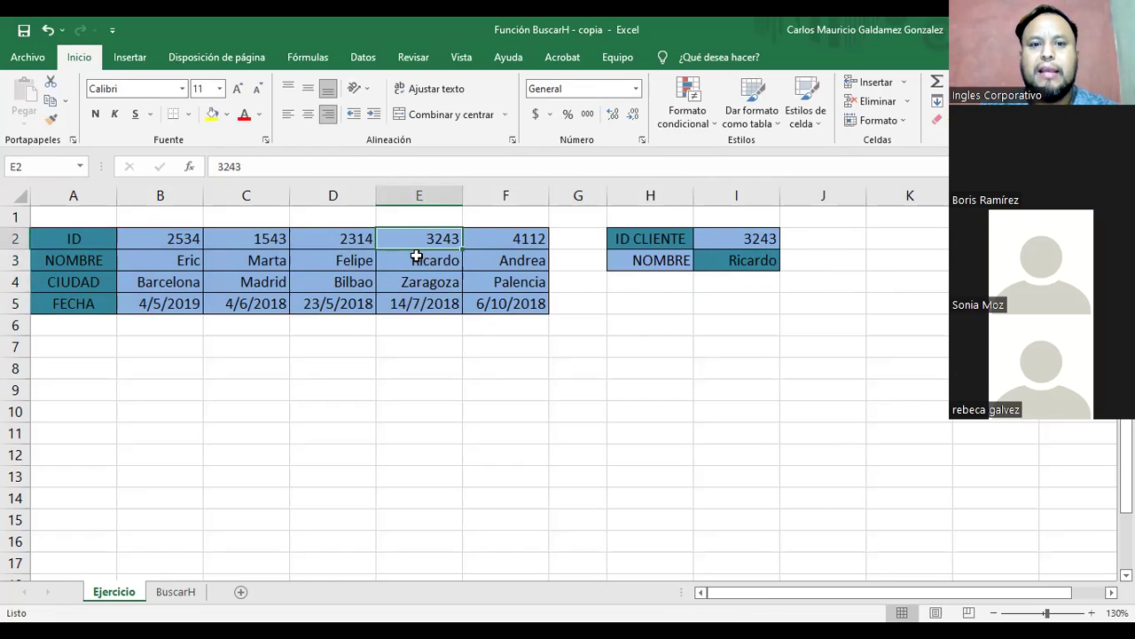
{"action": "left_click", "coordinate": [417, 258]}
Change the row index in I3 to 3 so the lookup returns the city Zaragoza.
{"action": "left_click", "coordinate": [743, 260]}
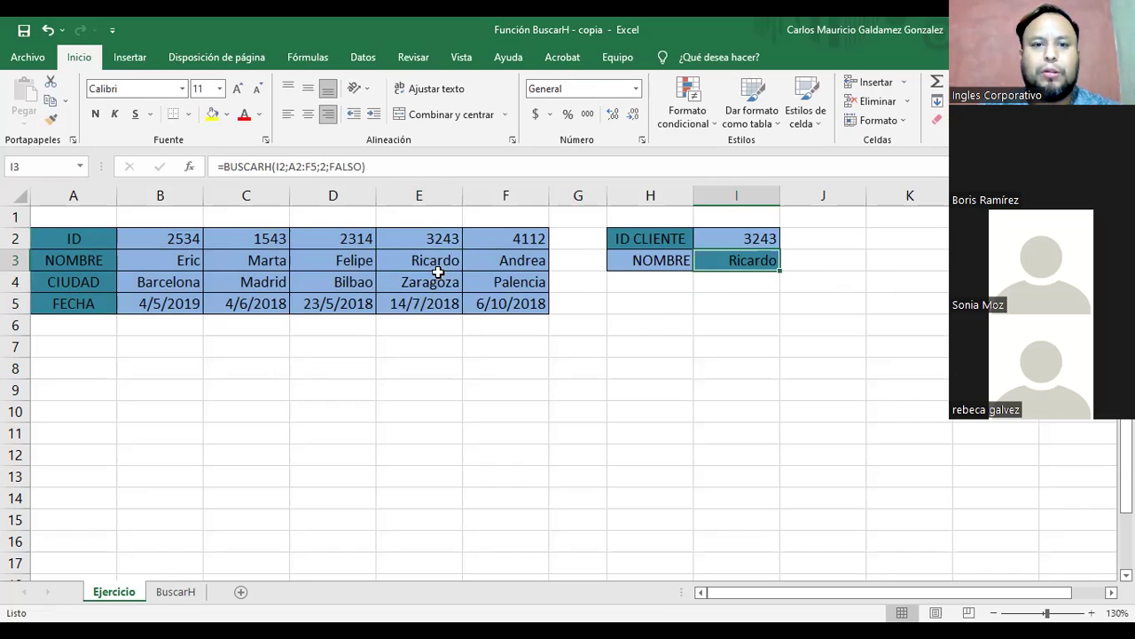
{"action": "left_click", "coordinate": [321, 166]}
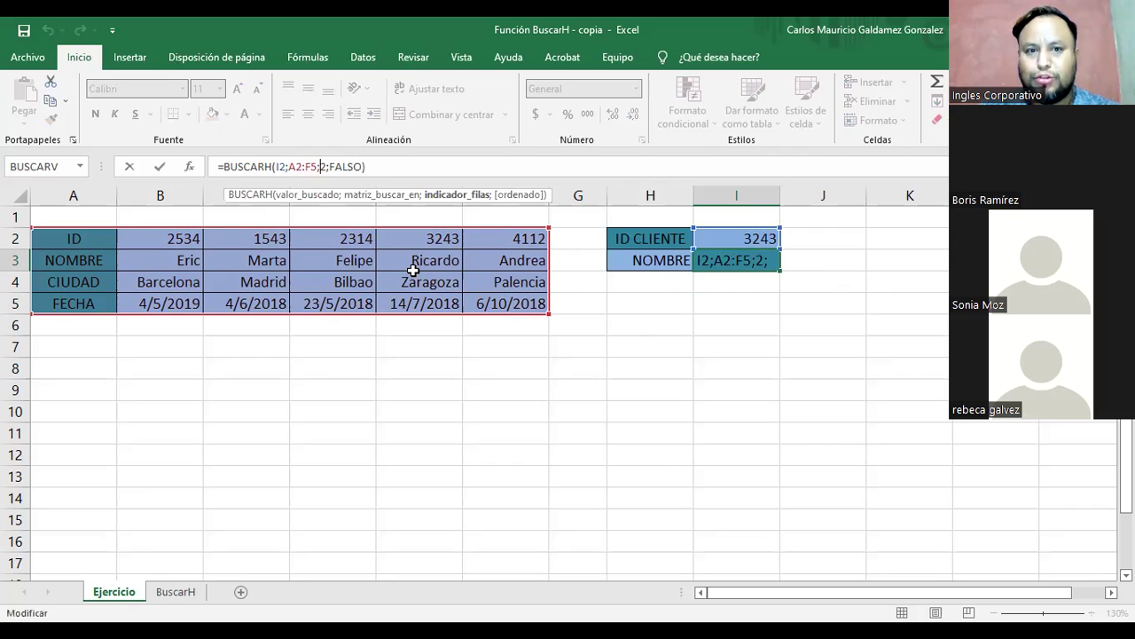
{"action": "key", "text": "Delete"}
{"action": "type", "text": "3"}
{"action": "key", "text": "Return"}
Relabel H3 from NOMBRE to CIUDAD, then undo the change.
{"action": "left_click", "coordinate": [672, 261]}
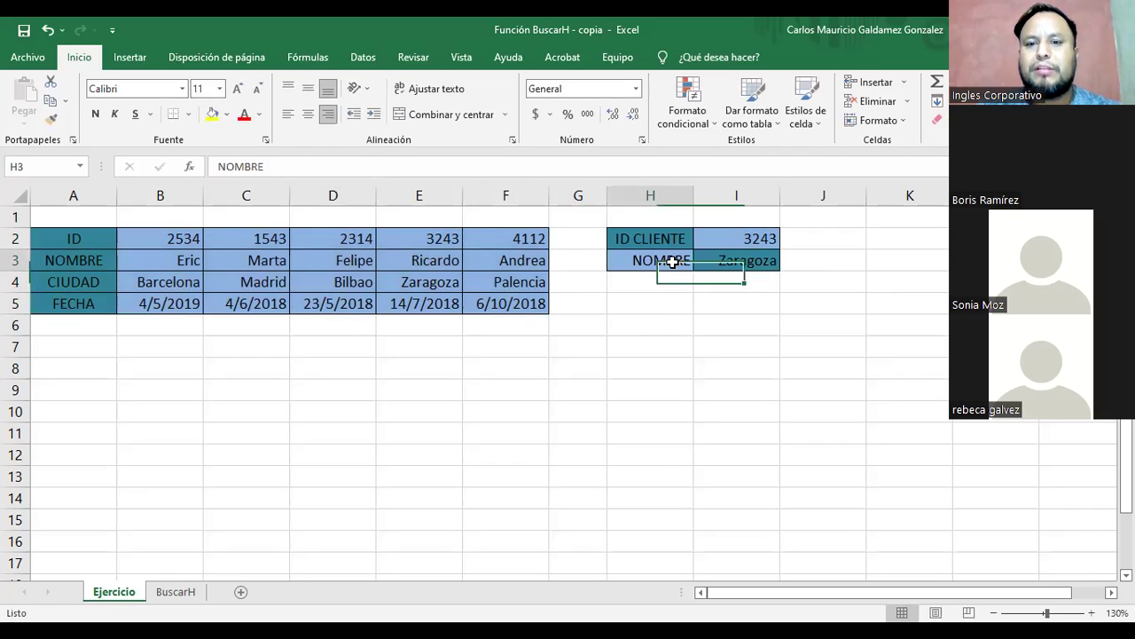
{"action": "type", "text": "CIUDAD"}
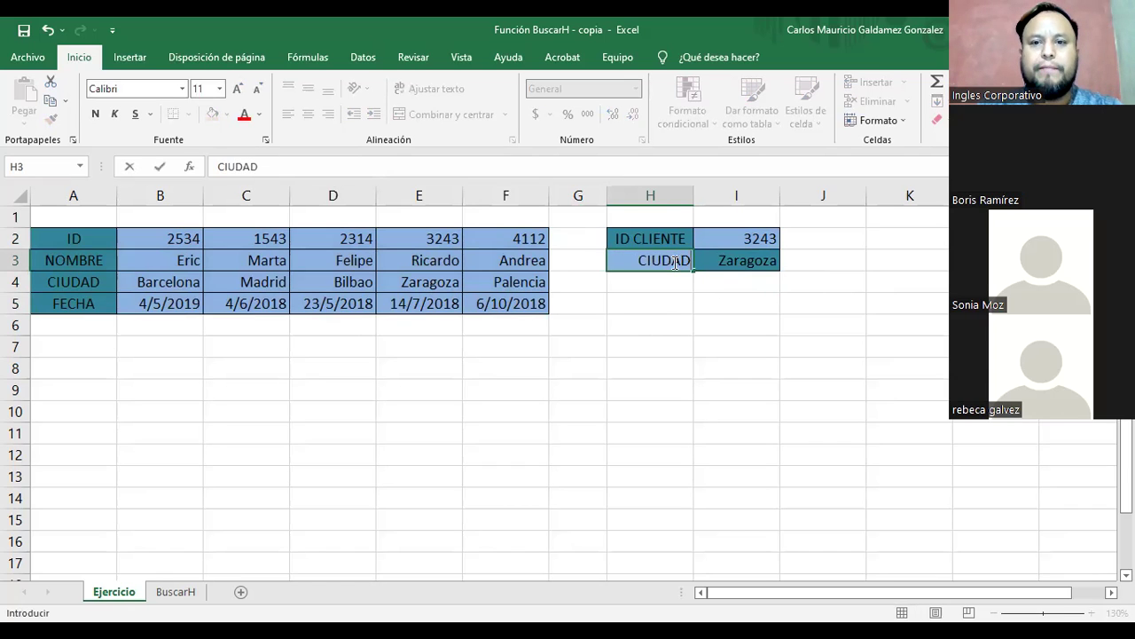
{"action": "key", "text": "Return"}
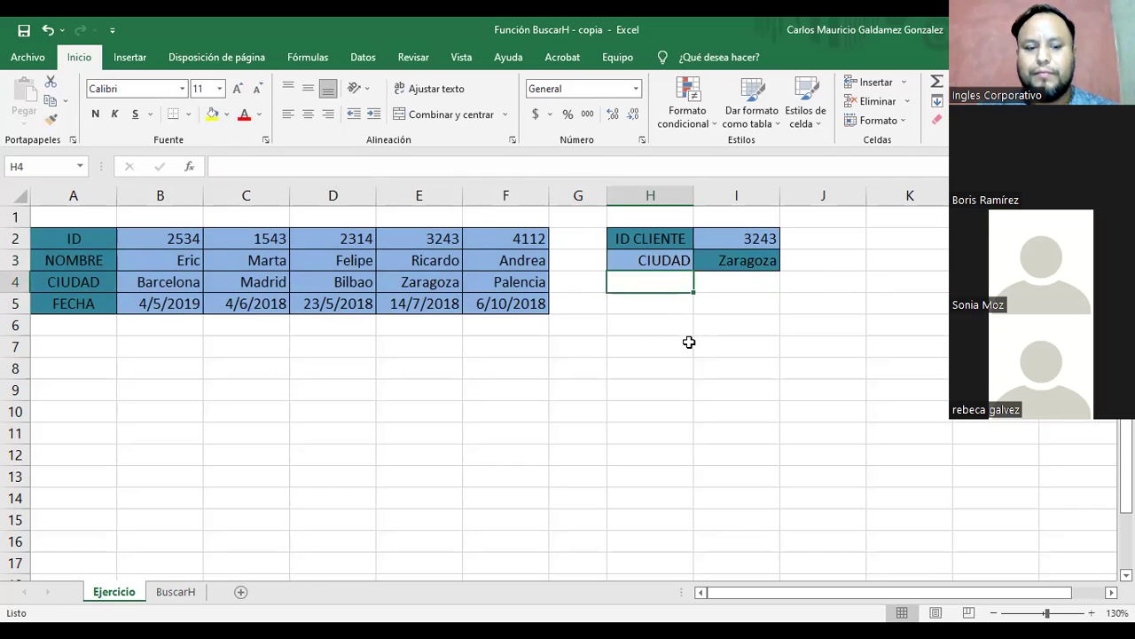
{"action": "key", "text": "ctrl+z"}
{"action": "key", "text": "ctrl+z"}
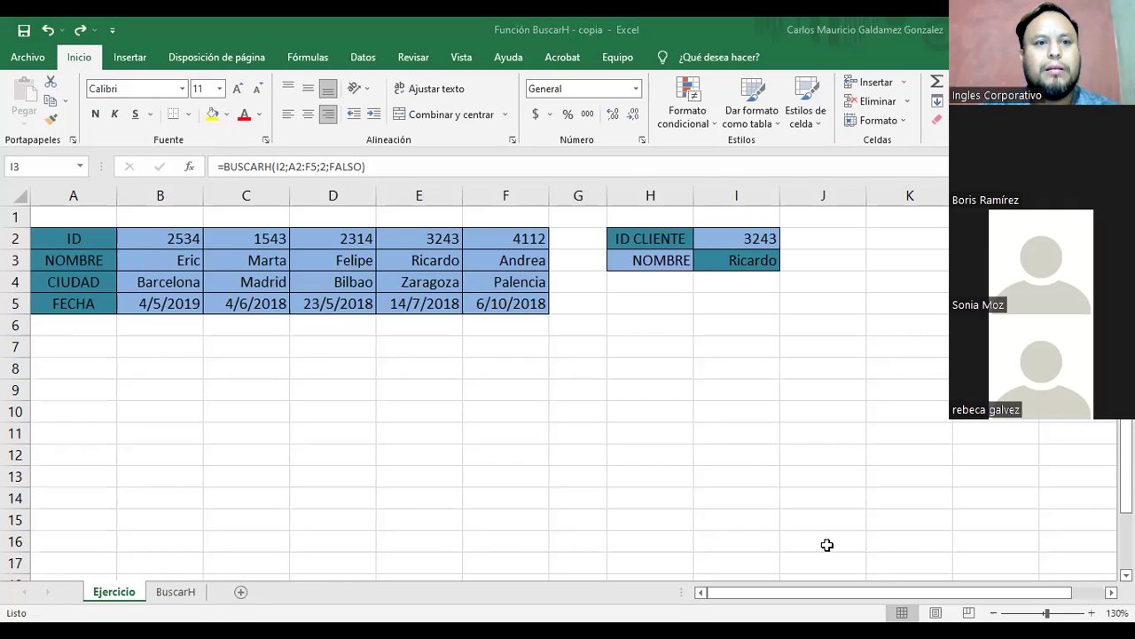
Switch to the Libro1 workbook showing the Consultar sheet.
{"action": "key", "text": "alt+Tab"}
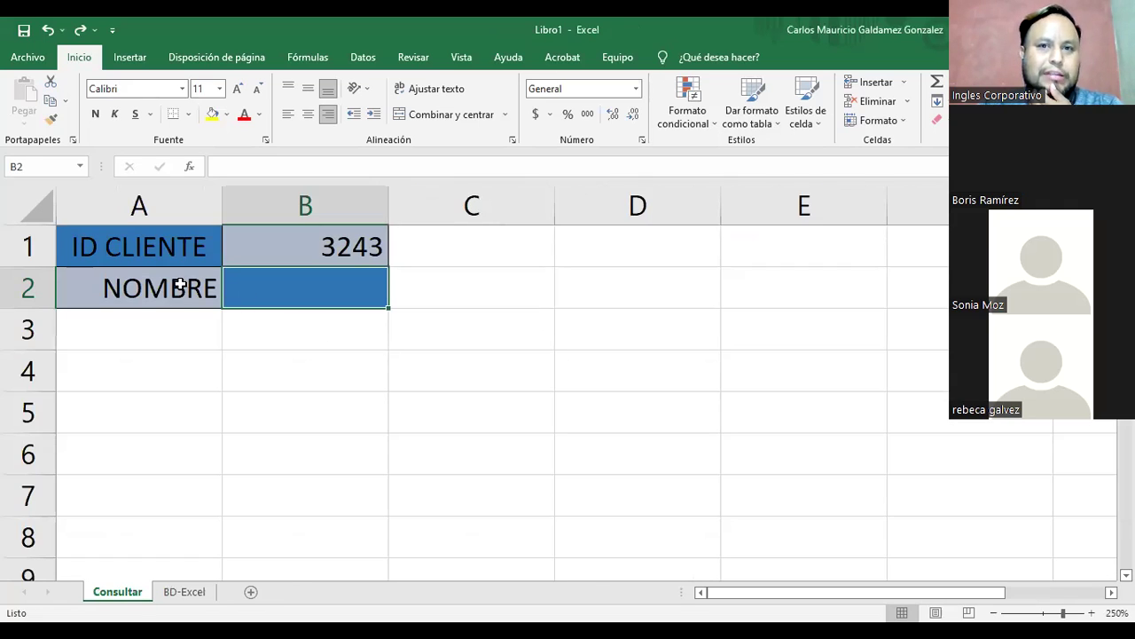
Highlight the ID CLIENTE and NOMBRE rows on Consultar, then show the BD-Excel table sheet.
{"action": "left_click", "coordinate": [128, 248]}
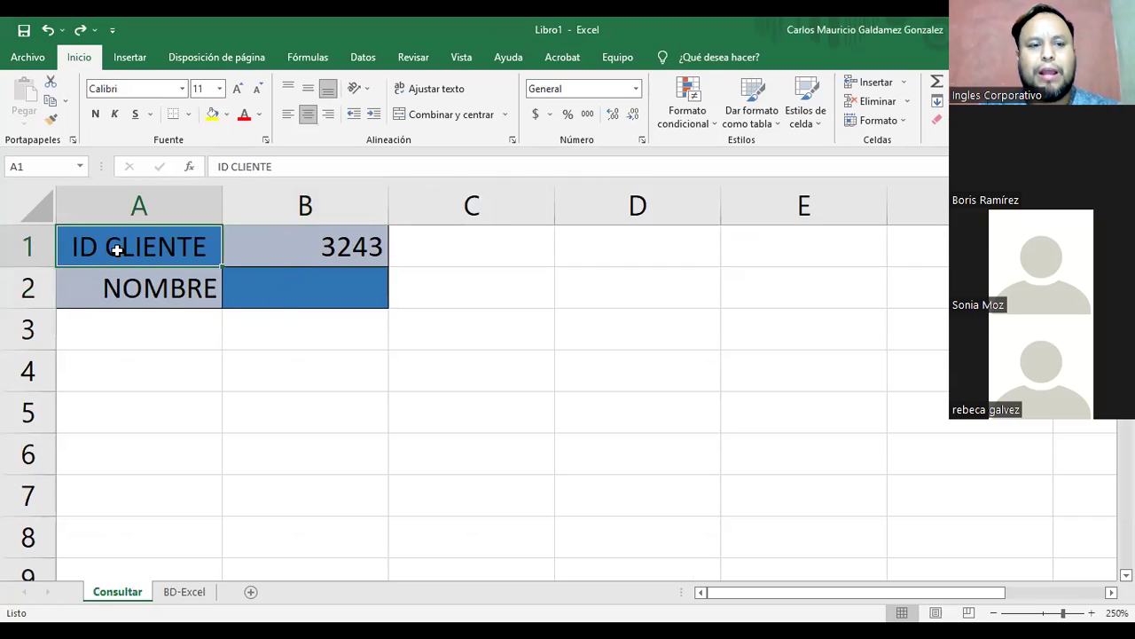
{"action": "left_click", "coordinate": [121, 288]}
{"action": "left_click", "coordinate": [278, 261]}
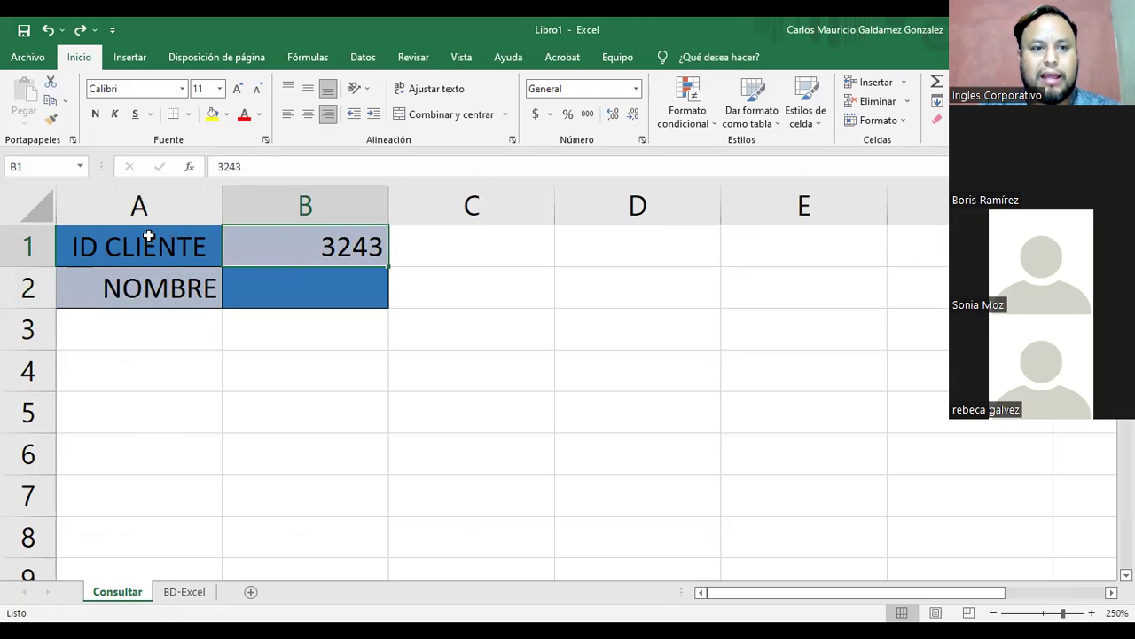
{"action": "left_click_drag", "start_coordinate": [101, 241], "coordinate": [257, 285]}
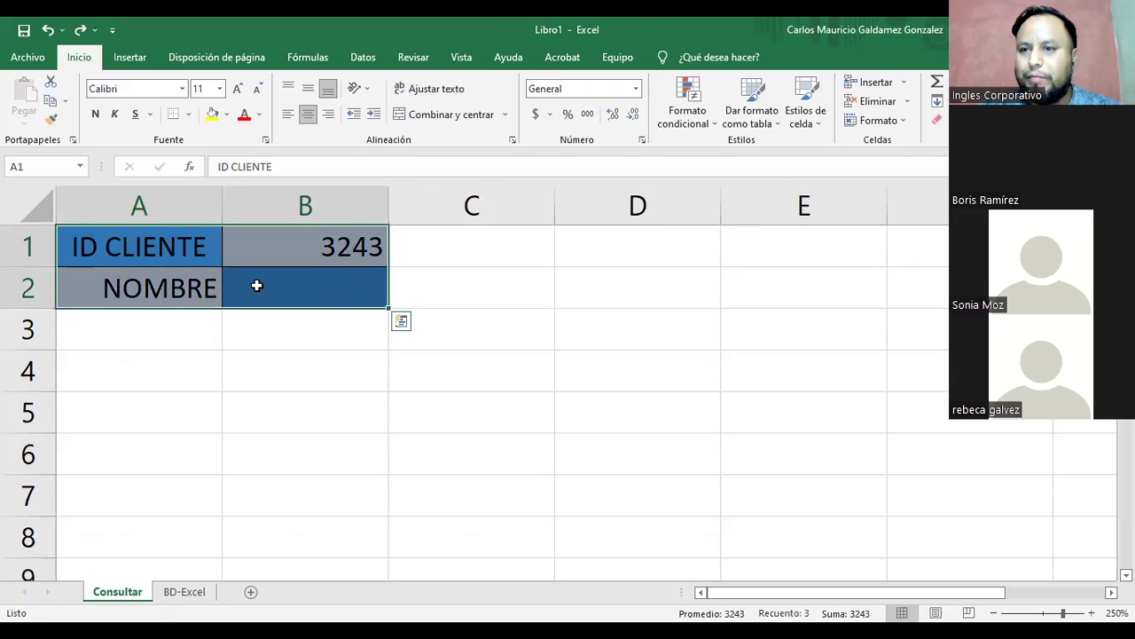
{"action": "left_click_drag", "start_coordinate": [122, 229], "coordinate": [292, 254]}
{"action": "left_click_drag", "start_coordinate": [153, 288], "coordinate": [258, 298]}
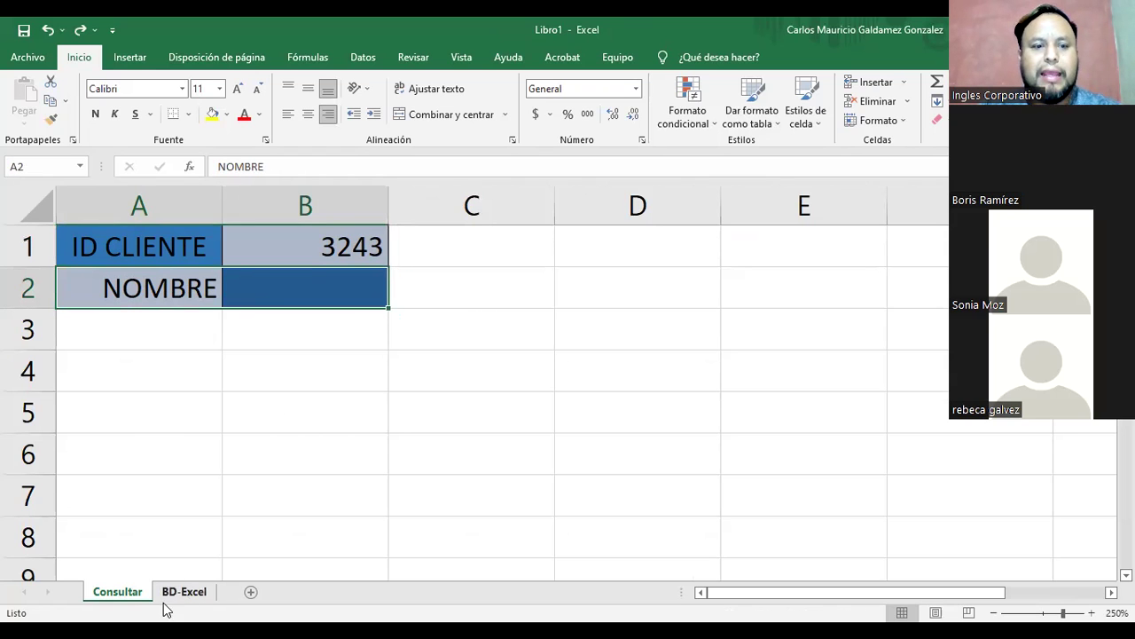
{"action": "left_click", "coordinate": [182, 595]}
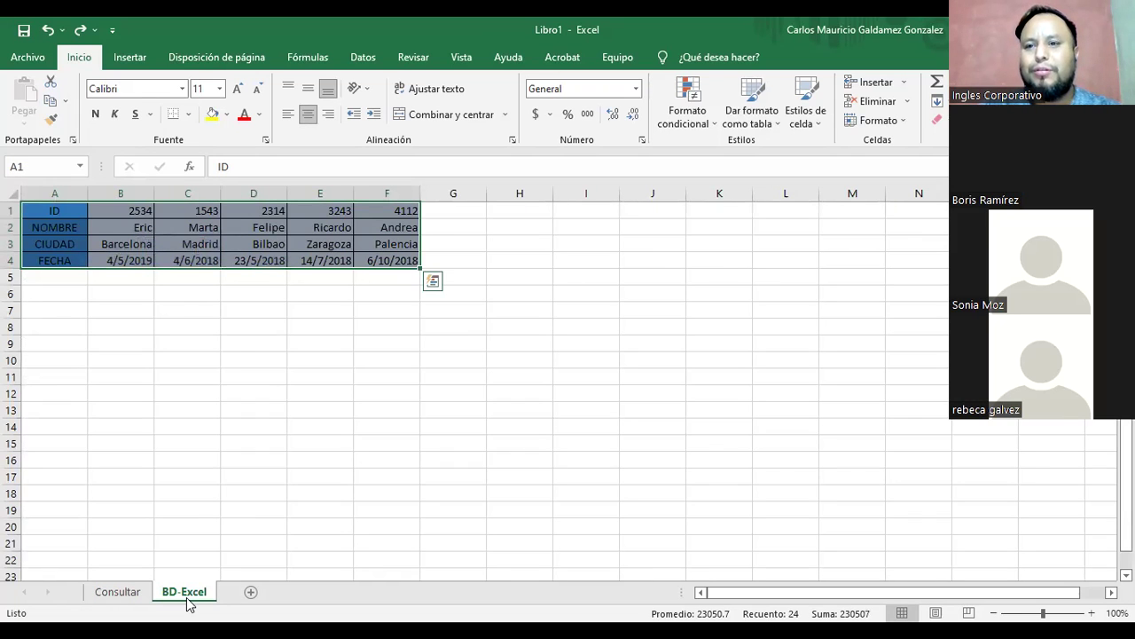
{"action": "key", "text": "Escape"}
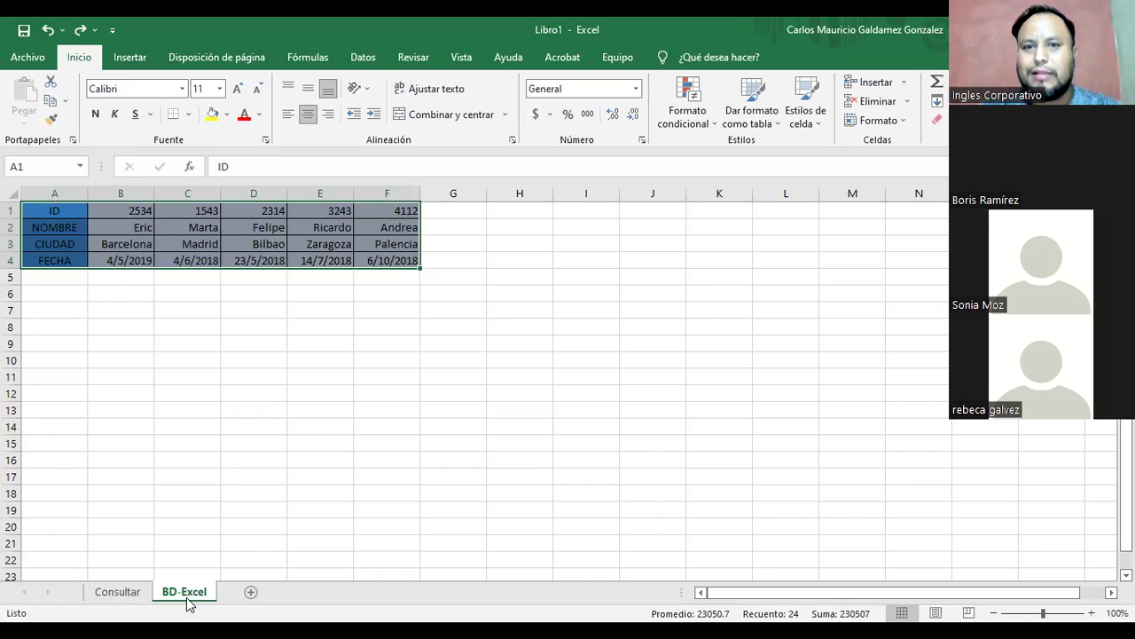
In Consultar!B2, begin =BUSCARH(B1; using the client ID in B1 as lookup value.
{"action": "left_click", "coordinate": [123, 603]}
{"action": "left_click", "coordinate": [258, 286]}
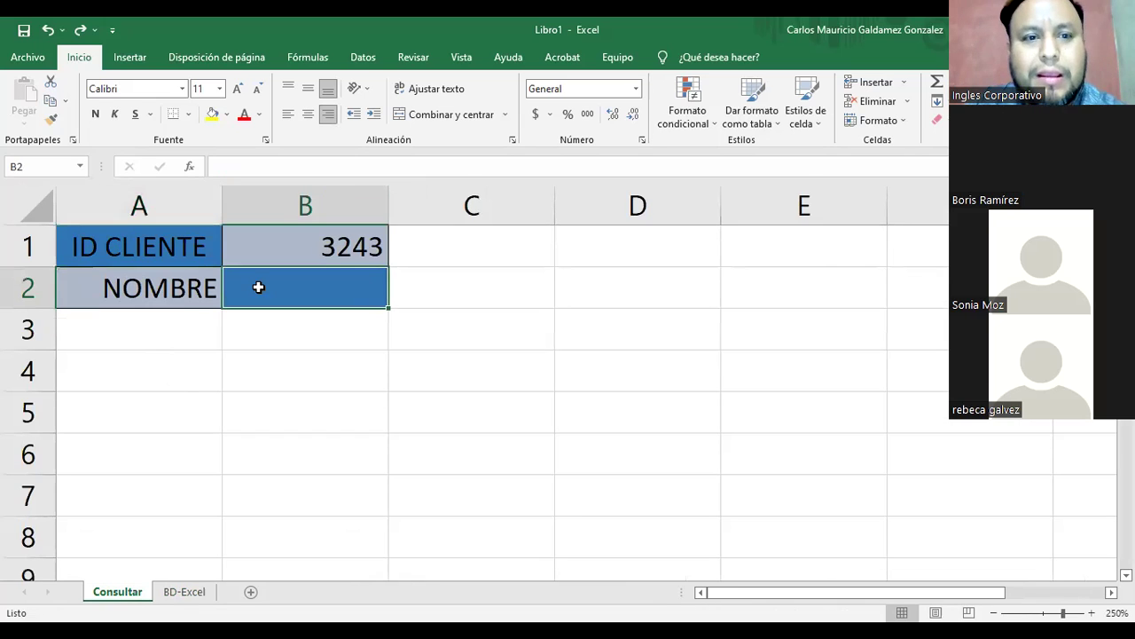
{"action": "type", "text": "="}
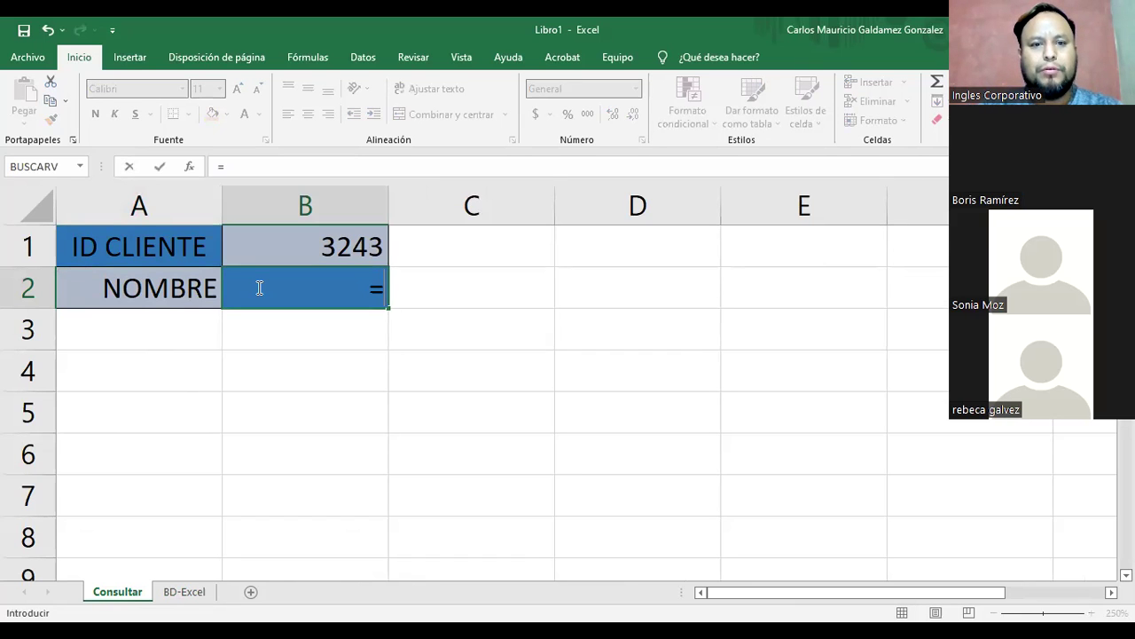
{"action": "type", "text": "bus"}
{"action": "key", "text": "Down"}
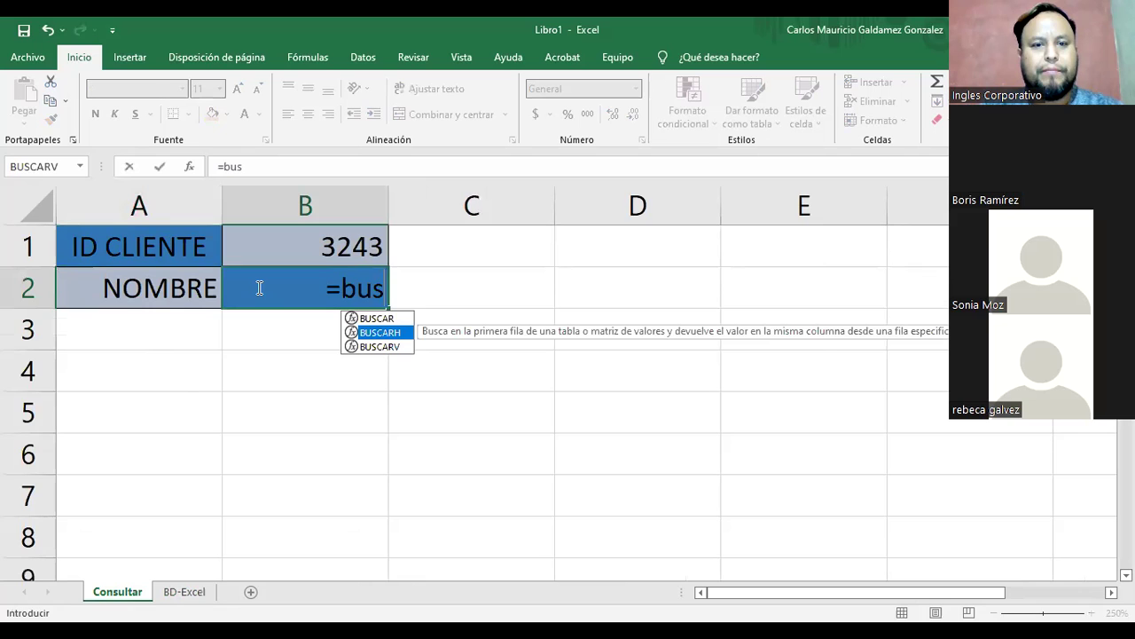
{"action": "key", "text": "Tab"}
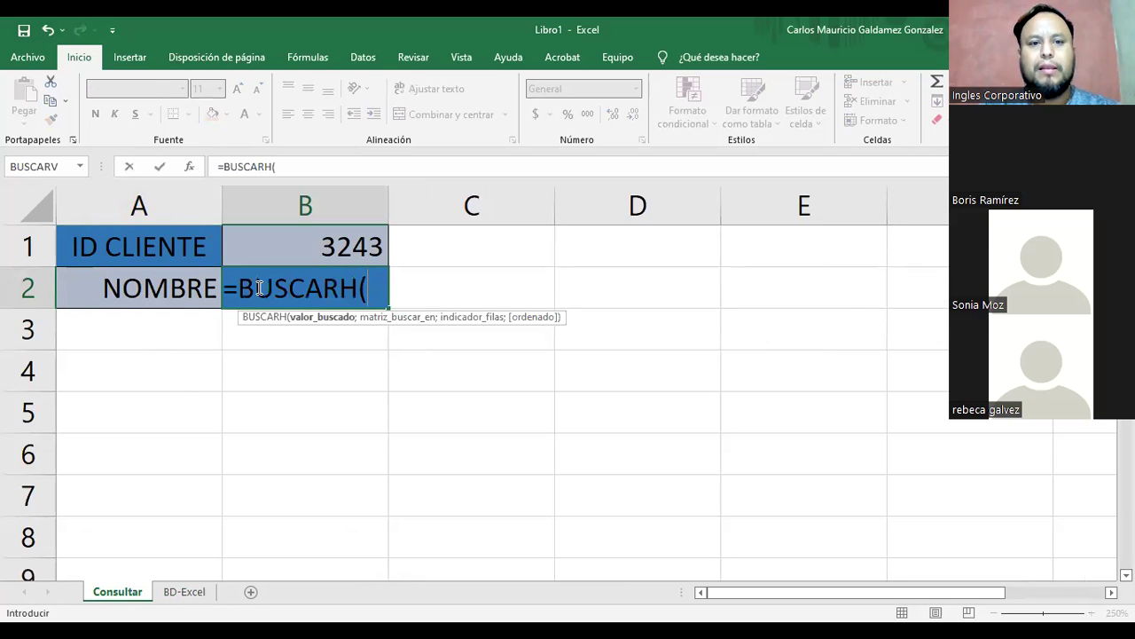
{"action": "left_click", "coordinate": [317, 242]}
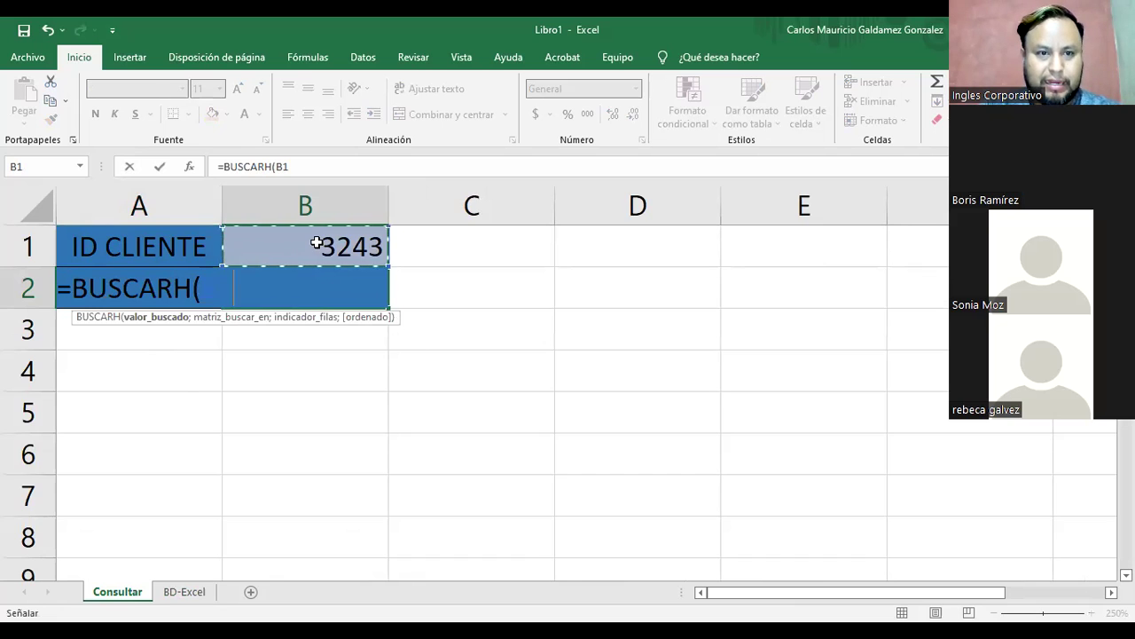
{"action": "type", "text": ";"}
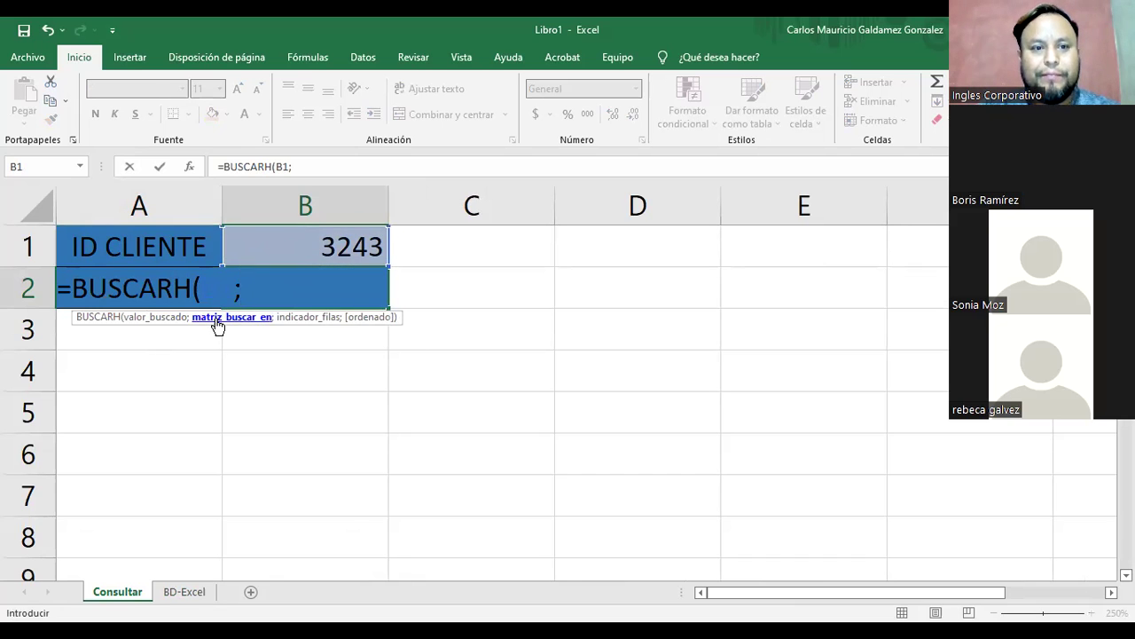
Add the BD-Excel table 'BD-Excel'!A1:F4 as the lookup range.
{"action": "left_click", "coordinate": [182, 592]}
{"action": "left_click", "coordinate": [44, 210]}
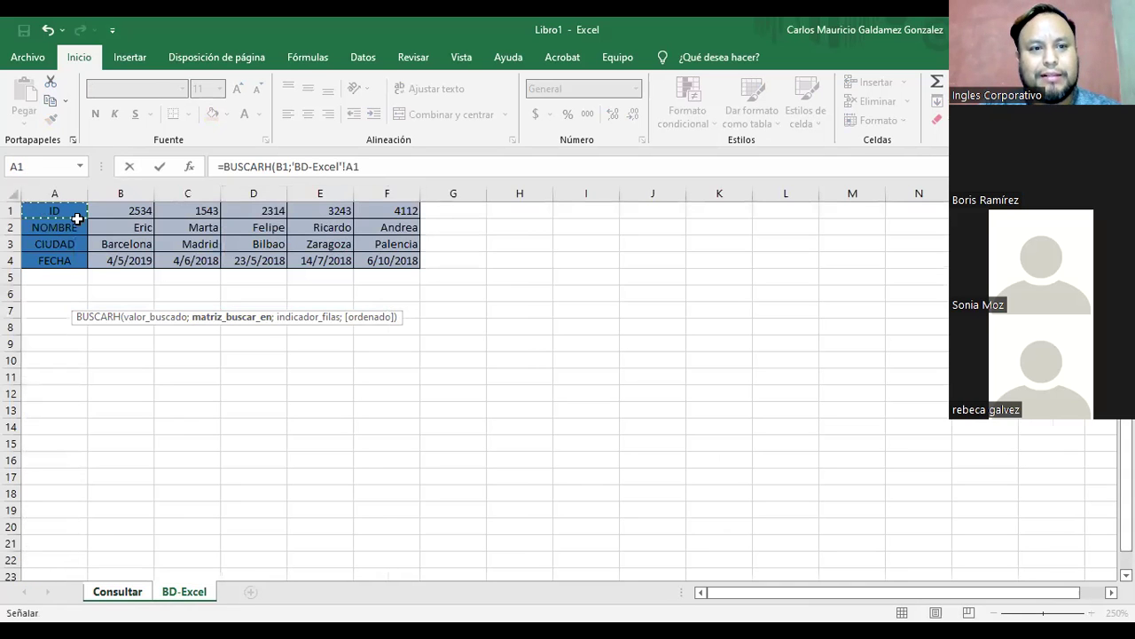
{"action": "key", "text": "ctrl+shift+Right"}
{"action": "key", "text": "ctrl+shift+Down"}
{"action": "left_click", "coordinate": [136, 599]}
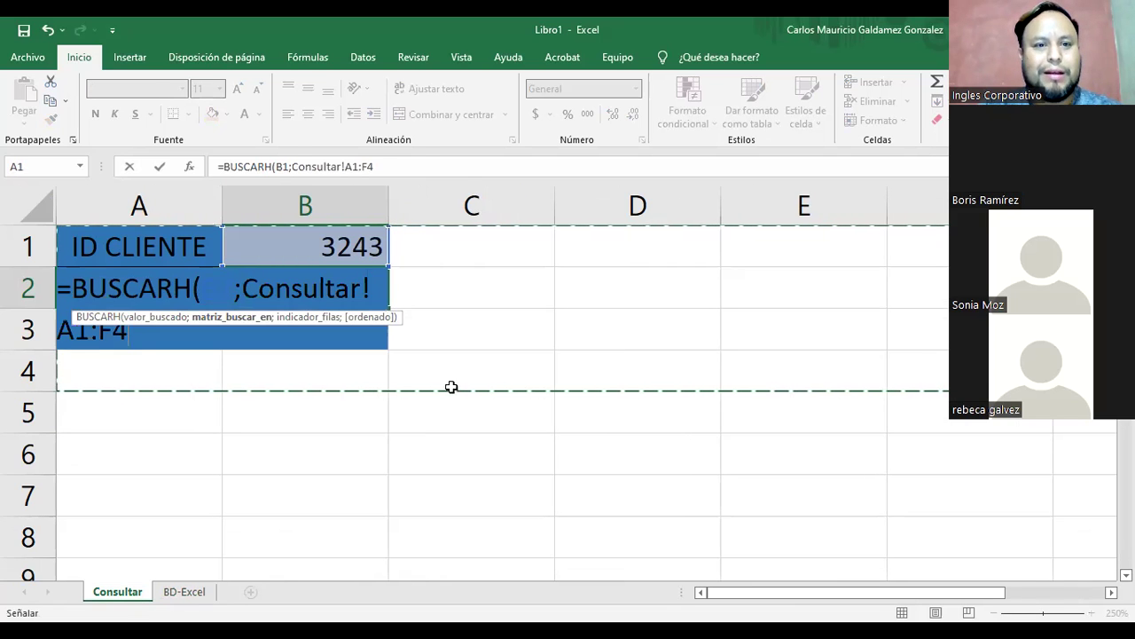
{"action": "left_click", "coordinate": [184, 602]}
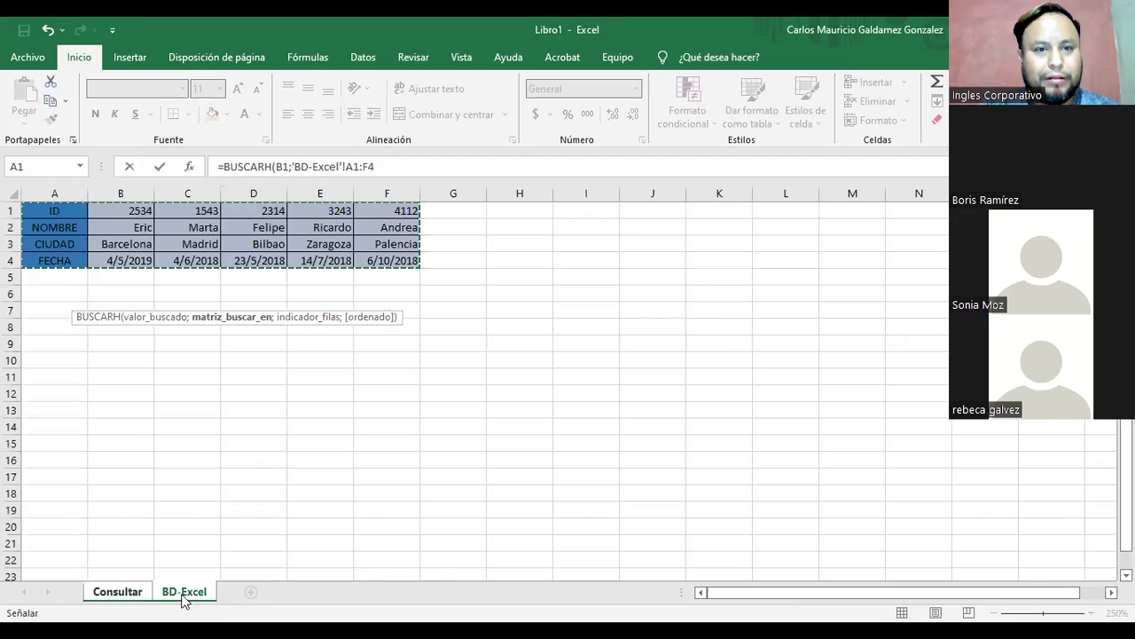
{"action": "left_click", "coordinate": [387, 168]}
{"action": "type", "text": ";"}
{"action": "left_click", "coordinate": [106, 593]}
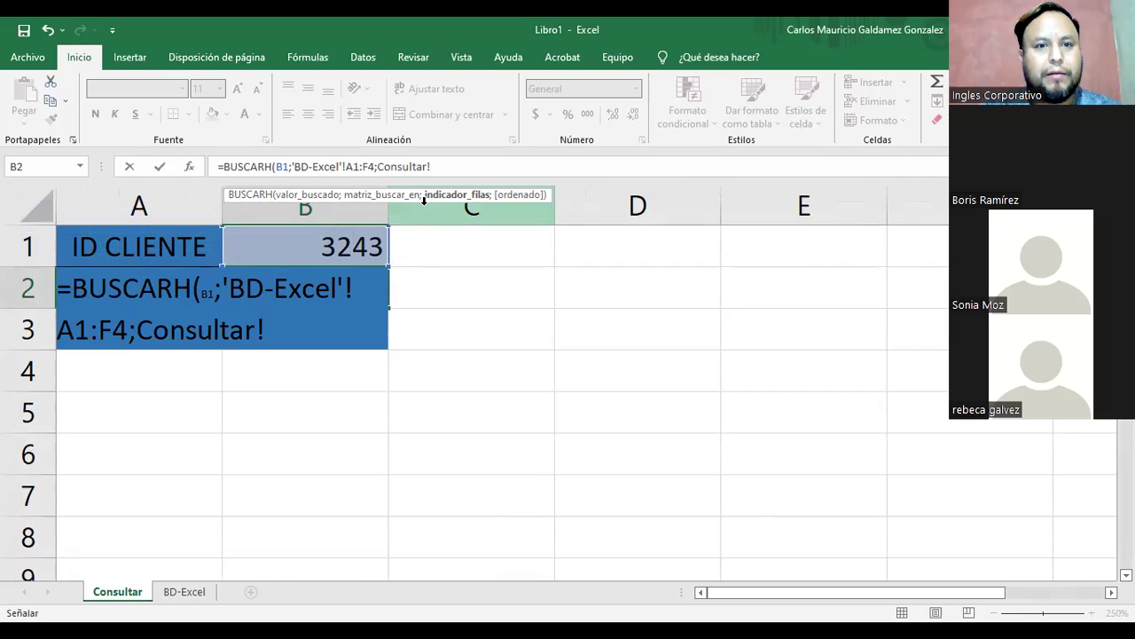
Remove the stray sheet reference and finish with row 2 and FALSO, returning Ricardo.
{"action": "key", "text": "BackSpace"}
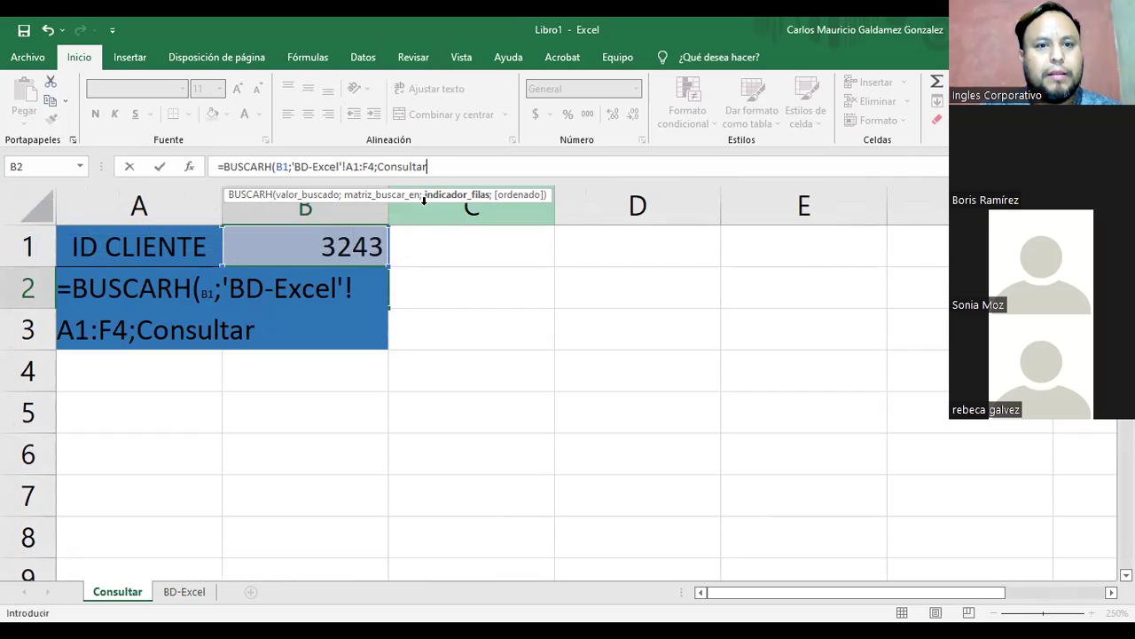
{"action": "key", "text": "BackSpace"}
{"action": "key", "text": "BackSpace"}
{"action": "key", "text": "BackSpace"}
{"action": "key", "text": "BackSpace"}
{"action": "key", "text": "BackSpace"}
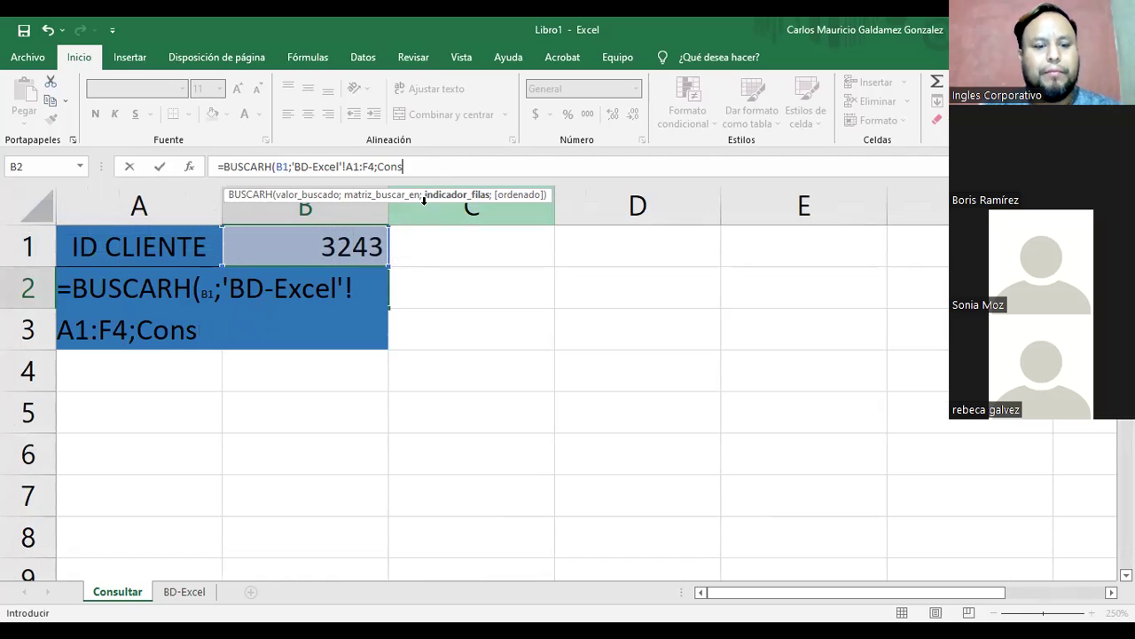
{"action": "key", "text": "BackSpace"}
{"action": "key", "text": "BackSpace"}
{"action": "key", "text": "BackSpace"}
{"action": "key", "text": "BackSpace"}
{"action": "type", "text": "2"}
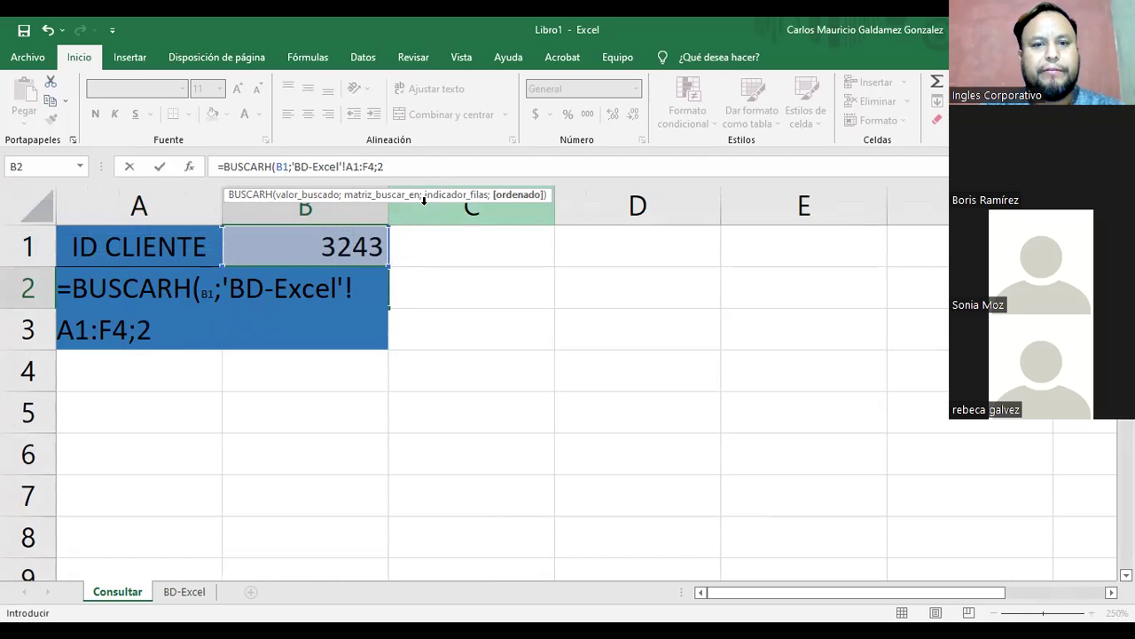
{"action": "type", "text": ";fa"}
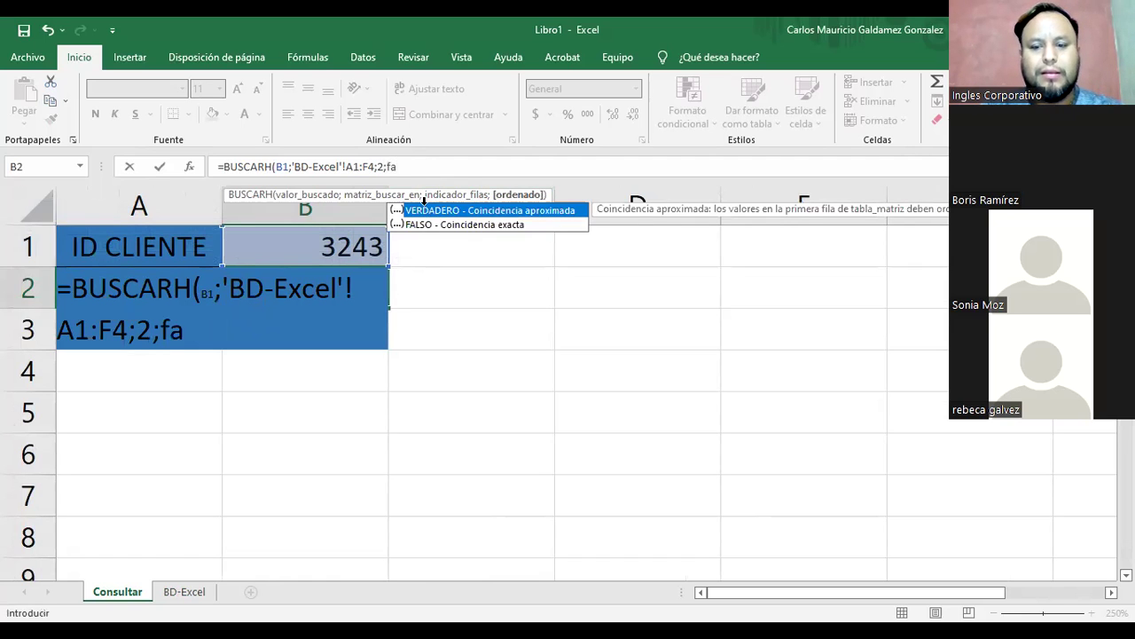
{"action": "key", "text": "Down"}
{"action": "key", "text": "Tab"}
{"action": "type", "text": ")"}
{"action": "key", "text": "Return"}
{"action": "key", "text": "Up"}
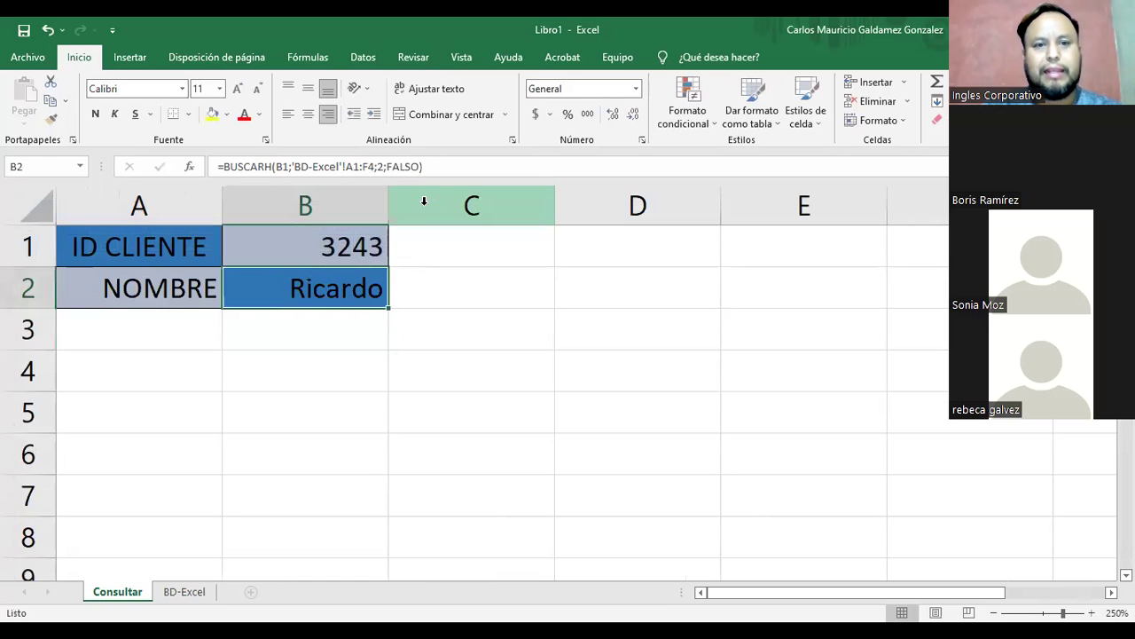
Clear client ID 3243 from B1 and compare the B2 formula with the BD-Excel table.
{"action": "left_click", "coordinate": [340, 246]}
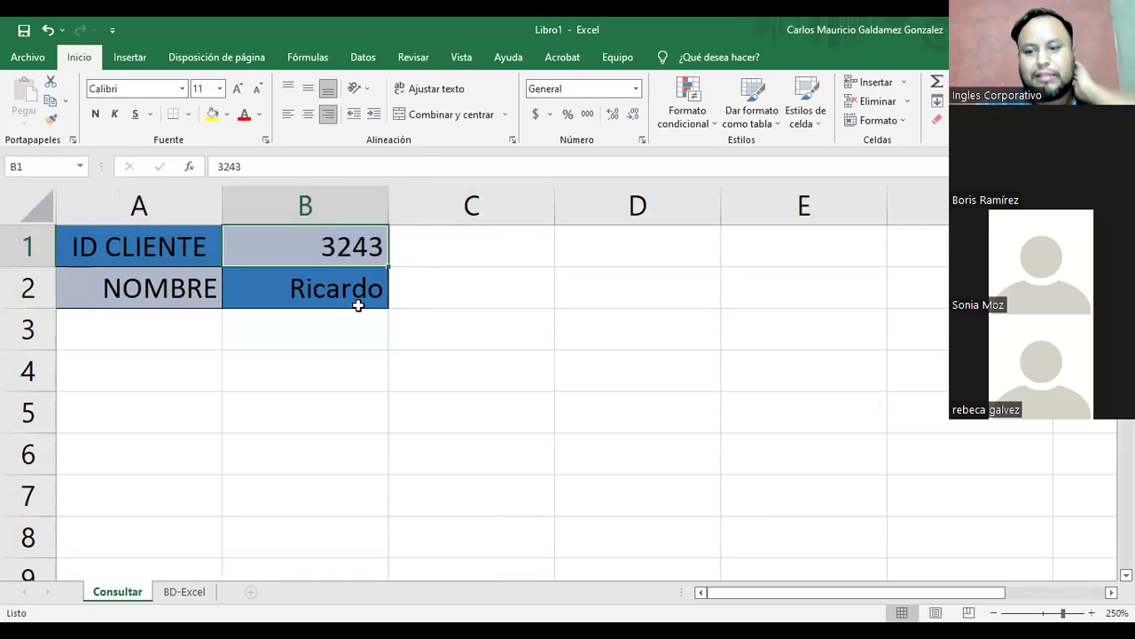
{"action": "key", "text": "Delete"}
{"action": "left_click", "coordinate": [298, 294]}
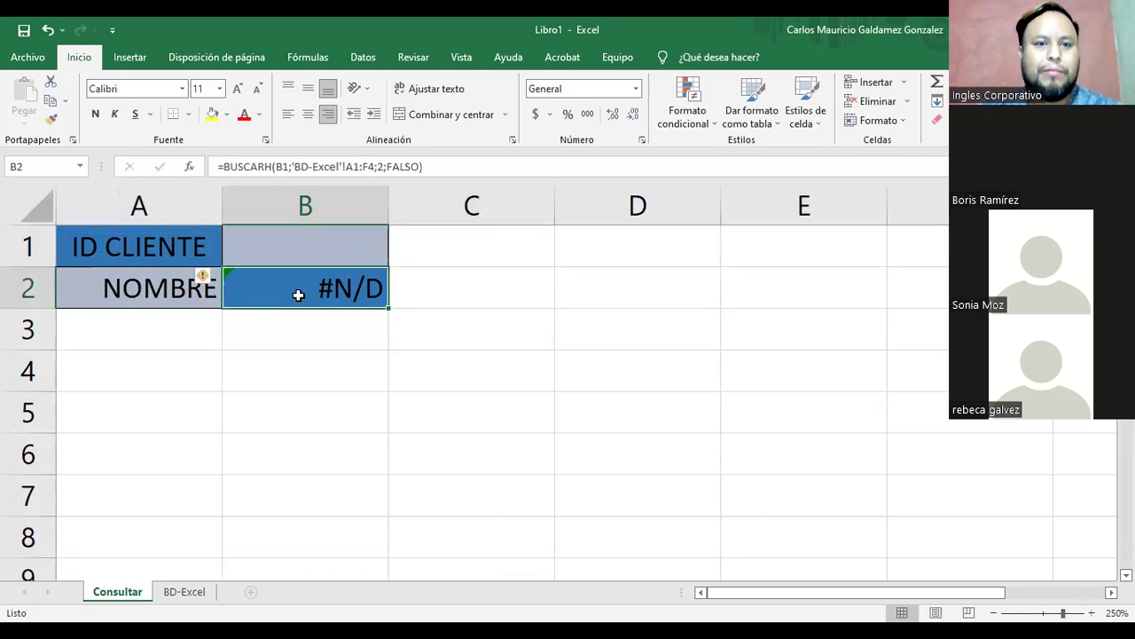
{"action": "left_click", "coordinate": [186, 591]}
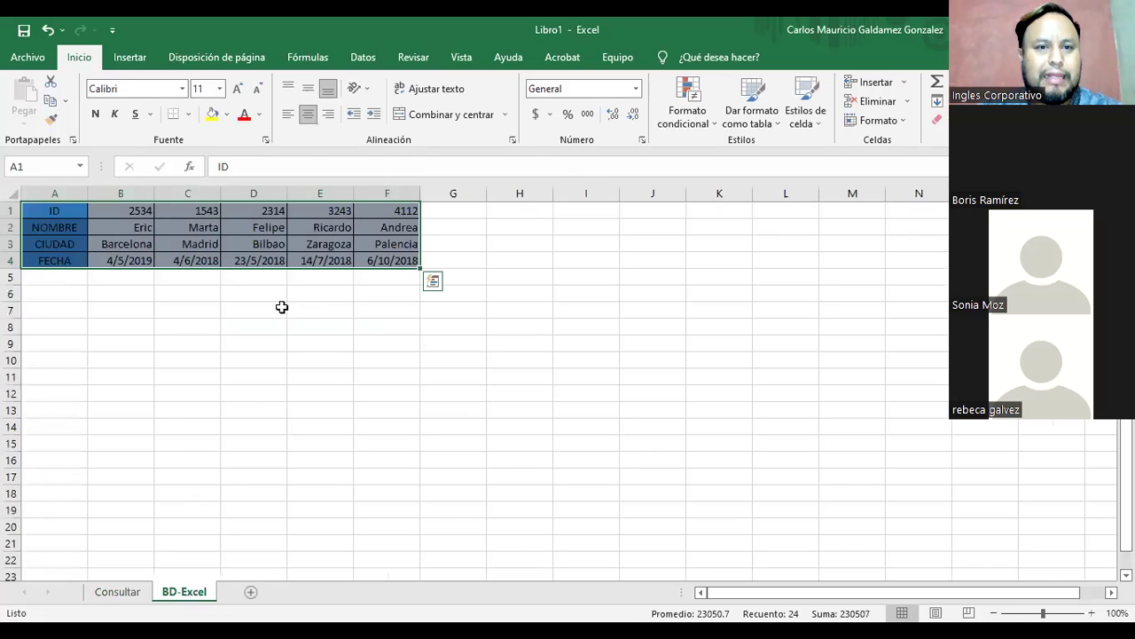
{"action": "left_click", "coordinate": [113, 593]}
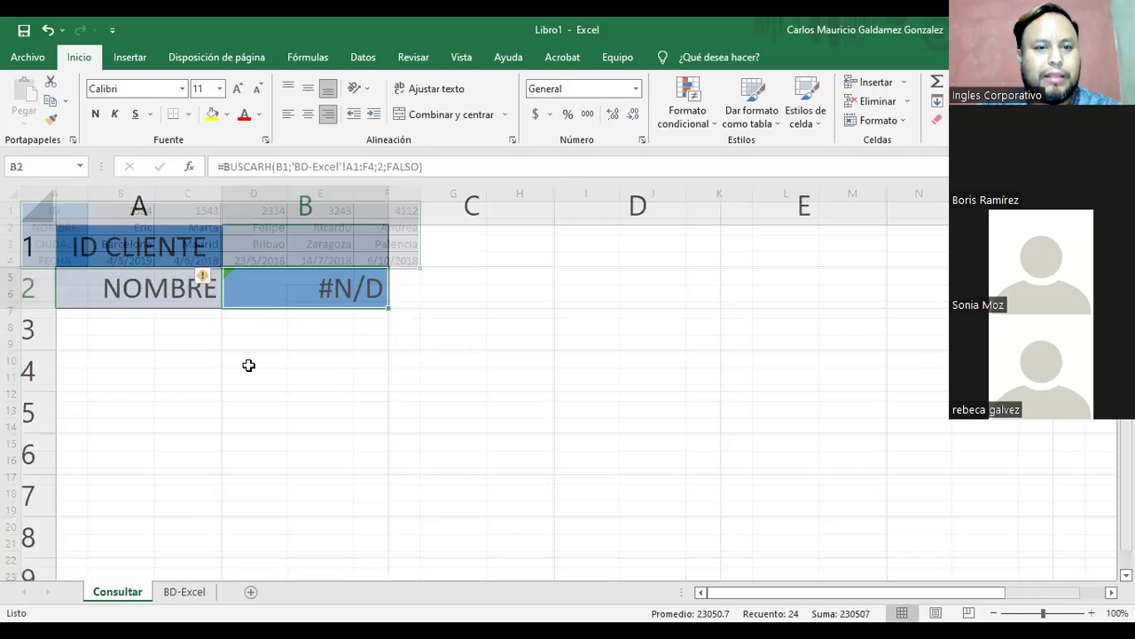
Enter ID 4112 in B1 so the lookup returns Andrea, then select G1 on BD-Excel.
{"action": "left_click", "coordinate": [275, 248]}
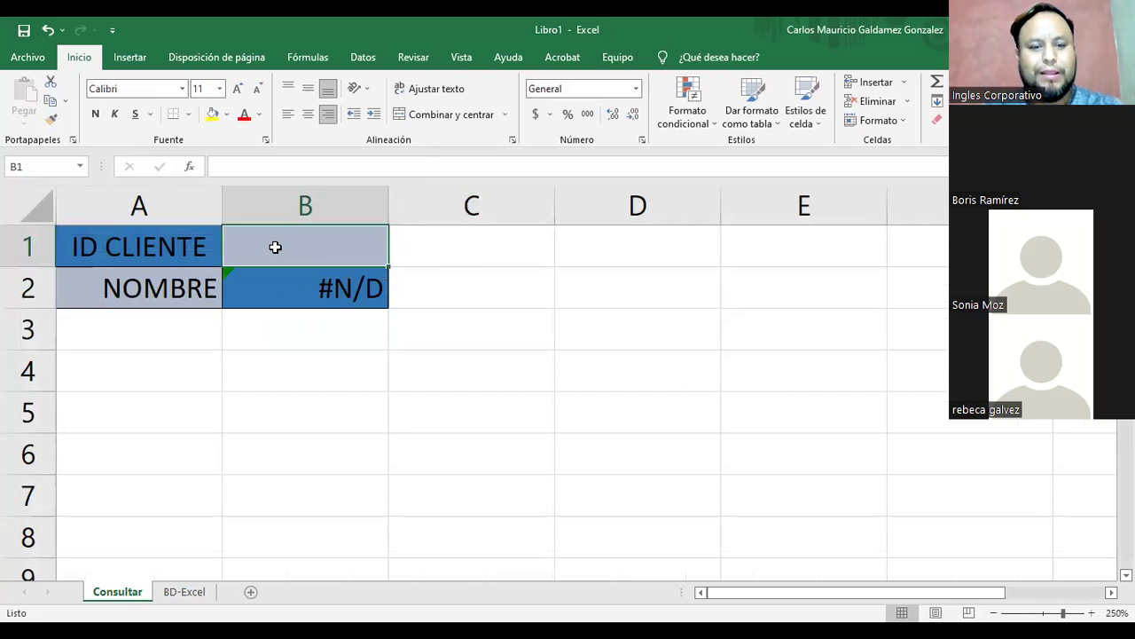
{"action": "type", "text": "4112"}
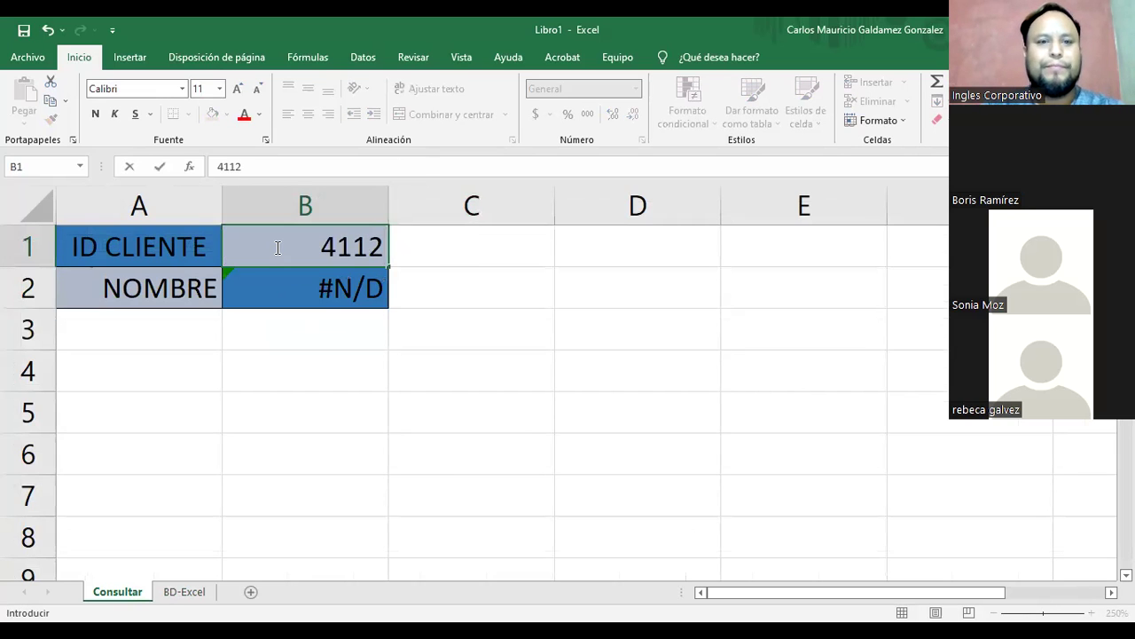
{"action": "key", "text": "Return"}
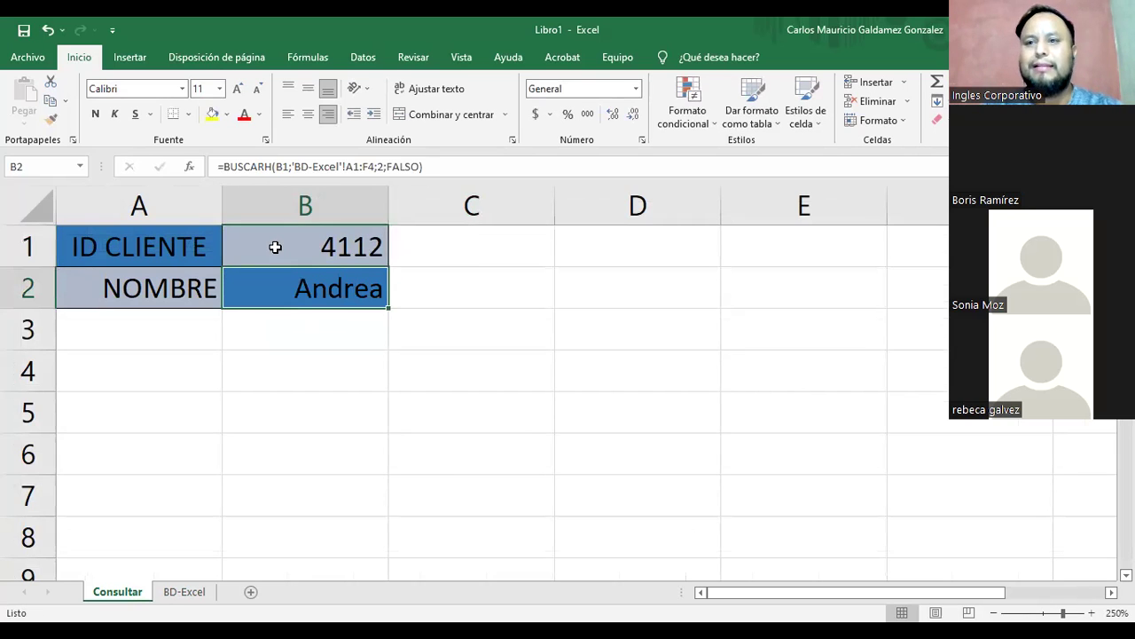
{"action": "left_click", "coordinate": [184, 594]}
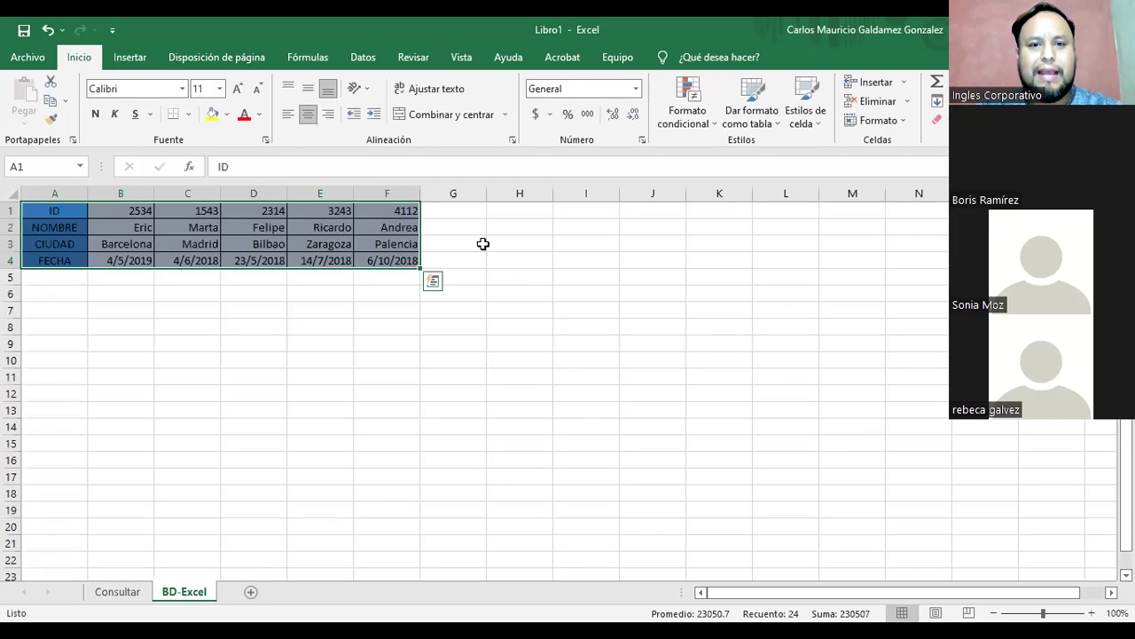
{"action": "left_click", "coordinate": [444, 210]}
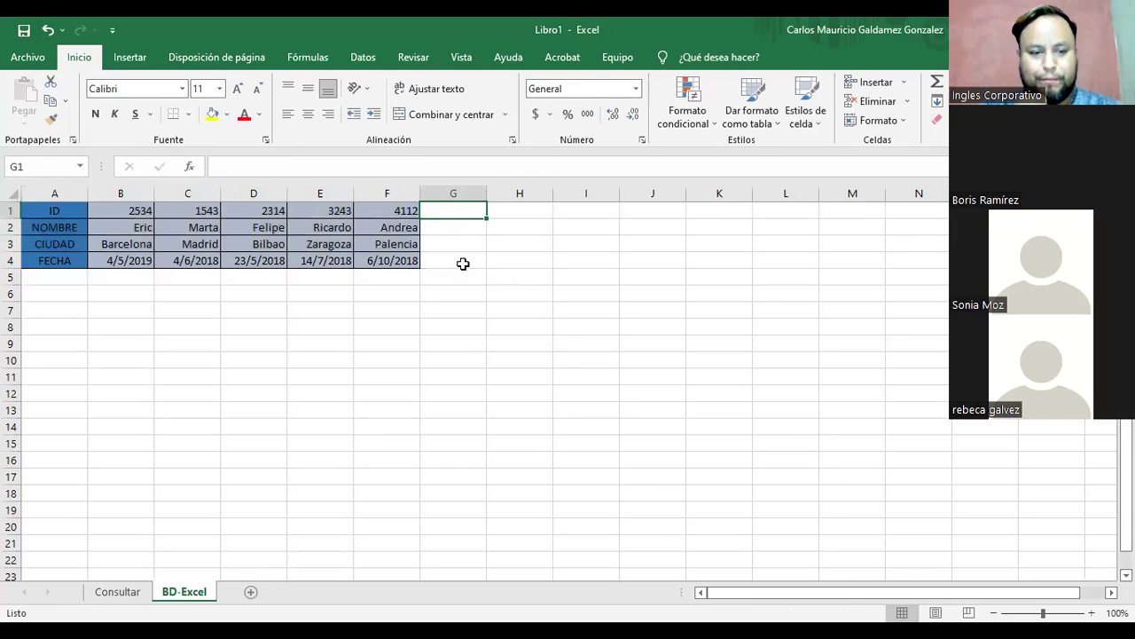
Enter client 1, Luis, San Salvador, 1-4-19 in G1:G4.
{"action": "type", "text": "1"}
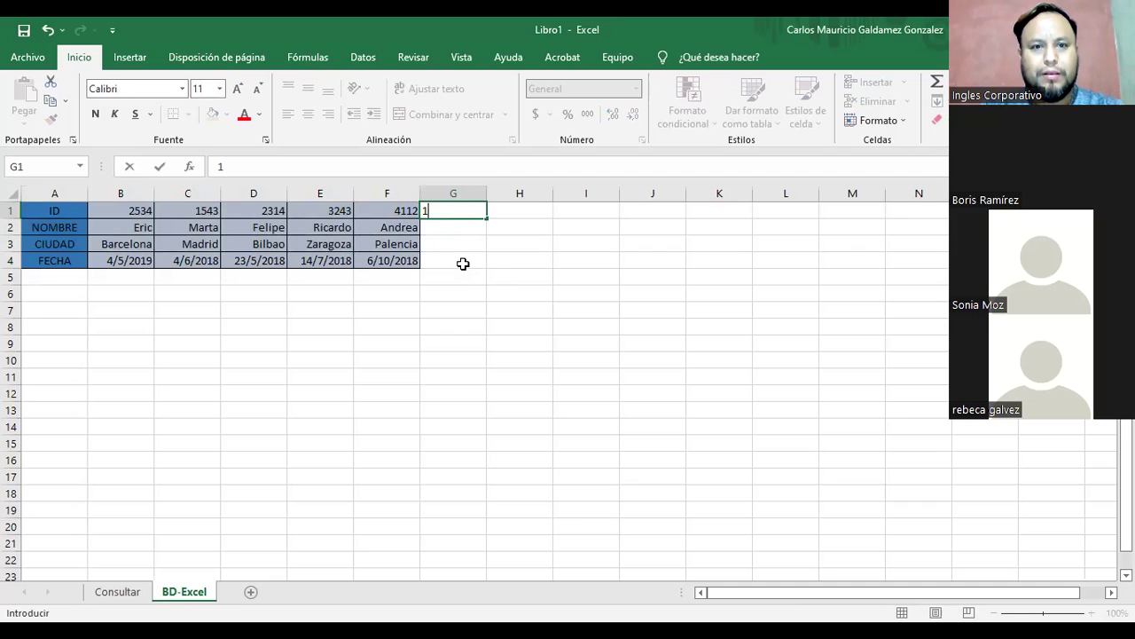
{"action": "key", "text": "Return"}
{"action": "type", "text": "Luis"}
{"action": "key", "text": "Return"}
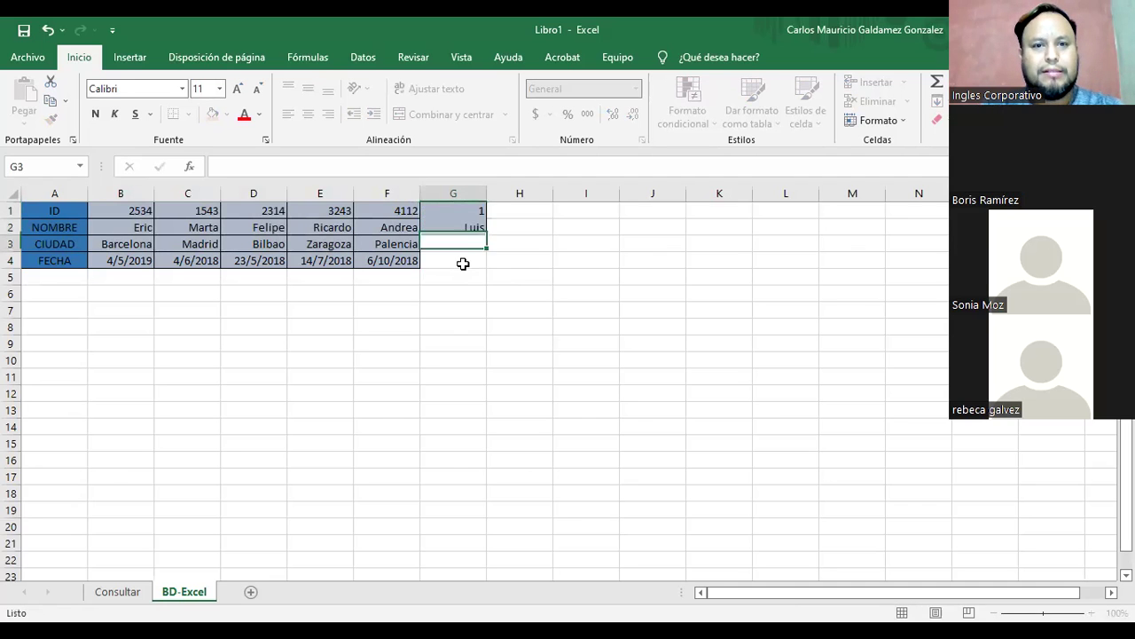
{"action": "type", "text": "San "}
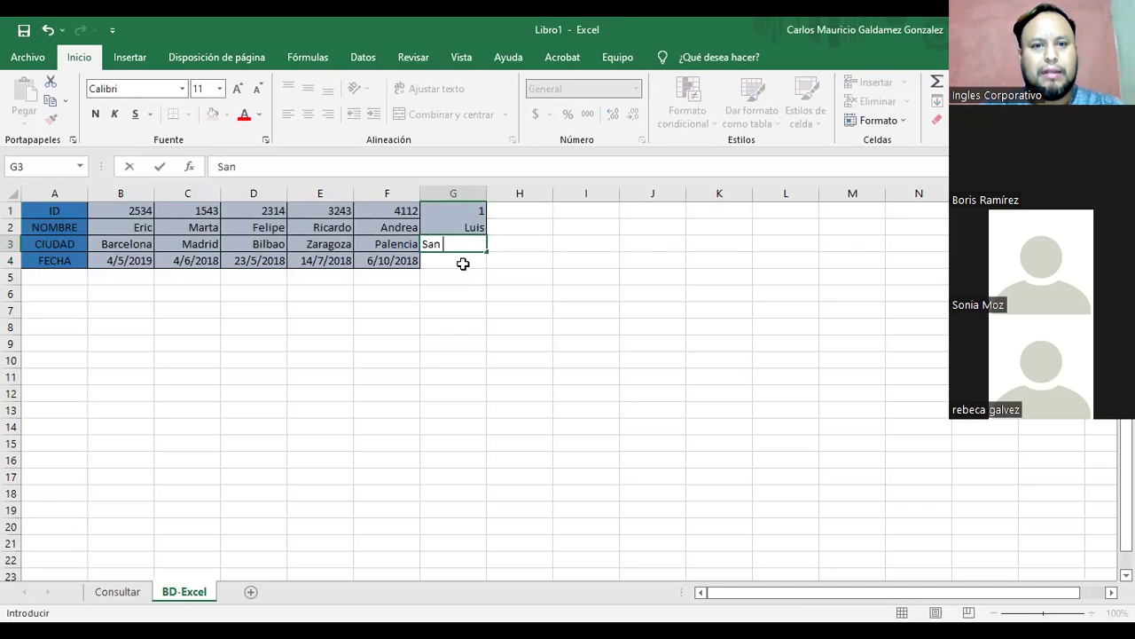
{"action": "type", "text": "Salvador"}
{"action": "key", "text": "Return"}
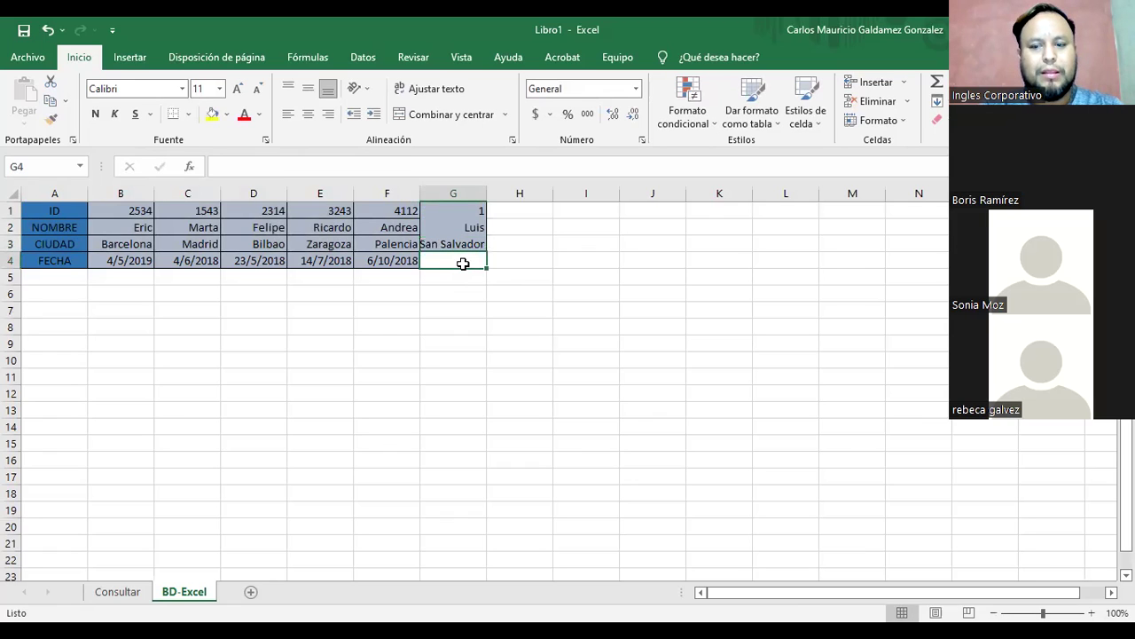
{"action": "type", "text": "1"}
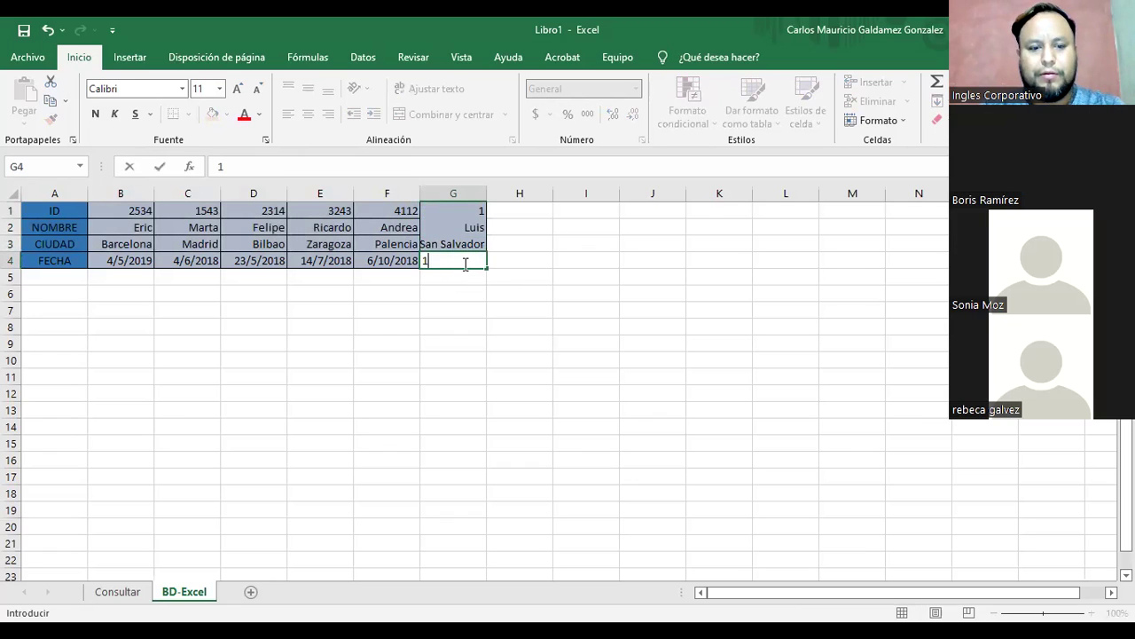
{"action": "type", "text": "-4-1"}
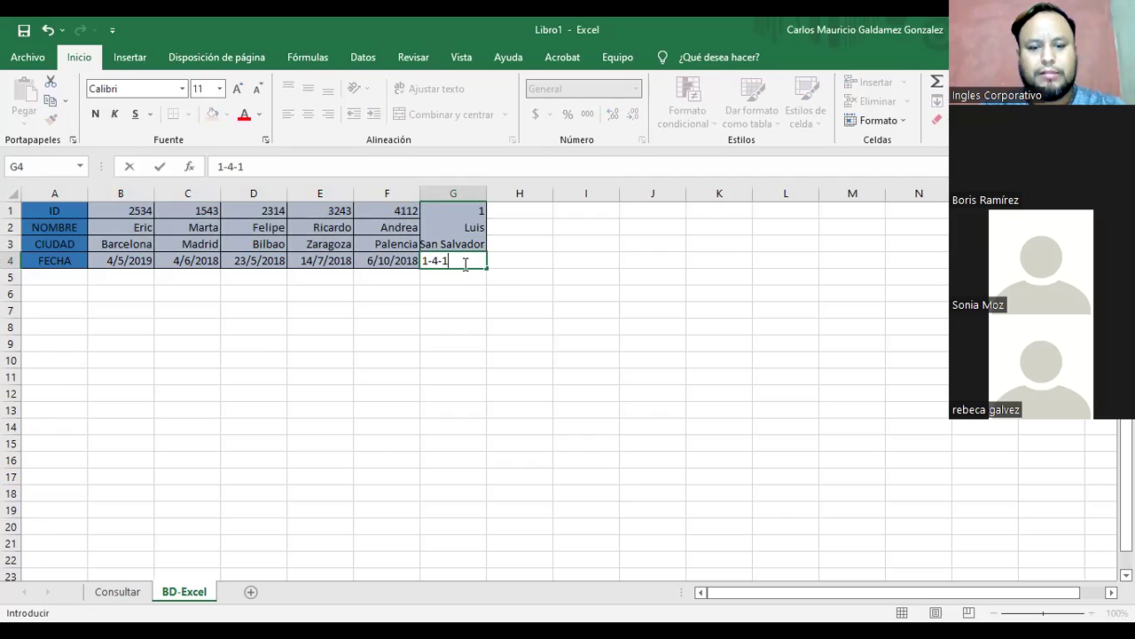
{"action": "type", "text": "9"}
{"action": "key", "text": "Return"}
{"action": "key", "text": "Up"}
{"action": "key", "text": "Up"}
{"action": "key", "text": "Down"}
{"action": "key", "text": "Up"}
{"action": "key", "text": "Up"}
{"action": "key", "text": "Up"}
{"action": "key", "text": "Right"}
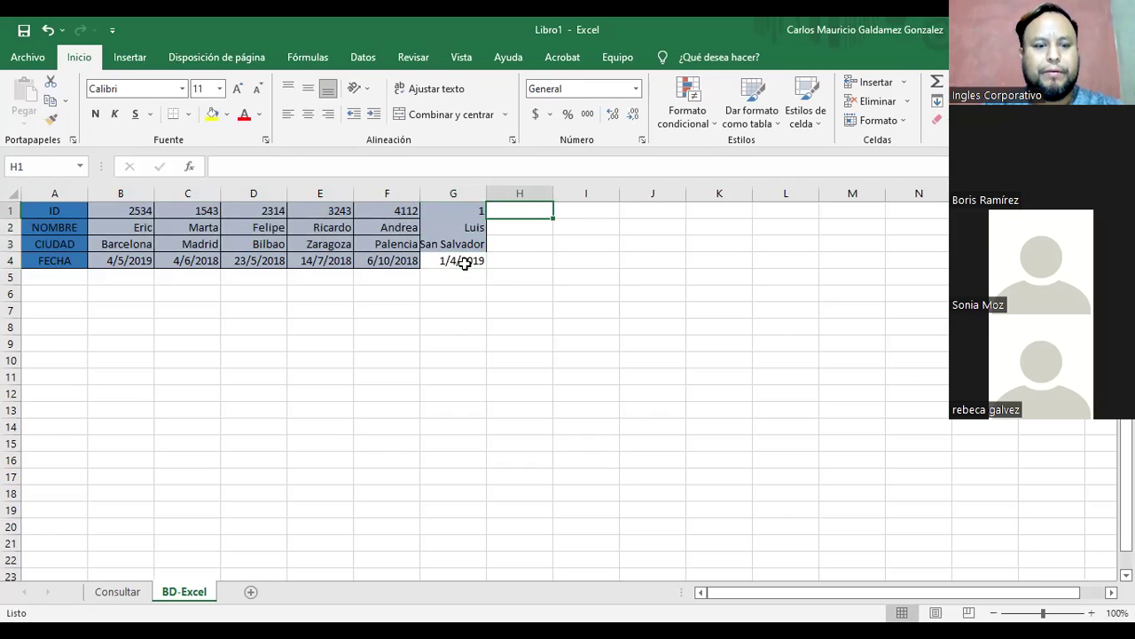
Enter client 2, Pedro, Ilopango, 5-7-19 in H1:H4.
{"action": "type", "text": "2"}
{"action": "key", "text": "Return"}
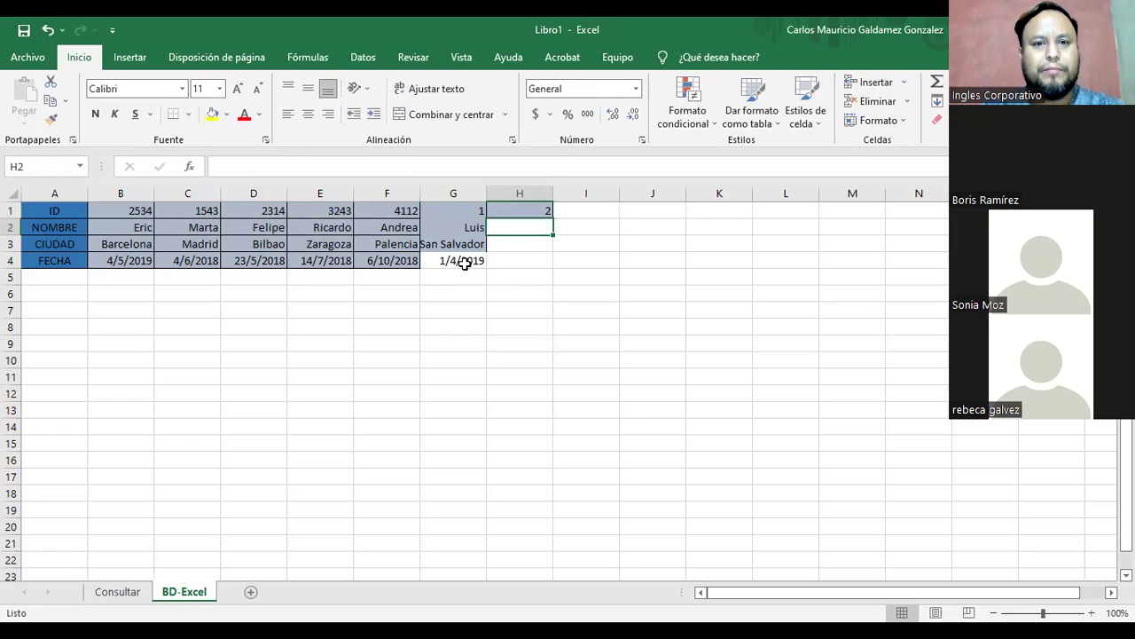
{"action": "type", "text": "Pedro"}
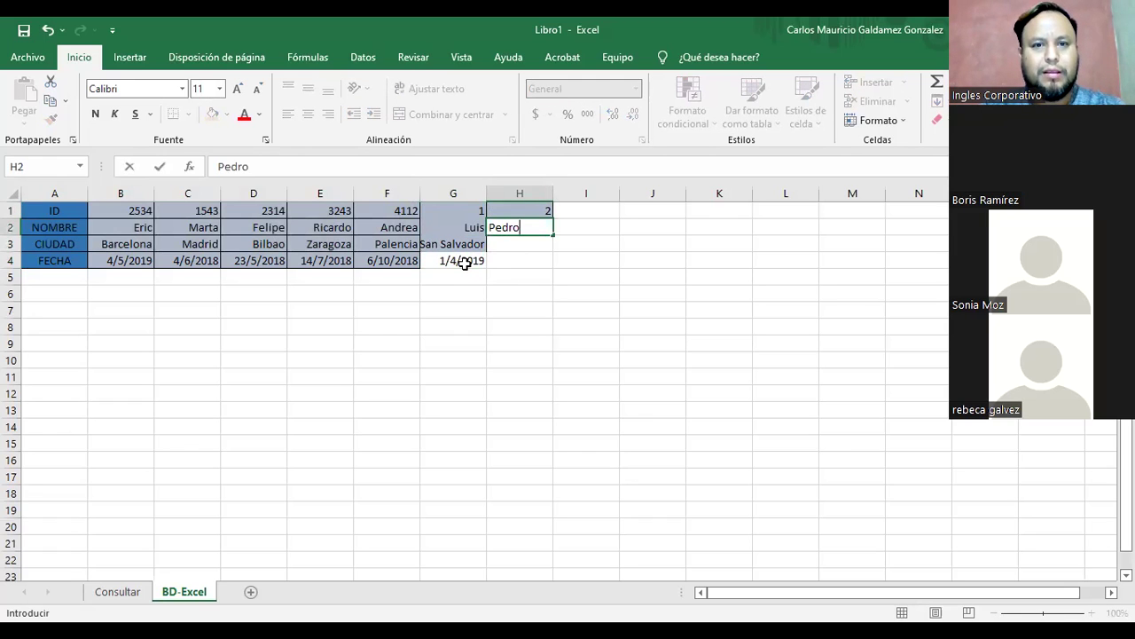
{"action": "key", "text": "Return"}
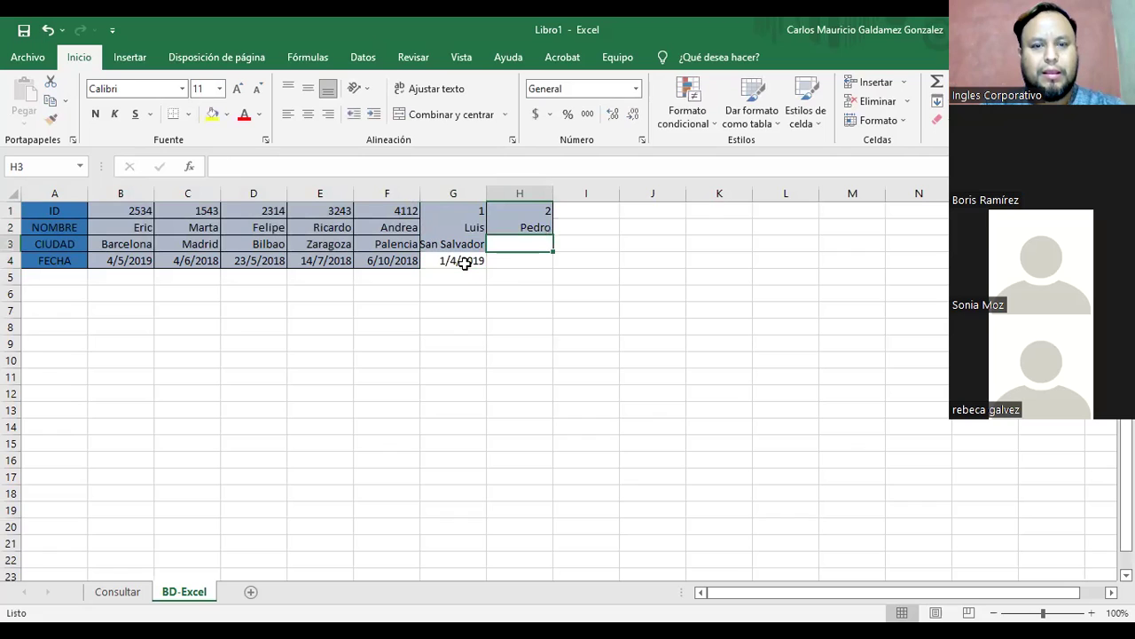
{"action": "type", "text": "S"}
{"action": "key", "text": "BackSpace"}
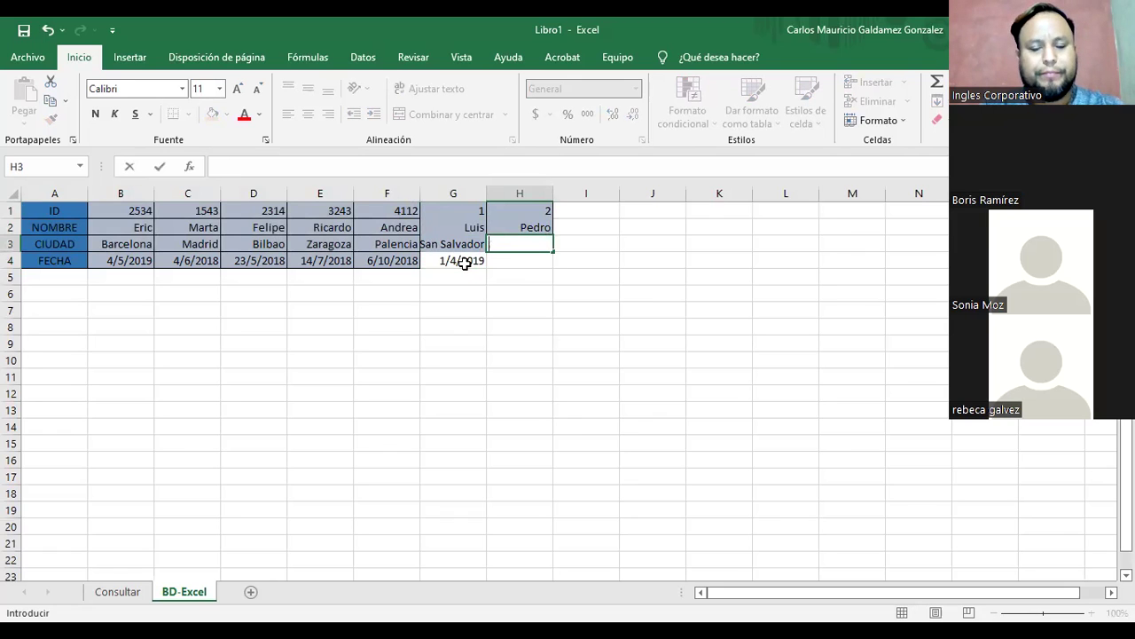
{"action": "type", "text": "Ilopango"}
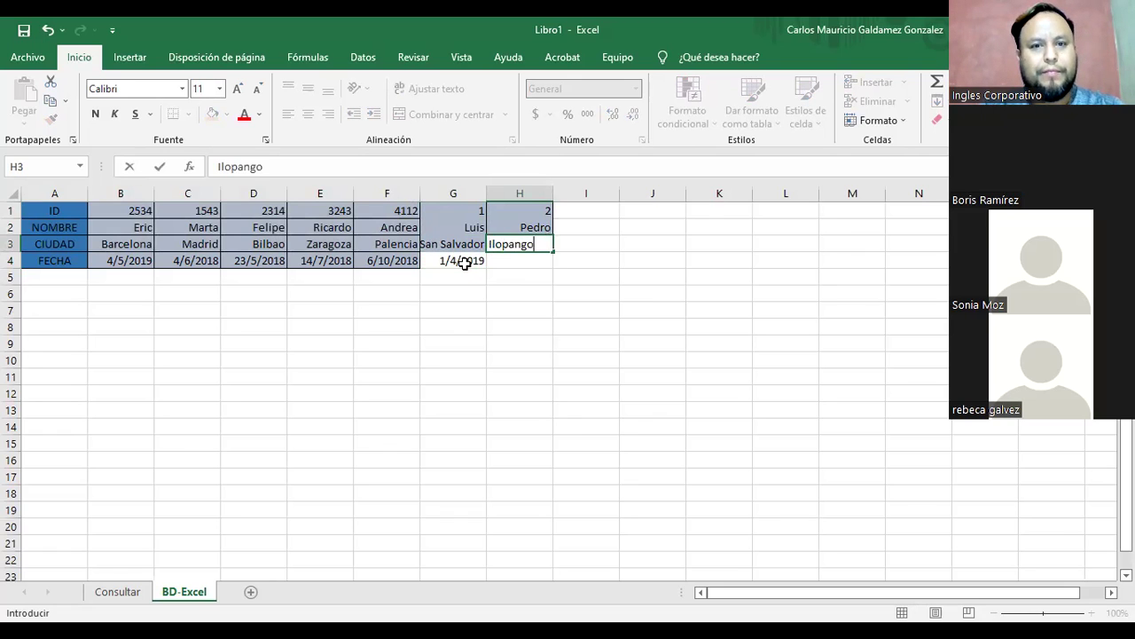
{"action": "key", "text": "Return"}
{"action": "type", "text": "5"}
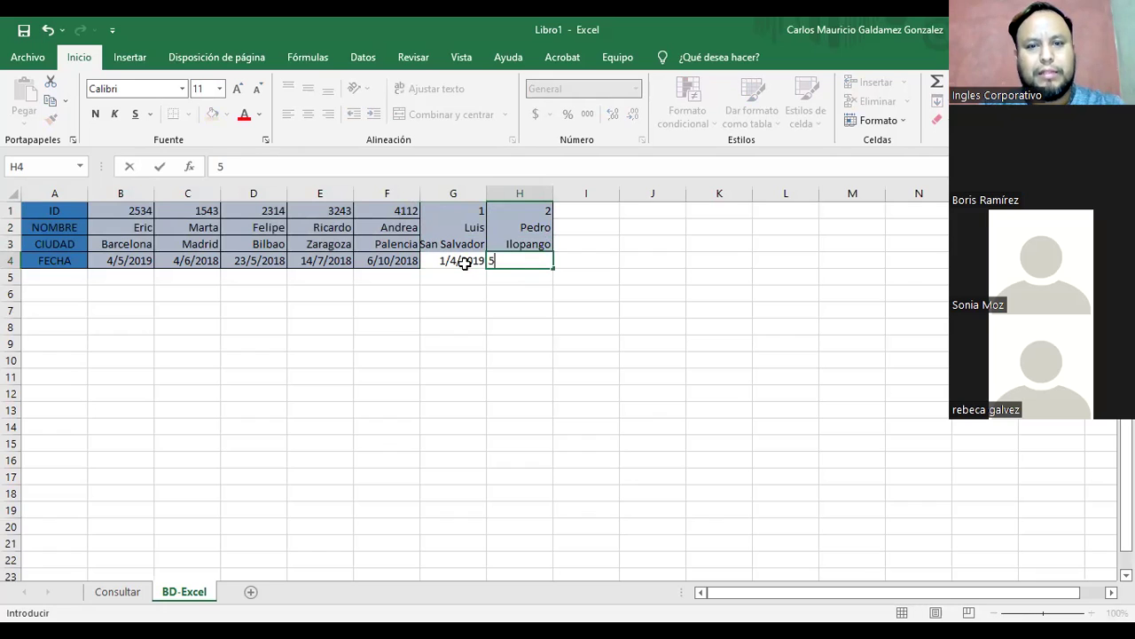
{"action": "type", "text": "-7-"}
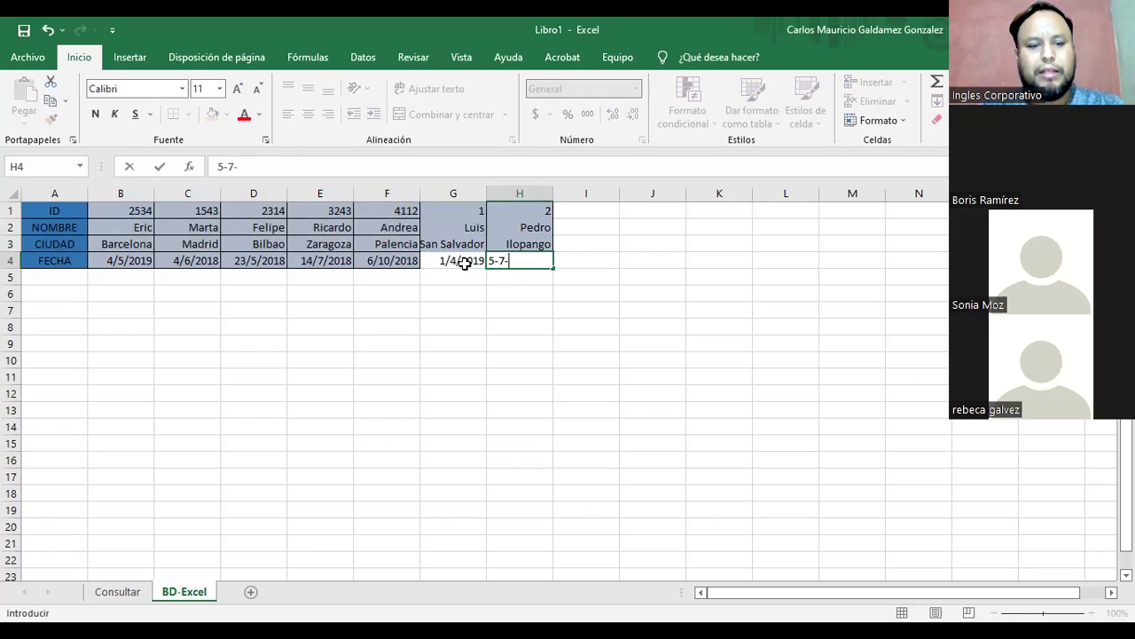
{"action": "type", "text": "19"}
{"action": "key", "text": "Return"}
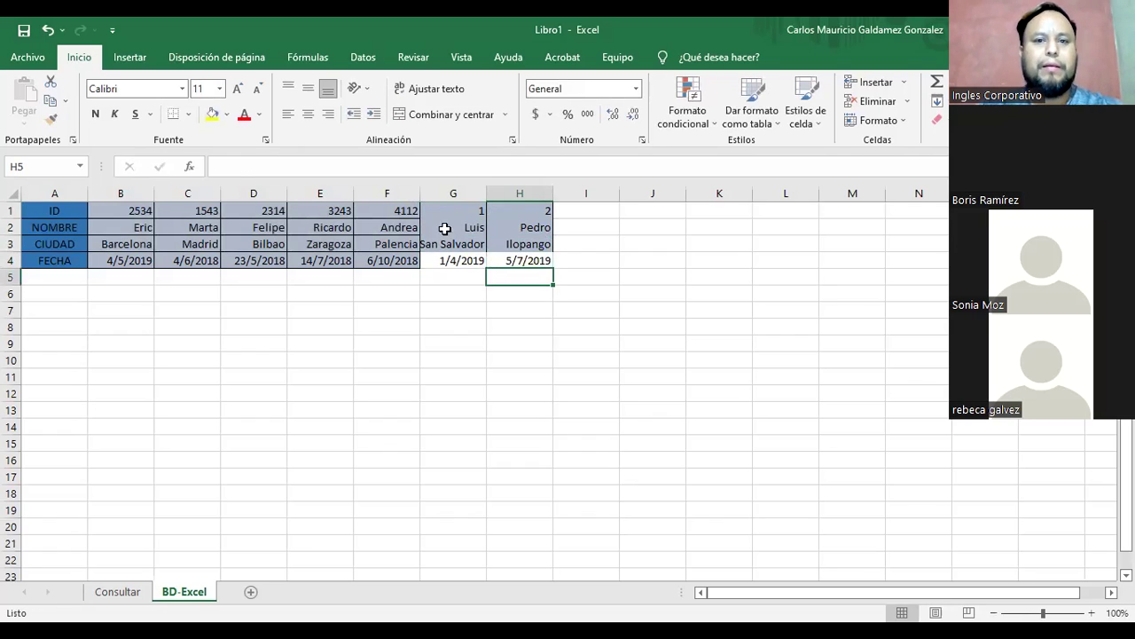
Copy column F's formatting to G1:H4 with Format Painter and autofit the new columns.
{"action": "left_click_drag", "start_coordinate": [384, 211], "coordinate": [381, 261]}
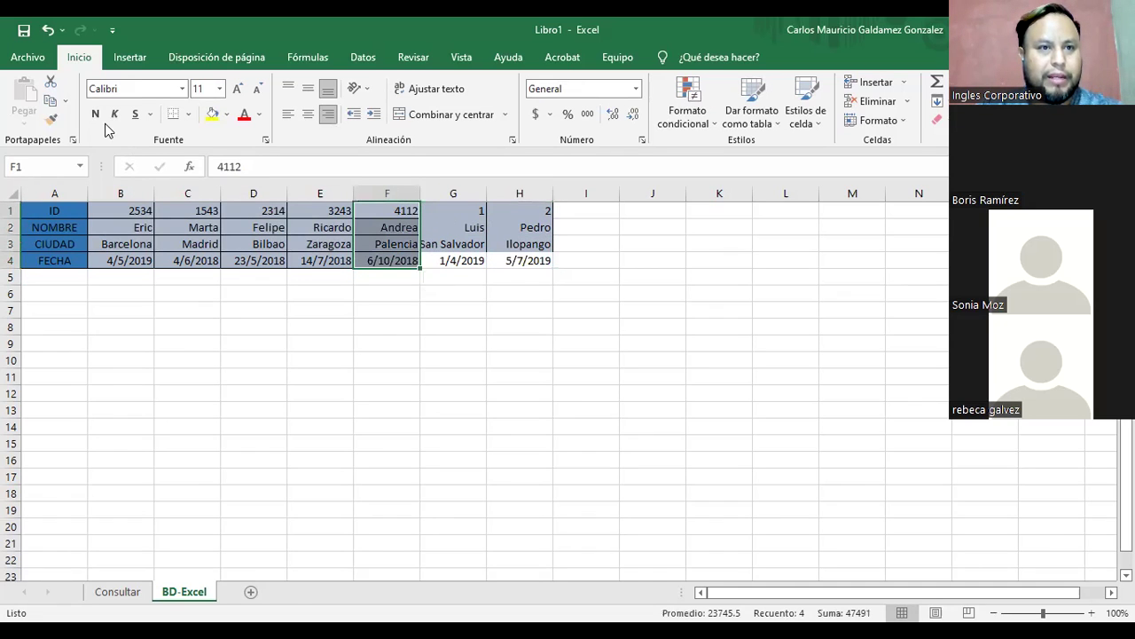
{"action": "left_click", "coordinate": [51, 118]}
{"action": "mouse_move", "coordinate": [433, 213]}
{"action": "left_mouse_down"}
{"action": "mouse_move", "coordinate": [452, 263]}
{"action": "mouse_move", "coordinate": [500, 264]}
{"action": "left_mouse_up"}
{"action": "left_click", "coordinate": [408, 293]}
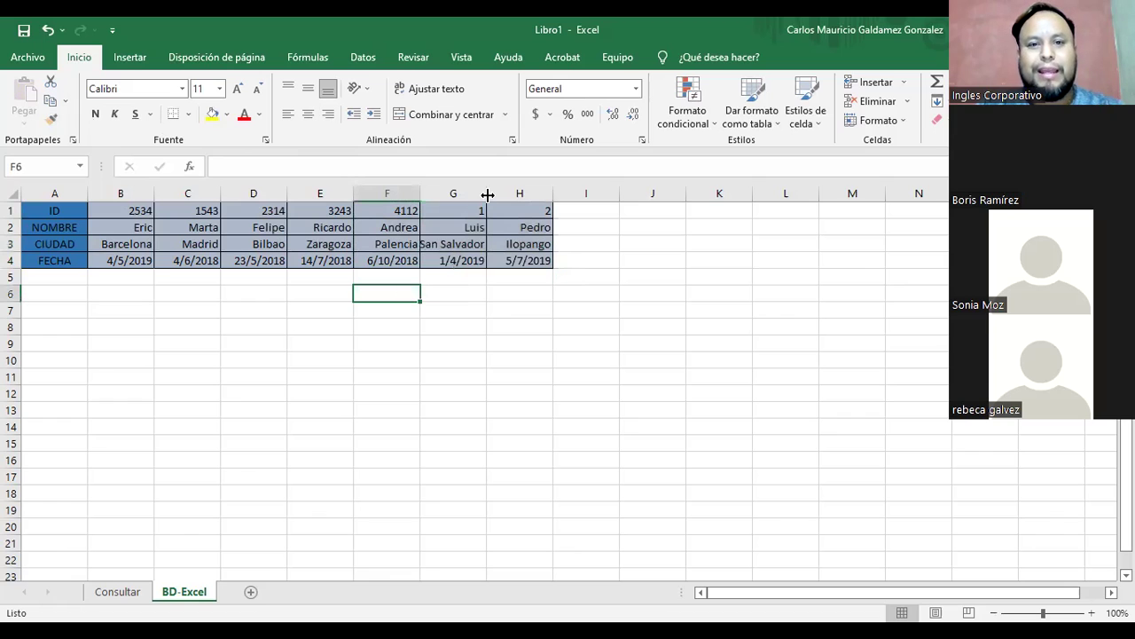
{"action": "double_click", "coordinate": [552, 192]}
{"action": "left_click_drag", "start_coordinate": [132, 210], "coordinate": [486, 220]}
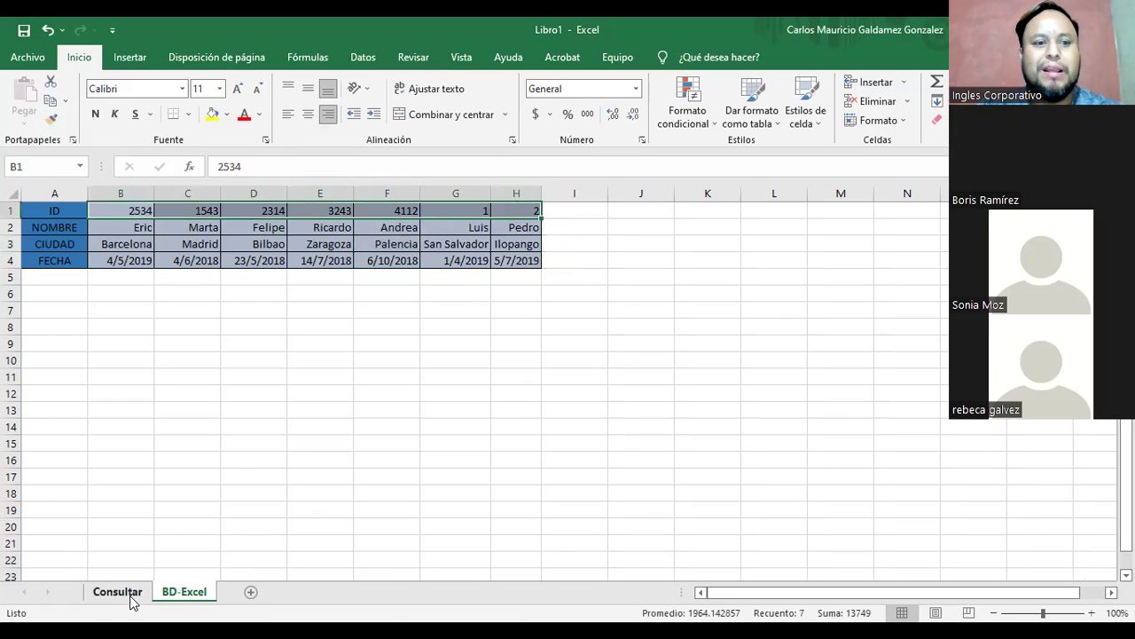
On the Consultar sheet, enter client ID 1 in B1 to test the lookup.
{"action": "left_click", "coordinate": [118, 591]}
{"action": "left_click", "coordinate": [304, 251]}
{"action": "type", "text": "1"}
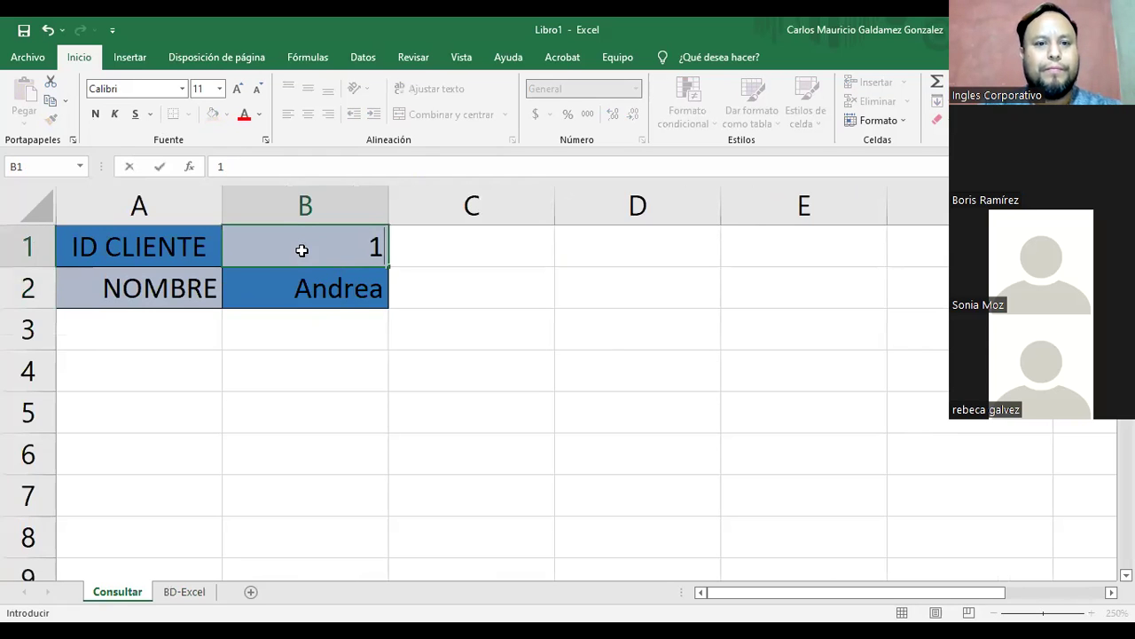
{"action": "key", "text": "Return"}
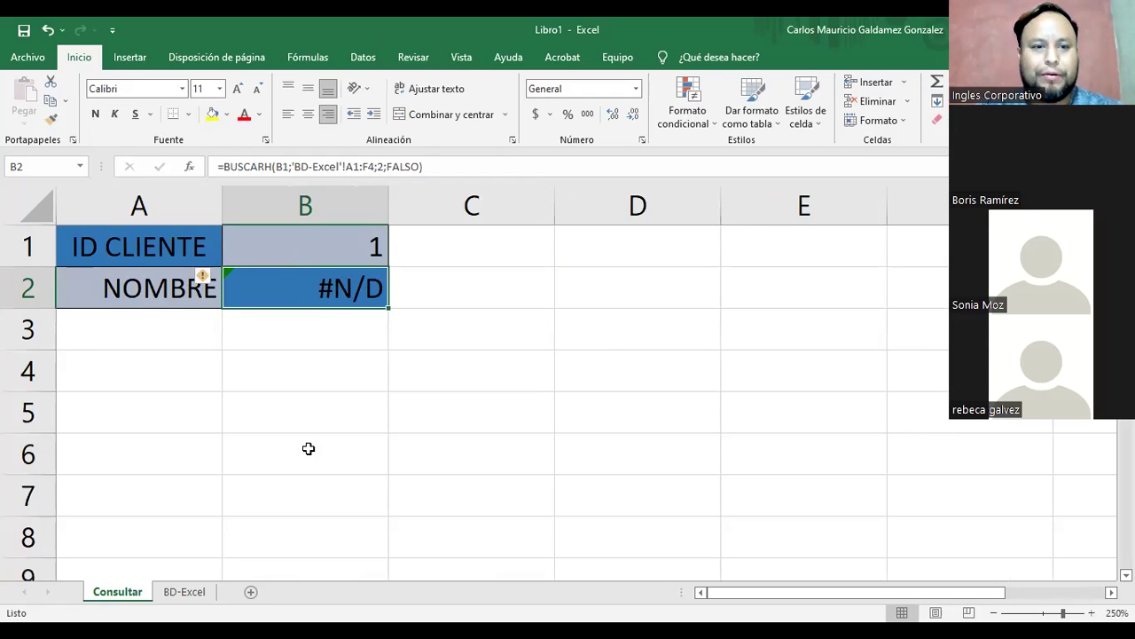
Widen B2's lookup range from F4 to H4 so ID 1 returns Luis, then enter ID 2.
{"action": "left_click", "coordinate": [346, 166]}
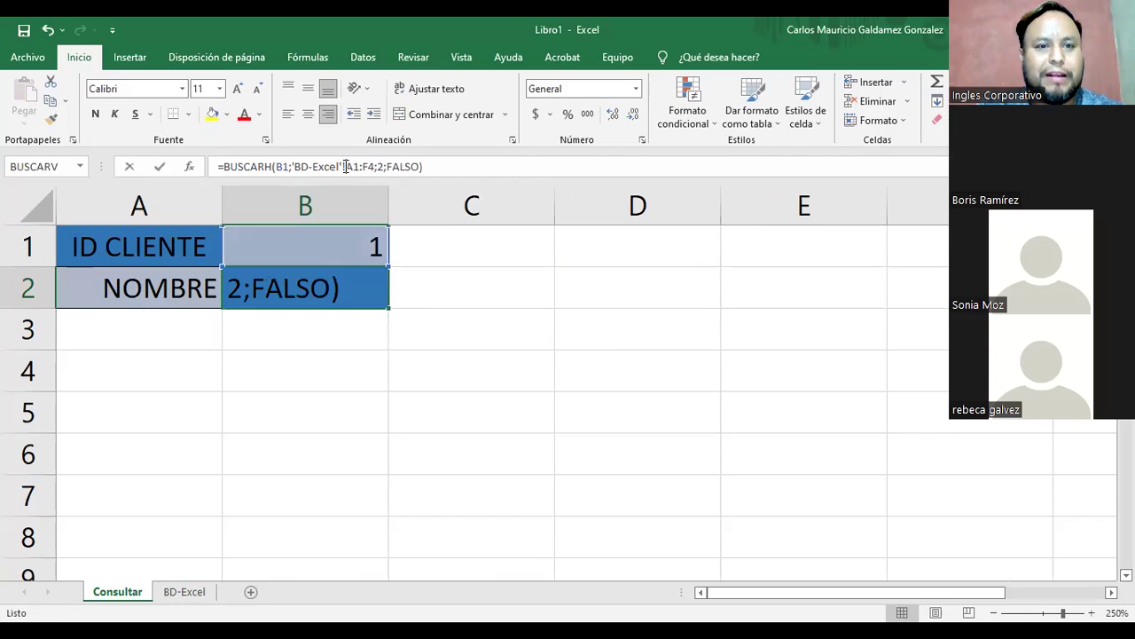
{"action": "left_click", "coordinate": [373, 167]}
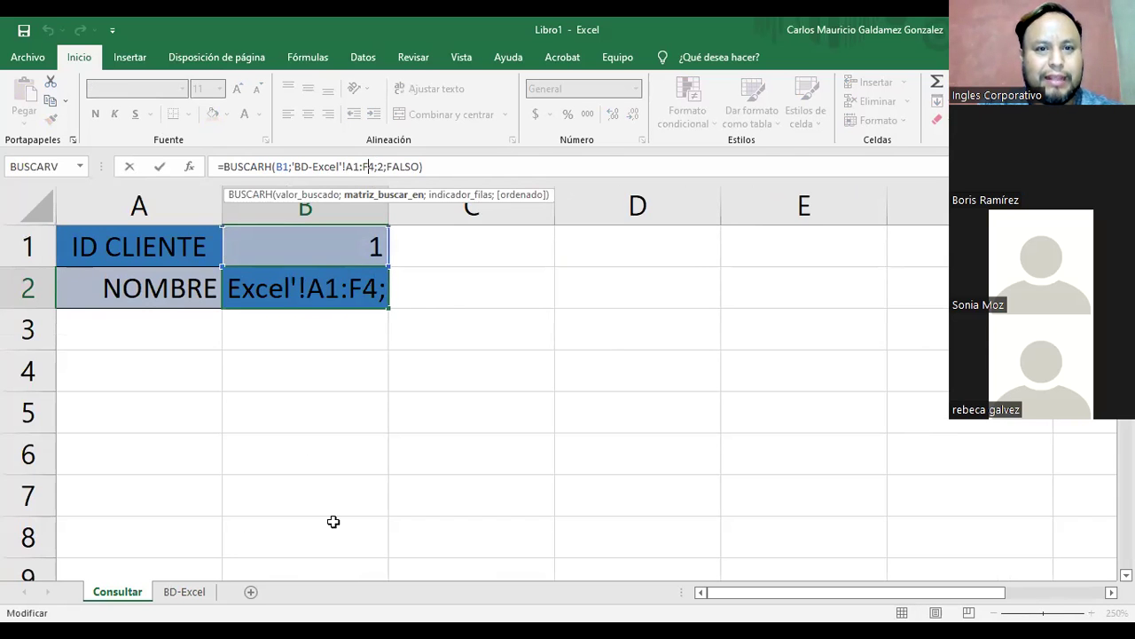
{"action": "left_click", "coordinate": [182, 590]}
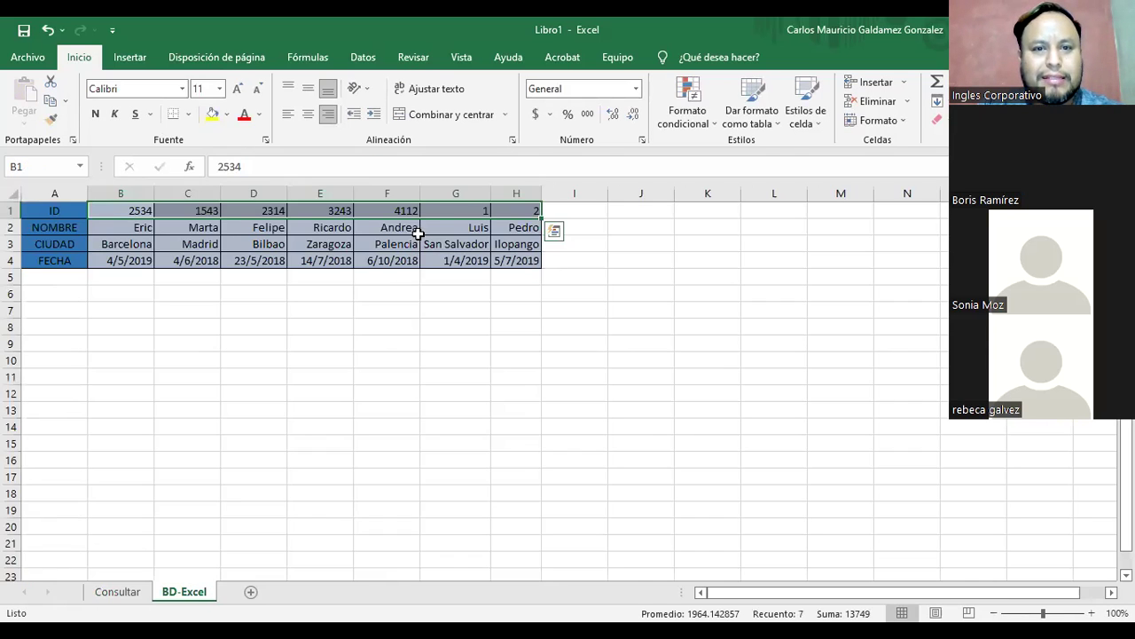
{"action": "left_click", "coordinate": [116, 591]}
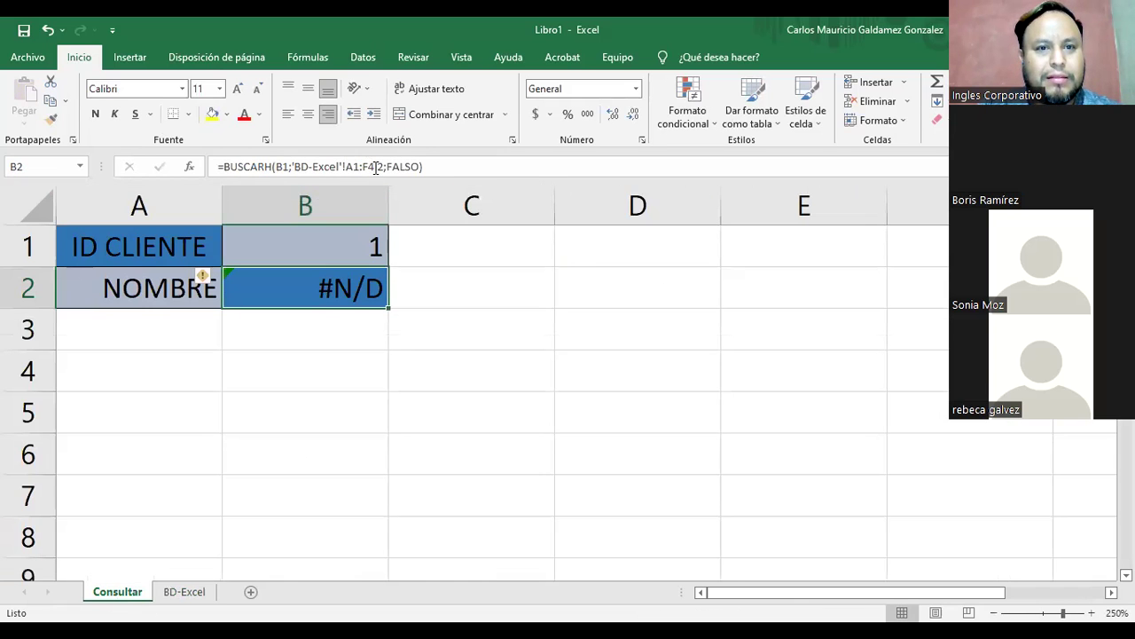
{"action": "left_click", "coordinate": [370, 166]}
{"action": "key", "text": "BackSpace"}
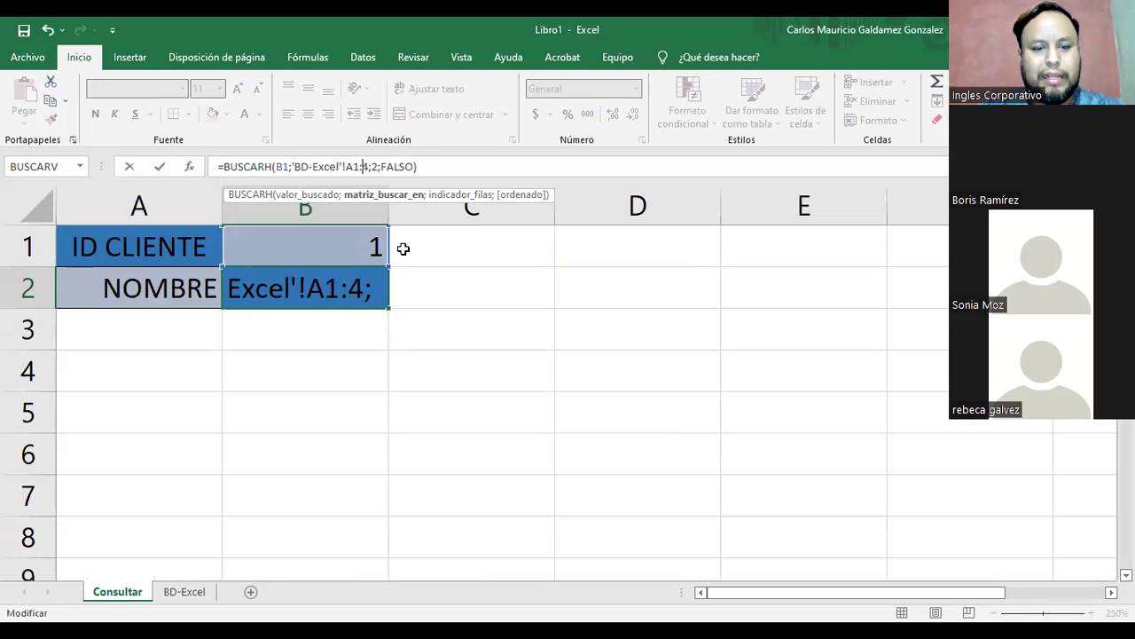
{"action": "type", "text": "h"}
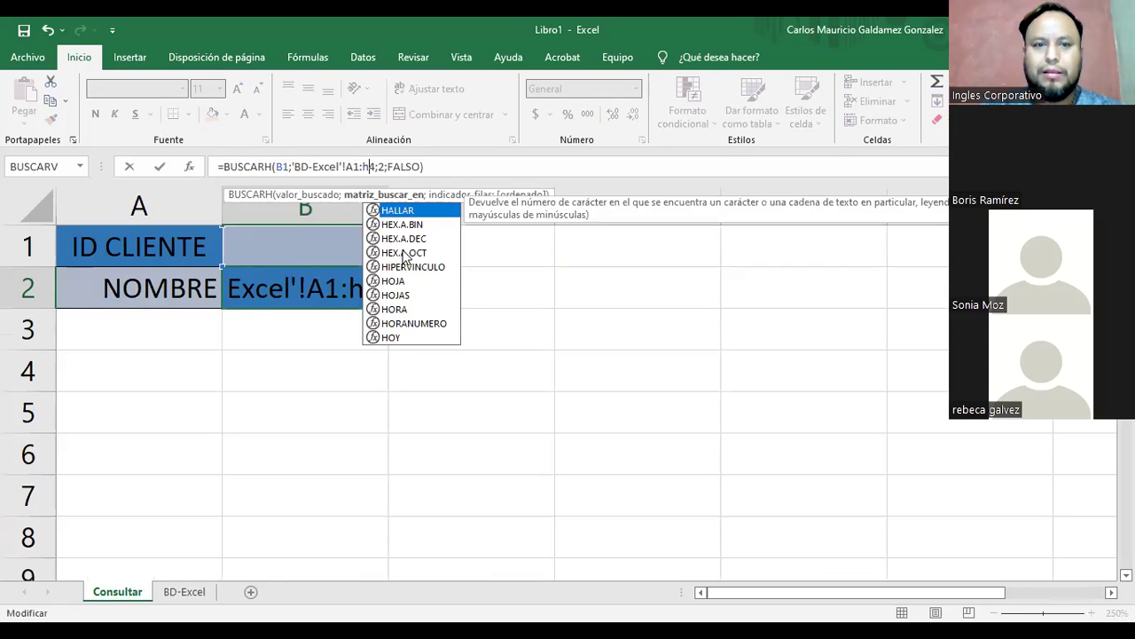
{"action": "key", "text": "shift+Return"}
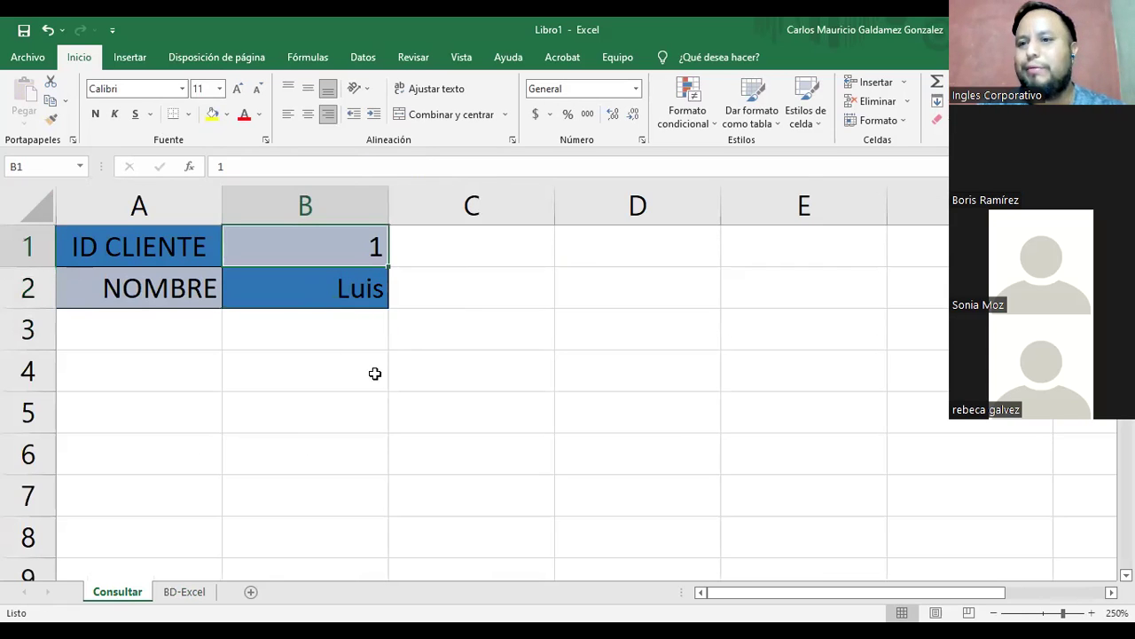
{"action": "type", "text": "2"}
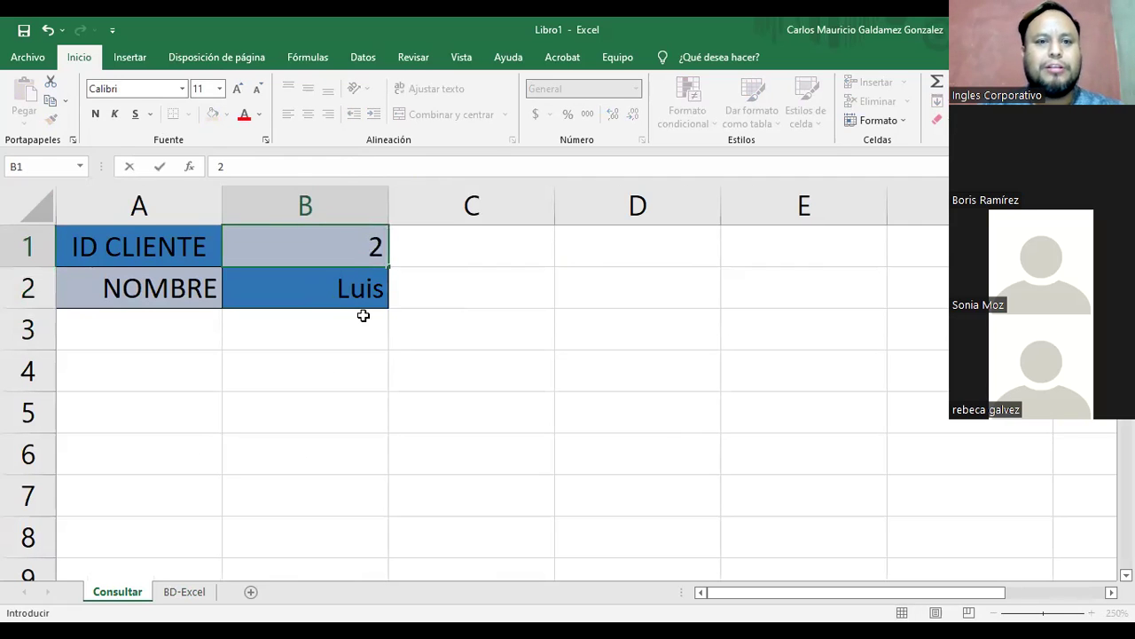
{"action": "key", "text": "Return"}
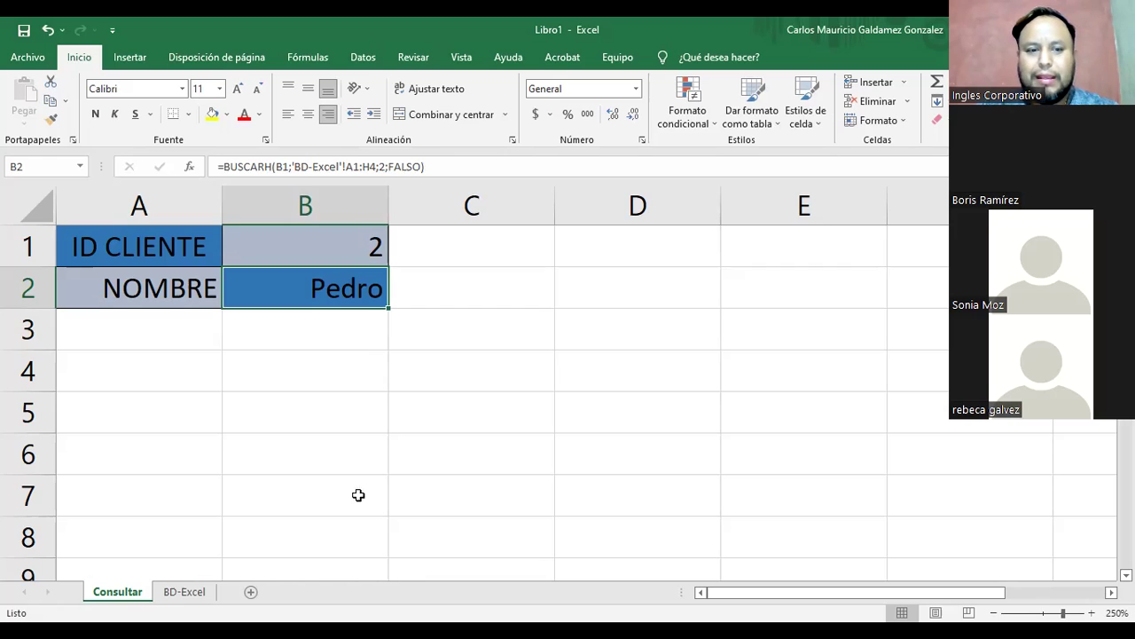
Switch from the BD-Excel client table to Consultar, then back to BD-Excel.
{"action": "left_click", "coordinate": [187, 591]}
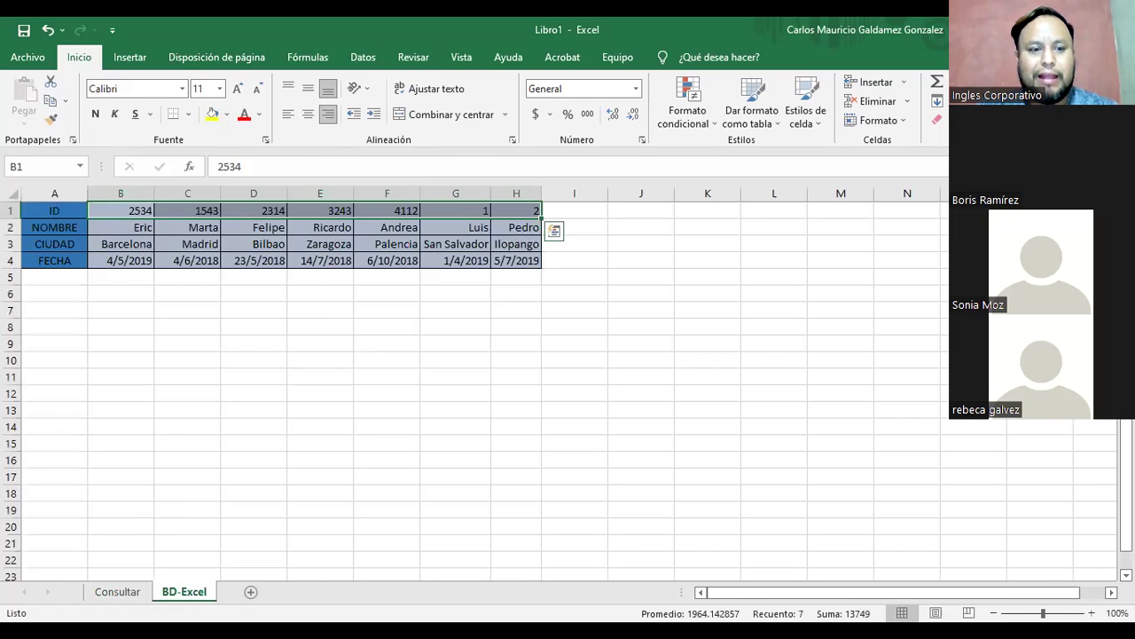
{"action": "left_click", "coordinate": [115, 592]}
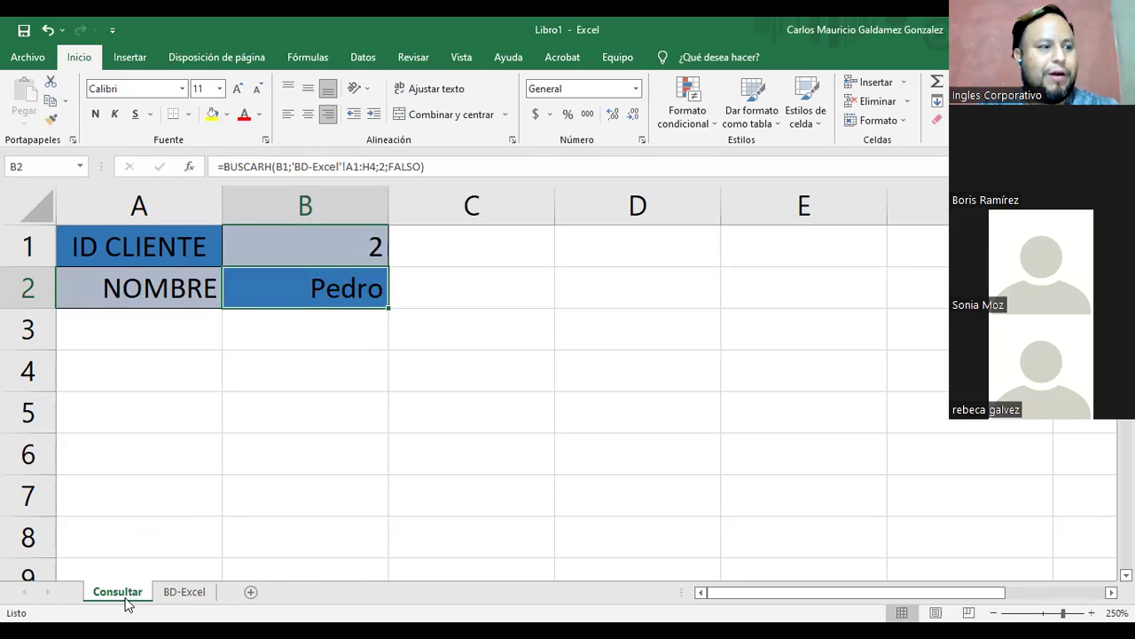
{"action": "left_click", "coordinate": [161, 592]}
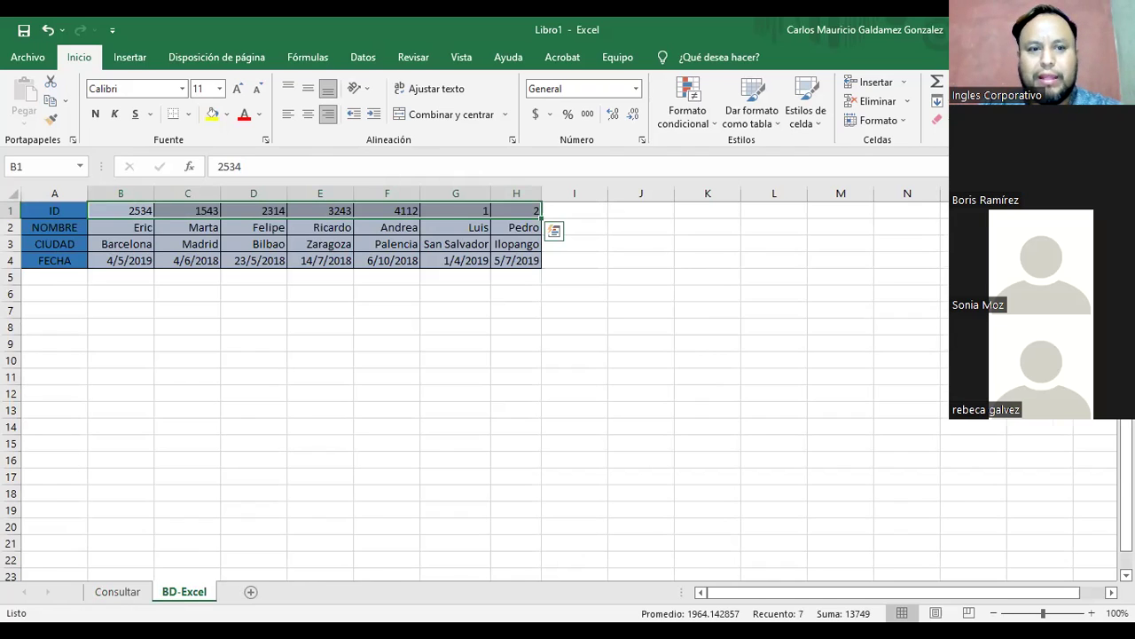
Go to the Función BuscarH - copia workbook and select I5 on its Ejercicio sheet.
{"action": "key", "text": "alt+Tab"}
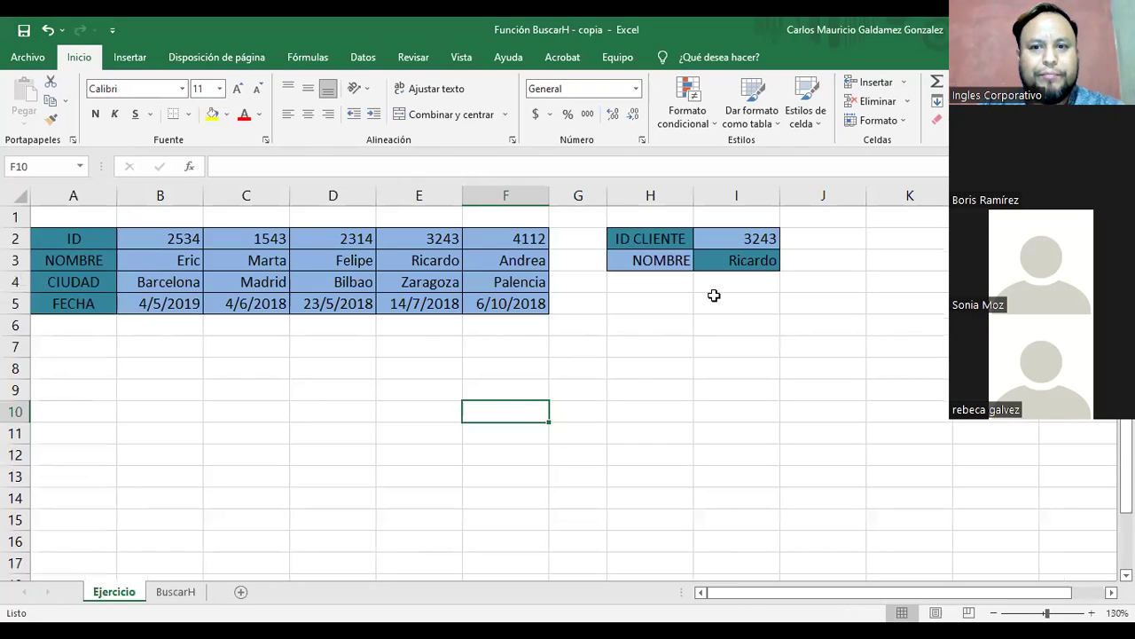
{"action": "left_click", "coordinate": [715, 300]}
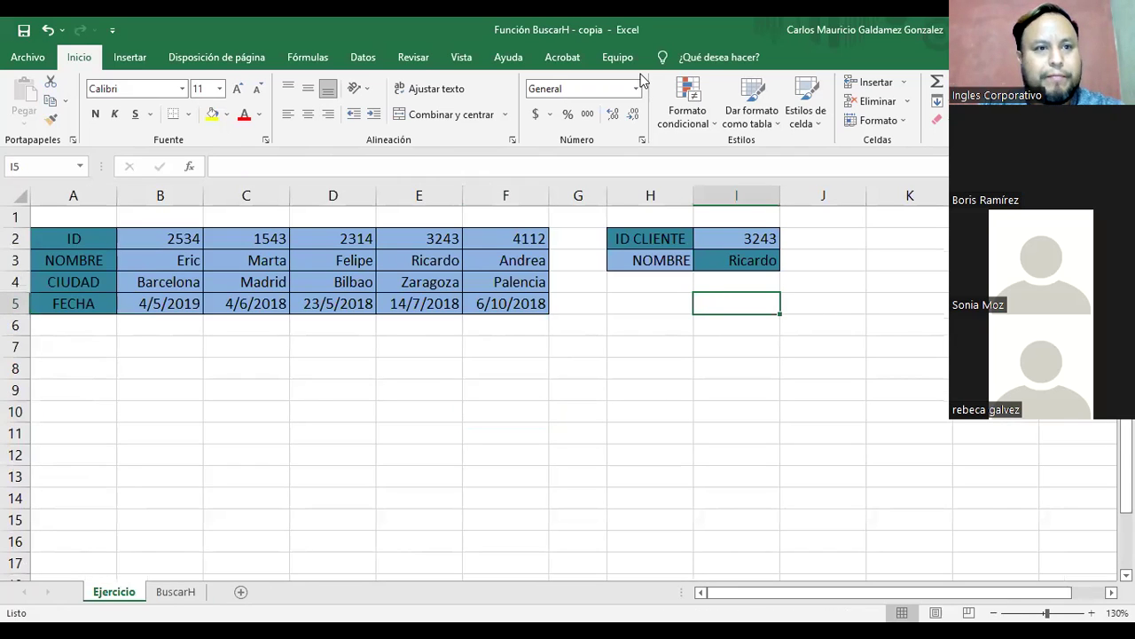
{"action": "key", "text": "alt+Tab"}
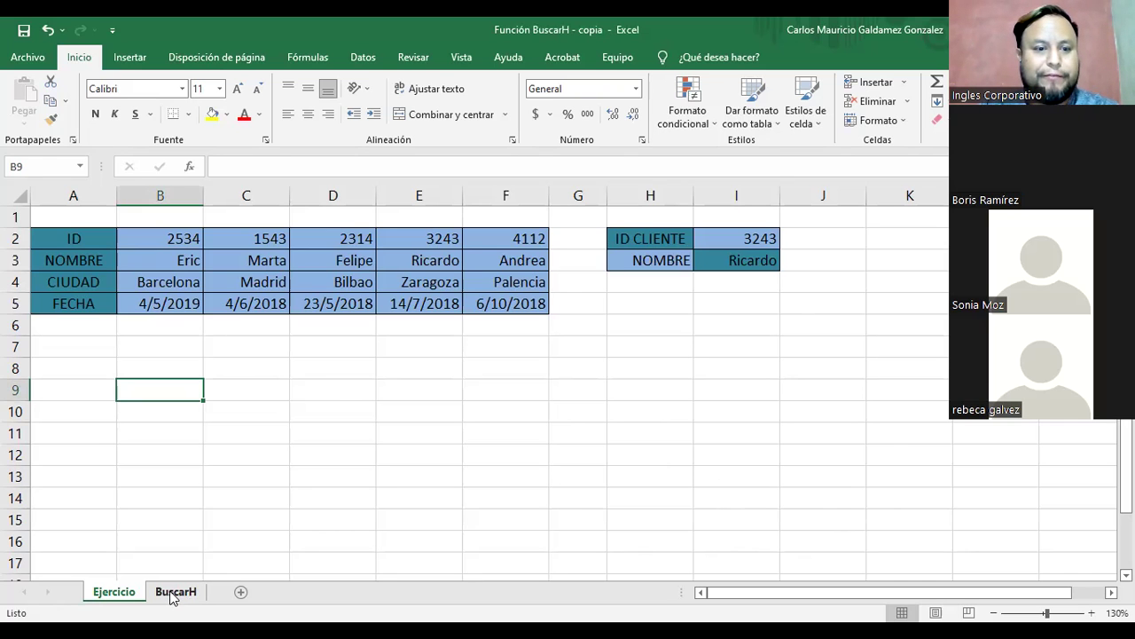
Open the BuscarH sheet at the LISTADO DE GANADORES title and inspect cells D3 and D4.
{"action": "left_click", "coordinate": [174, 592]}
{"action": "scroll", "coordinate": [302, 484], "scroll_direction": "up", "scroll_amount": 1}
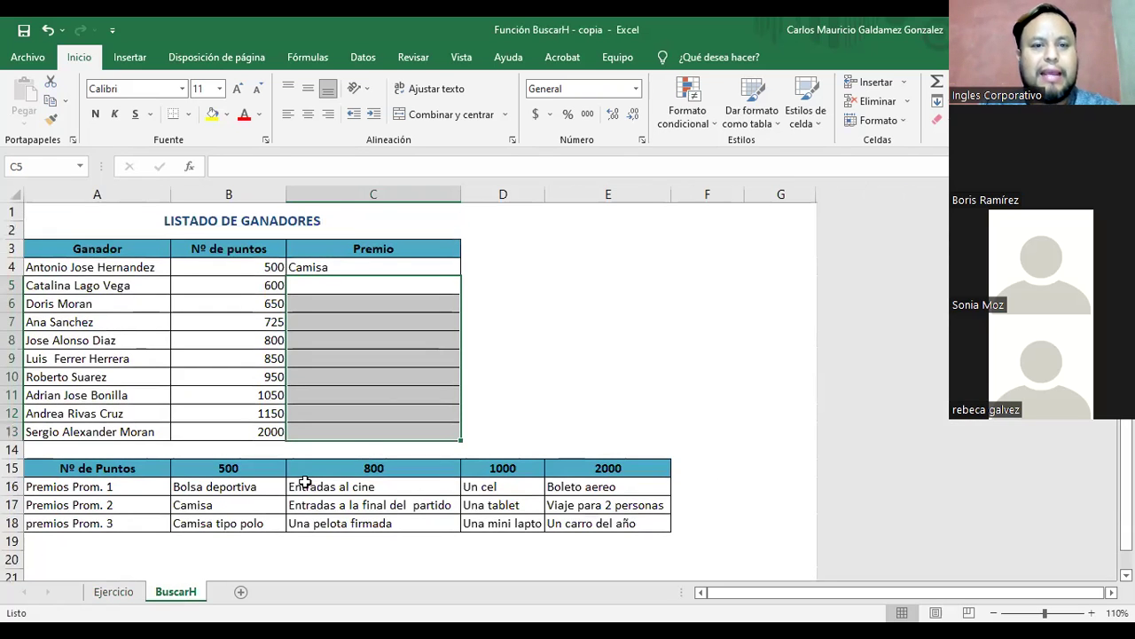
{"action": "key", "text": "ctrl+Home"}
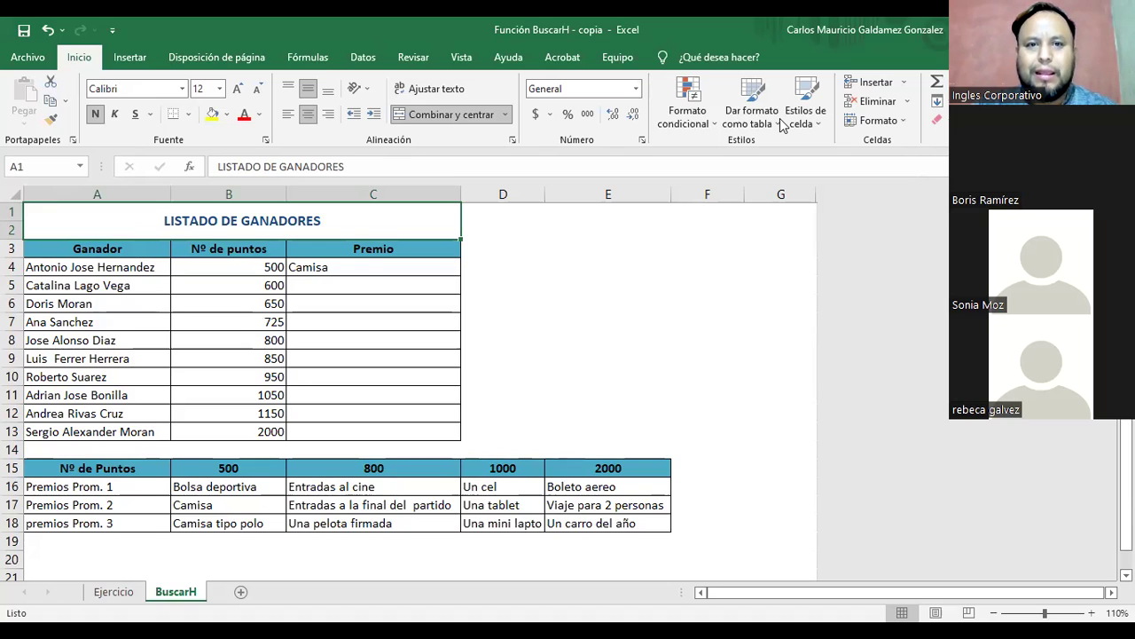
{"action": "left_click", "coordinate": [484, 252]}
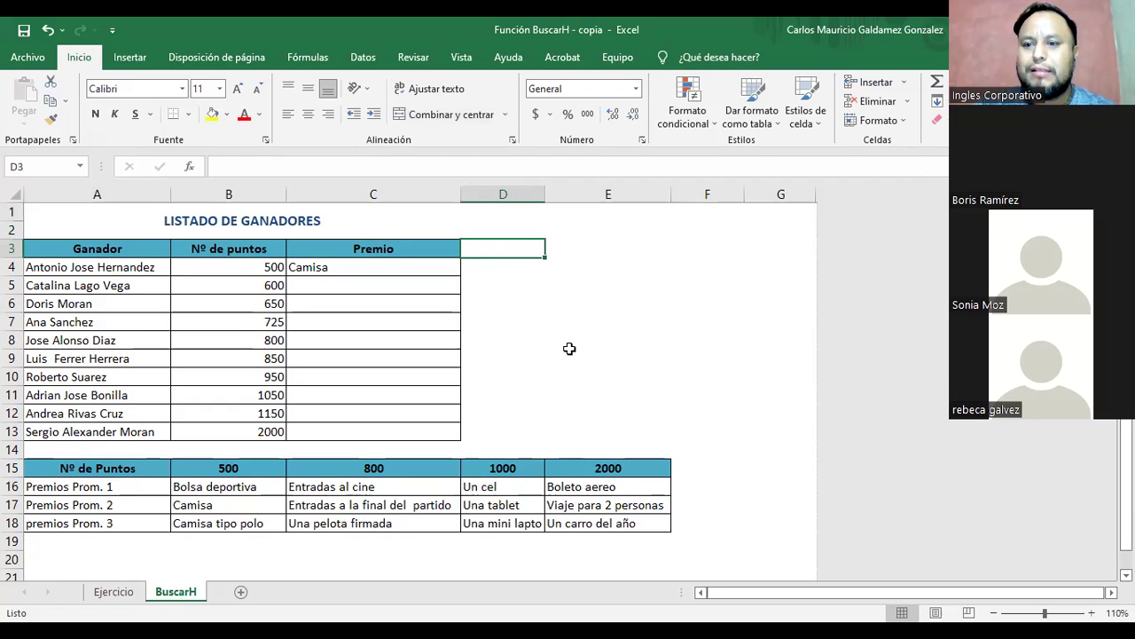
{"action": "left_click", "coordinate": [502, 267]}
{"action": "left_click", "coordinate": [479, 251]}
{"action": "left_click", "coordinate": [477, 269]}
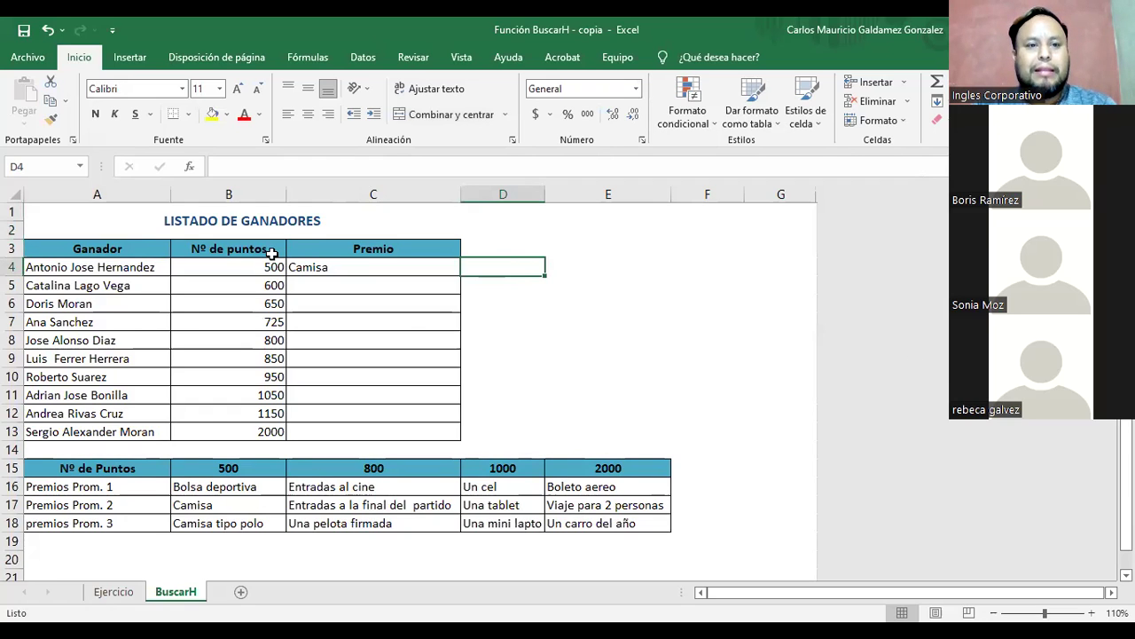
Review the prize table's 500-point prizes in B16:B18, including Camisa in B17.
{"action": "scroll", "coordinate": [507, 345], "scroll_direction": "up", "scroll_amount": 1}
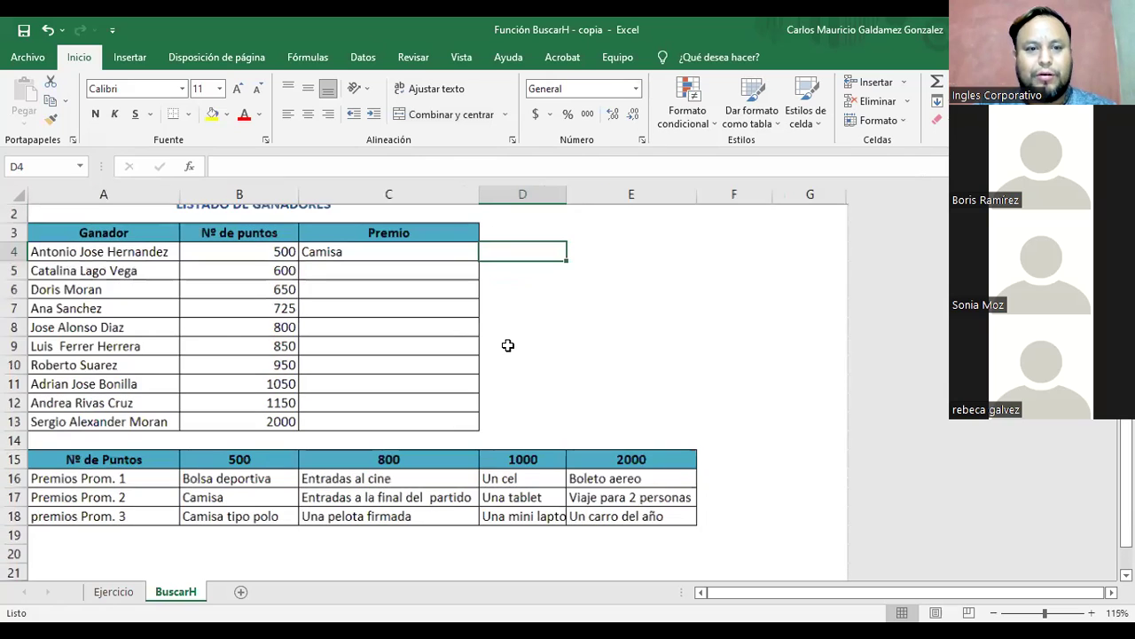
{"action": "scroll", "coordinate": [508, 345], "scroll_direction": "up", "scroll_amount": 1}
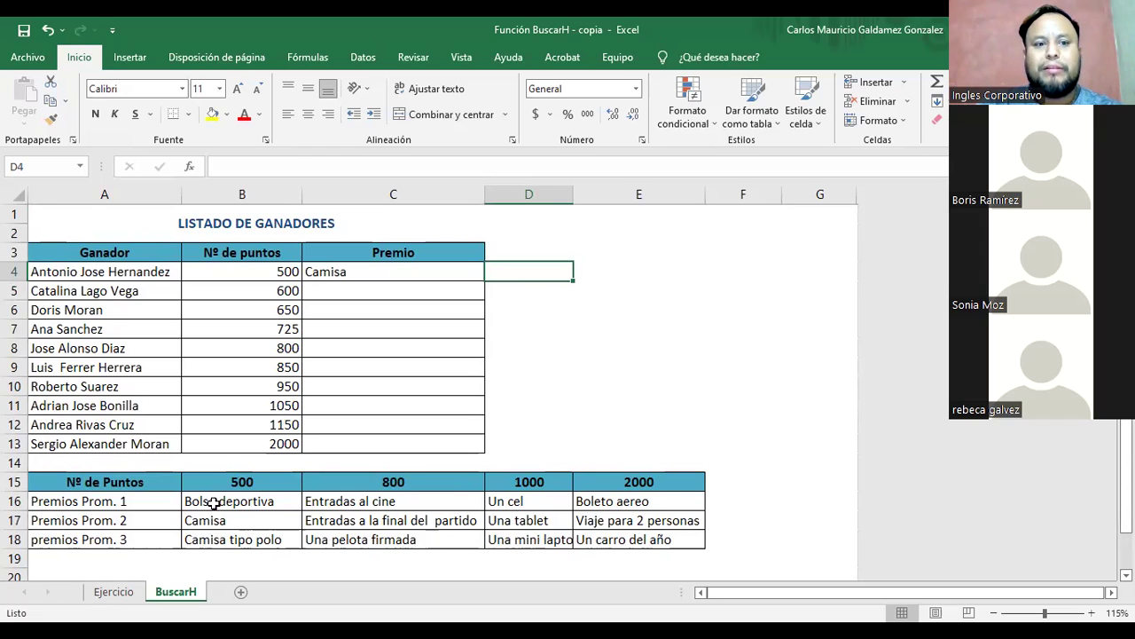
{"action": "left_click", "coordinate": [214, 503]}
{"action": "left_click_drag", "start_coordinate": [220, 524], "coordinate": [632, 518]}
{"action": "left_click", "coordinate": [213, 540]}
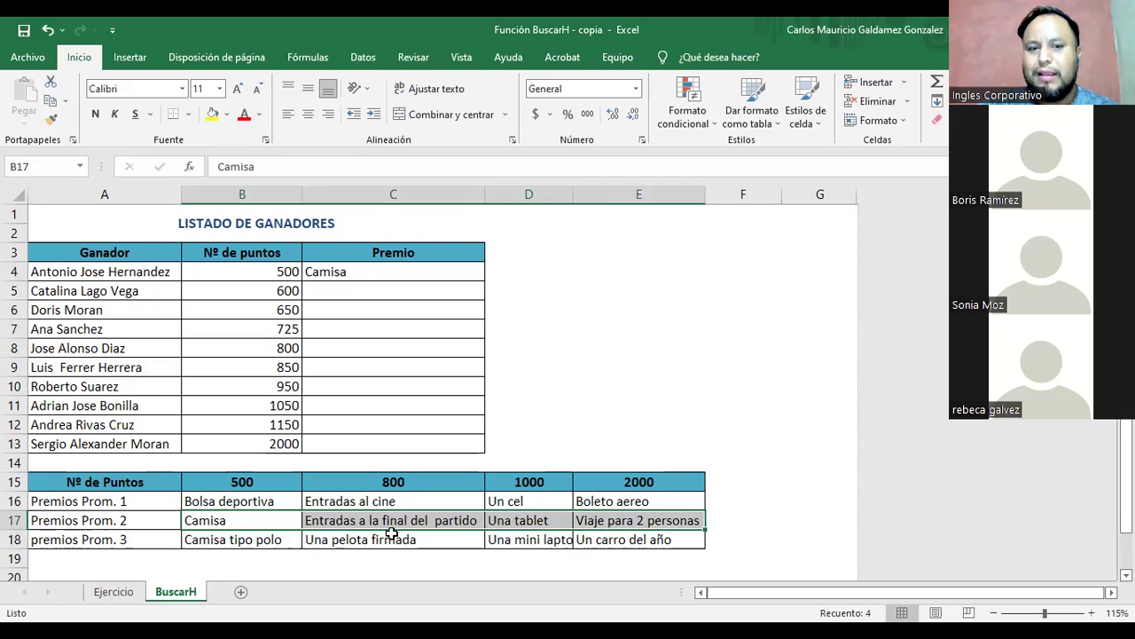
{"action": "left_click", "coordinate": [268, 521]}
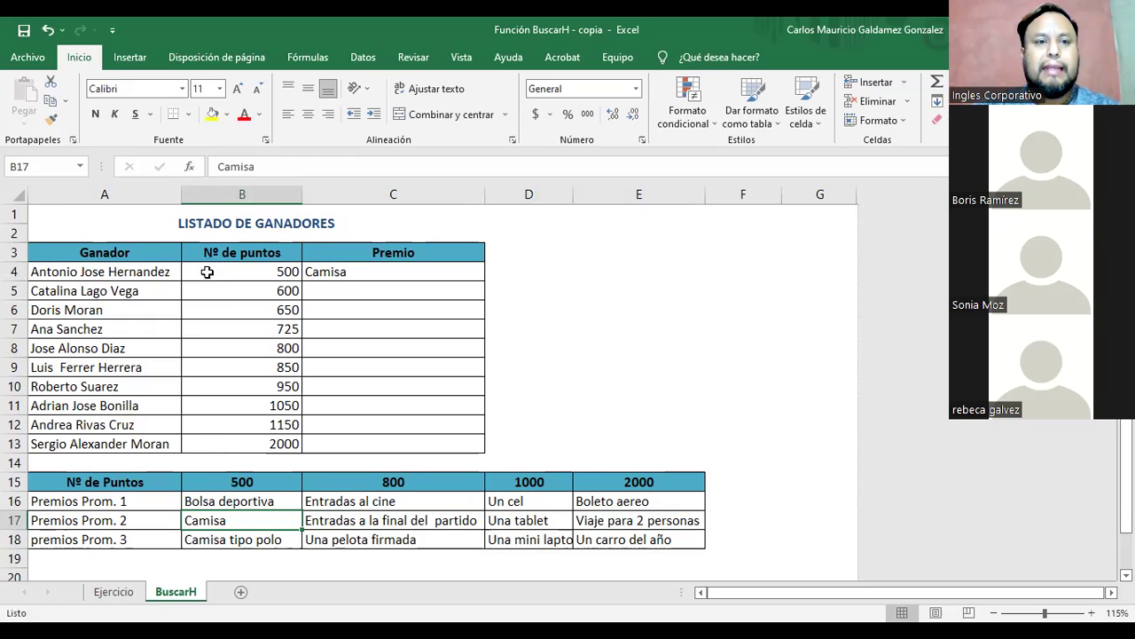
{"action": "left_click", "coordinate": [144, 232]}
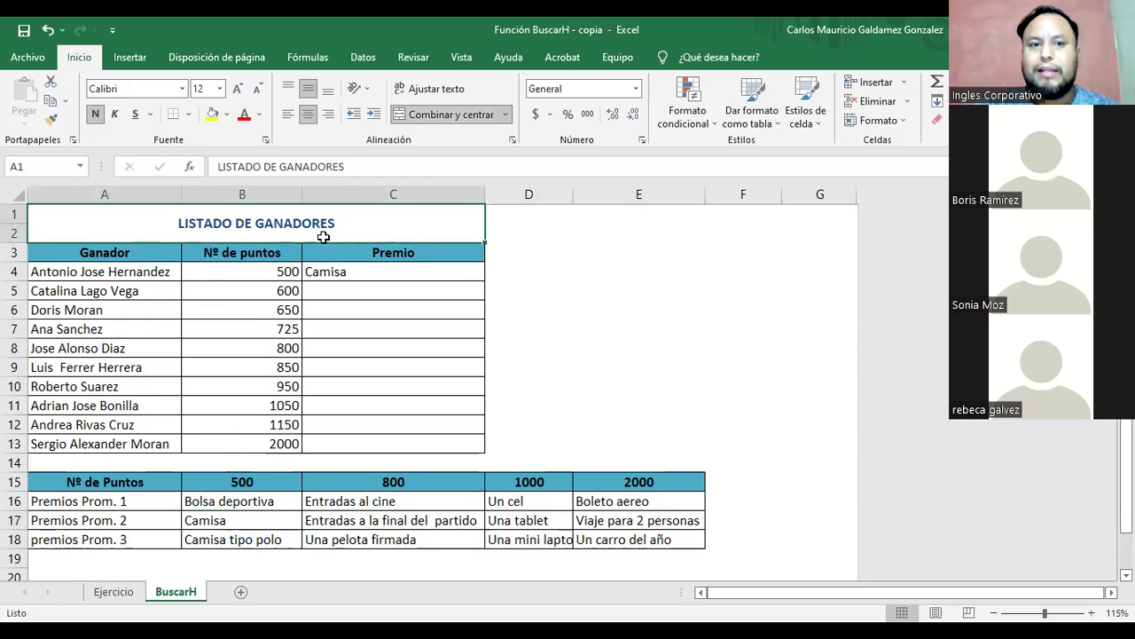
Change the A1 title to 'LISTADO DE GANADORES Prom. 2'.
{"action": "double_click", "coordinate": [352, 226]}
{"action": "type", "text": "prom"}
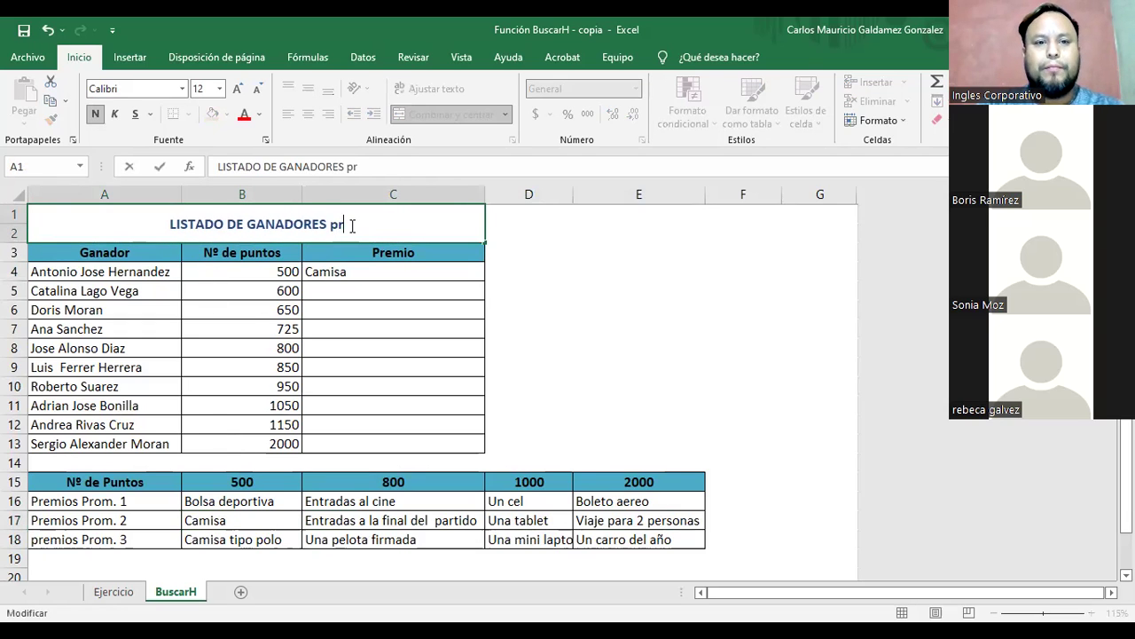
{"action": "key", "text": "BackSpace"}
{"action": "key", "text": "BackSpace"}
{"action": "key", "text": "BackSpace"}
{"action": "key", "text": "BackSpace"}
{"action": "type", "text": "P"}
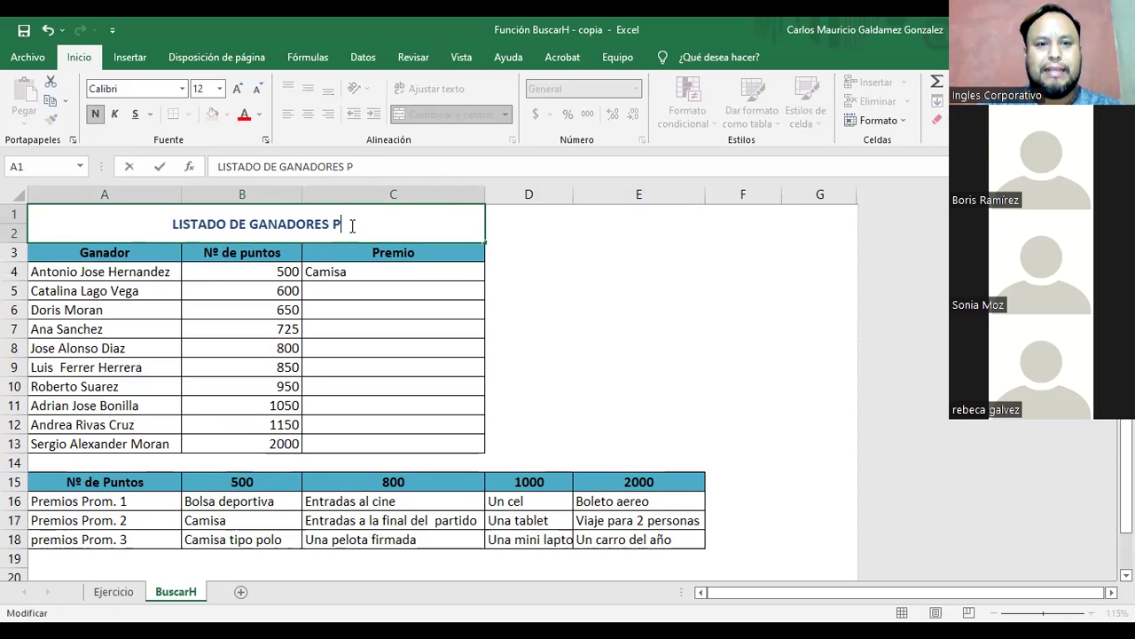
{"action": "type", "text": "rom. 2"}
{"action": "key", "text": "BackSpace"}
{"action": "key", "text": "BackSpace"}
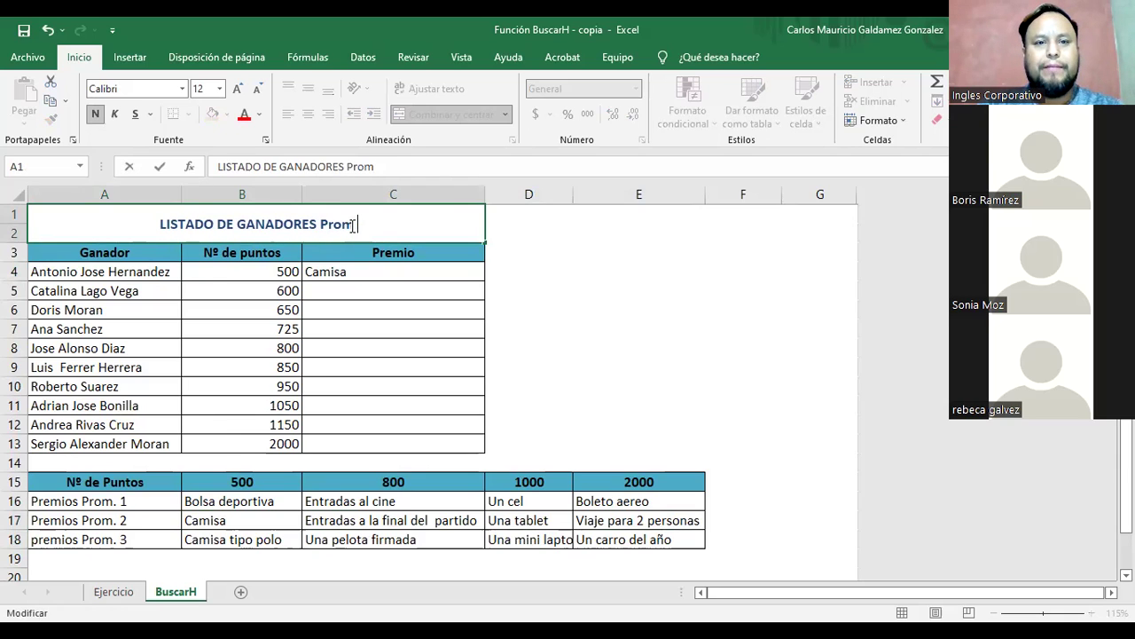
{"action": "type", "text": ". 2"}
{"action": "key", "text": "Return"}
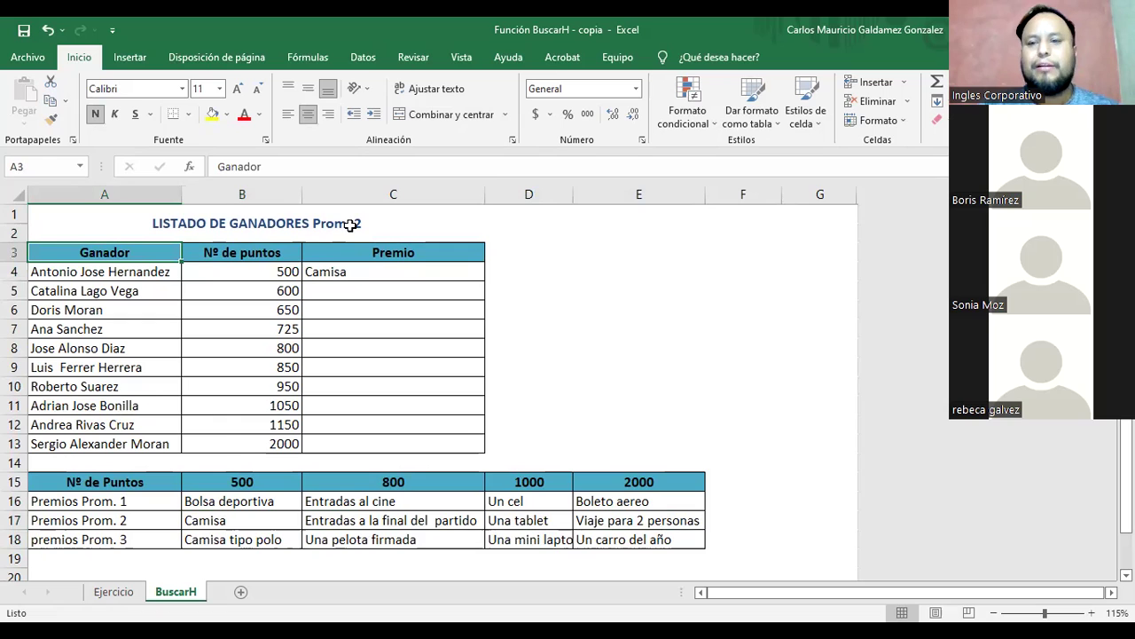
Select the winners table A3:C12 and the Premios Prom. 2 prize row for review.
{"action": "left_click_drag", "start_coordinate": [120, 258], "coordinate": [368, 444]}
{"action": "left_click", "coordinate": [241, 367]}
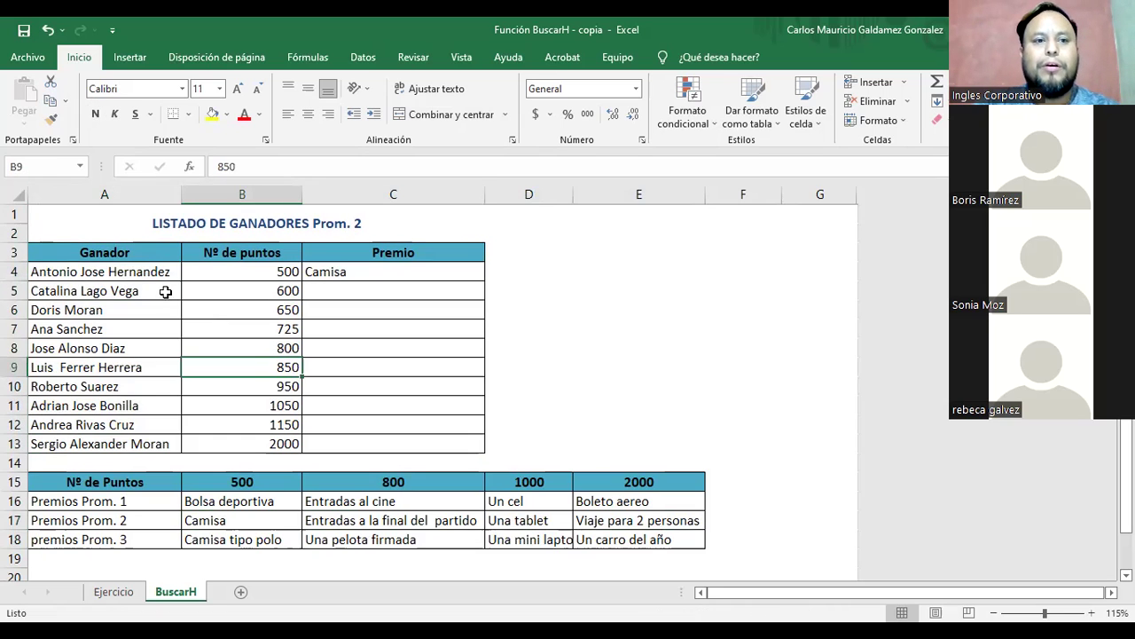
{"action": "left_click_drag", "start_coordinate": [116, 254], "coordinate": [358, 438]}
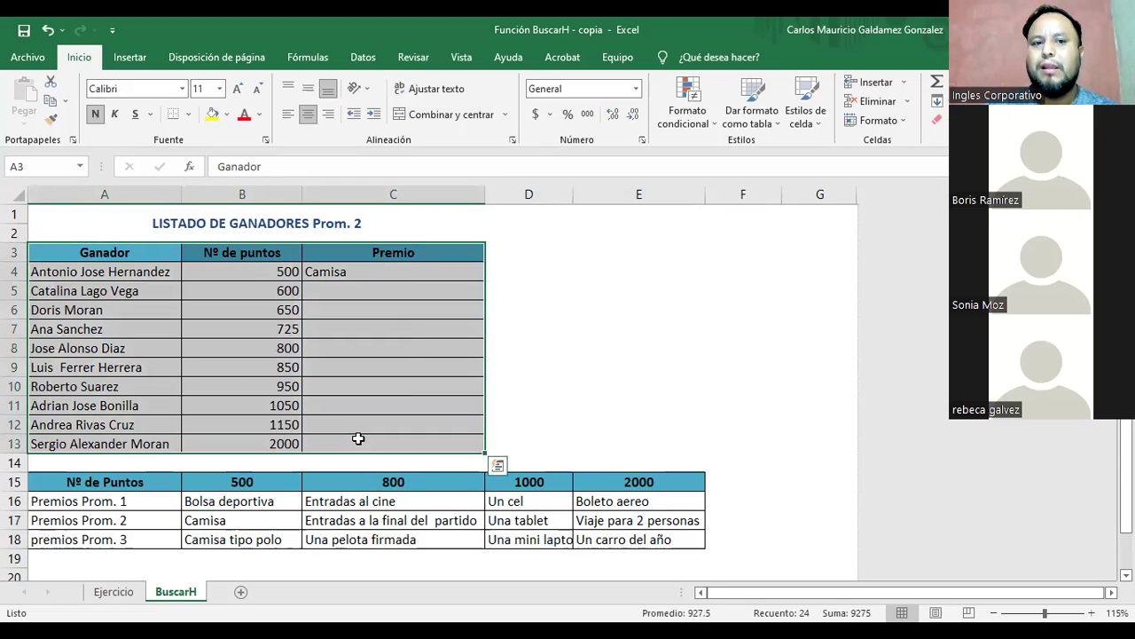
{"action": "left_click", "coordinate": [358, 438]}
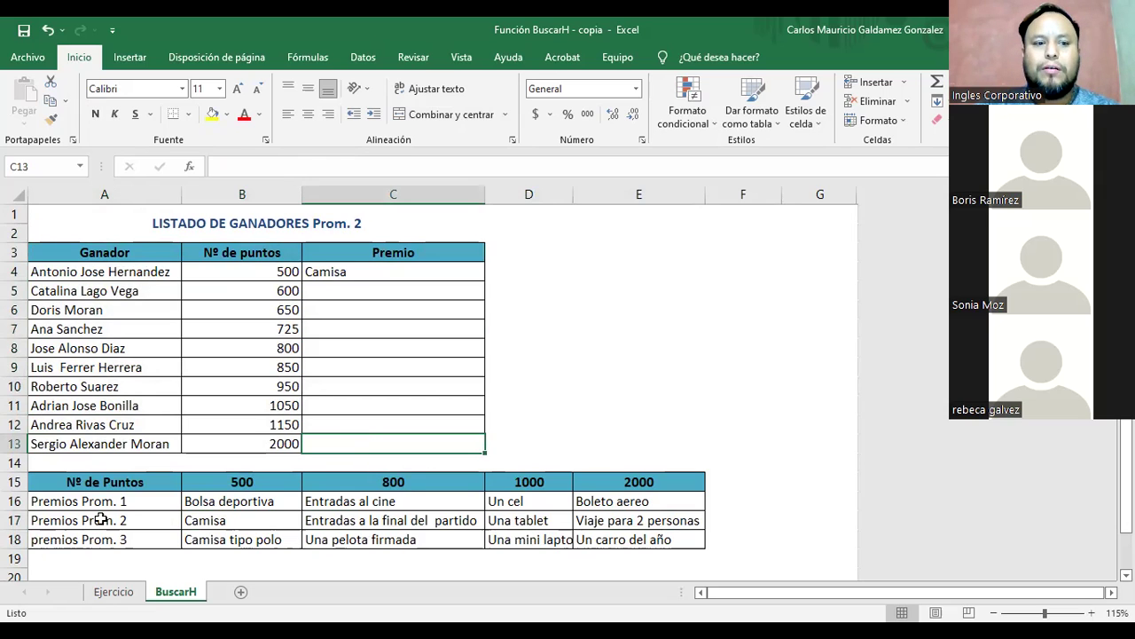
{"action": "left_click_drag", "start_coordinate": [96, 520], "coordinate": [679, 521]}
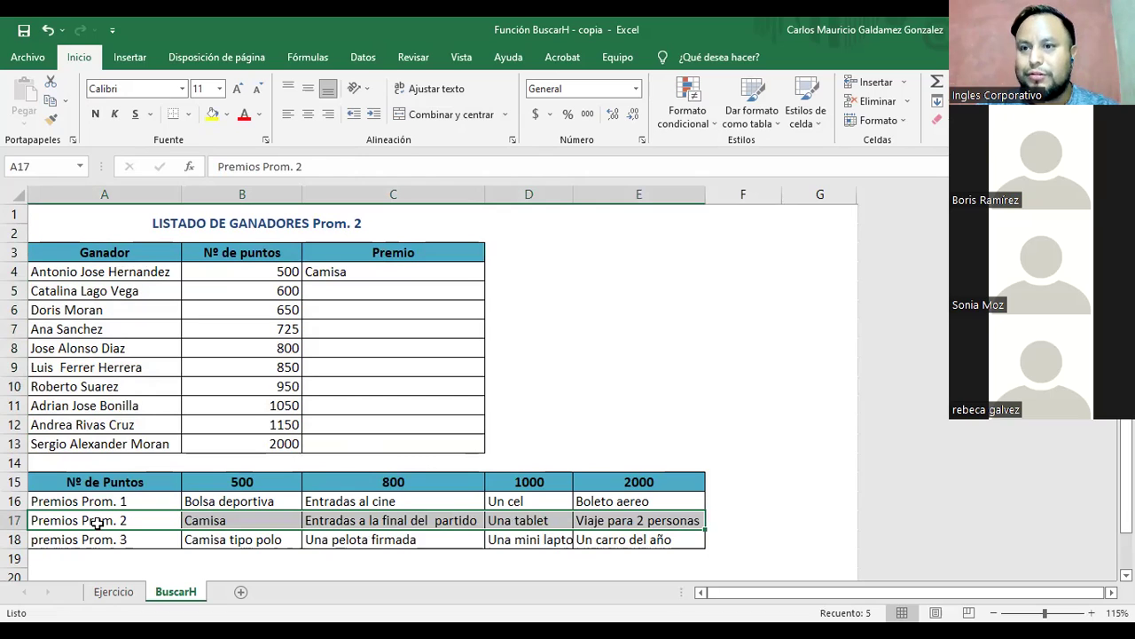
{"action": "left_click", "coordinate": [259, 393]}
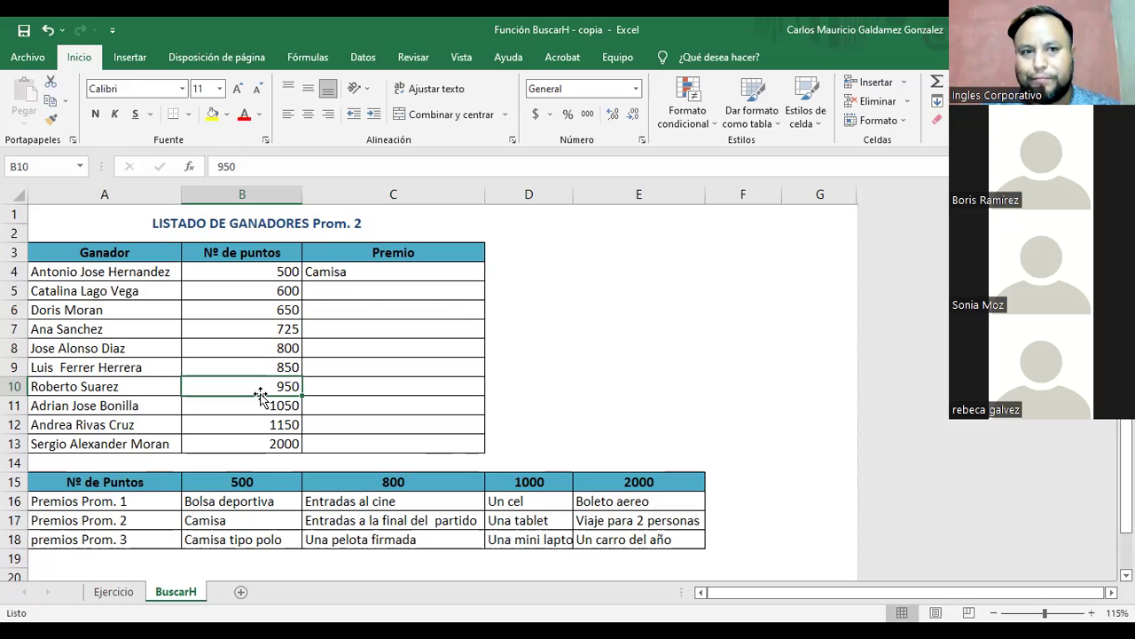
Remove ;FALSO from C4's BUSCARH prize formula, then reopen it at the $A$15:$E$18 range.
{"action": "left_click", "coordinate": [347, 275]}
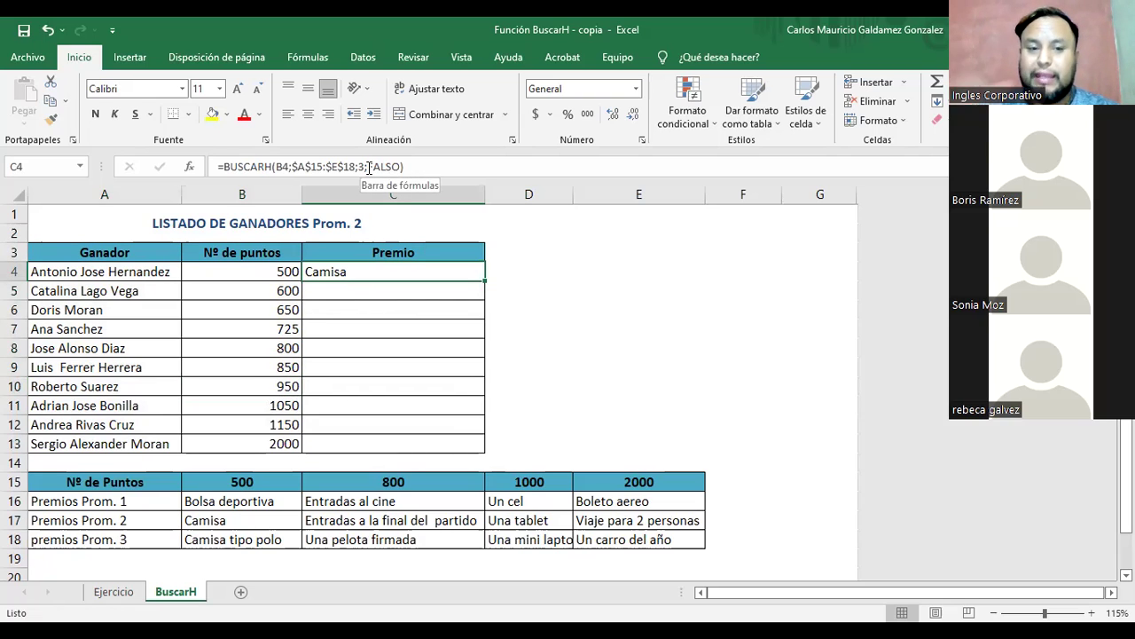
{"action": "double_click", "coordinate": [369, 166]}
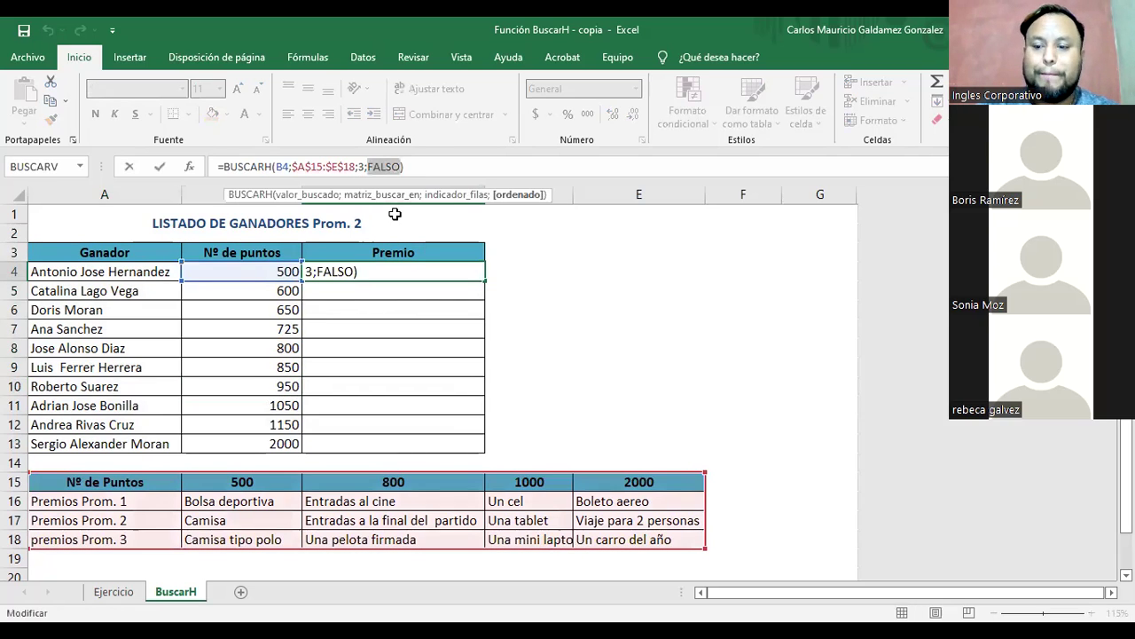
{"action": "key", "text": "BackSpace"}
{"action": "key", "text": "BackSpace"}
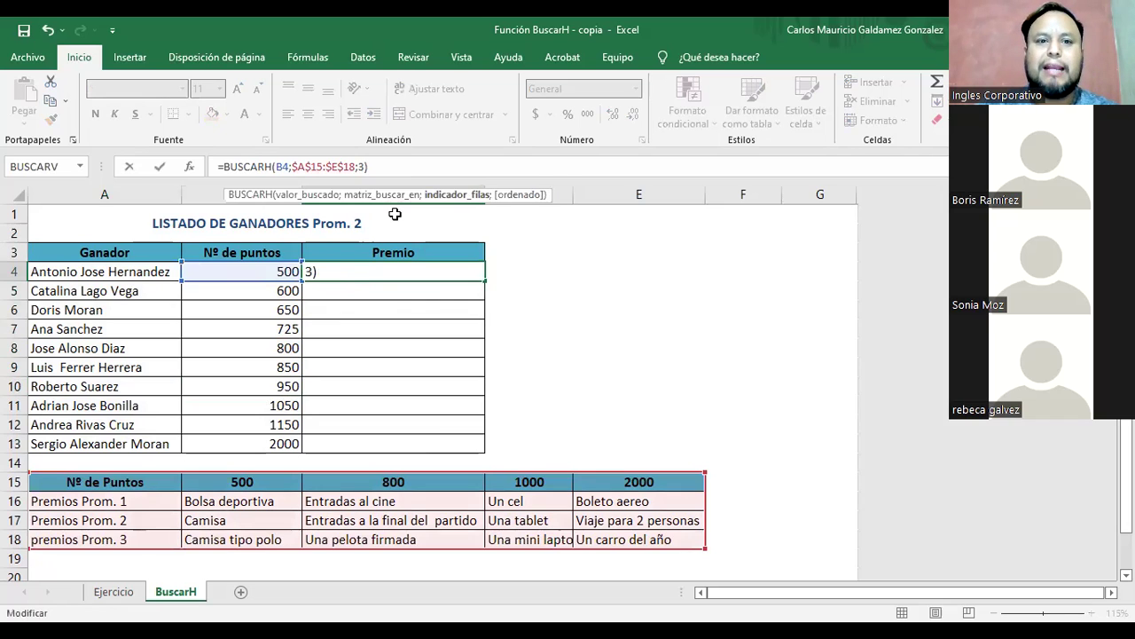
{"action": "key", "text": "Return"}
{"action": "left_click", "coordinate": [373, 271]}
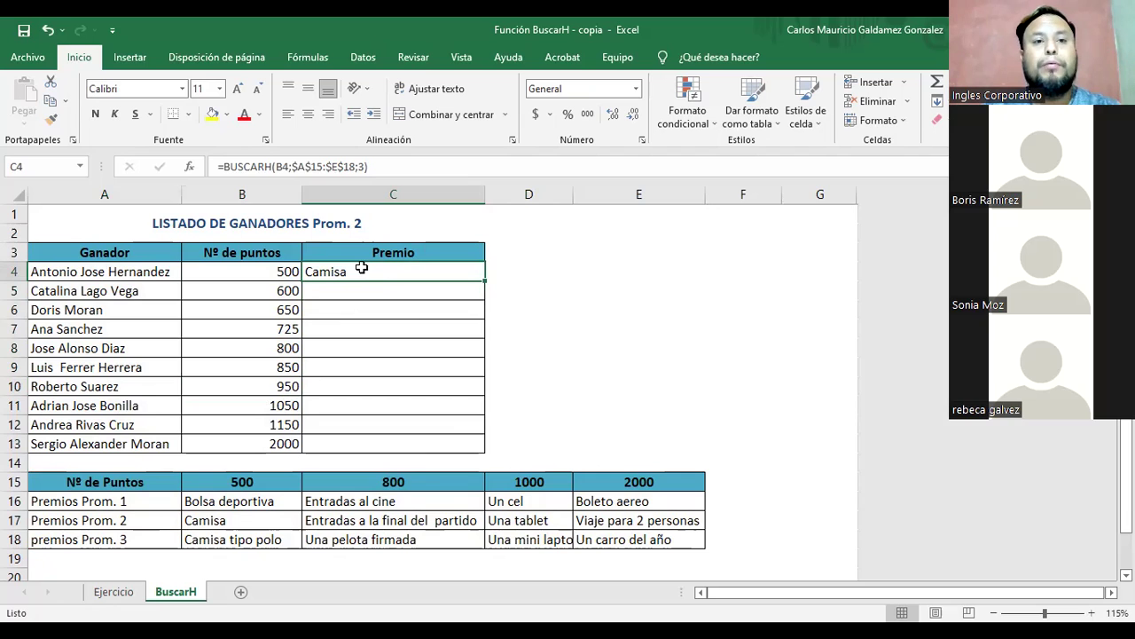
{"action": "double_click", "coordinate": [314, 278]}
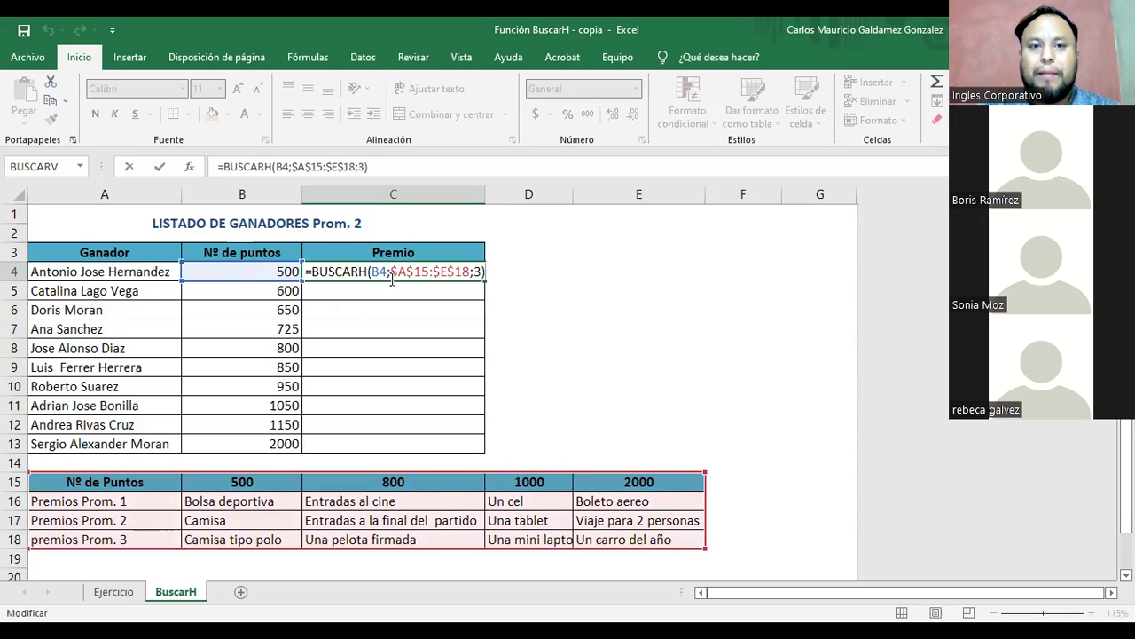
{"action": "left_click", "coordinate": [393, 271]}
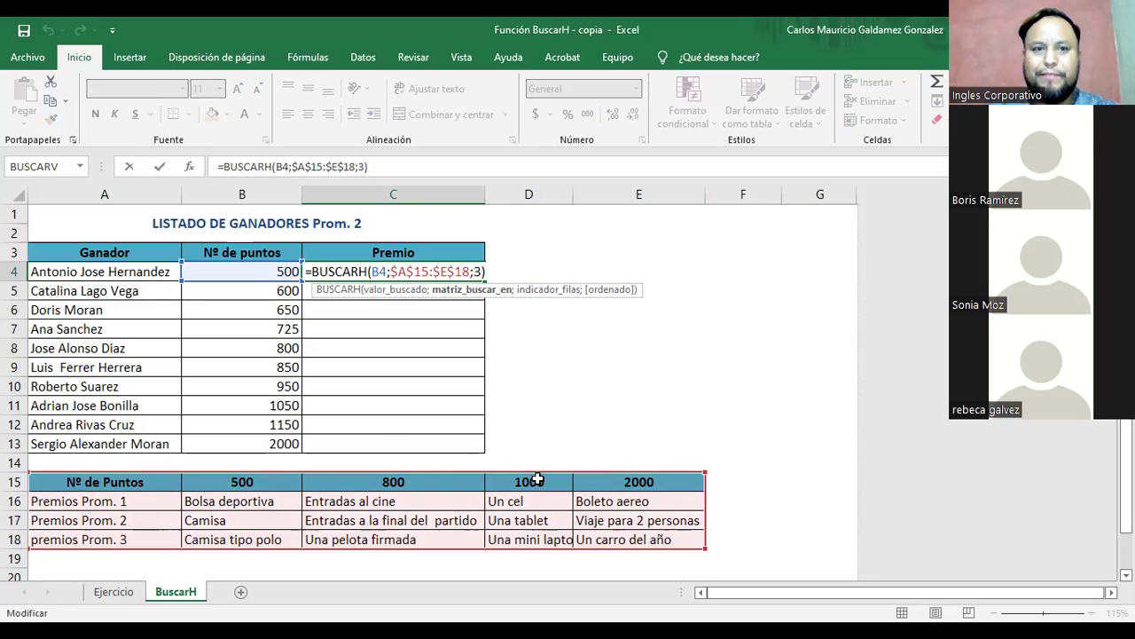
Make C4's table range relative and commit =BUSCARH(B4;A15:E18;3), returning Camisa.
{"action": "key", "text": "BackSpace"}
{"action": "key", "text": "Right"}
{"action": "key", "text": "Delete"}
{"action": "key", "text": "Right"}
{"action": "key", "text": "Delete"}
{"action": "key", "text": "Right"}
{"action": "key", "text": "Delete"}
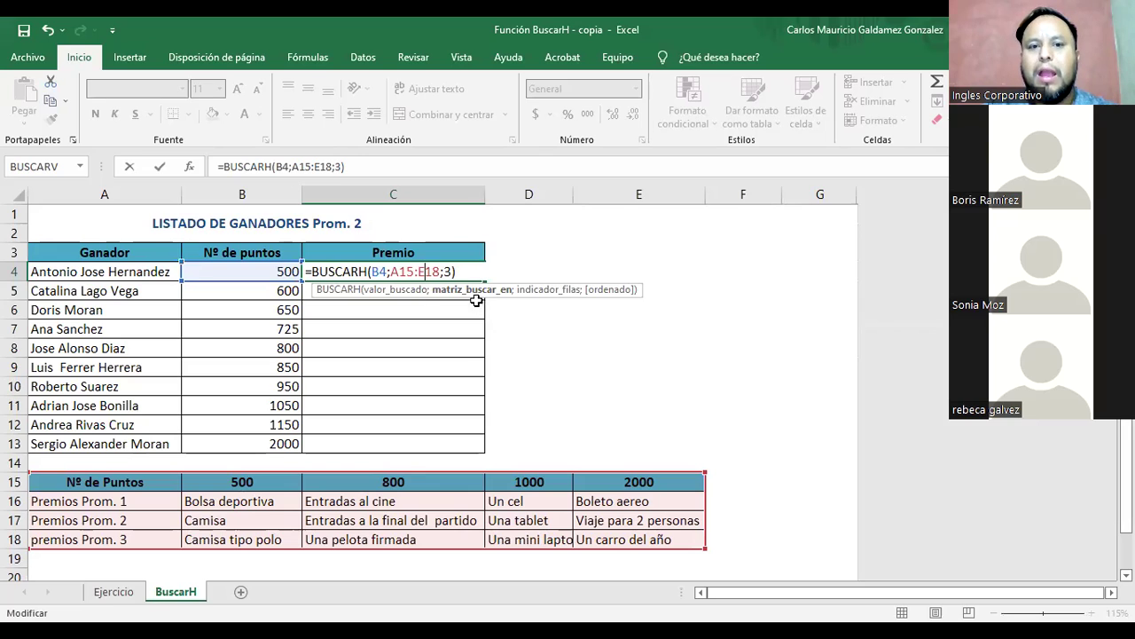
{"action": "left_click", "coordinate": [533, 298]}
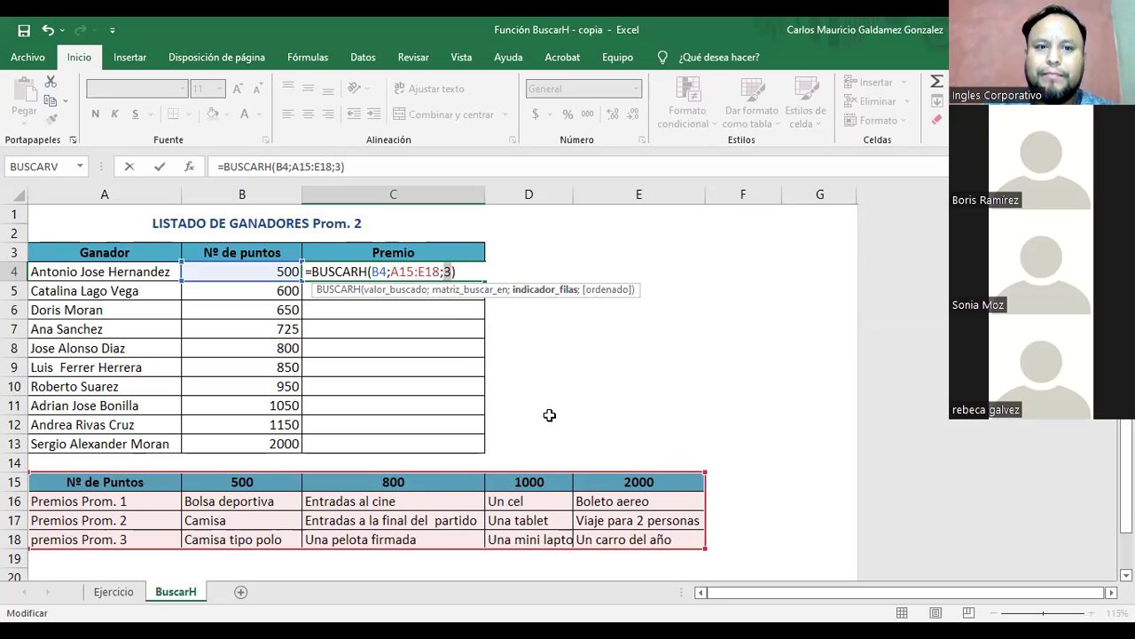
{"action": "key", "text": "Return"}
{"action": "key", "text": "Up"}
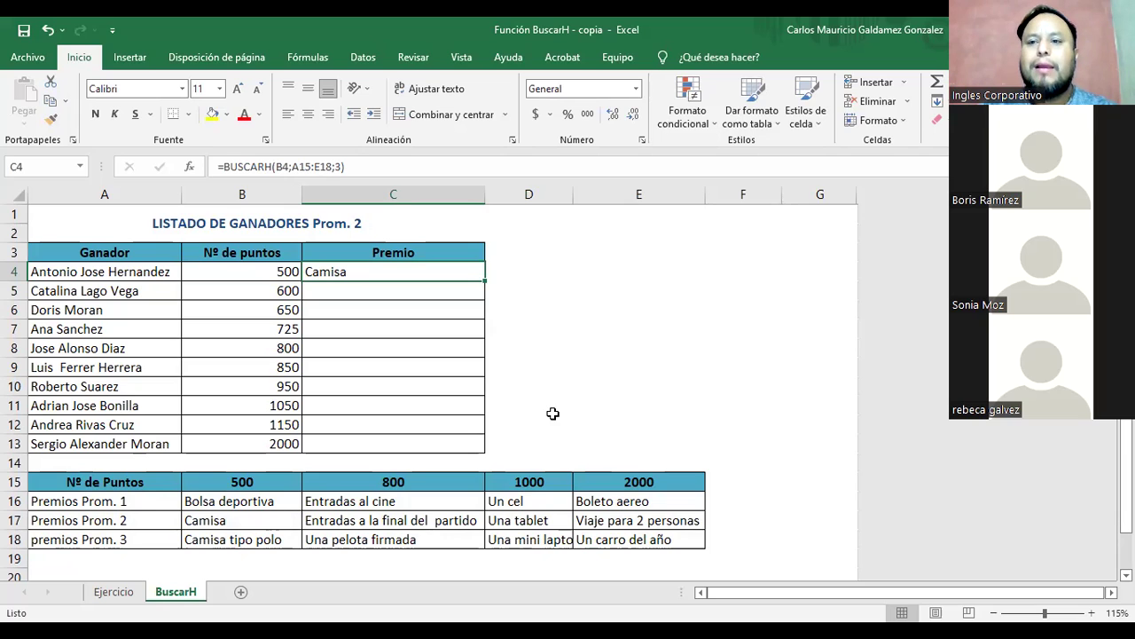
Select the points header row A15:E15, then edit C4's =BUSCARH(B4;A15:E18;3) formula.
{"action": "left_click", "coordinate": [88, 485]}
{"action": "left_click_drag", "start_coordinate": [185, 484], "coordinate": [647, 481]}
{"action": "left_click", "coordinate": [326, 276]}
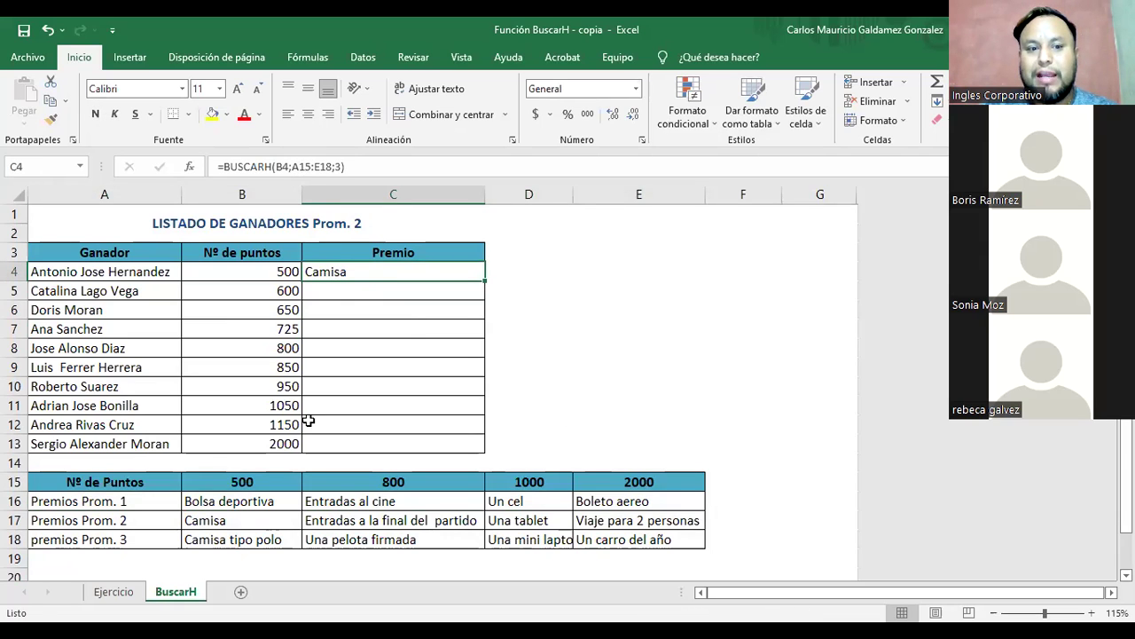
{"action": "left_click", "coordinate": [304, 166]}
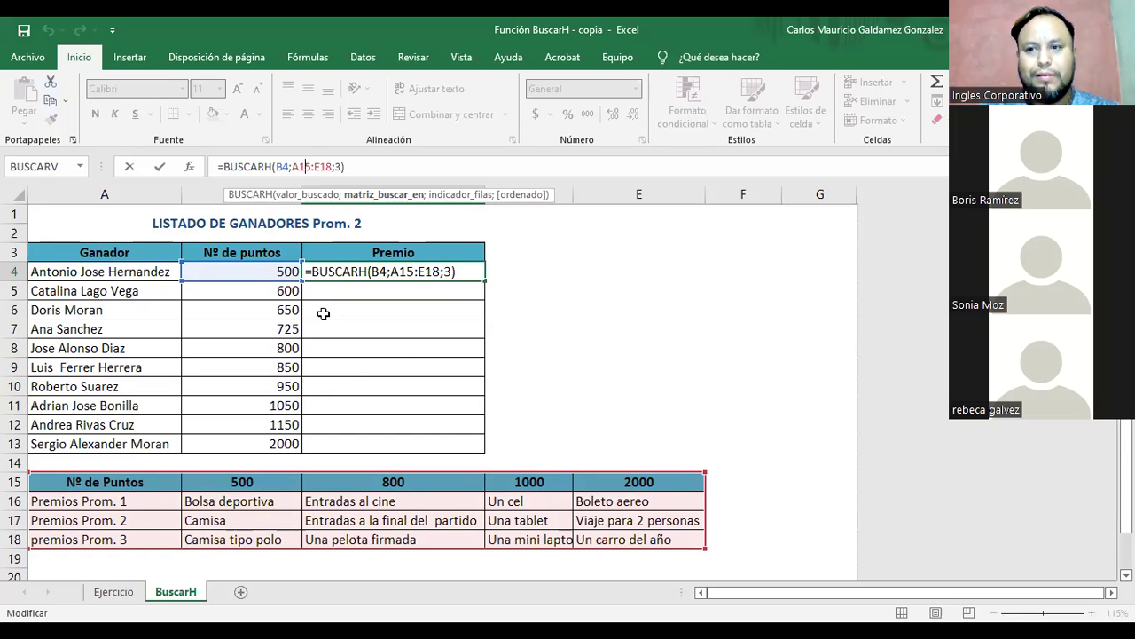
{"action": "key", "text": "ctrl+Return"}
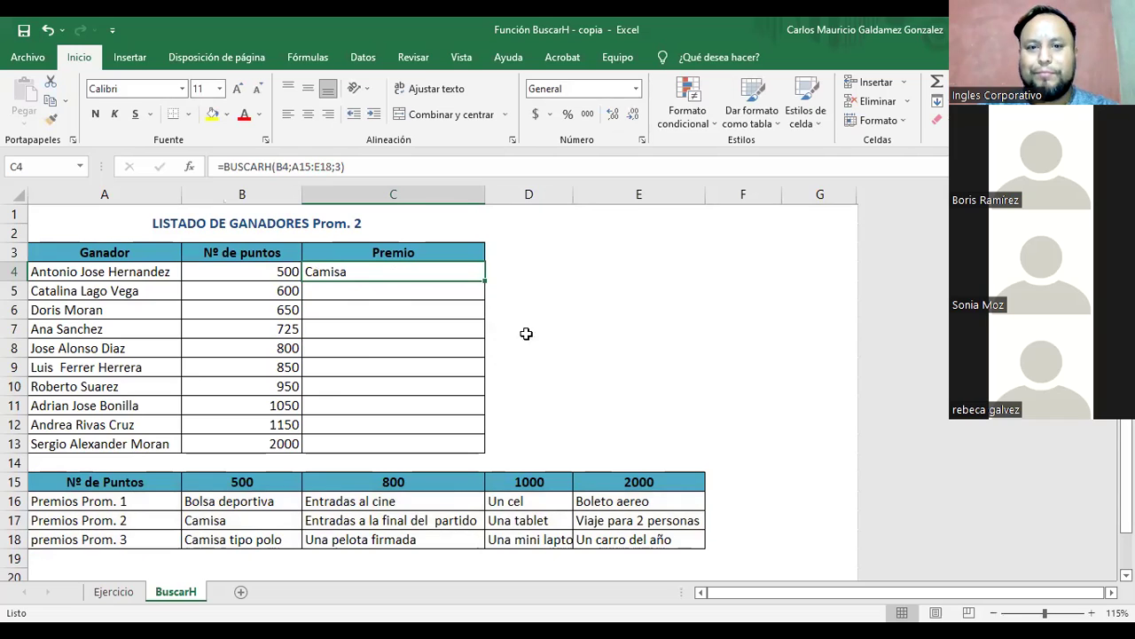
{"action": "left_click", "coordinate": [541, 273]}
{"action": "left_click", "coordinate": [592, 257]}
{"action": "left_click", "coordinate": [597, 274]}
{"action": "left_click", "coordinate": [543, 278]}
{"action": "left_click", "coordinate": [597, 281]}
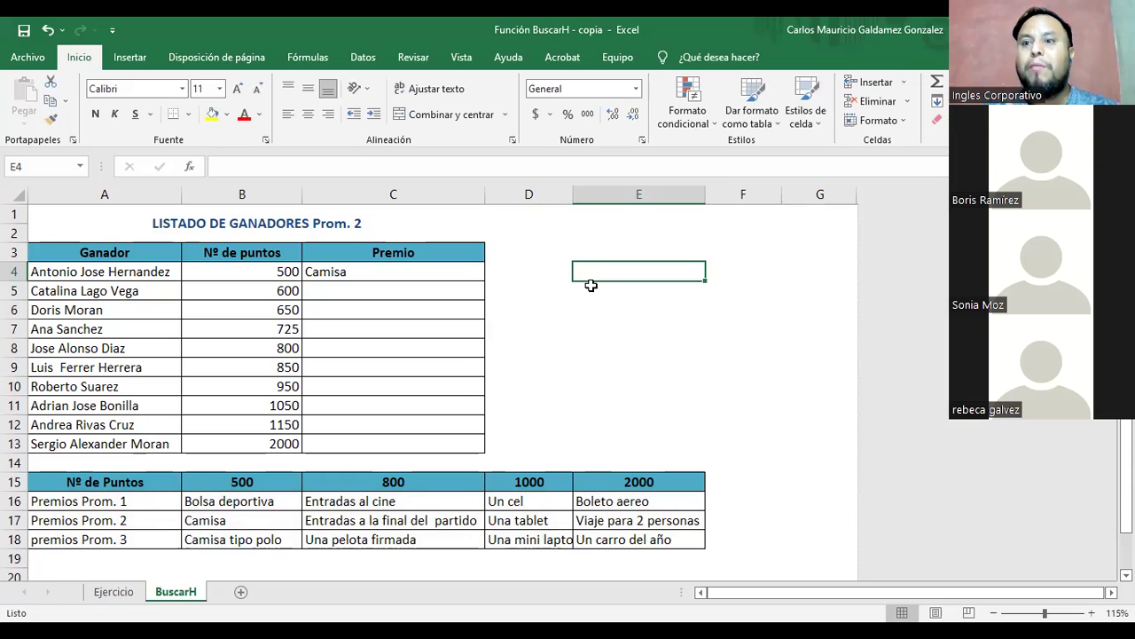
{"action": "left_click", "coordinate": [376, 270]}
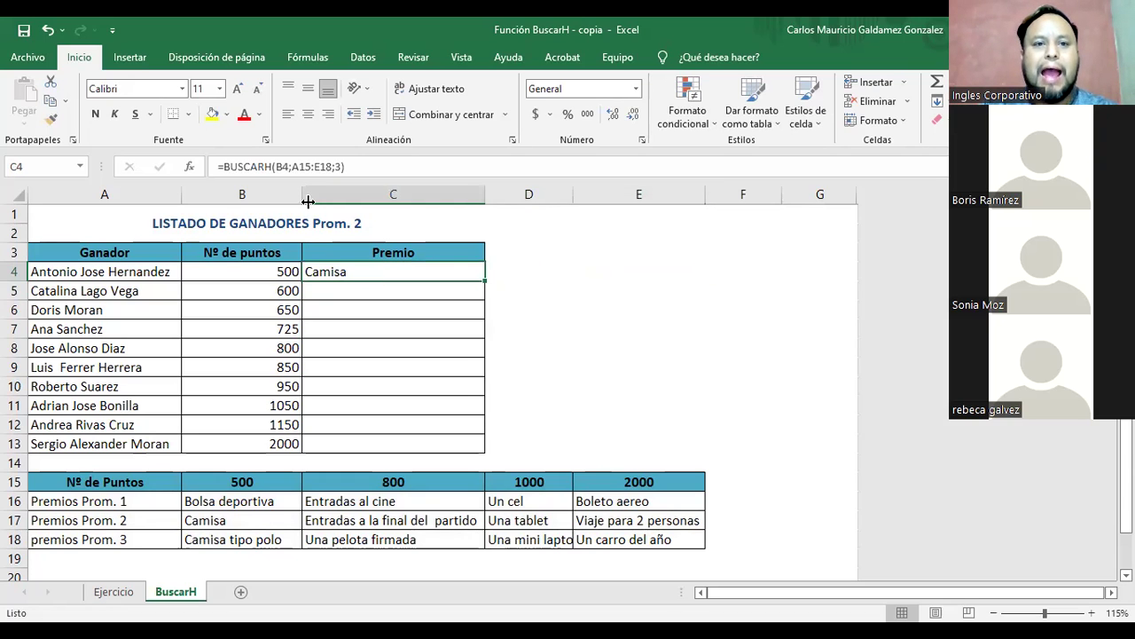
{"action": "left_click", "coordinate": [344, 167]}
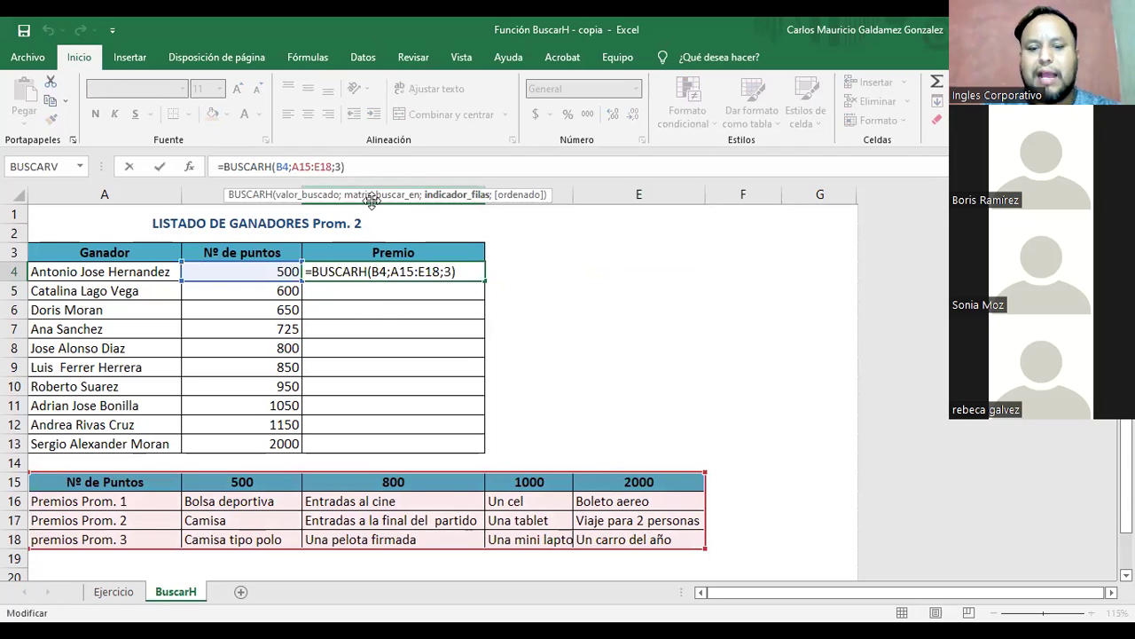
{"action": "type", "text": ";VERDADERO"}
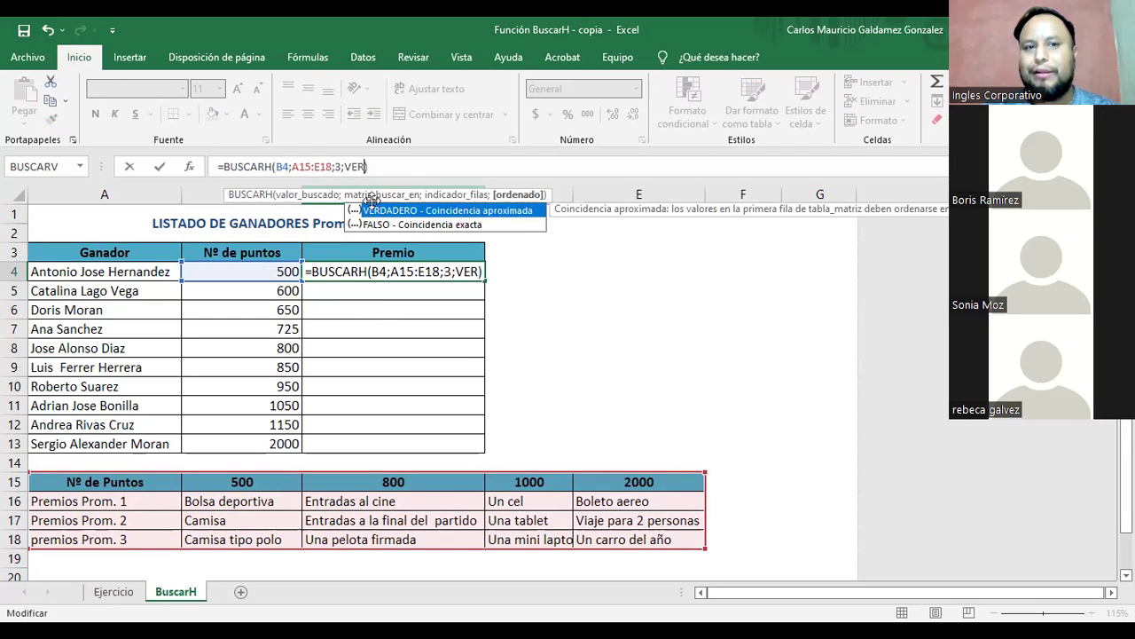
{"action": "key", "text": "Tab"}
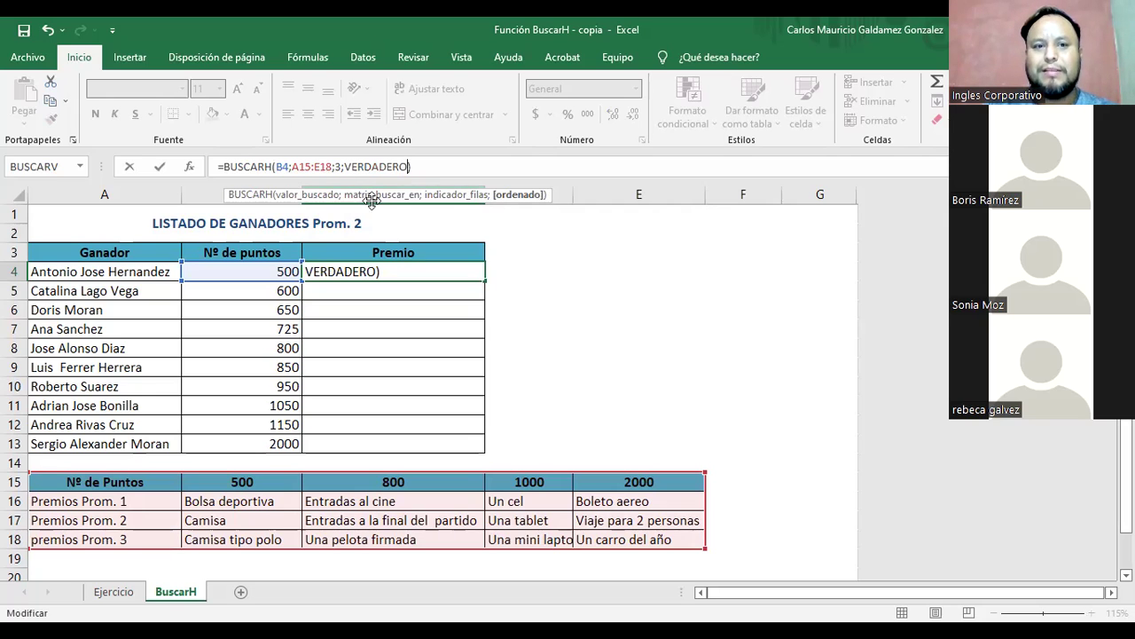
{"action": "key", "text": "Return"}
{"action": "key", "text": "Up"}
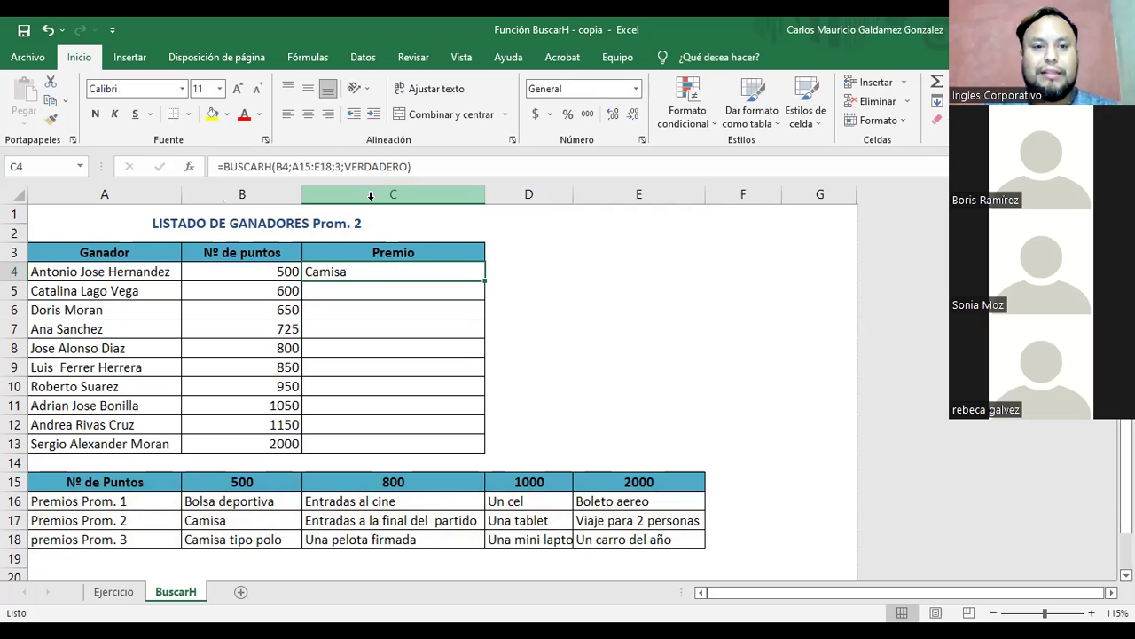
{"action": "key", "text": "ctrl+z"}
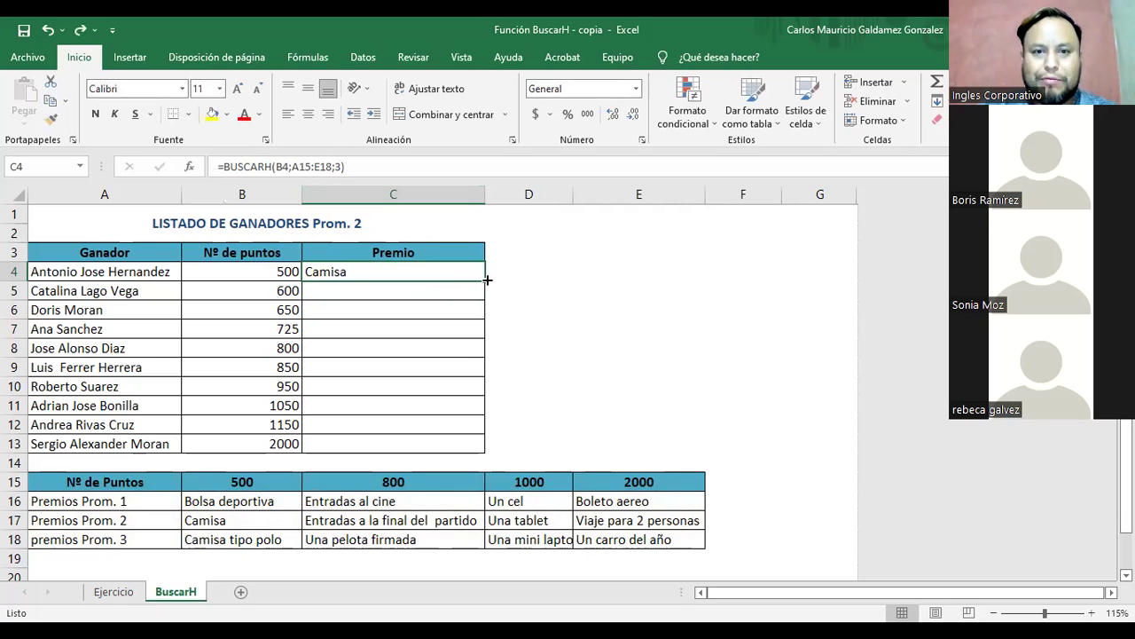
Fill C4's prize formula down to C13 and move to C5 to inspect its #N/D.
{"action": "left_click_drag", "start_coordinate": [484, 279], "coordinate": [451, 453]}
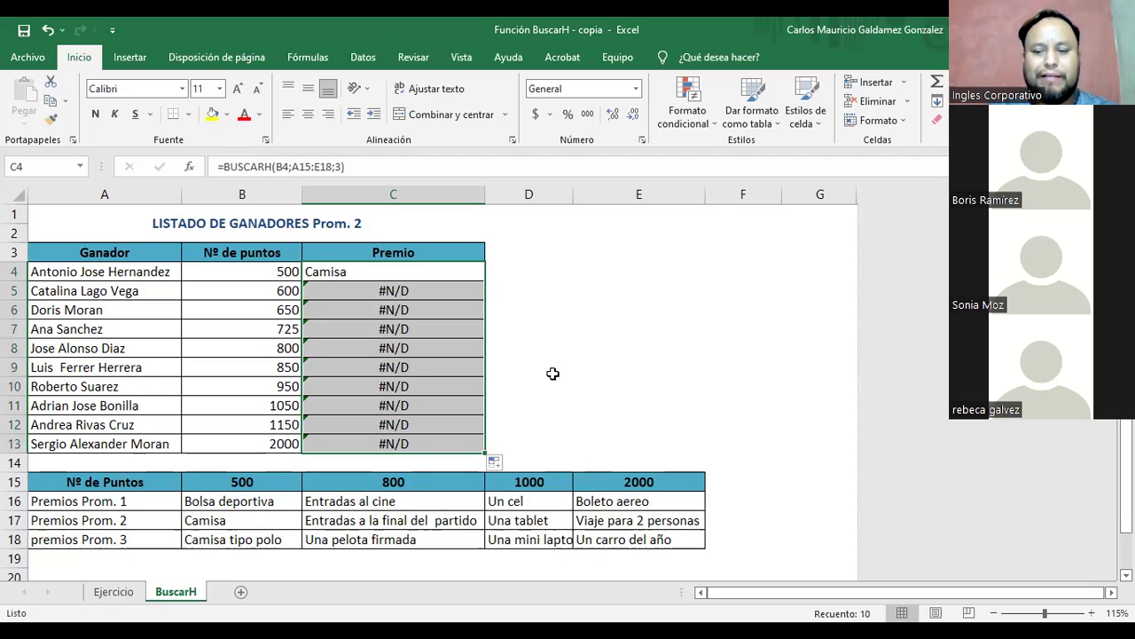
{"action": "key", "text": "shift+Up"}
{"action": "key", "text": "shift+Up"}
{"action": "key", "text": "shift+Up"}
{"action": "key", "text": "shift+Up"}
{"action": "key", "text": "shift+Up"}
{"action": "key", "text": "shift+Up"}
{"action": "key", "text": "shift+Up"}
{"action": "key", "text": "shift+Up"}
{"action": "key", "text": "shift+Up"}
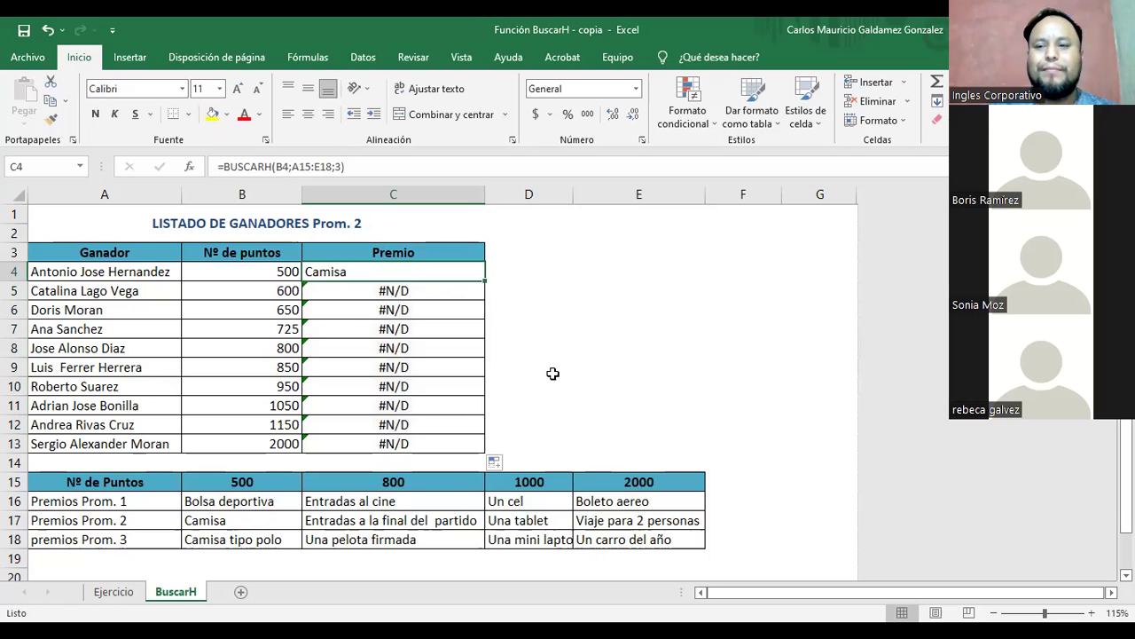
{"action": "key", "text": "Down"}
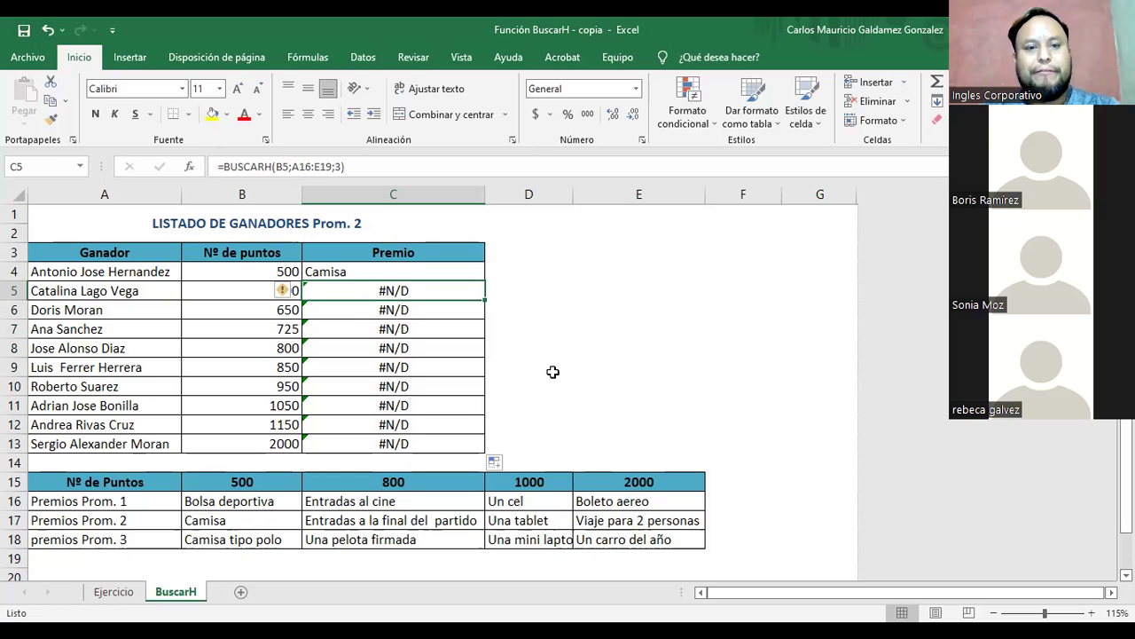
Point C5's lookup table reference back to A15:E18.
{"action": "key", "text": "F2"}
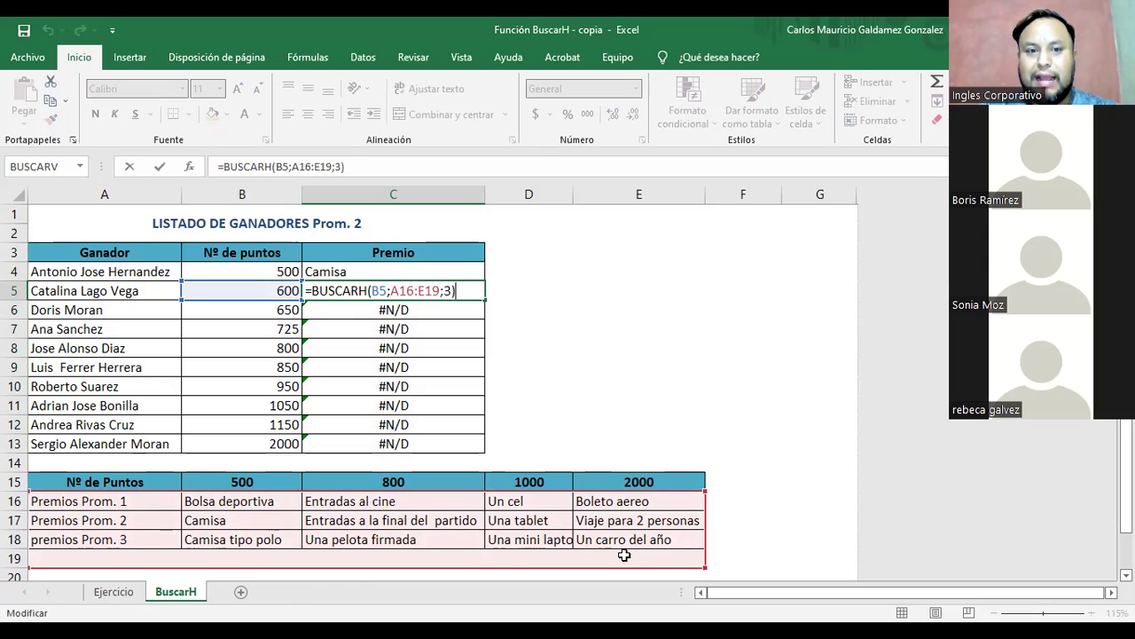
{"action": "left_click", "coordinate": [407, 297]}
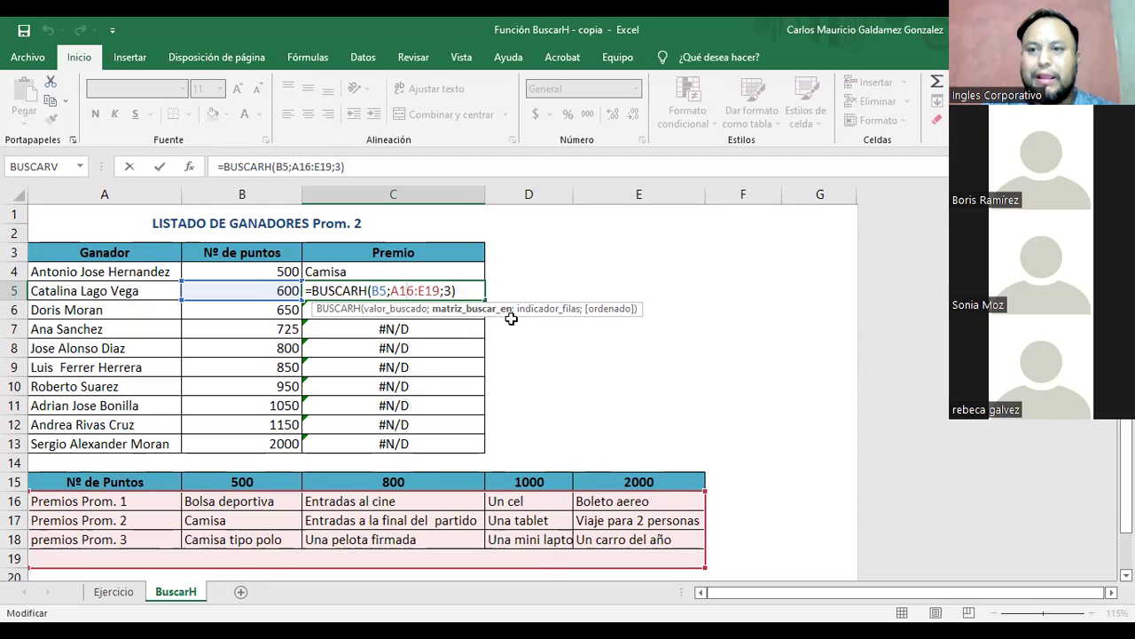
{"action": "left_click_drag", "start_coordinate": [318, 491], "coordinate": [324, 481]}
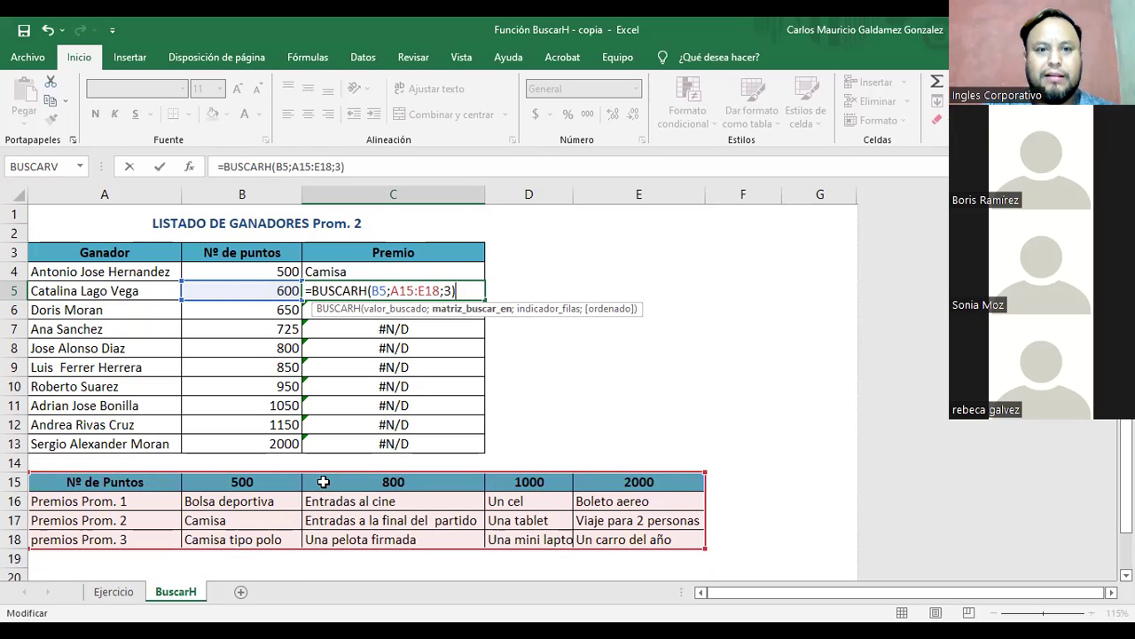
{"action": "key", "text": "Return"}
Lock C4's table range as =BUSCARH(B4;$A$15:$E$18;3).
{"action": "left_click", "coordinate": [351, 272]}
{"action": "left_click", "coordinate": [296, 166]}
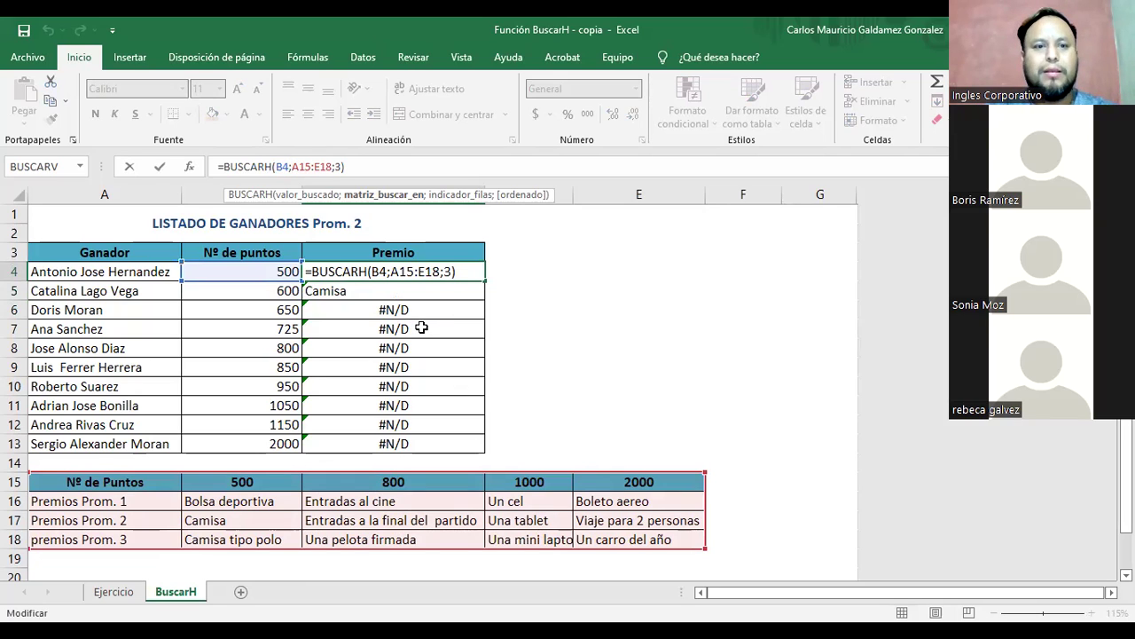
{"action": "type", "text": "$"}
{"action": "key", "text": "Right"}
{"action": "type", "text": "$"}
{"action": "key", "text": "Right"}
{"action": "key", "text": "Right"}
{"action": "type", "text": "$"}
{"action": "key", "text": "Right"}
{"action": "type", "text": "$"}
{"action": "key", "text": "ctrl+Return"}
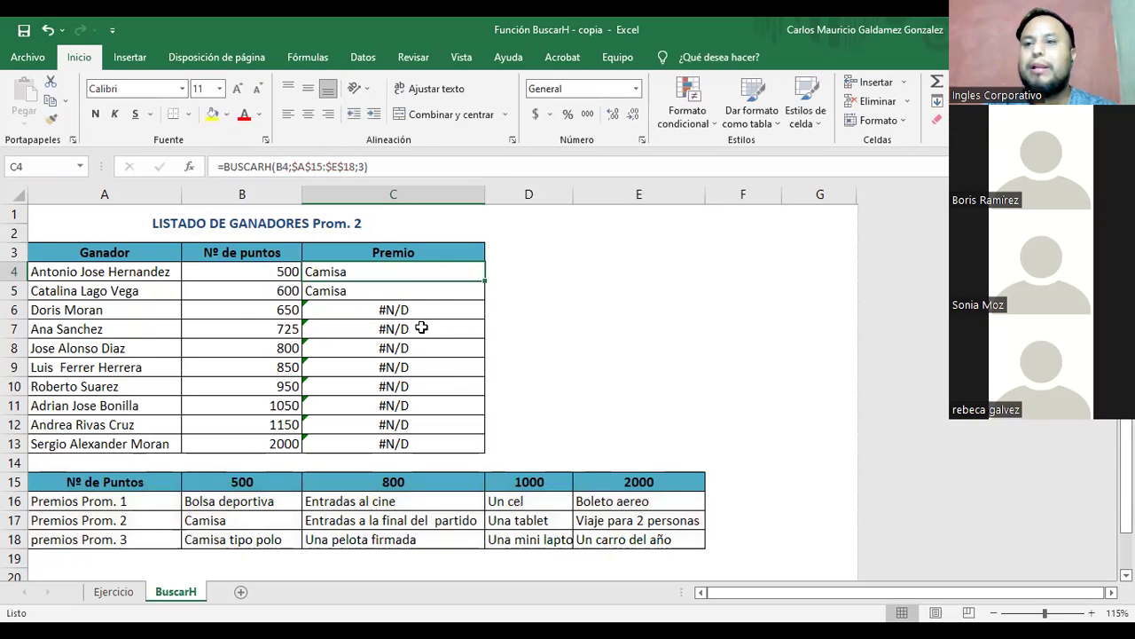
Fill the locked BUSCARH prize formula from C4 down to C13 and shorten row 1.
{"action": "left_click_drag", "start_coordinate": [482, 292], "coordinate": [467, 446]}
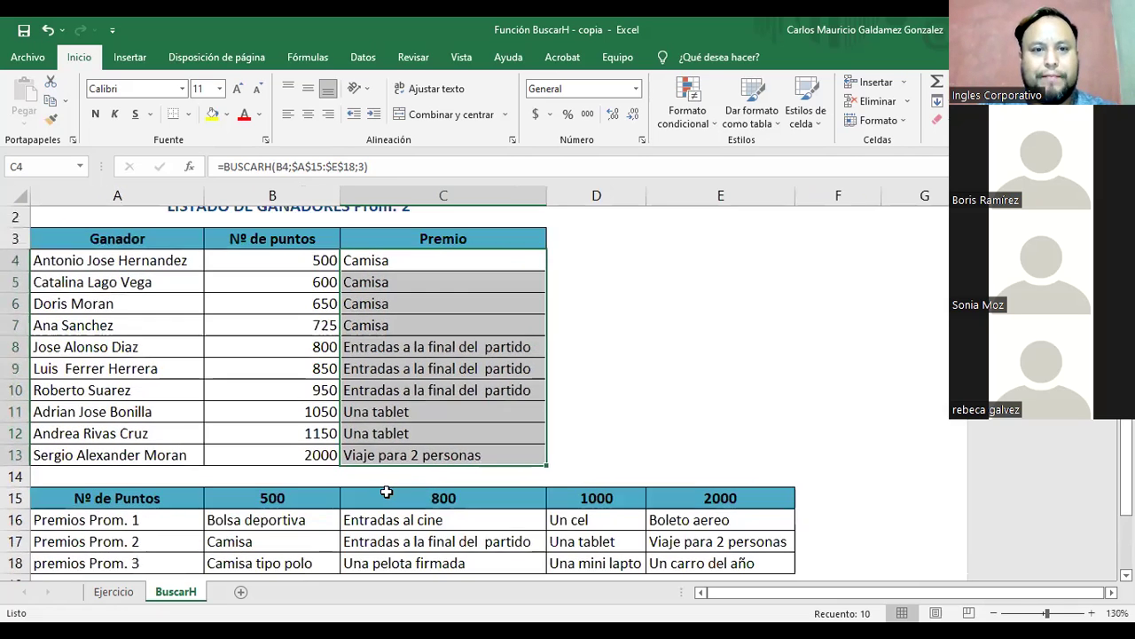
{"action": "scroll", "coordinate": [390, 488], "scroll_direction": "up", "scroll_amount": 1}
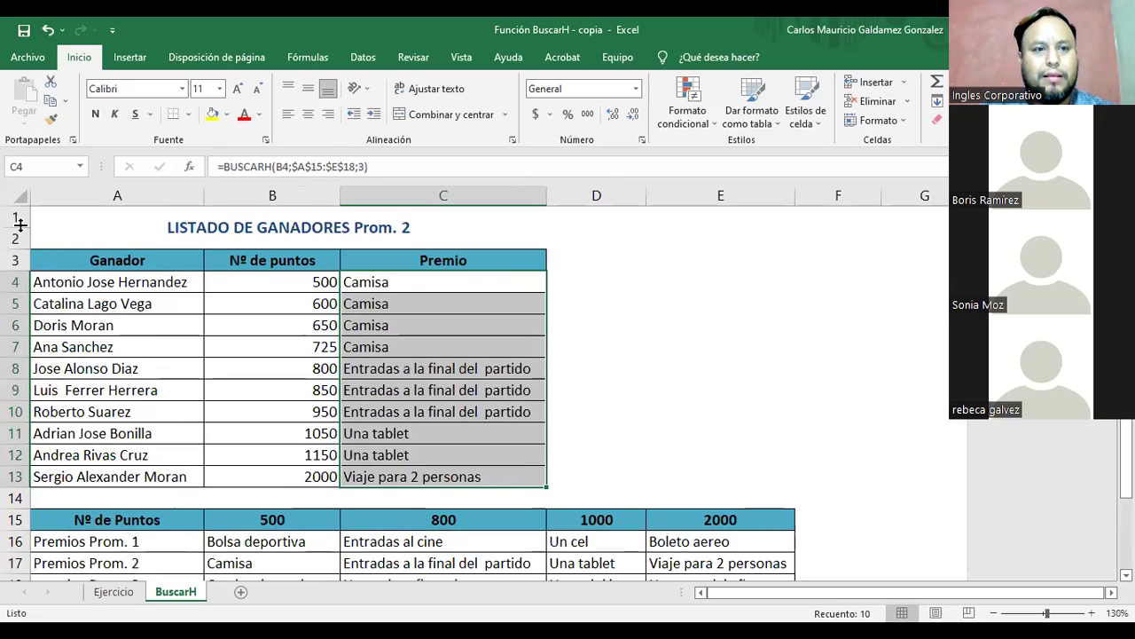
{"action": "mouse_move", "coordinate": [18, 225]}
{"action": "left_mouse_down"}
{"action": "mouse_move", "coordinate": [16, 213]}
{"action": "mouse_move", "coordinate": [12, 232]}
{"action": "left_mouse_up"}
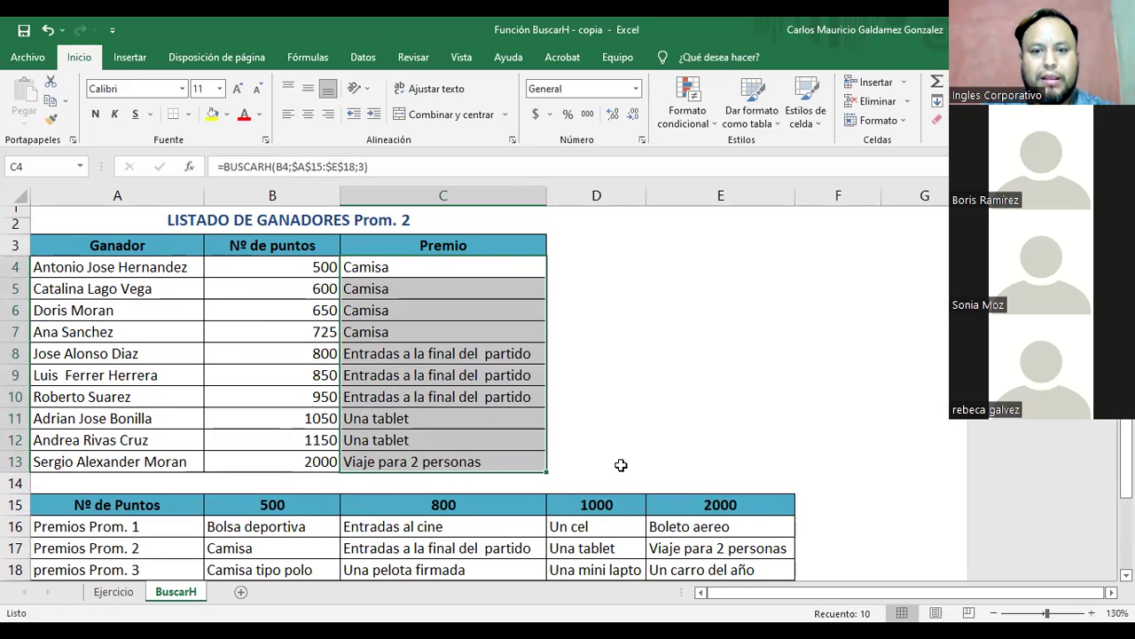
{"action": "left_click_drag", "start_coordinate": [408, 262], "coordinate": [408, 308]}
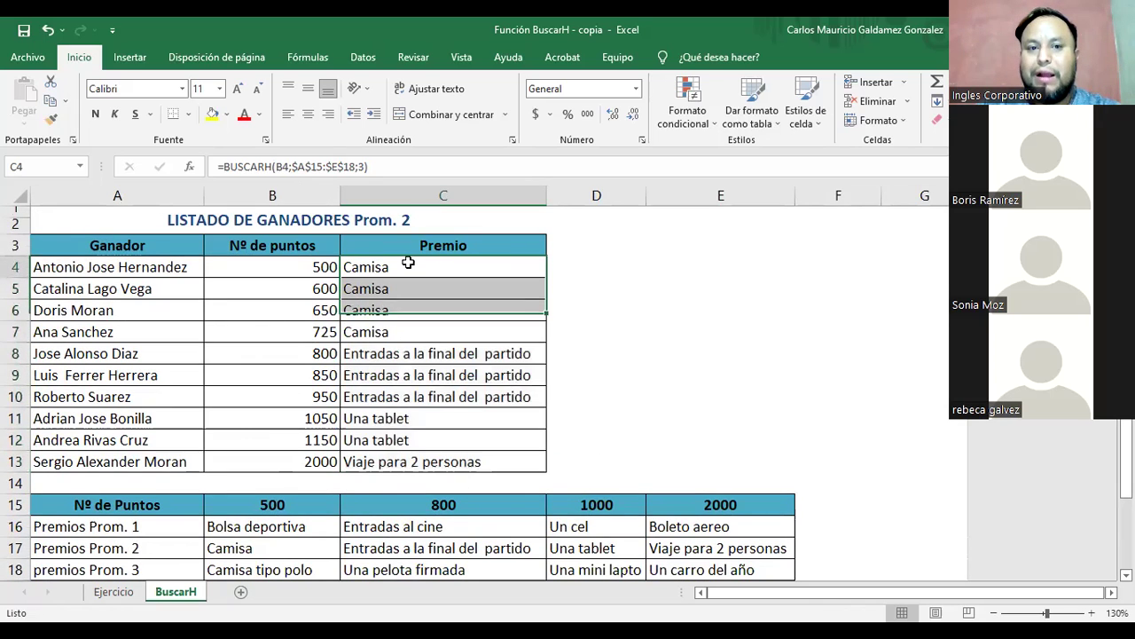
{"action": "left_click", "coordinate": [408, 263]}
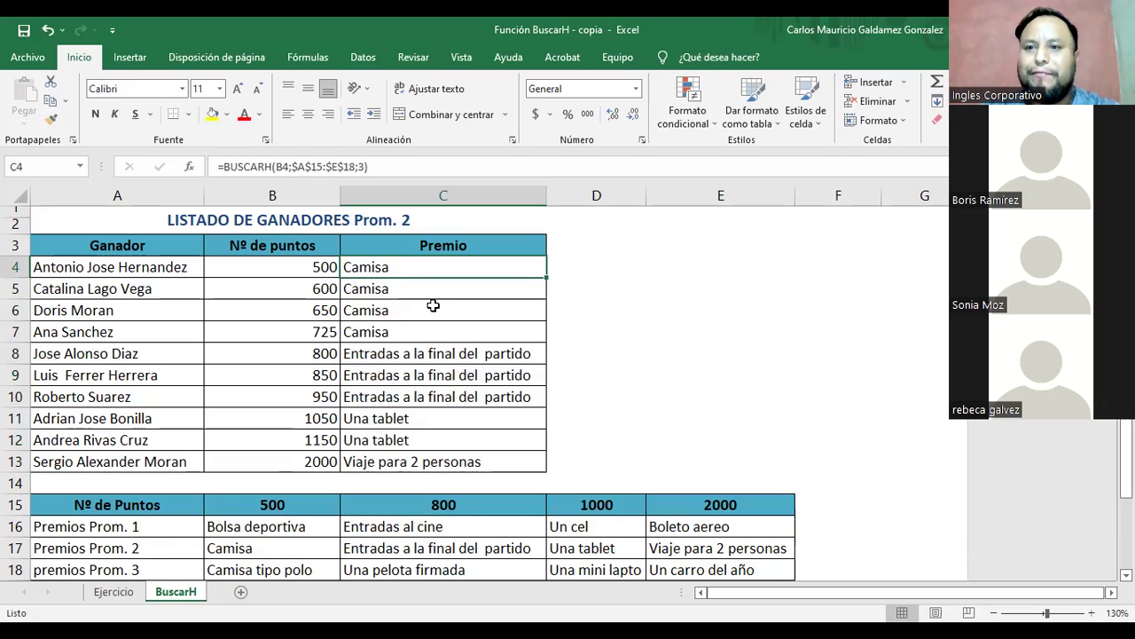
Add a match-type argument to C4's BUSCARH formula, first committing it empty.
{"action": "left_click", "coordinate": [400, 171]}
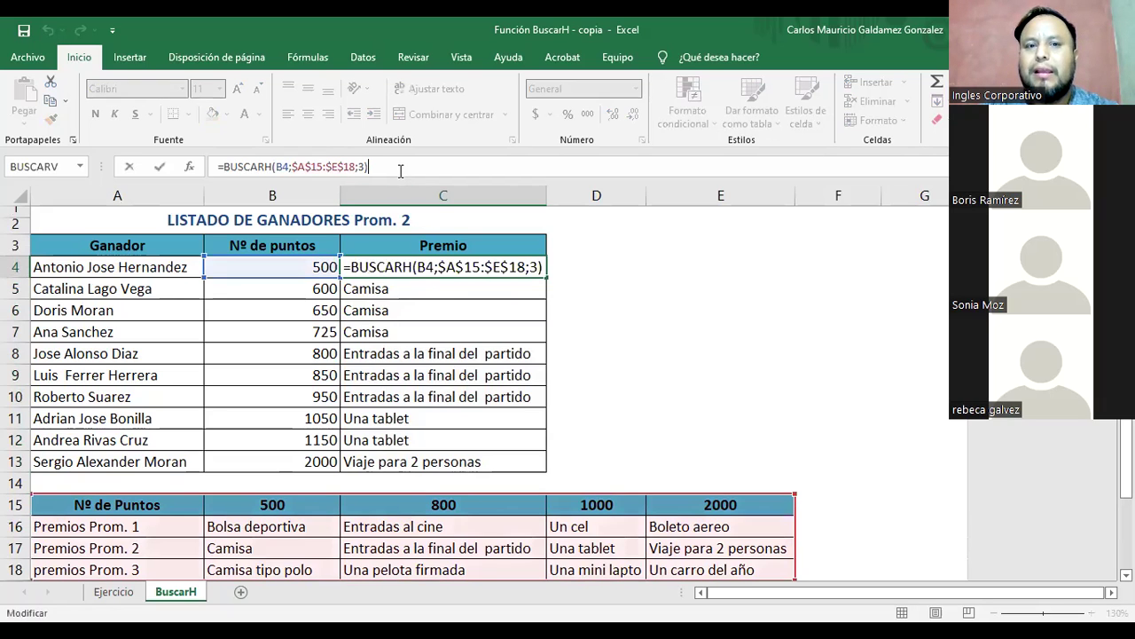
{"action": "key", "text": "Left"}
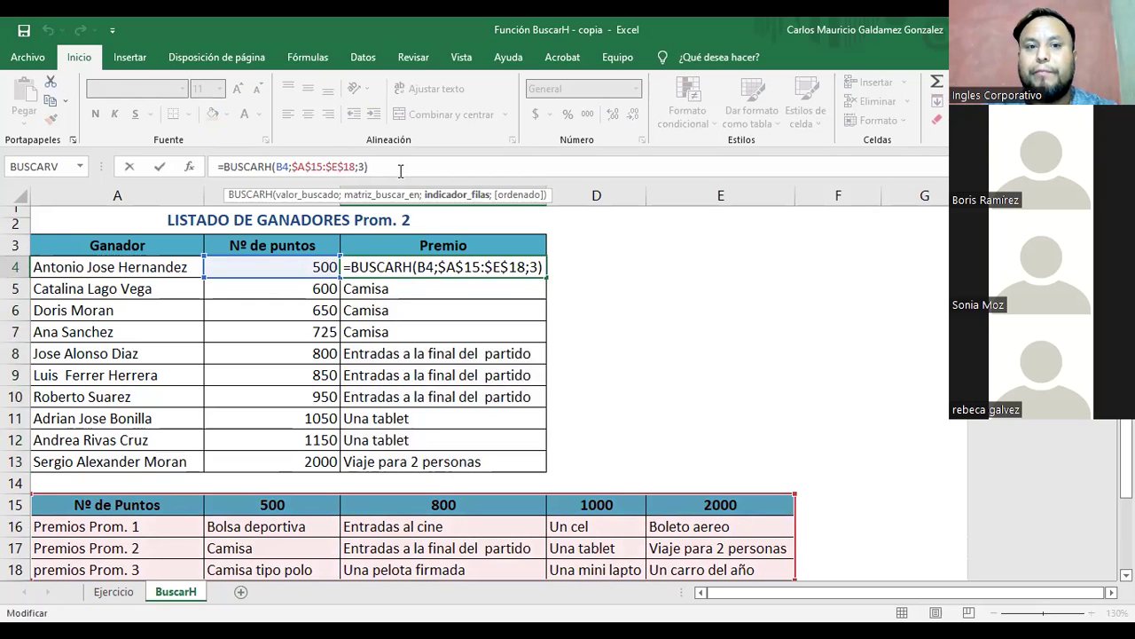
{"action": "type", "text": ";"}
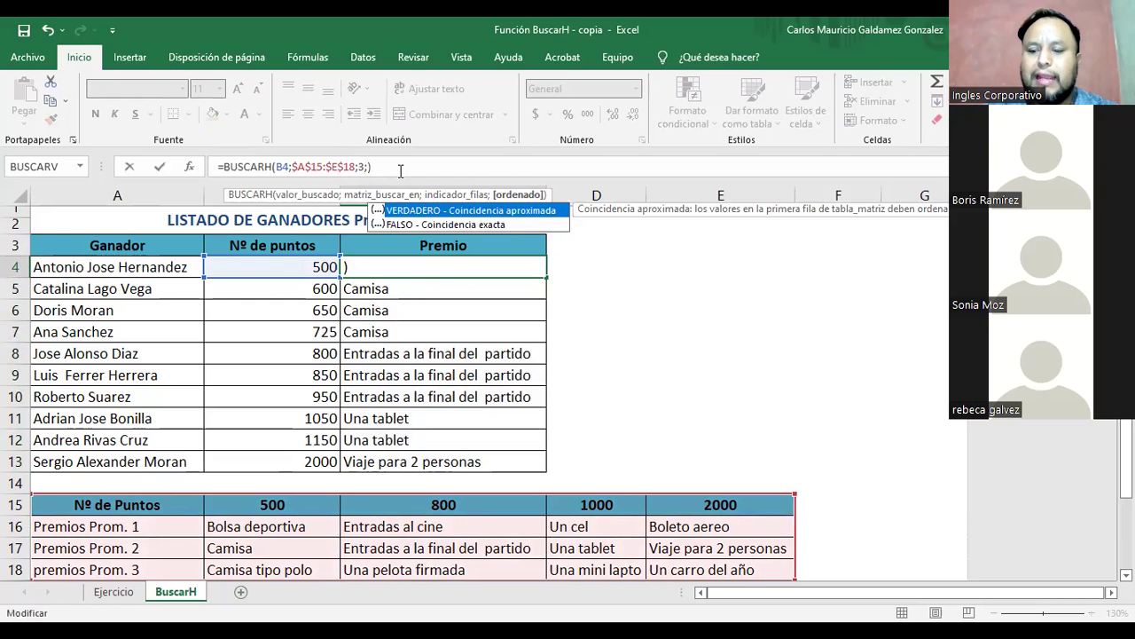
{"action": "key", "text": "Down"}
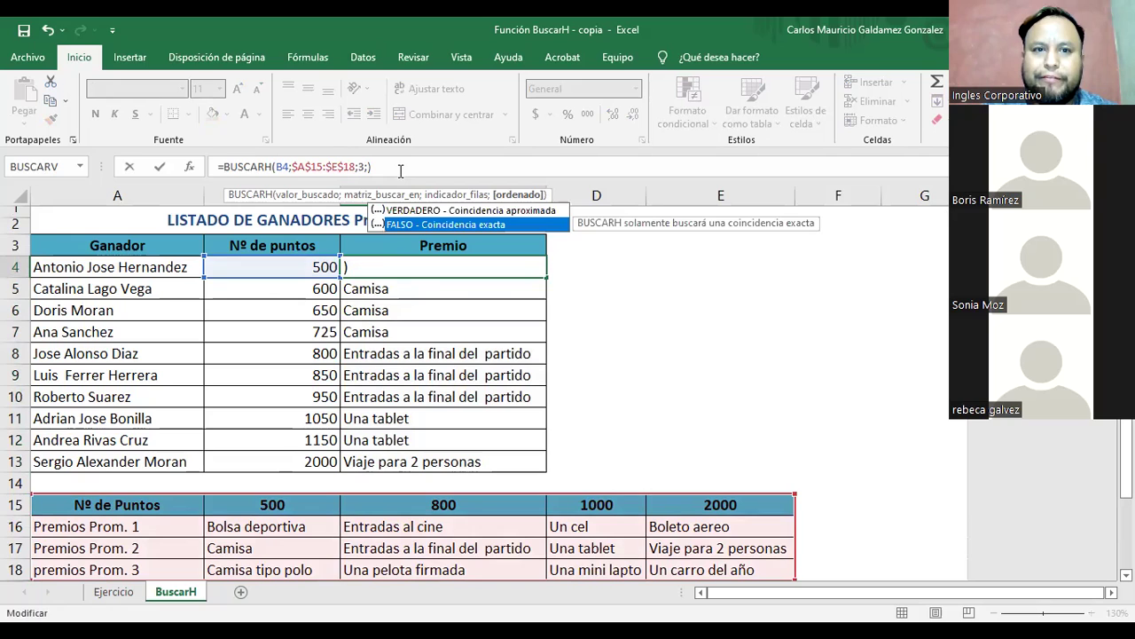
{"action": "key", "text": "Return"}
{"action": "key", "text": "Up"}
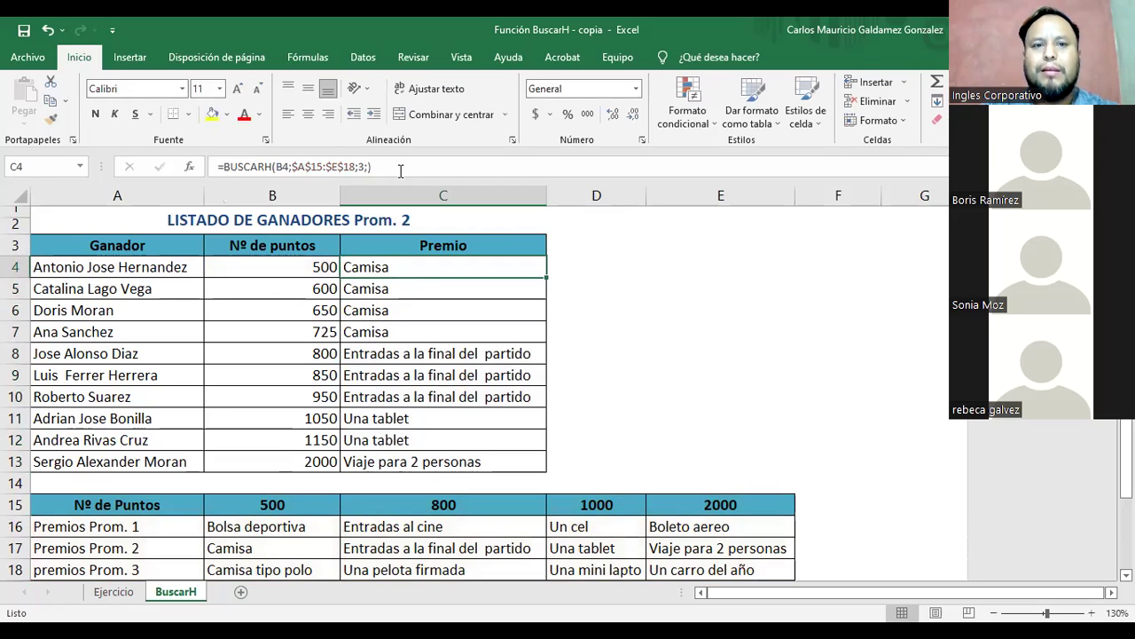
Set C4's match type to FALSO and fill =BUSCARH(B4;$A$15:$E$18;3;FALSO) down to C13.
{"action": "left_click", "coordinate": [365, 167]}
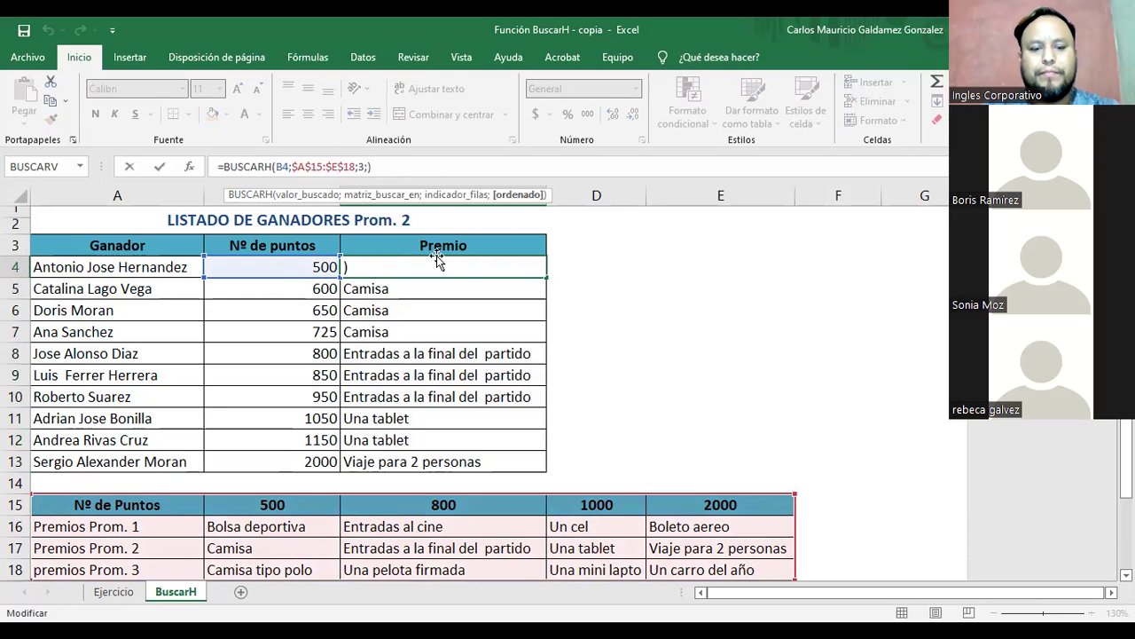
{"action": "type", "text": "FALSO"}
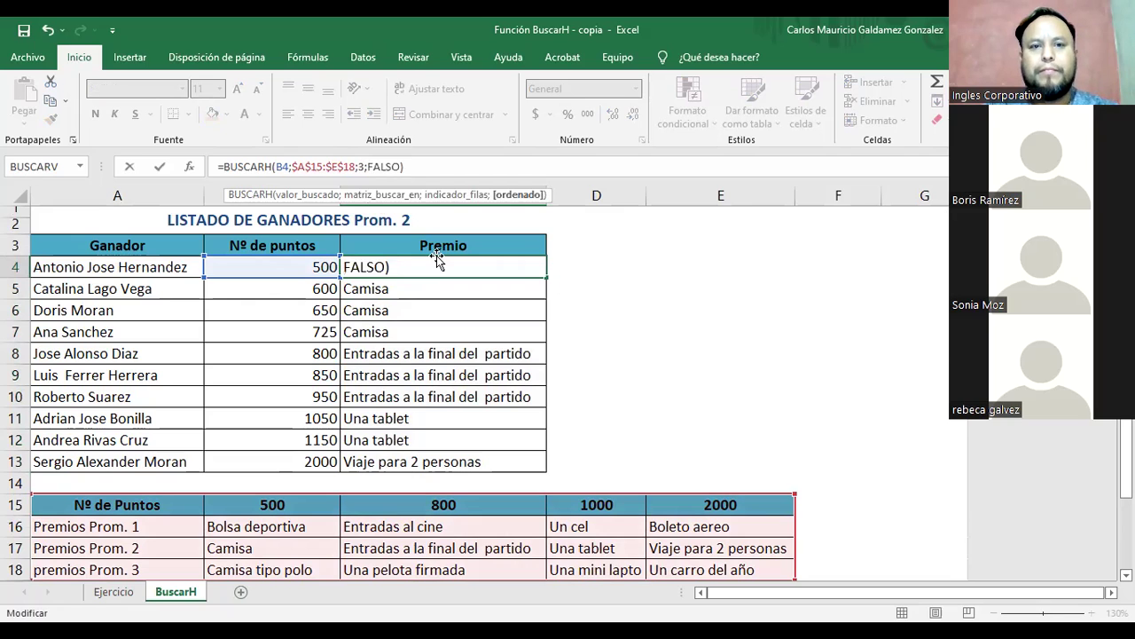
{"action": "key", "text": "Return"}
{"action": "key", "text": "Up"}
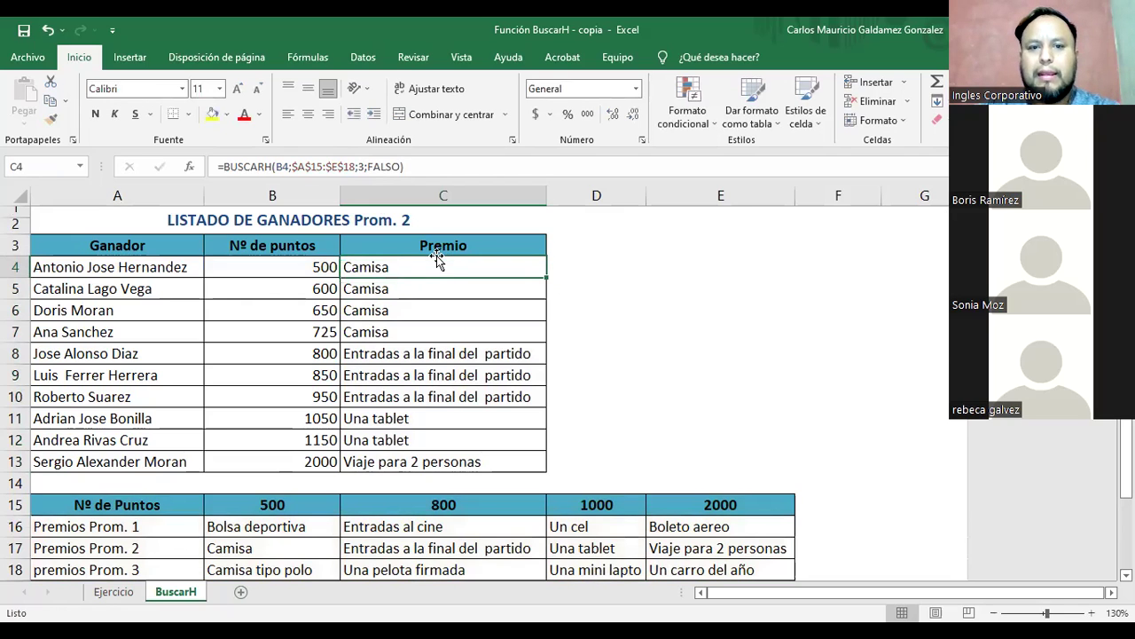
{"action": "left_click_drag", "start_coordinate": [547, 276], "coordinate": [535, 465]}
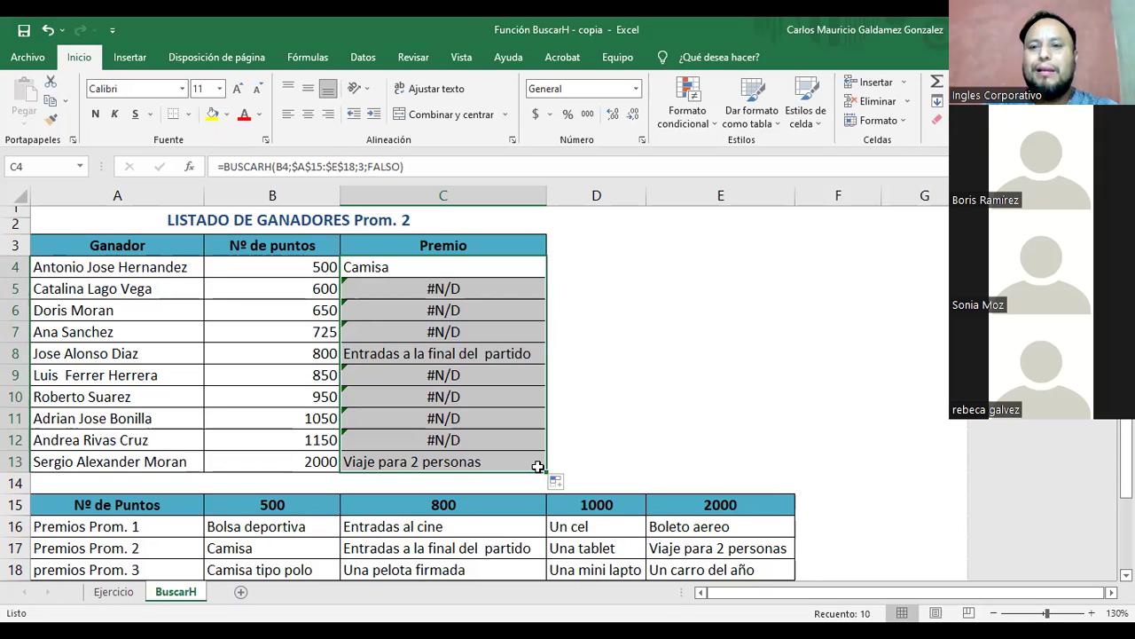
{"action": "left_click", "coordinate": [412, 268]}
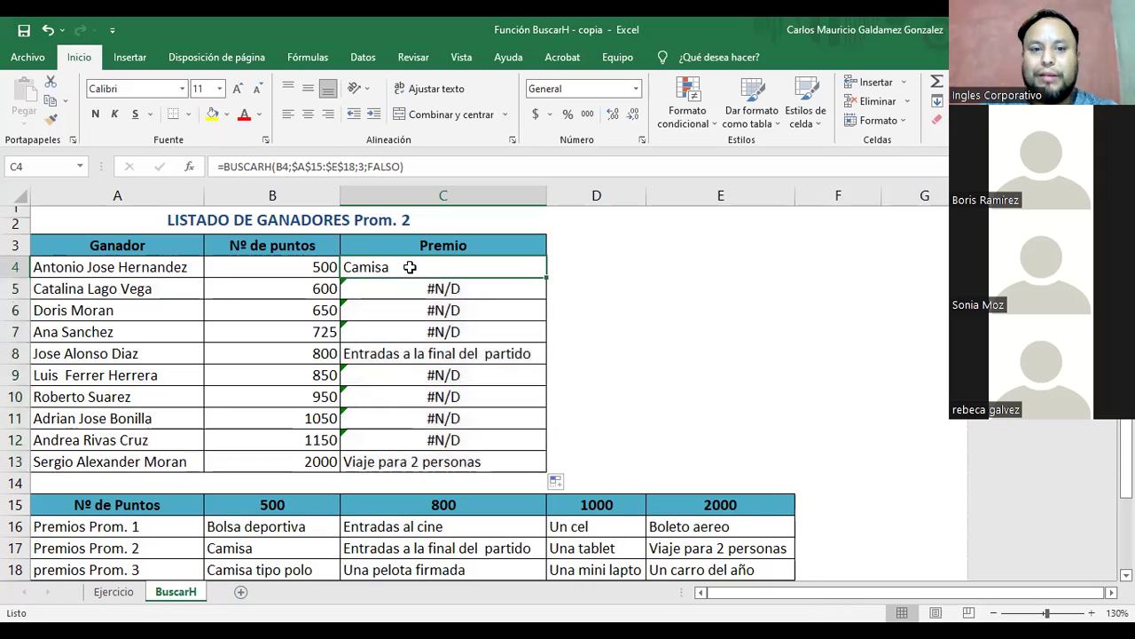
{"action": "left_click", "coordinate": [399, 168]}
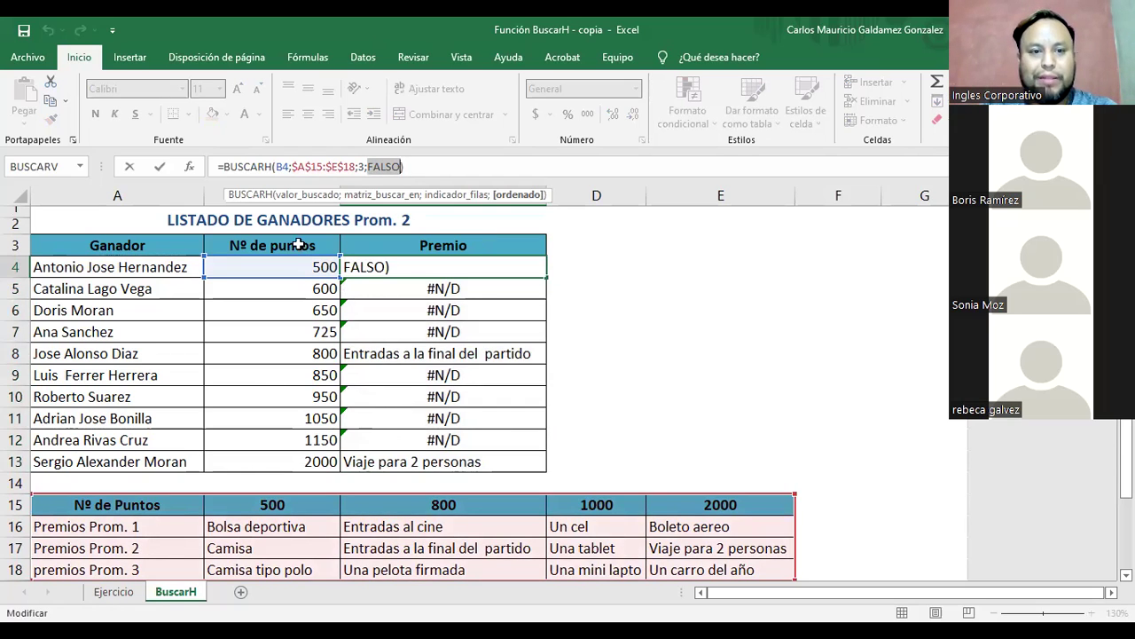
{"action": "left_click", "coordinate": [111, 266]}
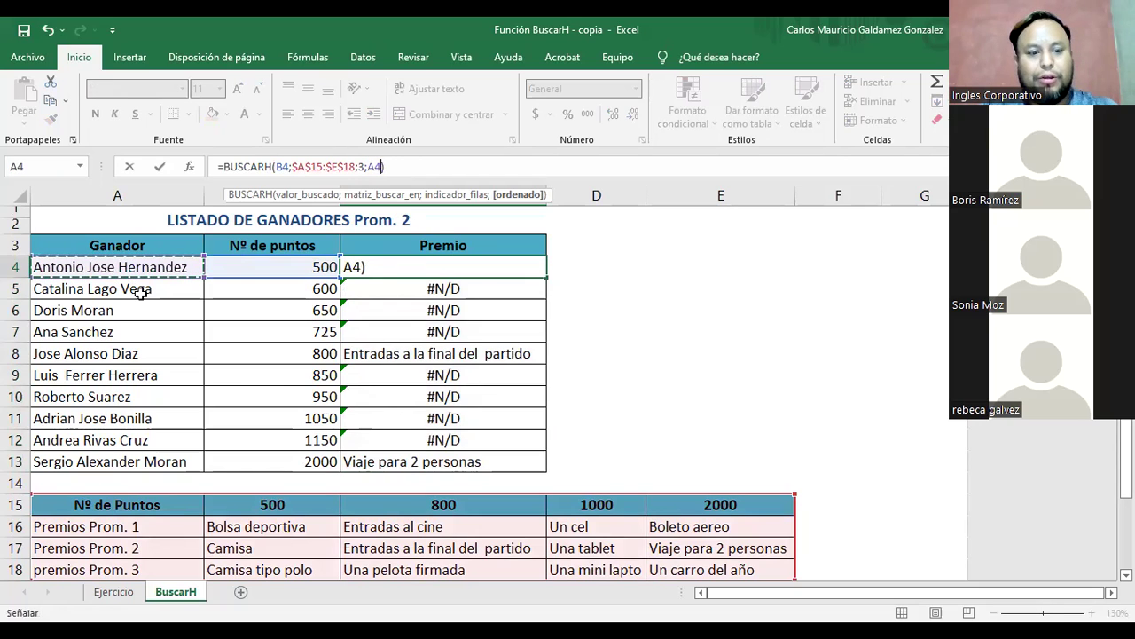
{"action": "key", "text": "Return"}
{"action": "left_click", "coordinate": [261, 265]}
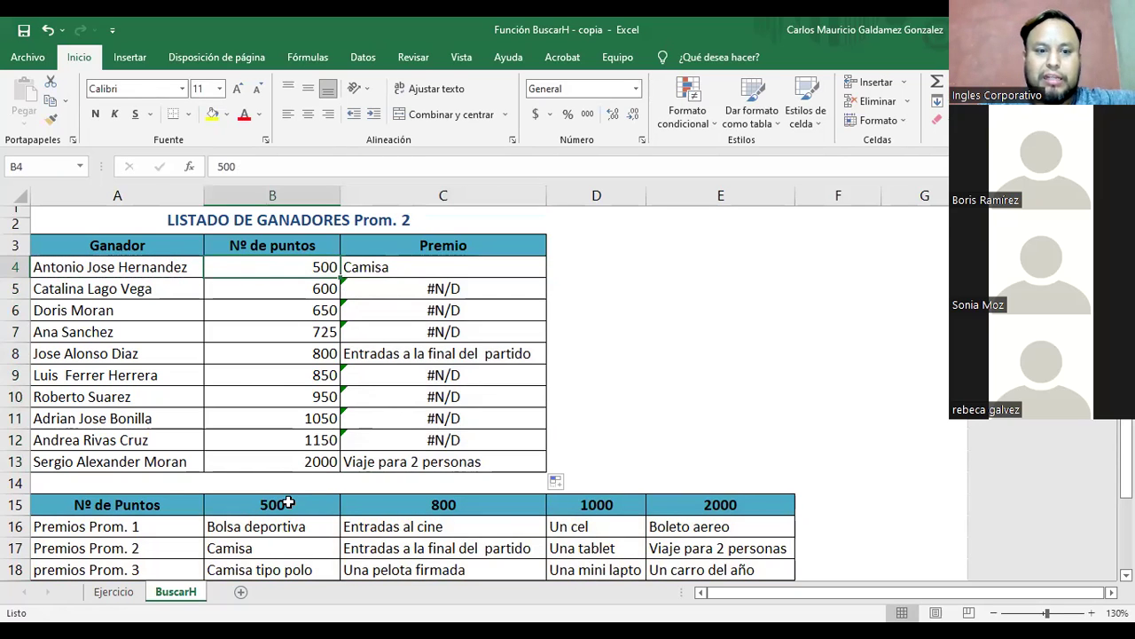
{"action": "left_click_drag", "start_coordinate": [280, 504], "coordinate": [268, 558]}
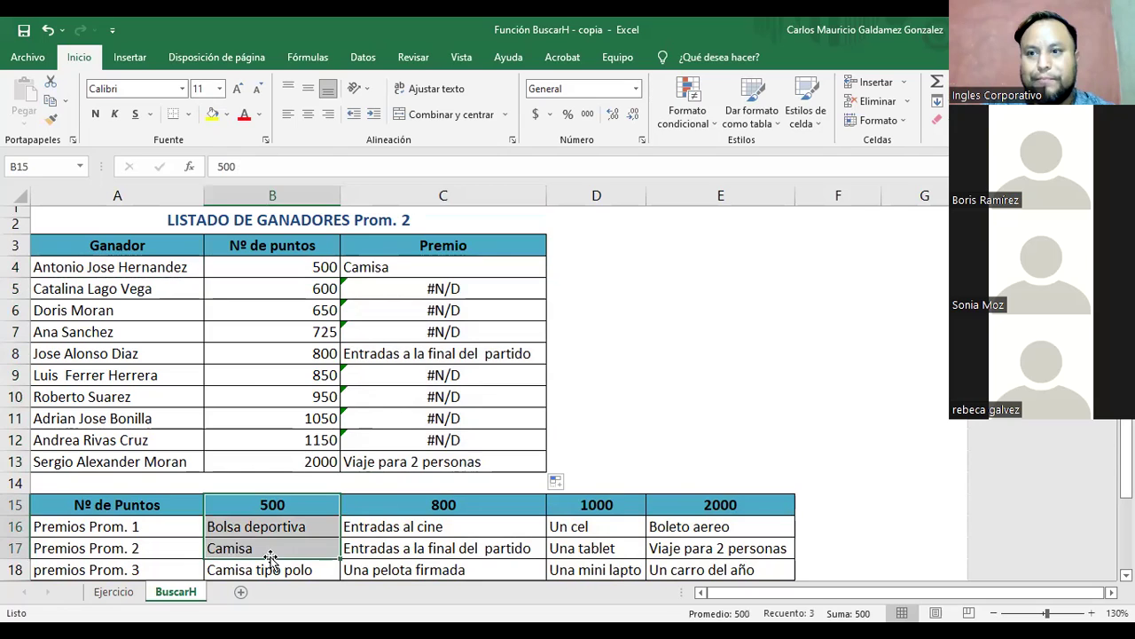
{"action": "left_click_drag", "start_coordinate": [398, 506], "coordinate": [404, 572]}
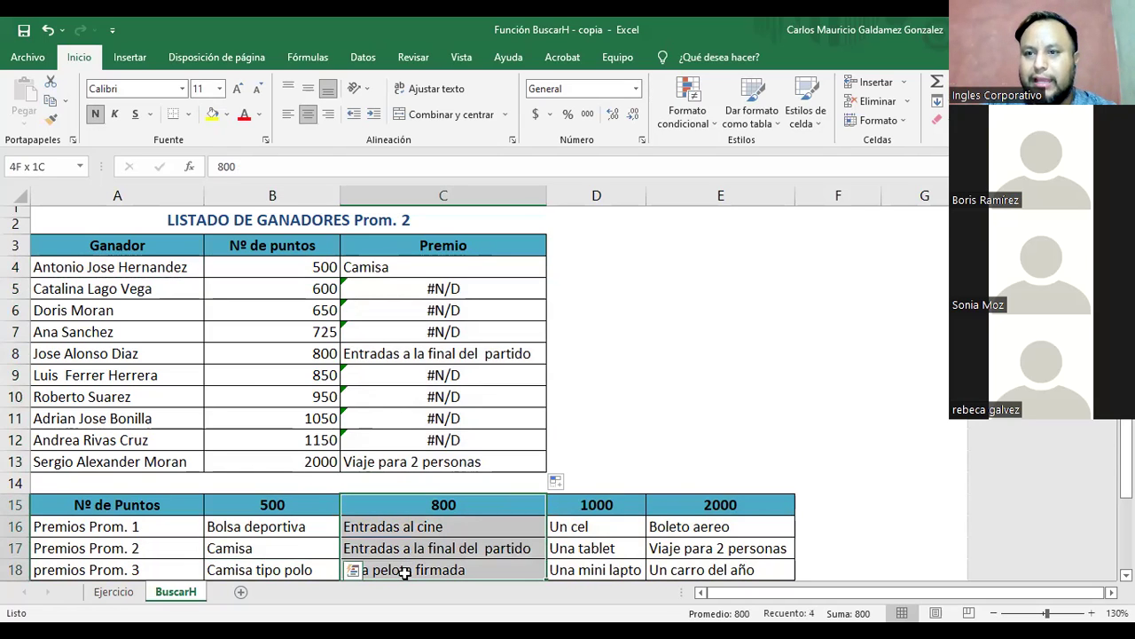
{"action": "left_click", "coordinate": [252, 543]}
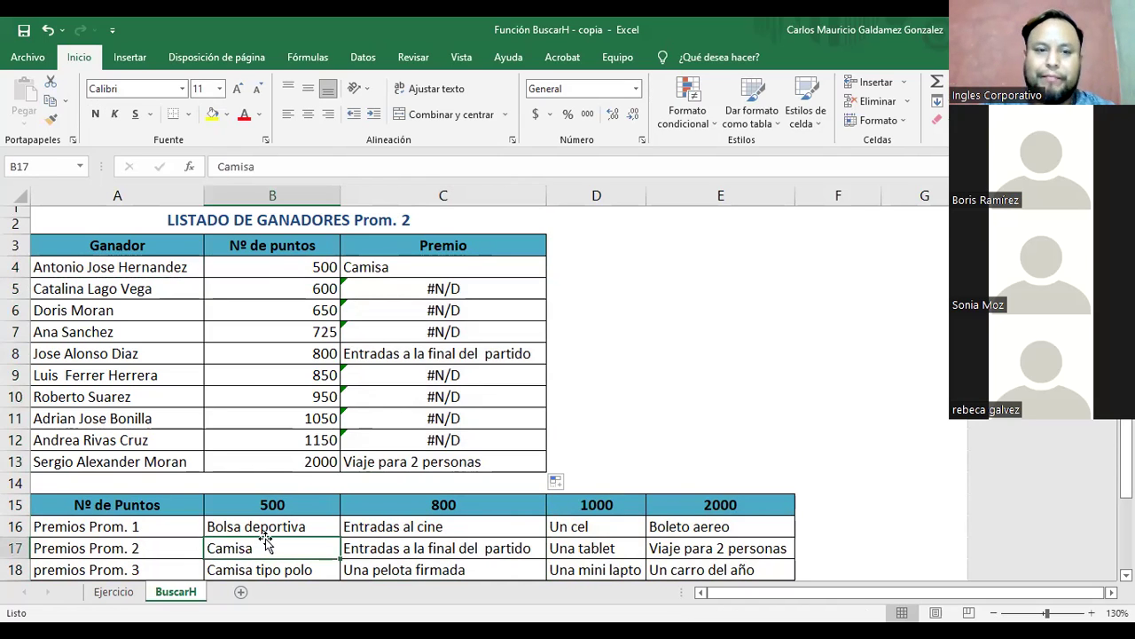
{"action": "left_click", "coordinate": [269, 287]}
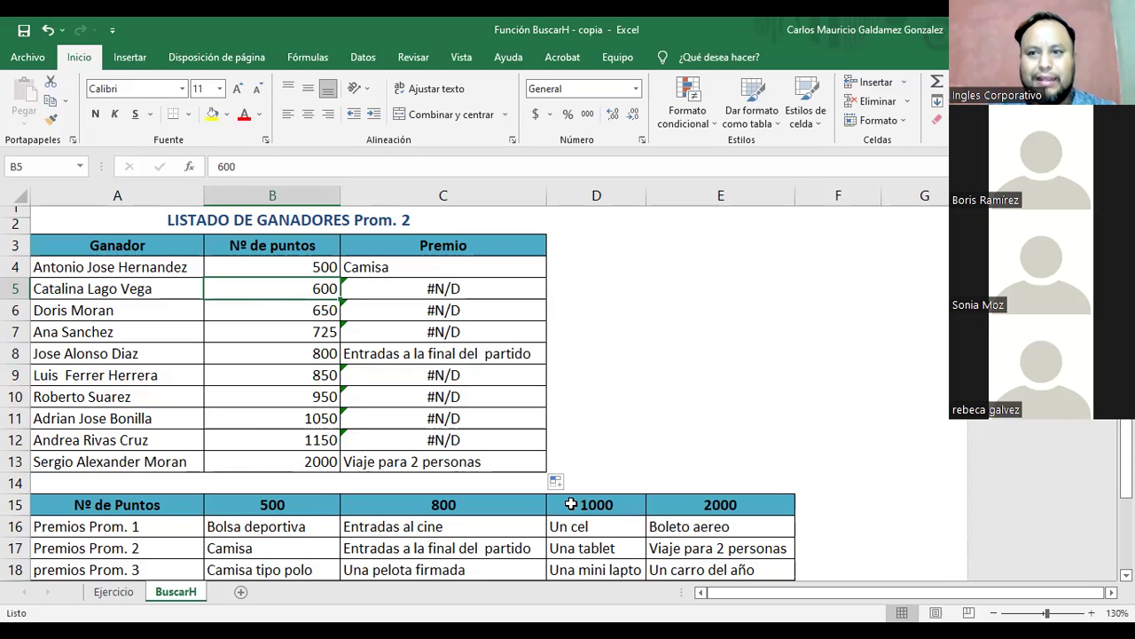
{"action": "left_click", "coordinate": [381, 267]}
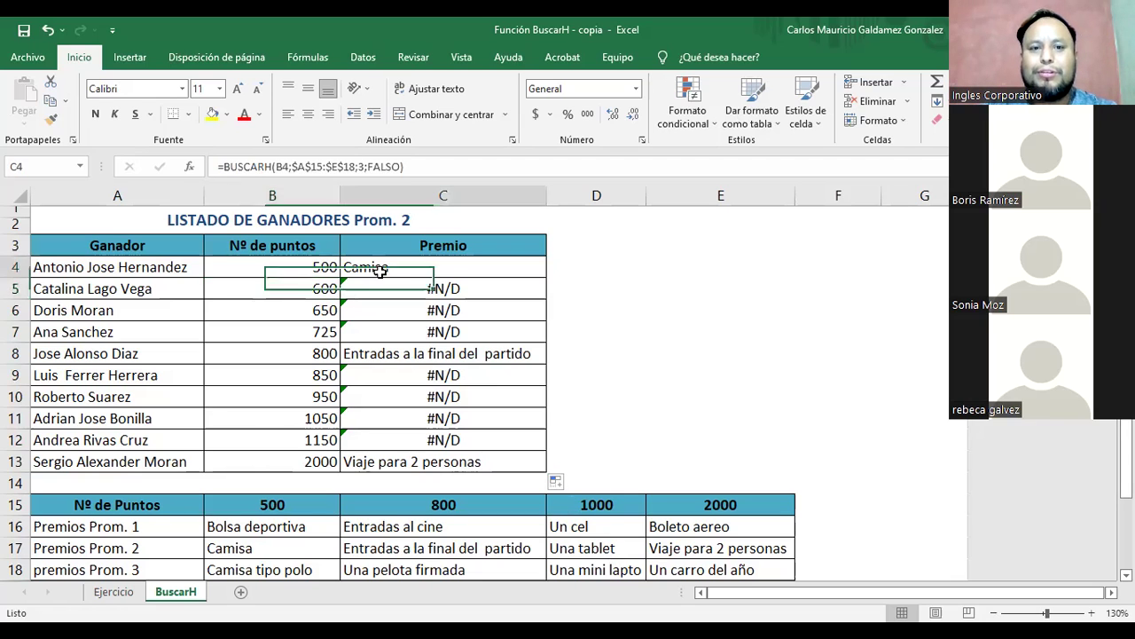
{"action": "left_click", "coordinate": [375, 166]}
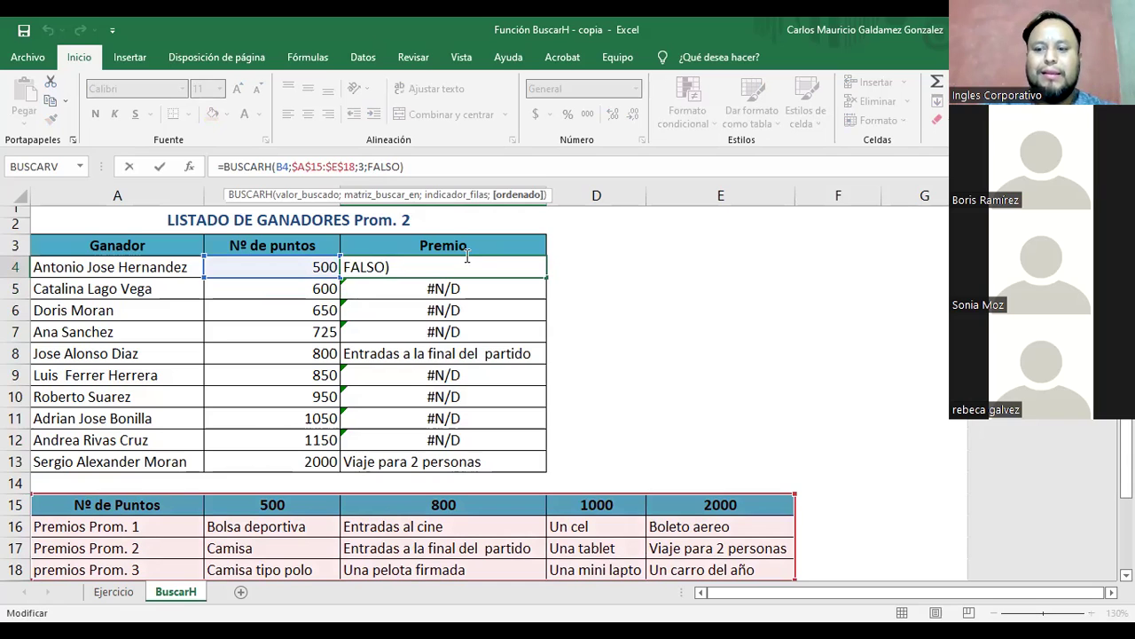
Remove the FALSO match type from C4's formula and fill it down to C13.
{"action": "key", "text": "Delete"}
{"action": "key", "text": "Delete"}
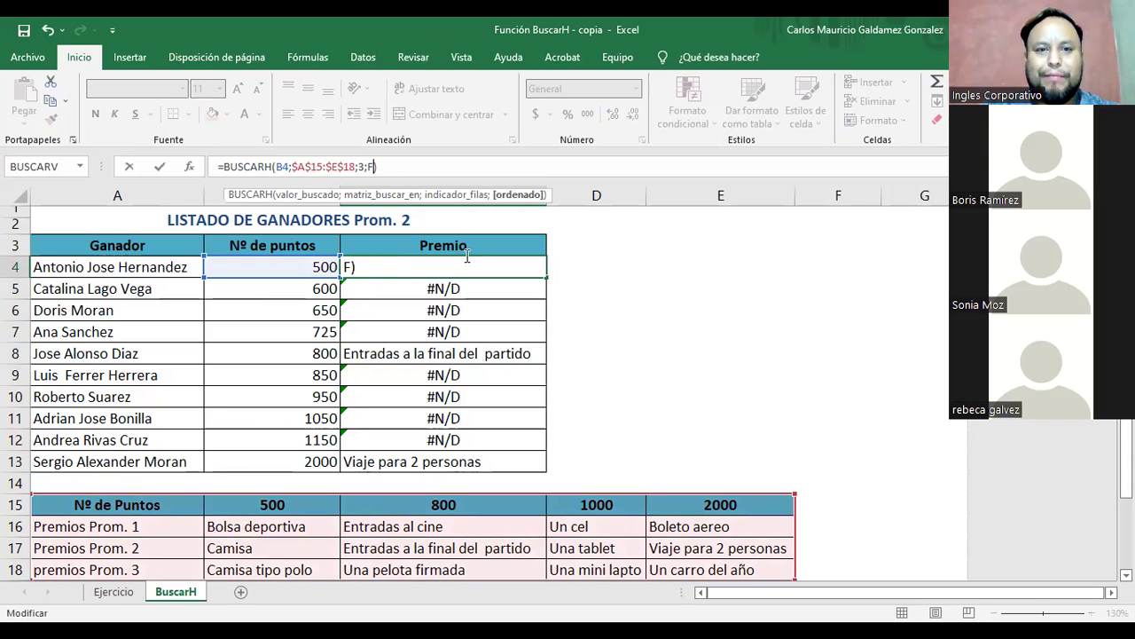
{"action": "key", "text": "BackSpace"}
{"action": "key", "text": "BackSpace"}
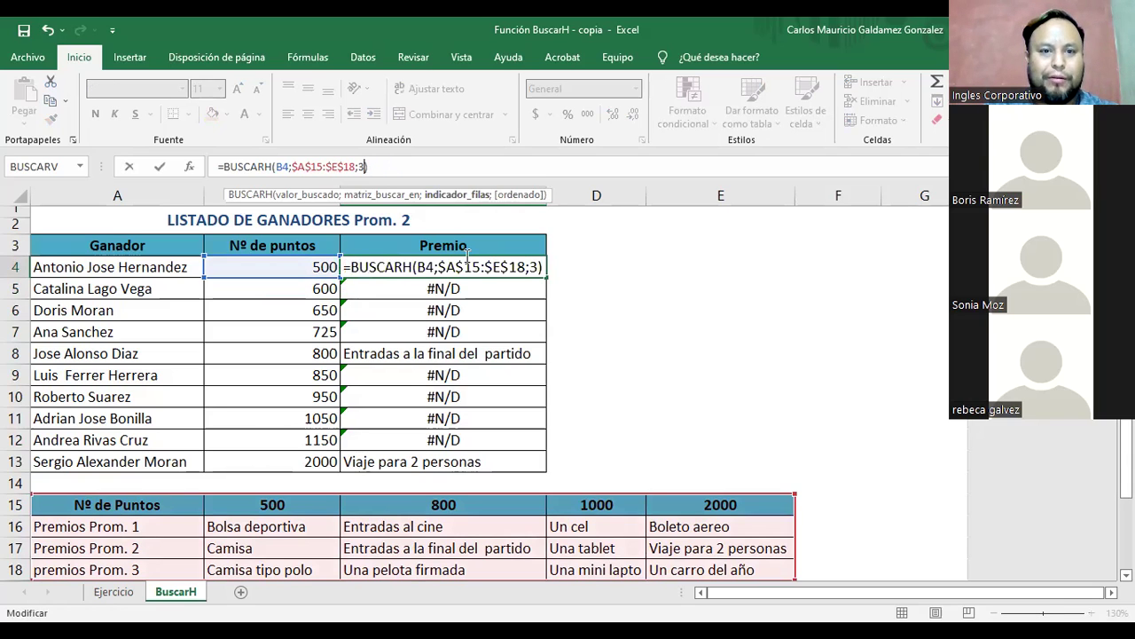
{"action": "key", "text": "ctrl+Return"}
{"action": "left_click_drag", "start_coordinate": [547, 277], "coordinate": [538, 467]}
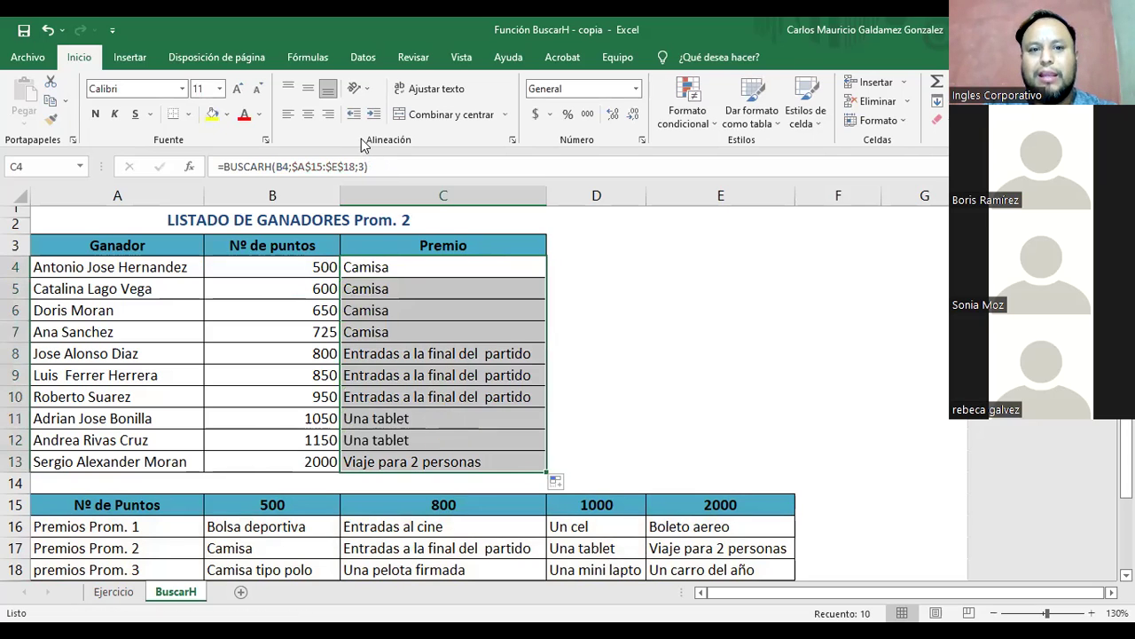
Add VERDADERO as C4's match type and fill the formula down the Premio column.
{"action": "key", "text": "F2"}
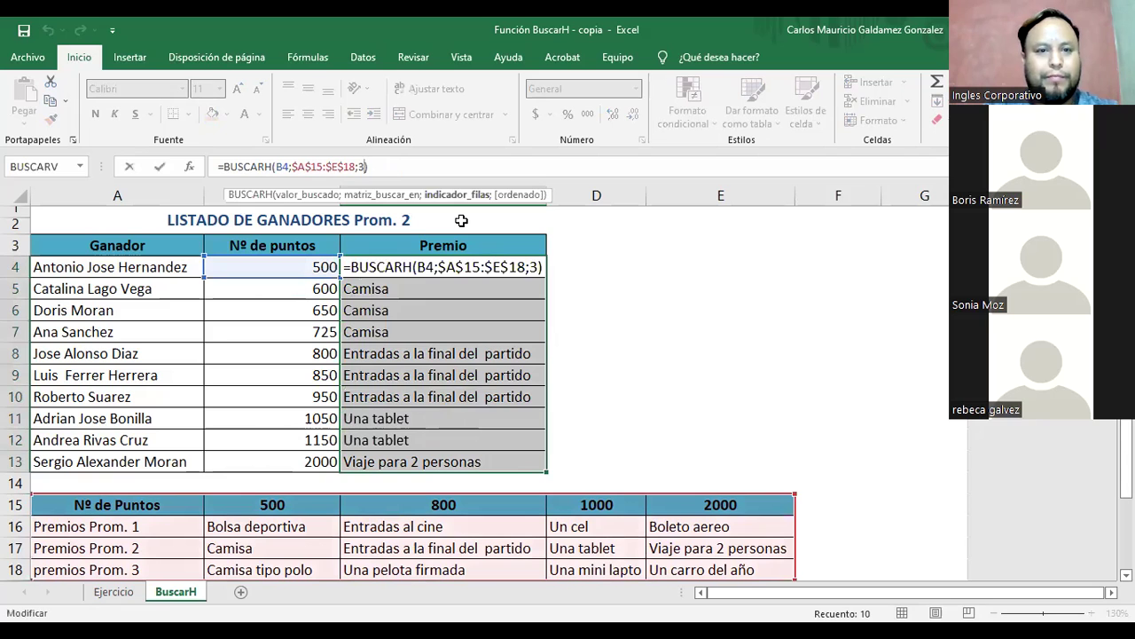
{"action": "type", "text": ";"}
{"action": "key", "text": "Tab"}
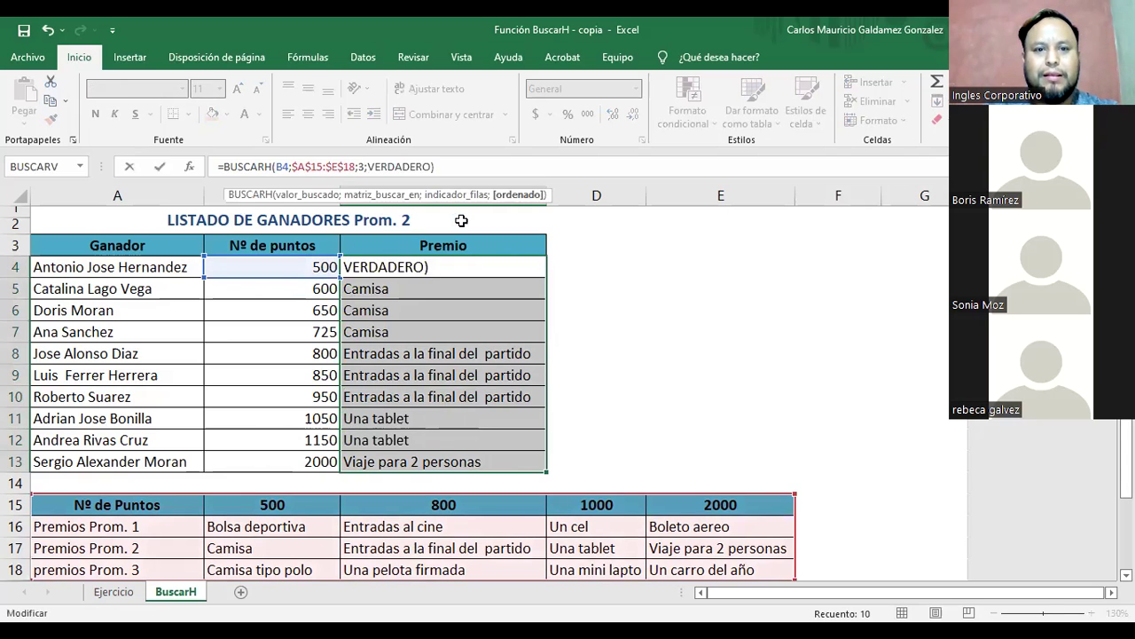
{"action": "key", "text": "Return"}
{"action": "left_click_drag", "start_coordinate": [547, 276], "coordinate": [516, 469]}
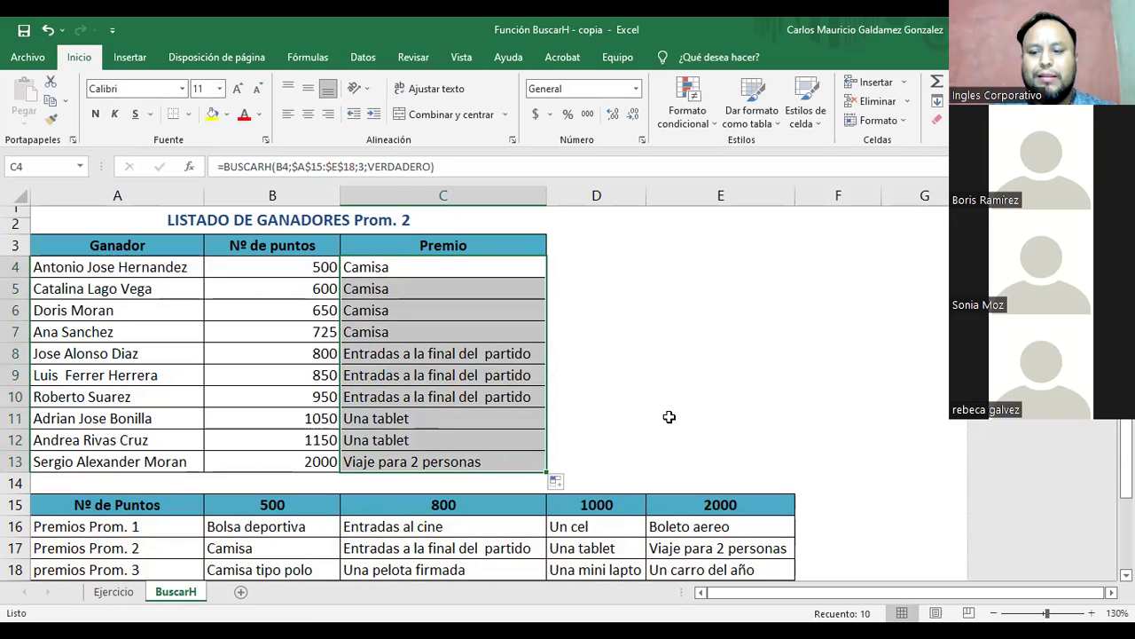
{"action": "key", "text": "Left"}
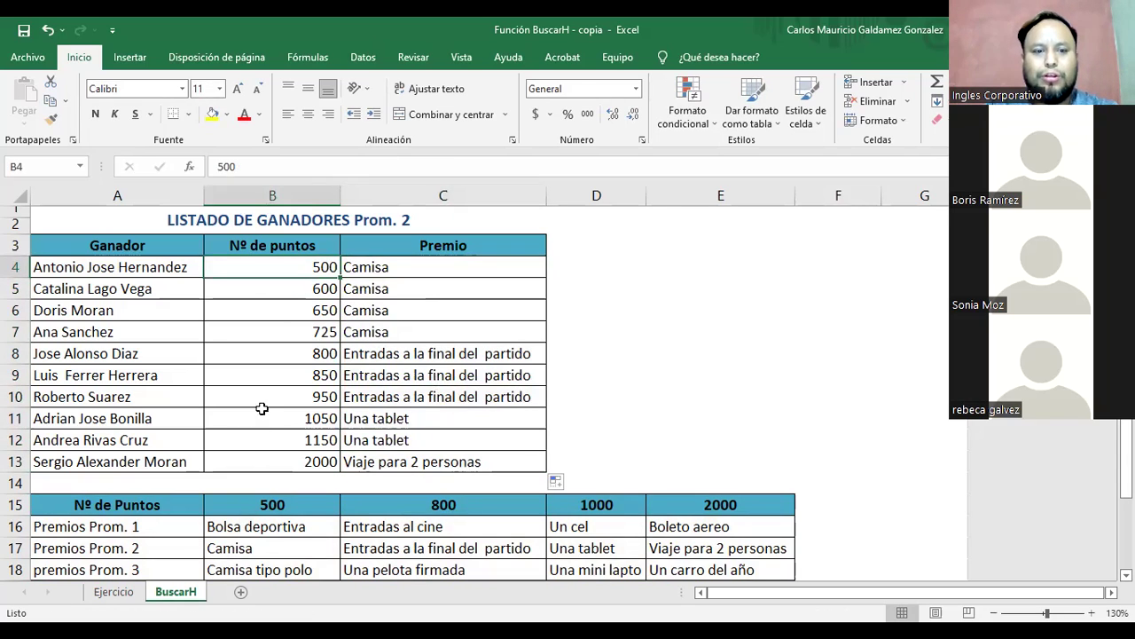
{"action": "left_click", "coordinate": [257, 552]}
{"action": "left_click_drag", "start_coordinate": [276, 264], "coordinate": [417, 328]}
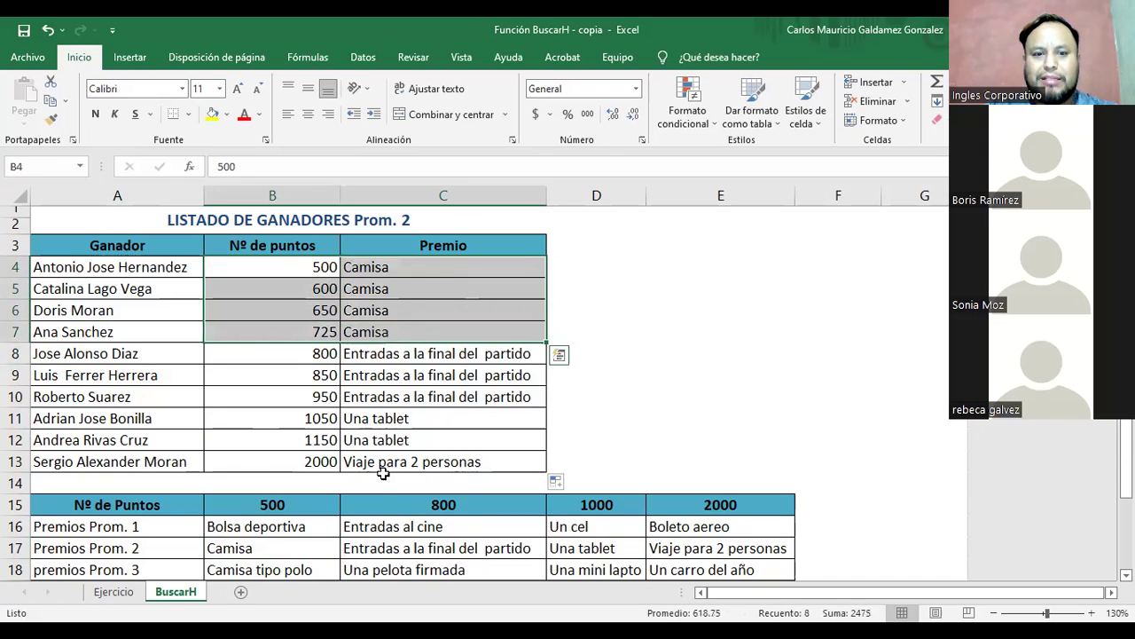
{"action": "left_click", "coordinate": [431, 504]}
{"action": "left_click_drag", "start_coordinate": [292, 355], "coordinate": [293, 394]}
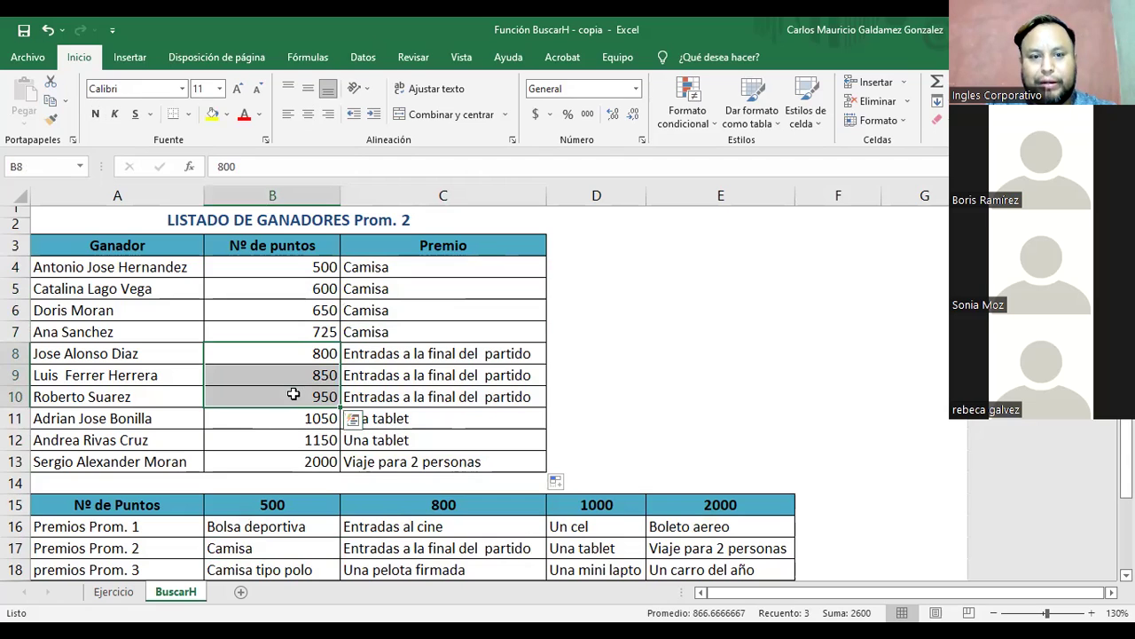
{"action": "left_click", "coordinate": [584, 506]}
{"action": "left_click_drag", "start_coordinate": [302, 419], "coordinate": [302, 436]}
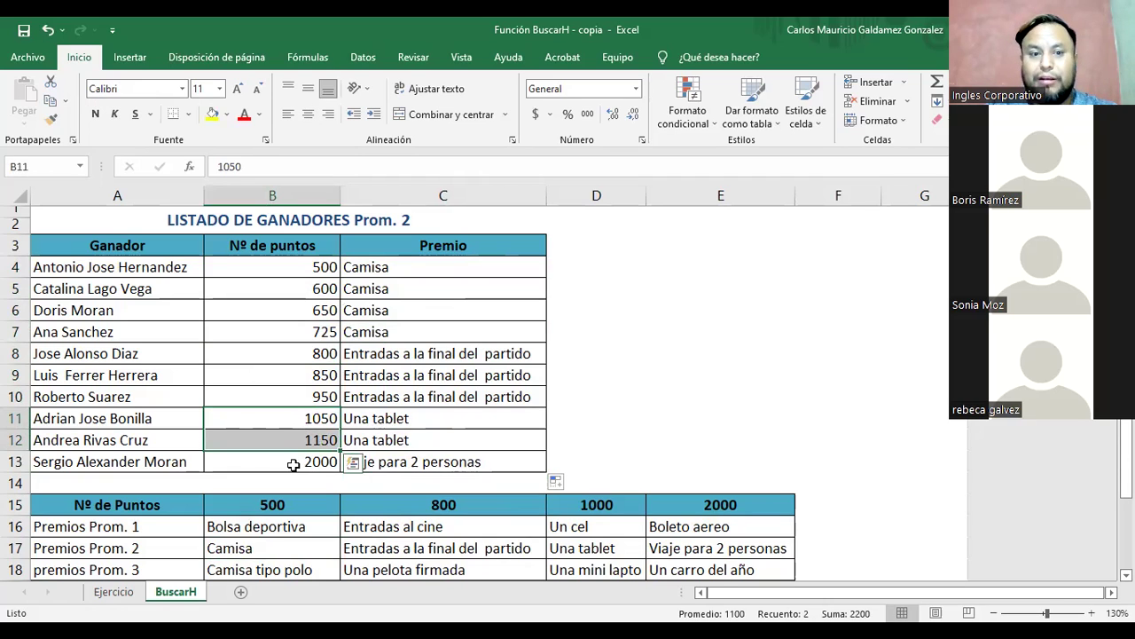
{"action": "left_click", "coordinate": [294, 465]}
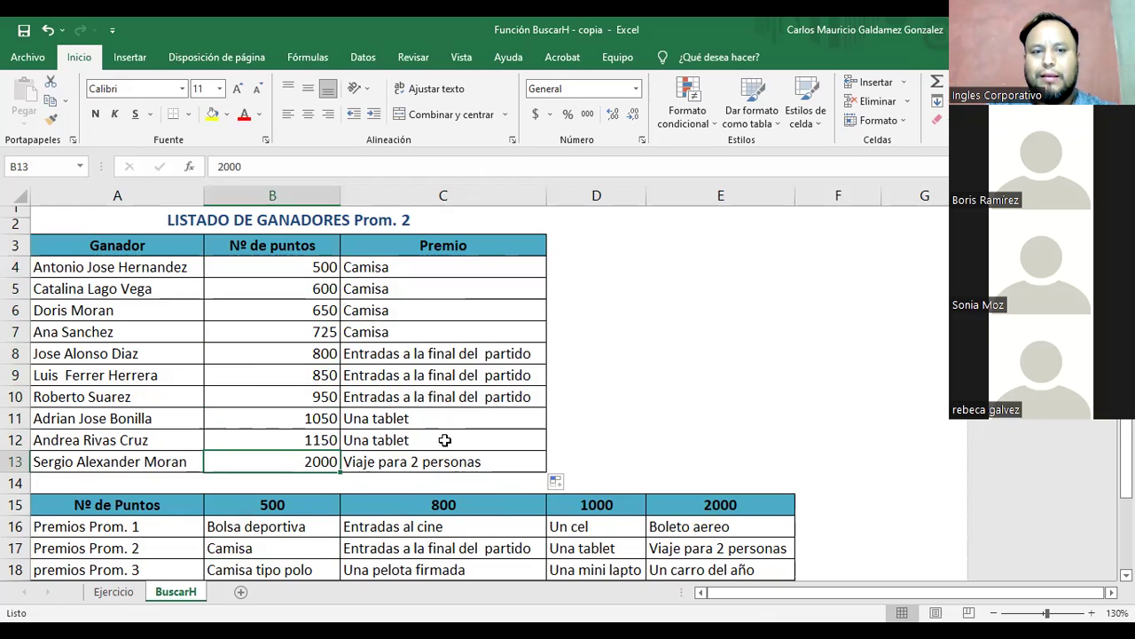
{"action": "left_click", "coordinate": [214, 221]}
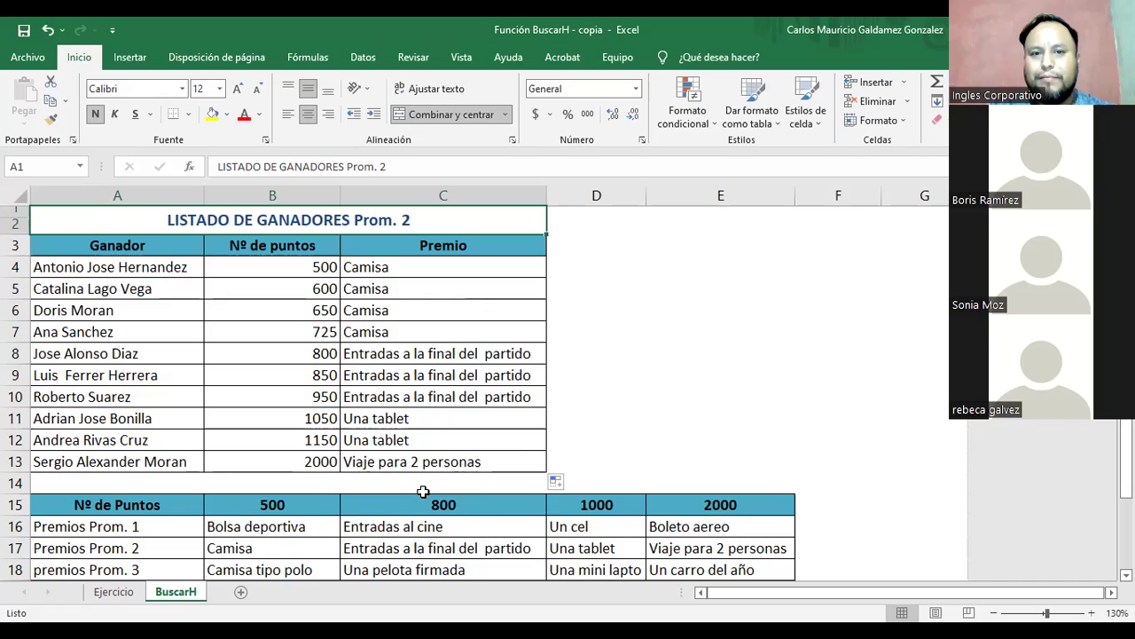
{"action": "left_click", "coordinate": [559, 461]}
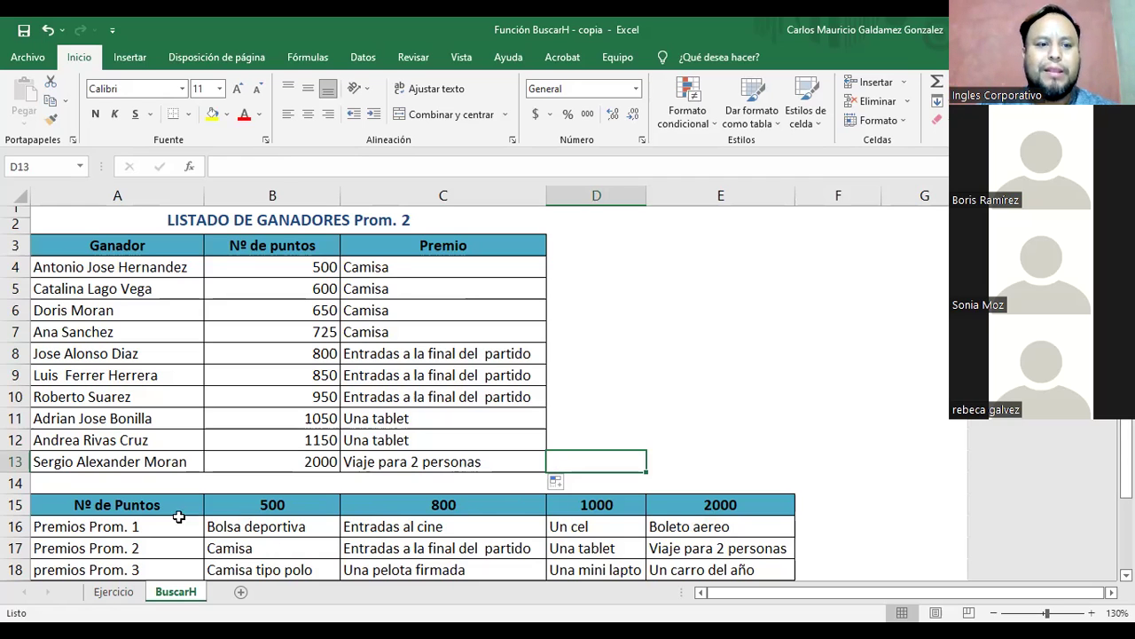
{"action": "left_click_drag", "start_coordinate": [142, 508], "coordinate": [706, 572]}
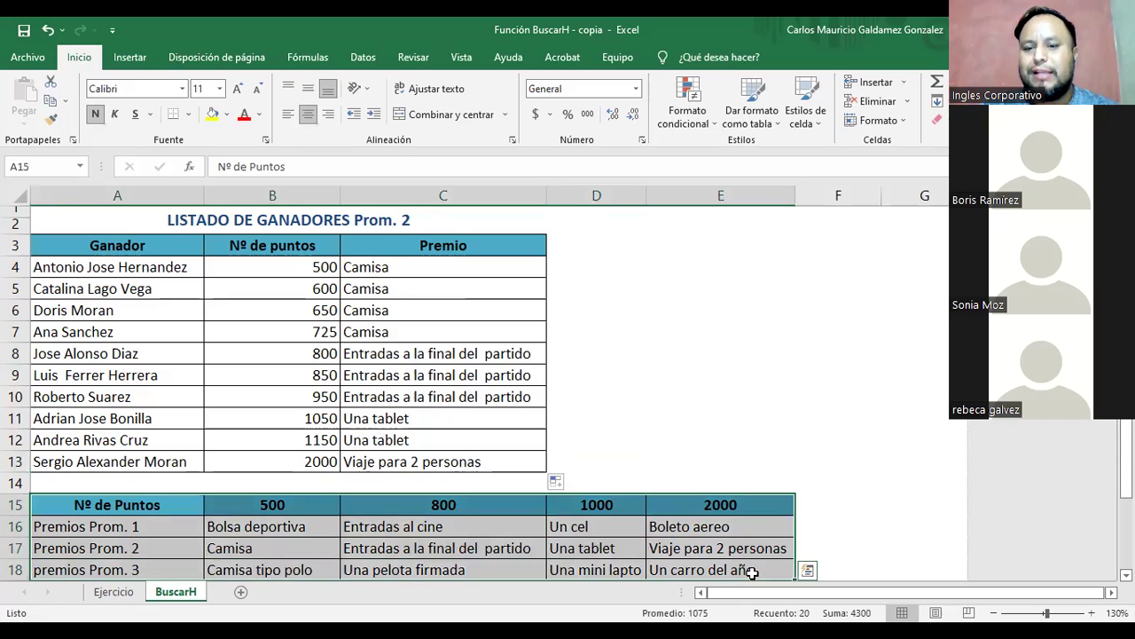
{"action": "left_click", "coordinate": [448, 268]}
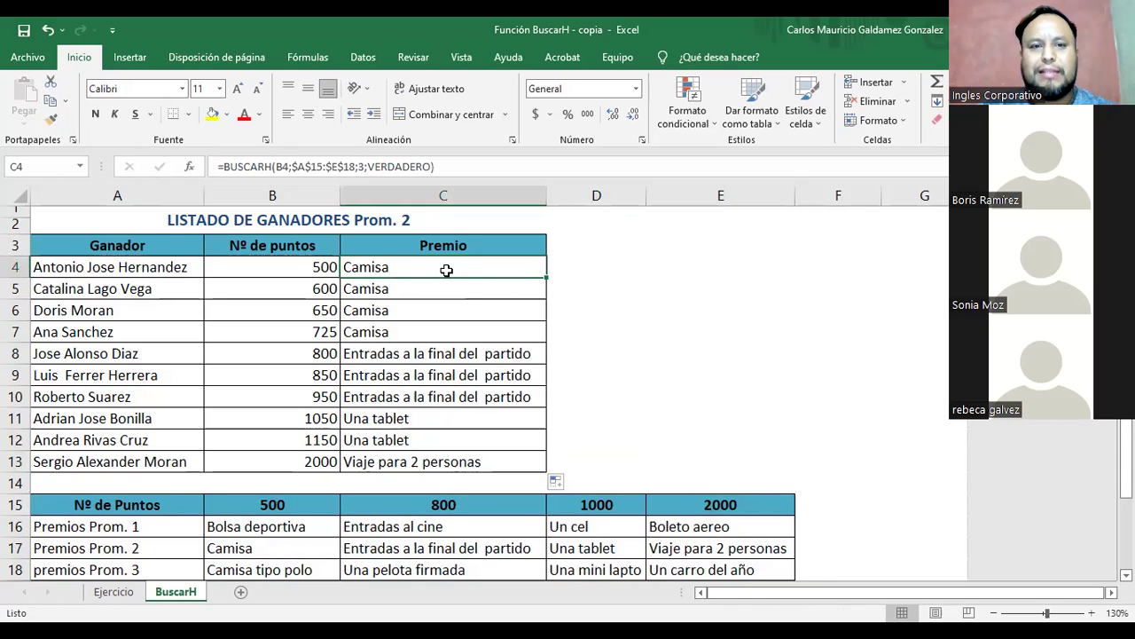
{"action": "double_click", "coordinate": [476, 266]}
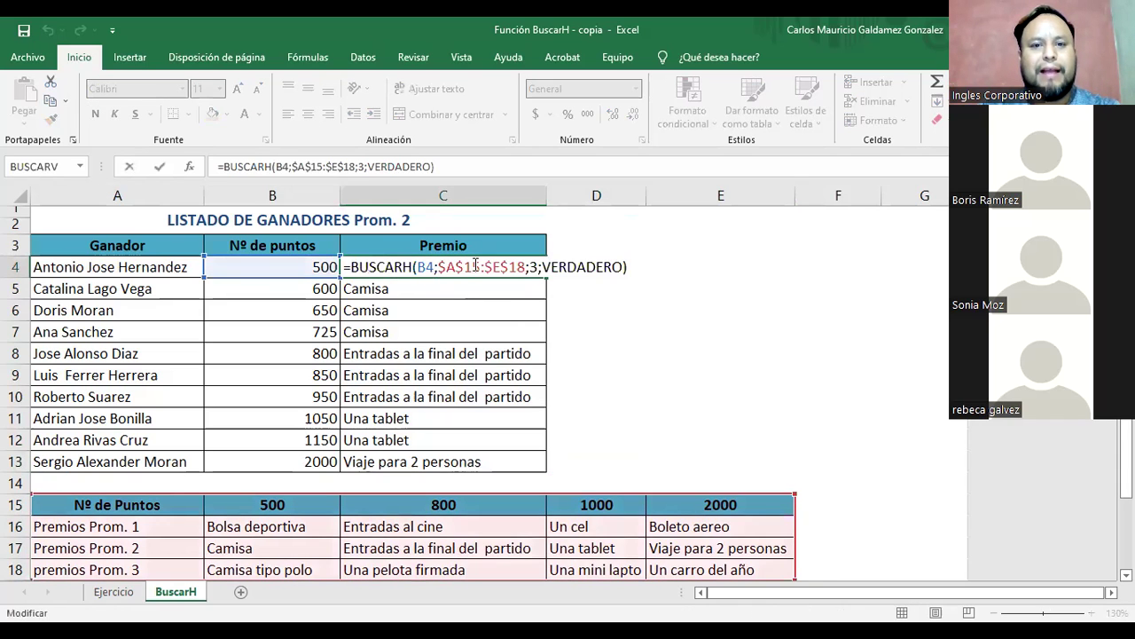
{"action": "left_click", "coordinate": [292, 525]}
{"action": "left_click_drag", "start_coordinate": [178, 508], "coordinate": [699, 572]}
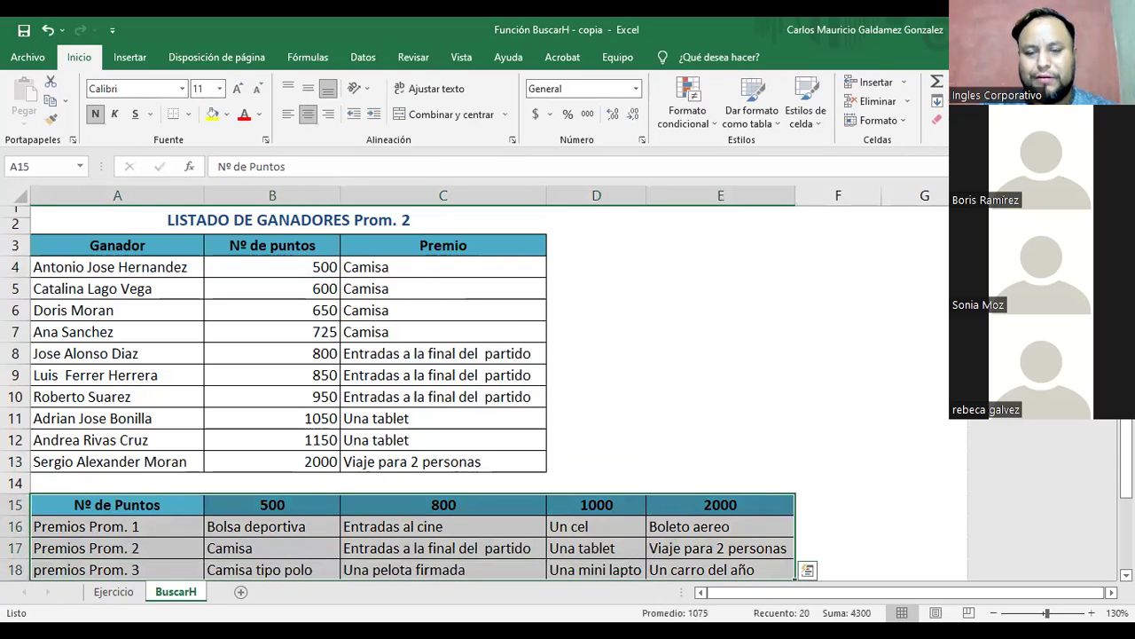
{"action": "left_click", "coordinate": [608, 504]}
{"action": "scroll", "coordinate": [588, 454], "scroll_direction": "down", "scroll_amount": 1}
{"action": "left_click_drag", "start_coordinate": [588, 454], "coordinate": [684, 535]}
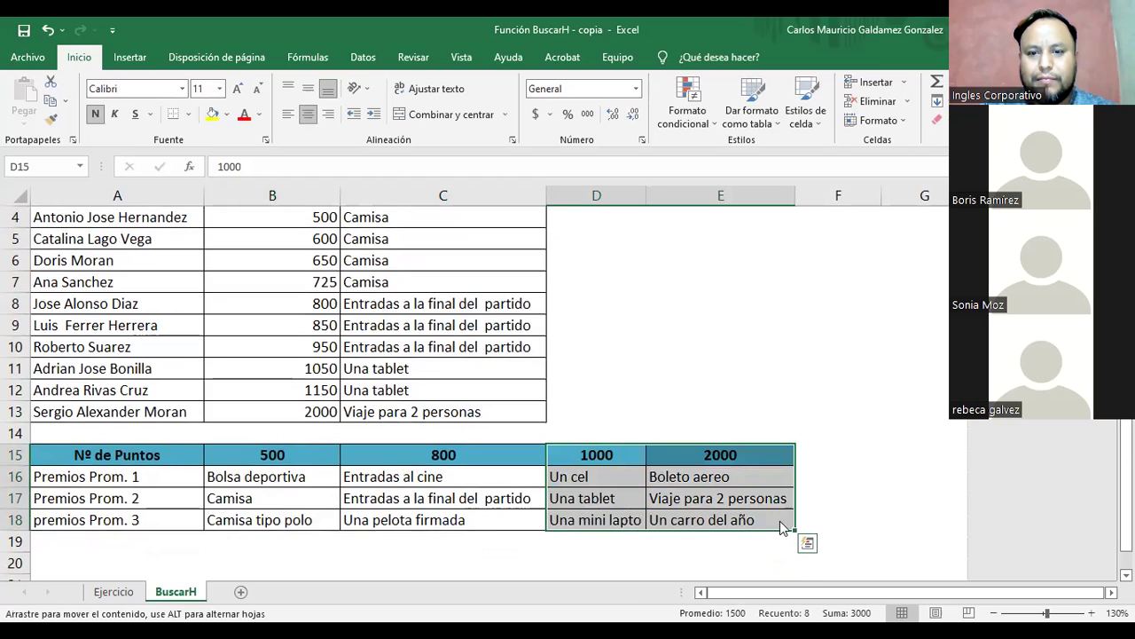
Shift the 1000 and 2000 columns right and enter 900 as the new threshold in D15.
{"action": "key", "text": "ctrl+z"}
{"action": "left_click", "coordinate": [577, 461]}
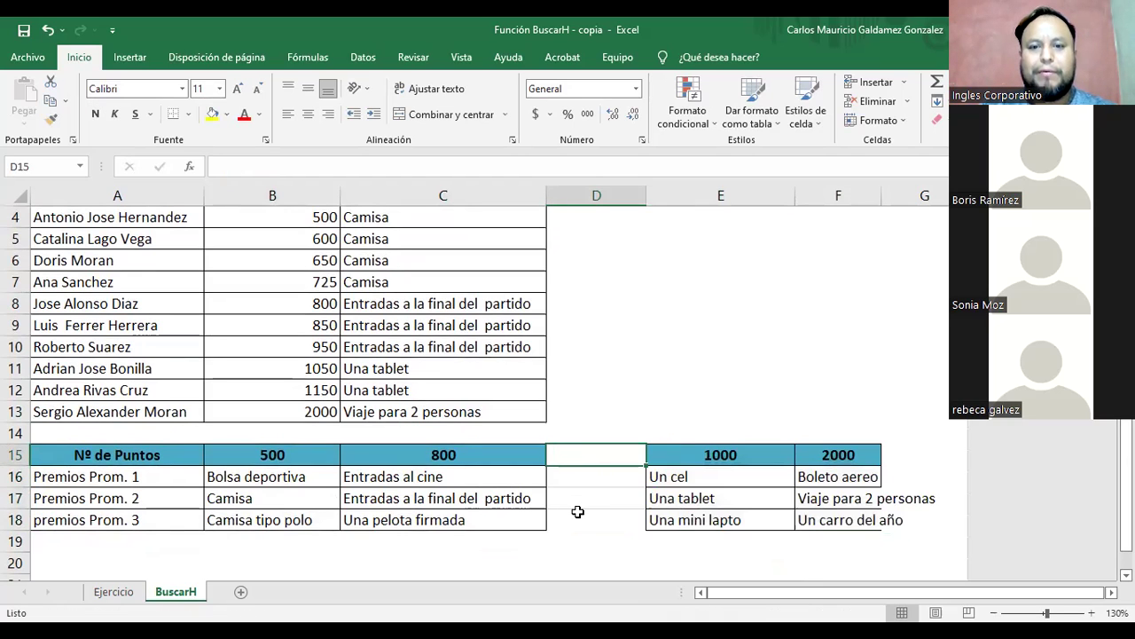
{"action": "type", "text": "900"}
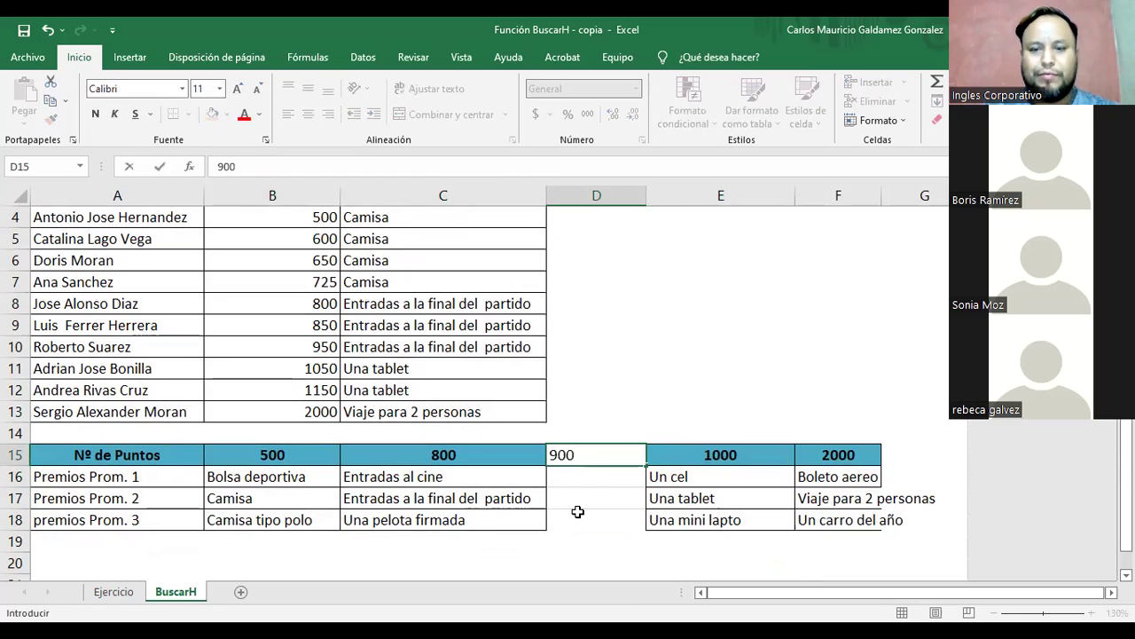
{"action": "key", "text": "Return"}
{"action": "key", "text": "Up"}
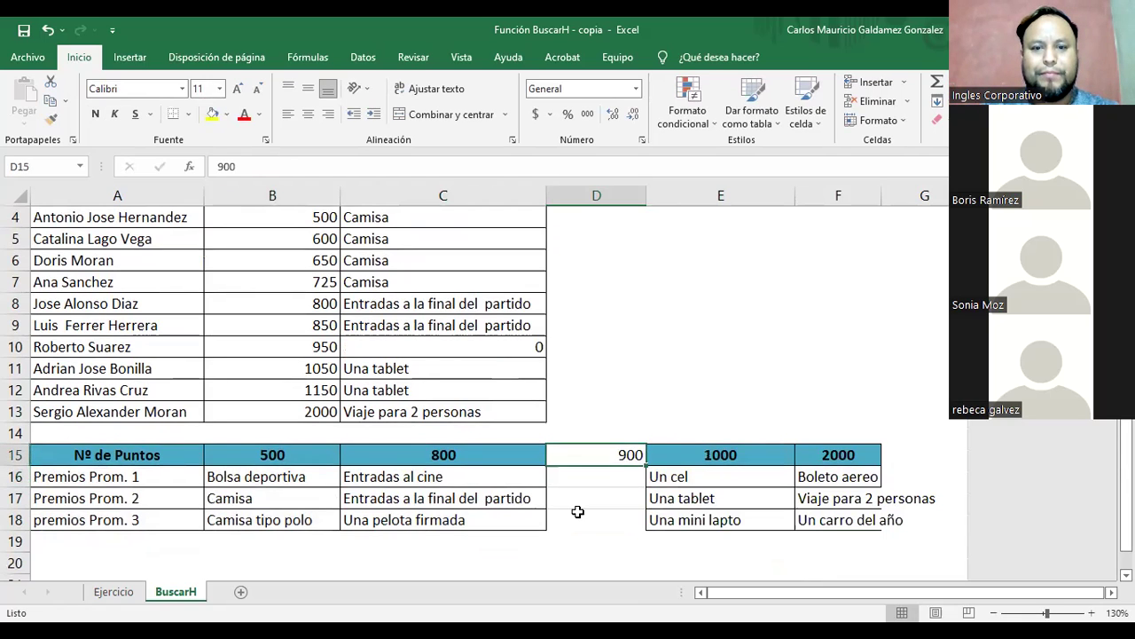
Enter SmartWatch in D16 and copy it into D17:D18 for the other promotions.
{"action": "left_click", "coordinate": [559, 483]}
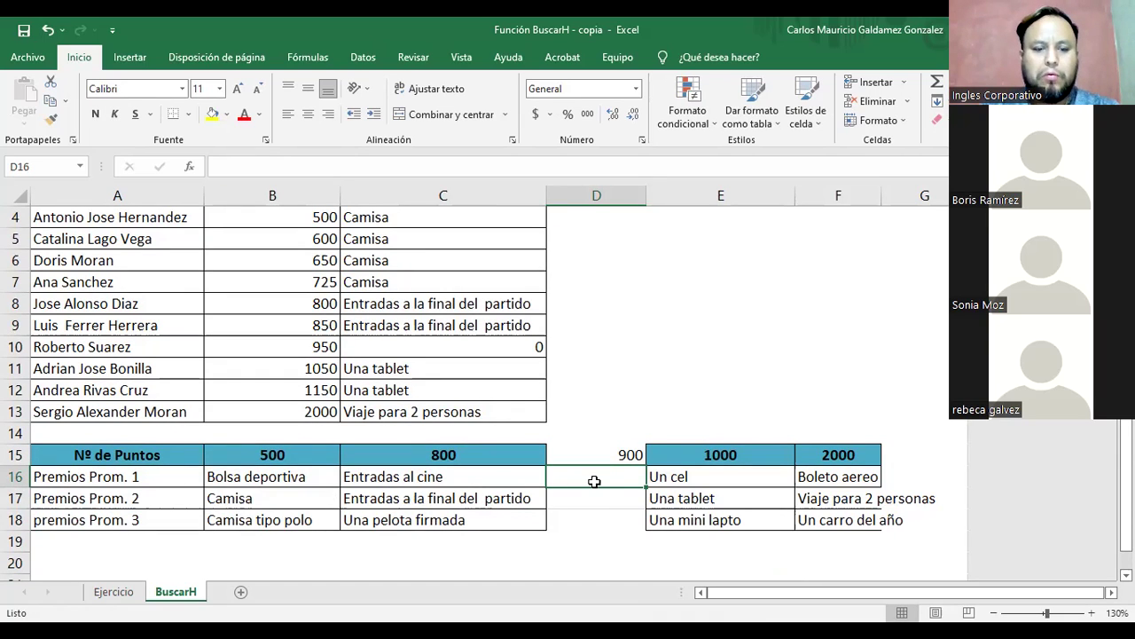
{"action": "type", "text": "Sm"}
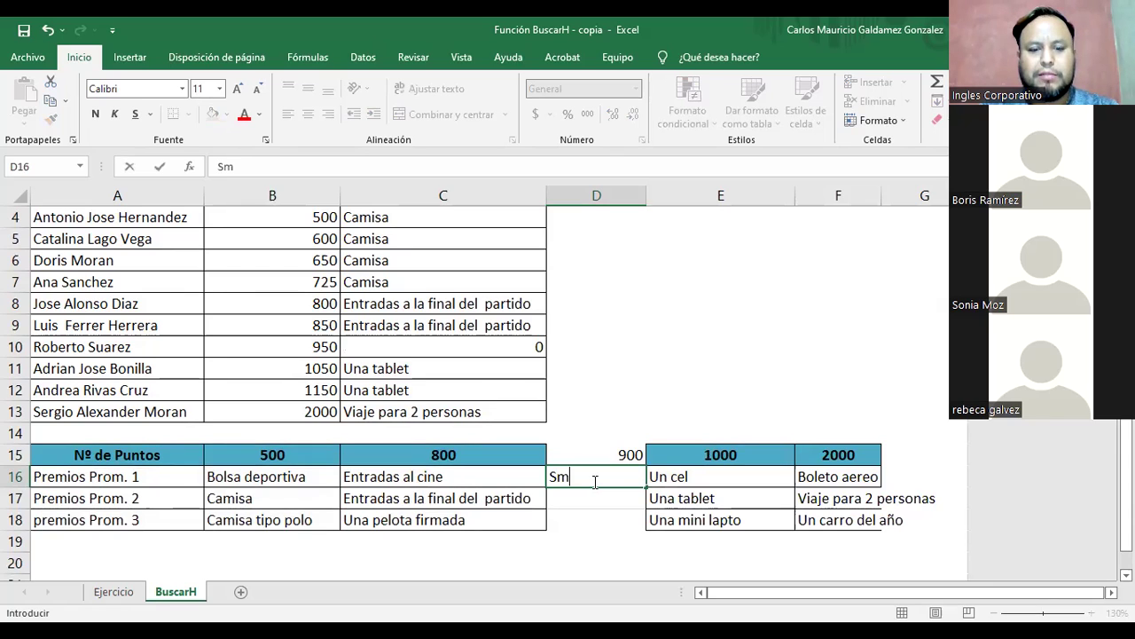
{"action": "type", "text": "art"}
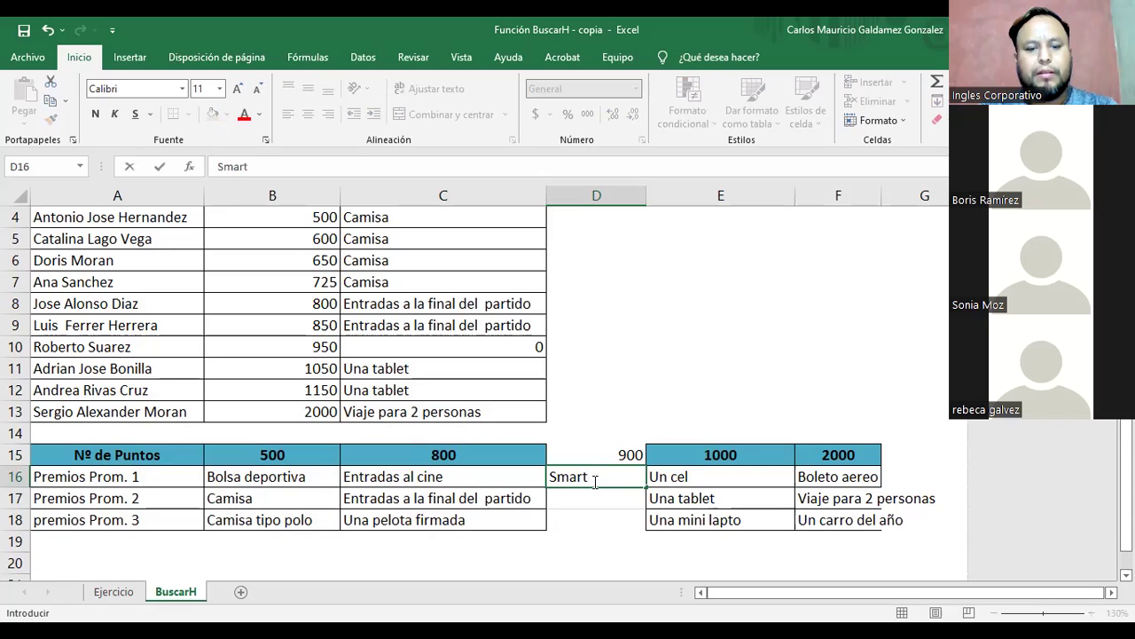
{"action": "type", "text": "Watch"}
{"action": "key", "text": "Return"}
{"action": "left_click", "coordinate": [594, 480]}
{"action": "key", "text": "ctrl+c"}
{"action": "key", "text": "Down"}
{"action": "key", "text": "shift+Down"}
{"action": "key", "text": "ctrl+v"}
{"action": "key", "text": "Up"}
{"action": "key", "text": "Up"}
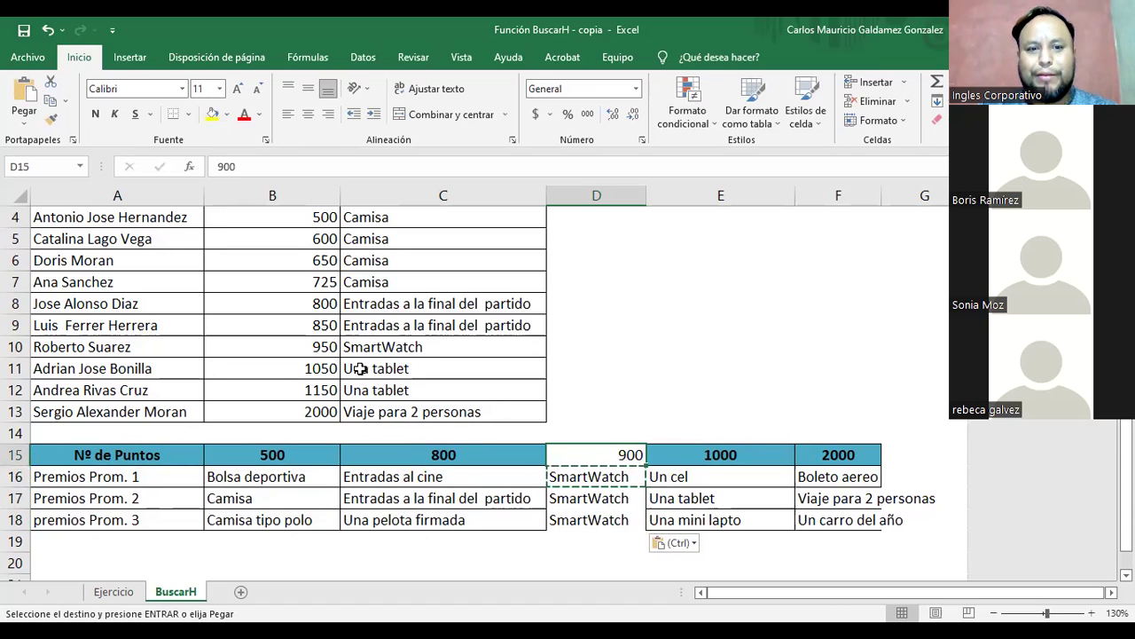
Format Painter the 800 header style onto the 900 header, undoing the stray paint on C16.
{"action": "left_click", "coordinate": [506, 455]}
{"action": "left_click", "coordinate": [50, 118]}
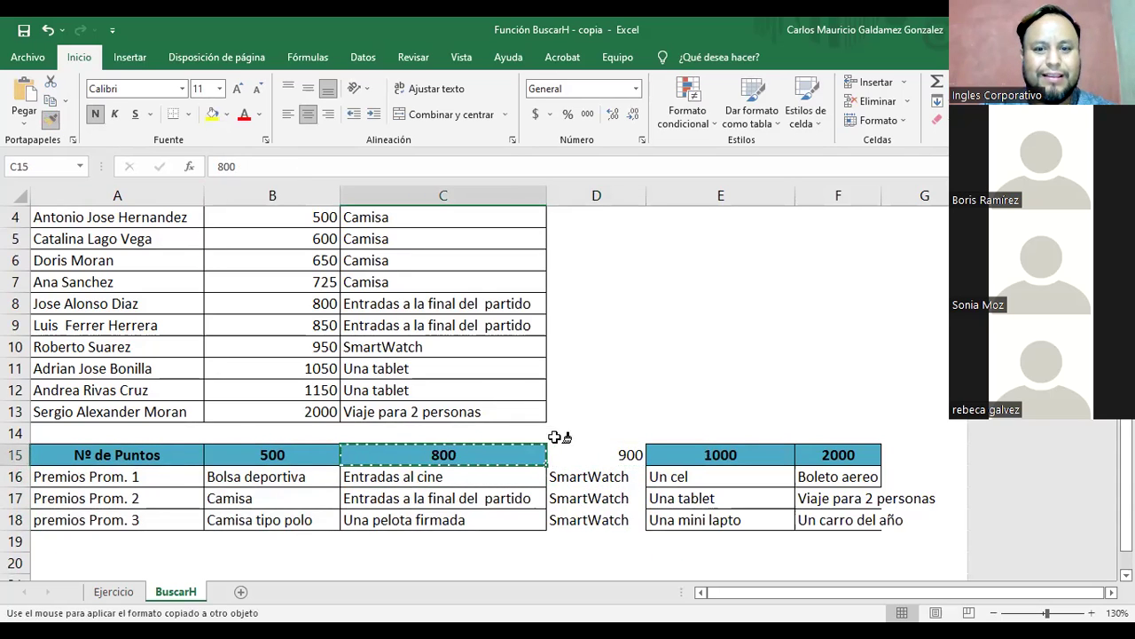
{"action": "left_click", "coordinate": [596, 455]}
{"action": "left_click", "coordinate": [465, 476]}
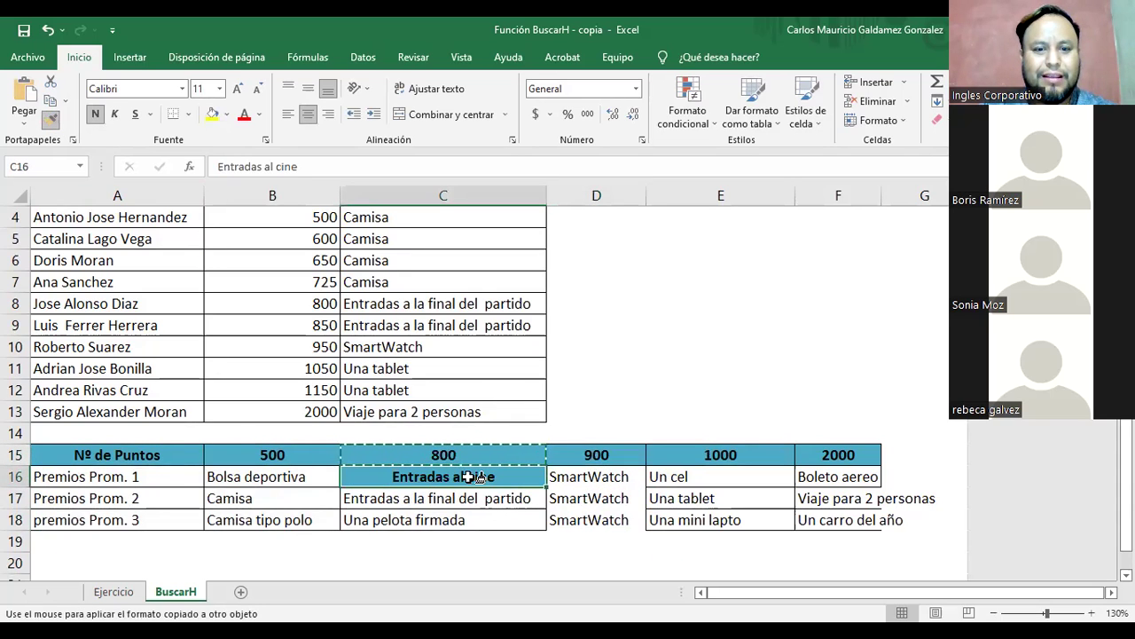
{"action": "key", "text": "ctrl+z"}
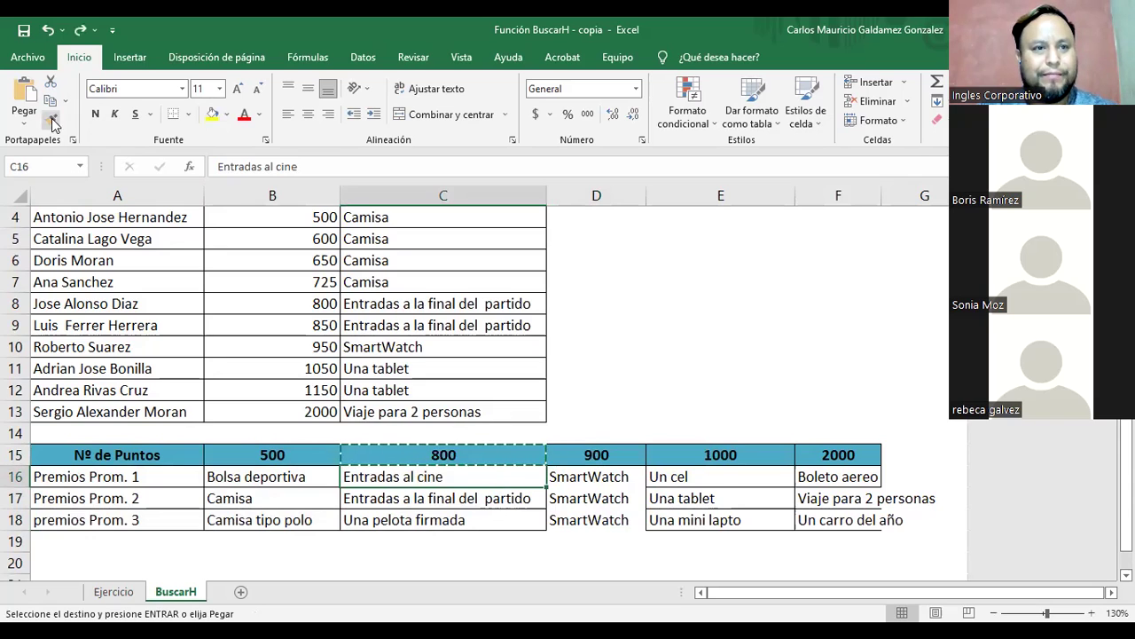
{"action": "key", "text": "Escape"}
Copy the C16:C18 prize cell formatting onto the SmartWatch cells D16:D18.
{"action": "left_click_drag", "start_coordinate": [381, 477], "coordinate": [408, 520]}
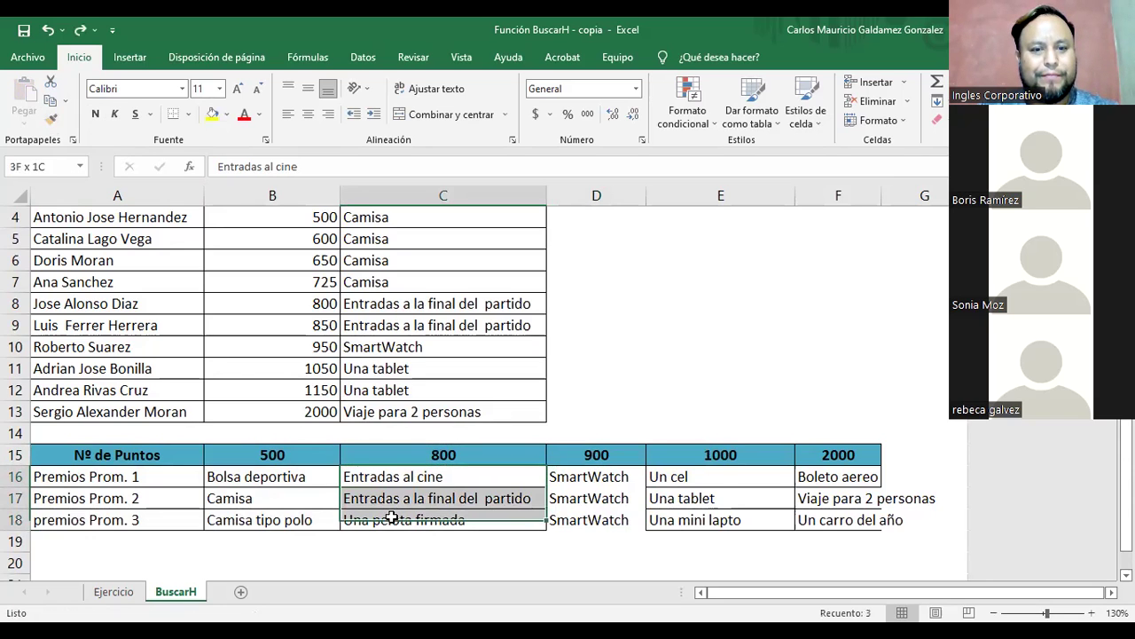
{"action": "left_click", "coordinate": [52, 115]}
{"action": "left_click_drag", "start_coordinate": [616, 479], "coordinate": [615, 520]}
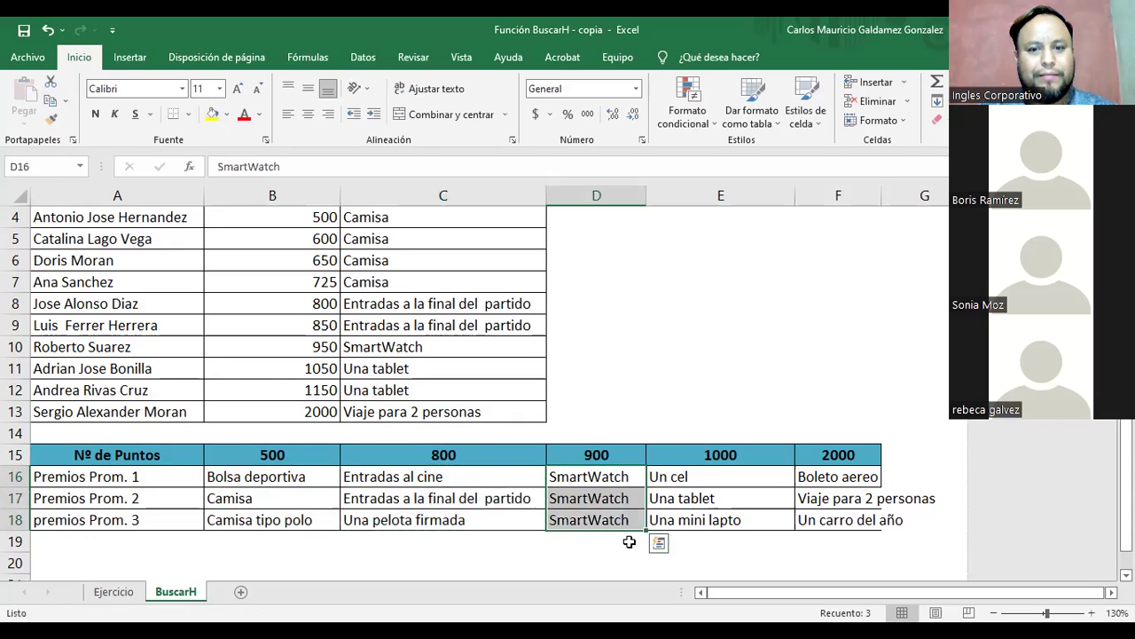
{"action": "left_click", "coordinate": [322, 346]}
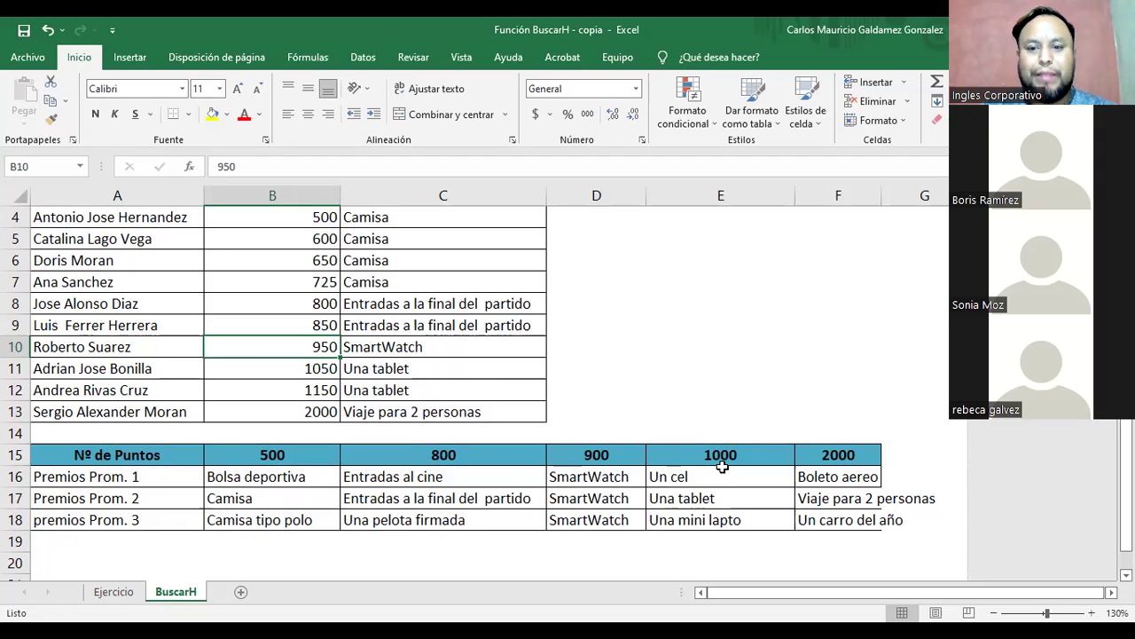
Autofit the 2000 and 1000 prize columns (F and E) to their longest entries.
{"action": "left_click_drag", "start_coordinate": [588, 479], "coordinate": [584, 526]}
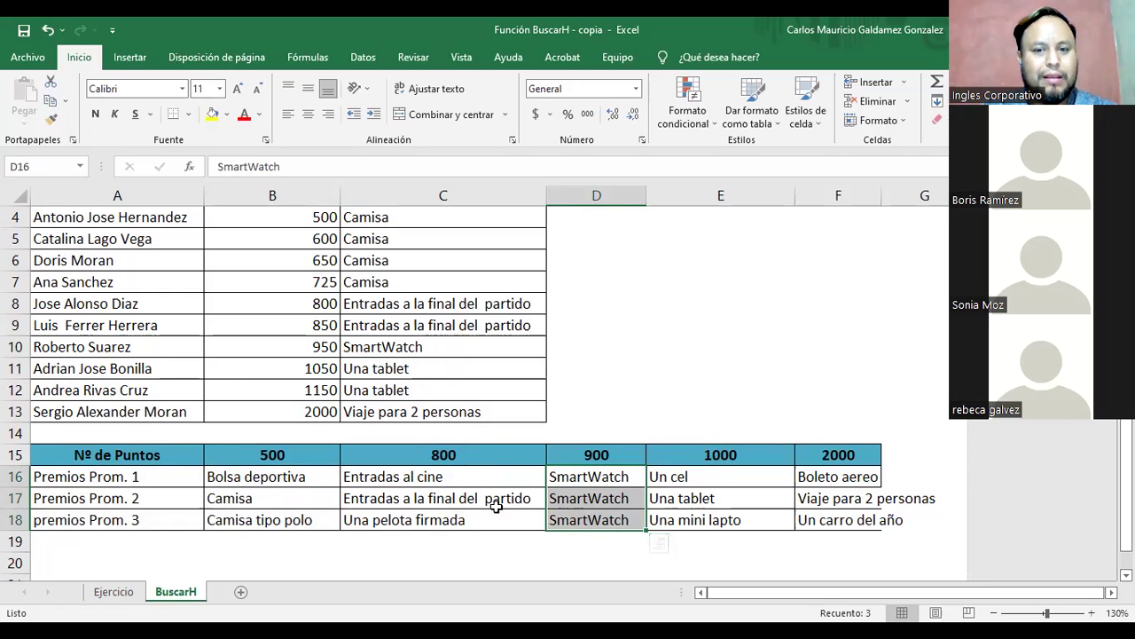
{"action": "scroll", "coordinate": [497, 473], "scroll_direction": "up", "scroll_amount": 1}
{"action": "scroll", "coordinate": [358, 494], "scroll_direction": "down", "scroll_amount": 1}
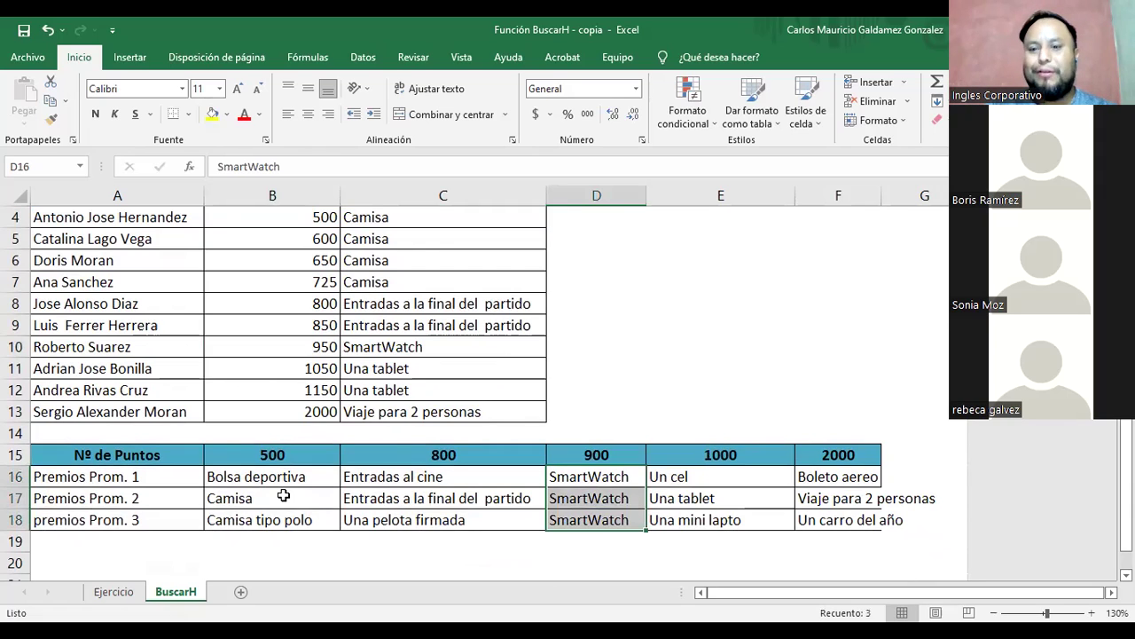
{"action": "double_click", "coordinate": [881, 194]}
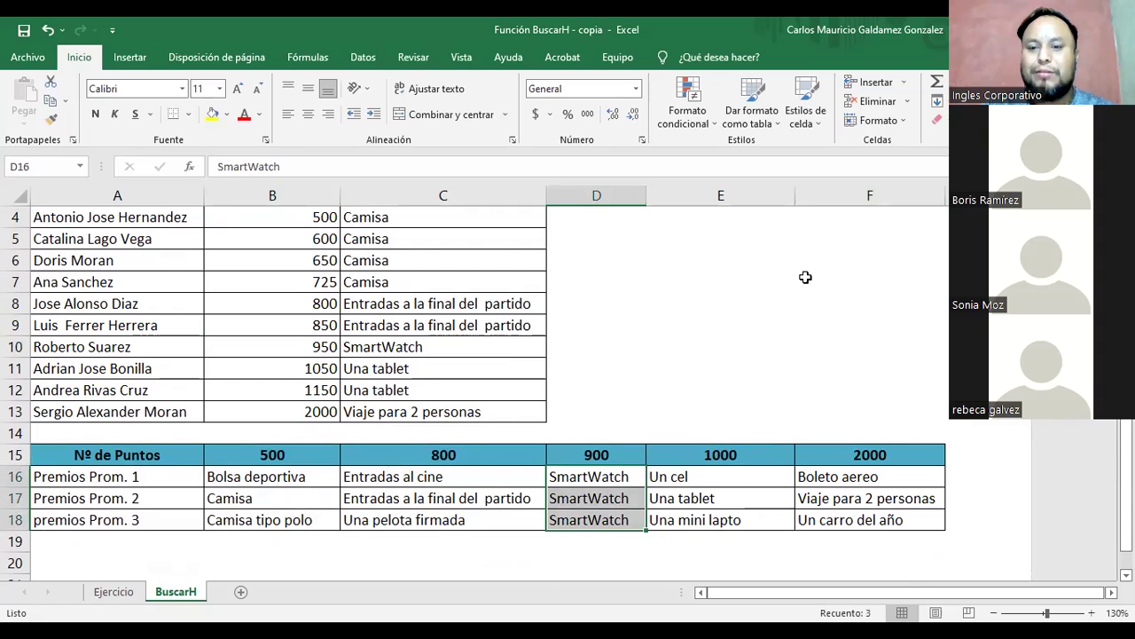
{"action": "double_click", "coordinate": [794, 202]}
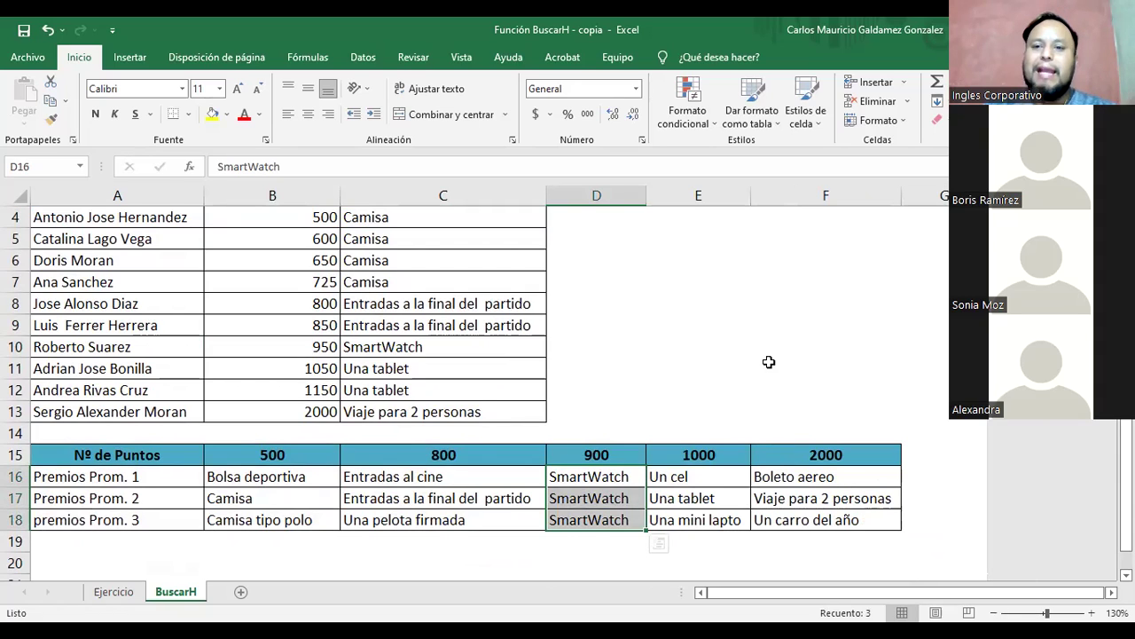
{"action": "scroll", "coordinate": [770, 361], "scroll_direction": "up", "scroll_amount": 2}
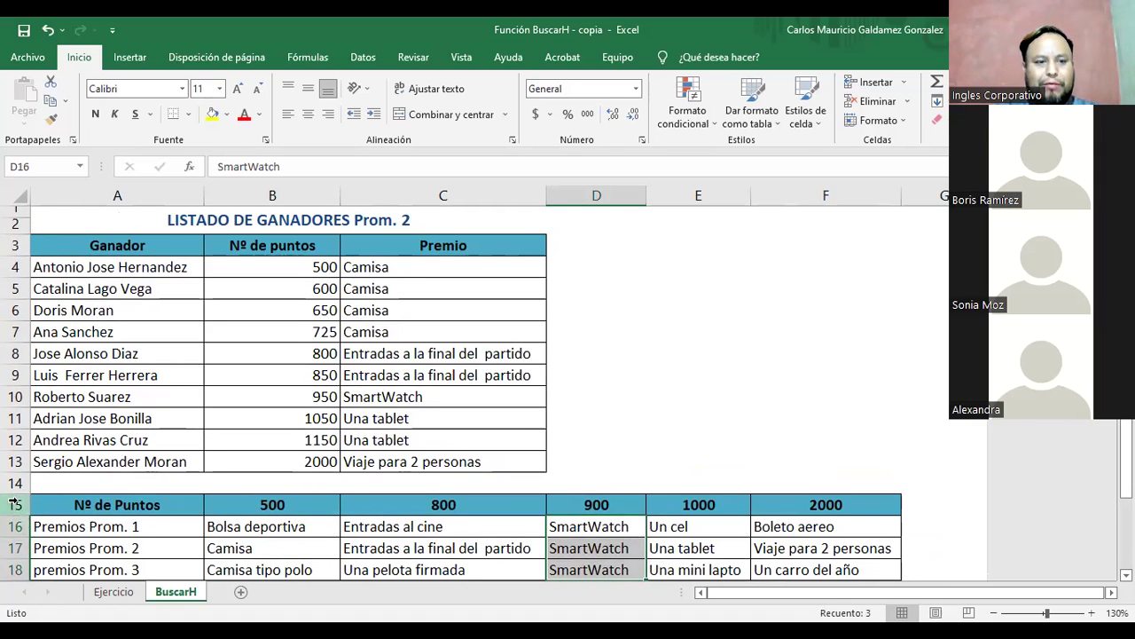
Shorten row 14 to about 6.75 and review C10's BUSCARH formula for the 950-point winner.
{"action": "left_click_drag", "start_coordinate": [12, 484], "coordinate": [11, 480]}
{"action": "left_click", "coordinate": [586, 536]}
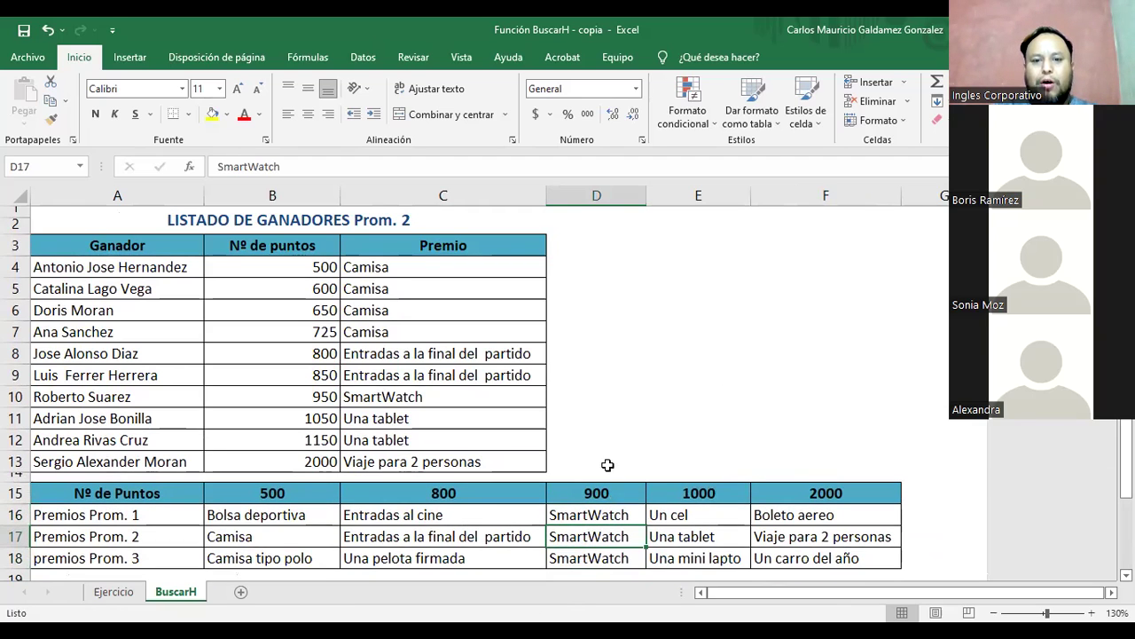
{"action": "left_click", "coordinate": [566, 498]}
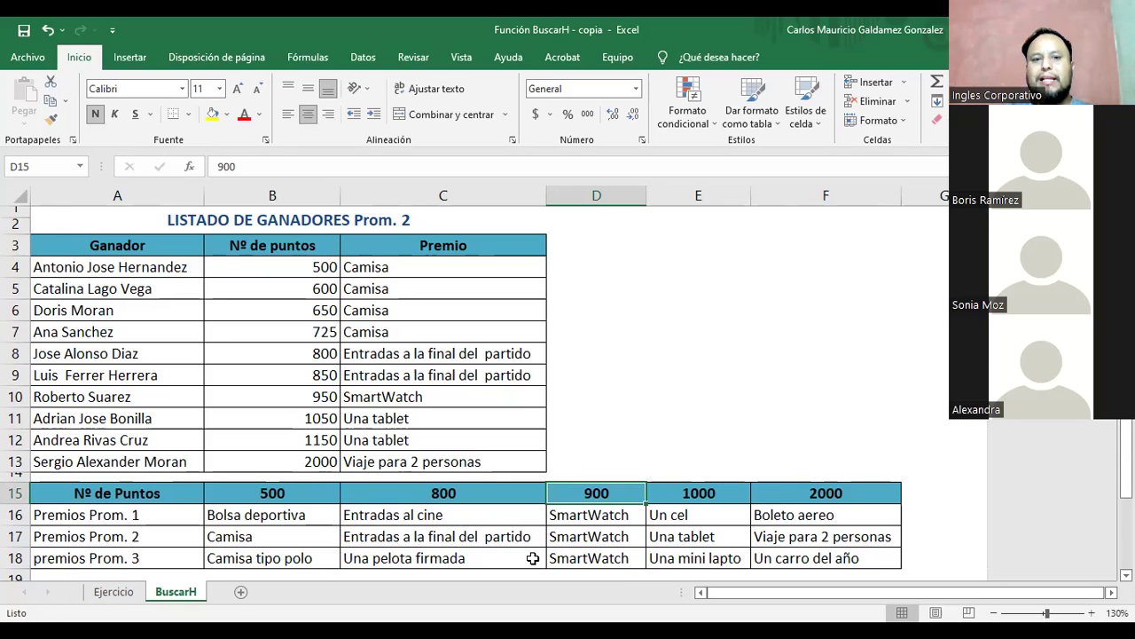
{"action": "left_click", "coordinate": [362, 401]}
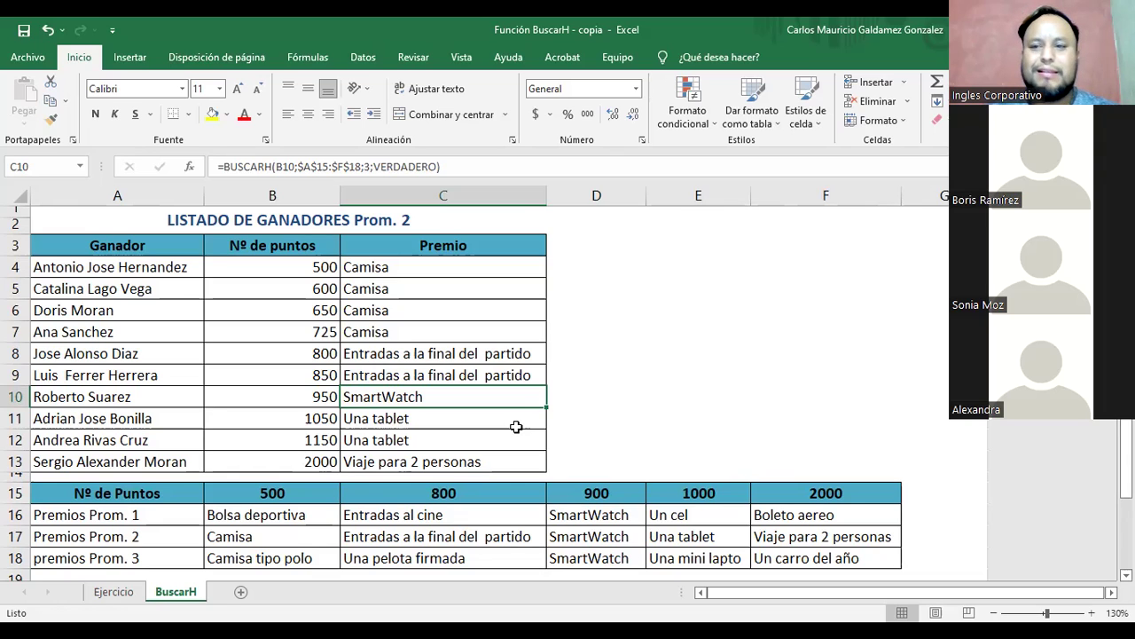
Centre the winners' point values in B4:B13.
{"action": "left_click_drag", "start_coordinate": [273, 274], "coordinate": [268, 457]}
{"action": "left_click", "coordinate": [307, 113]}
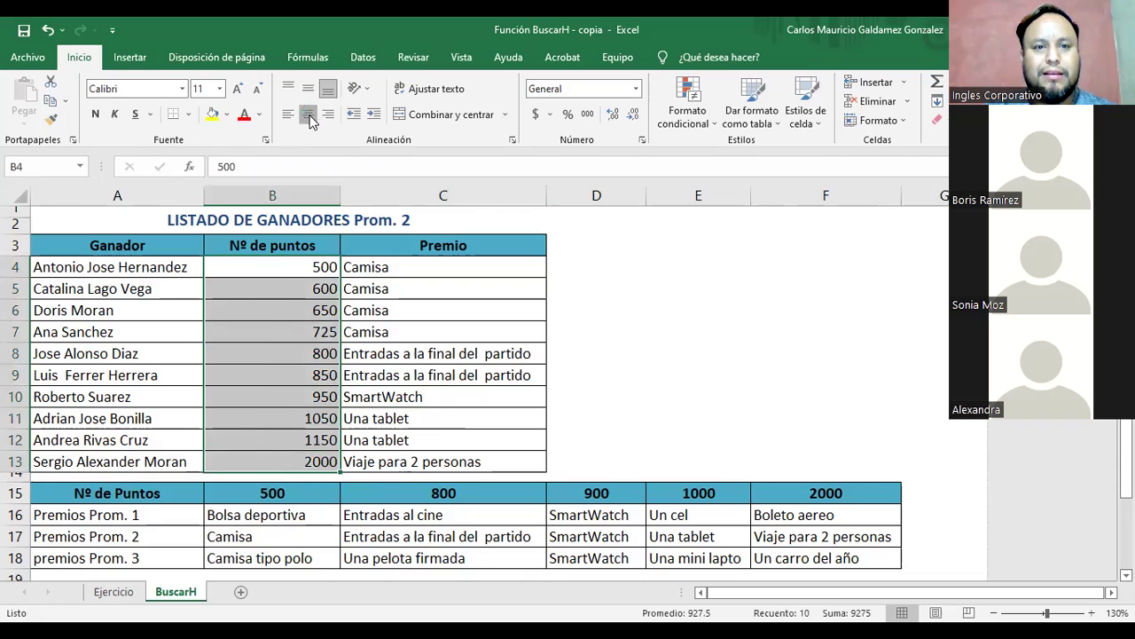
{"action": "left_click", "coordinate": [401, 390]}
{"action": "left_click_drag", "start_coordinate": [152, 269], "coordinate": [157, 461]}
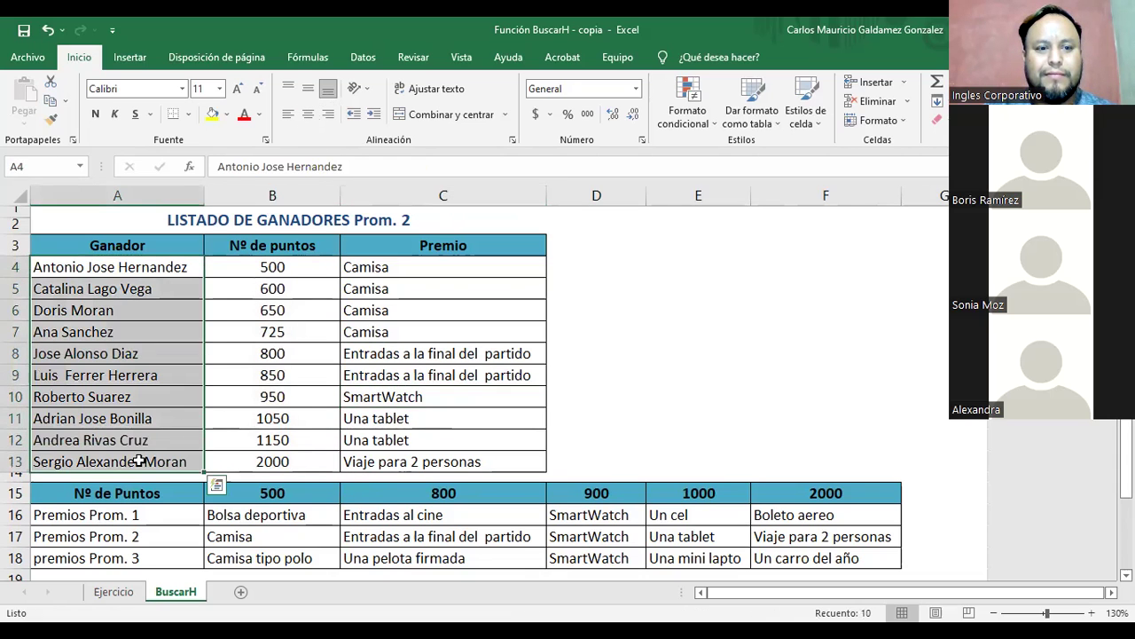
{"action": "left_click", "coordinate": [269, 401]}
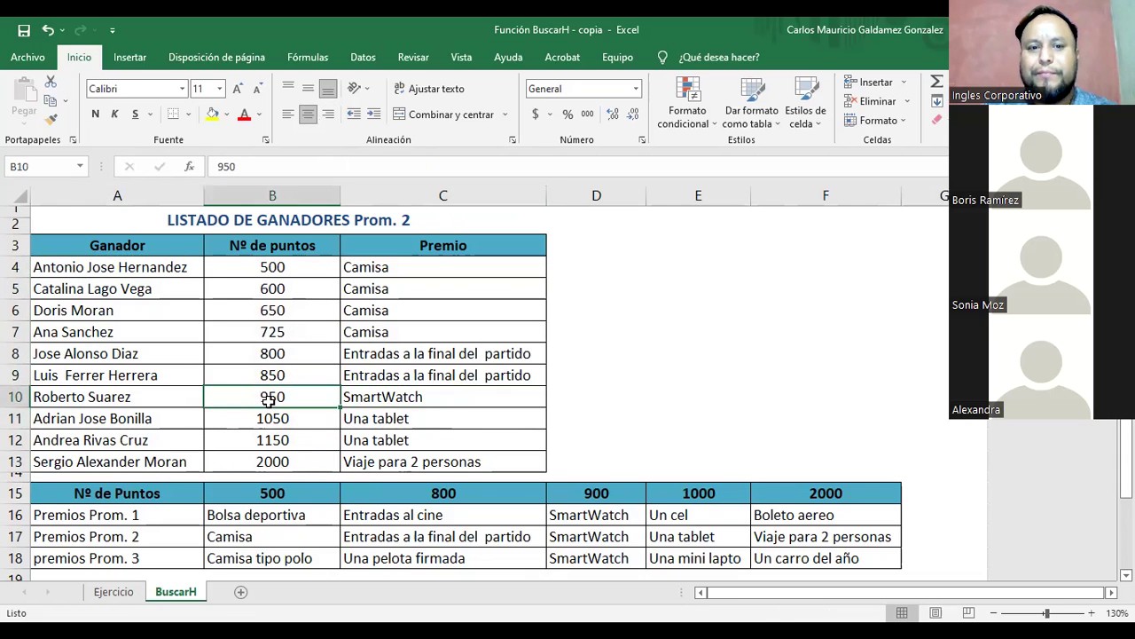
Review the winners list, then return to the presentation and advance to the next slide.
{"action": "left_click", "coordinate": [278, 271]}
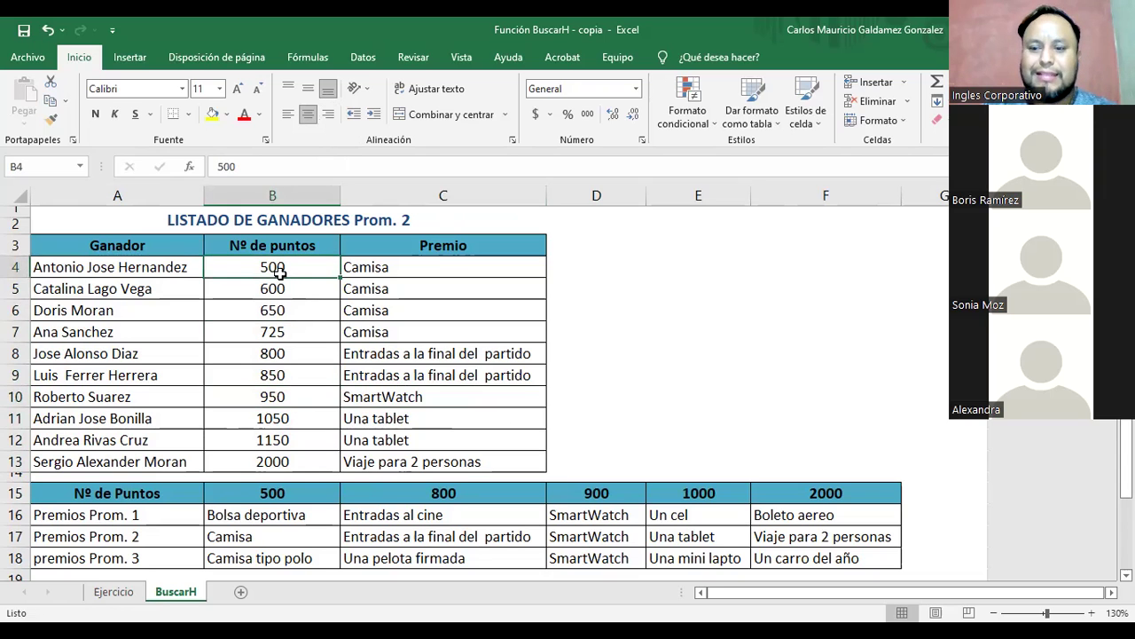
{"action": "left_click_drag", "start_coordinate": [133, 268], "coordinate": [416, 461]}
{"action": "left_click", "coordinate": [416, 460]}
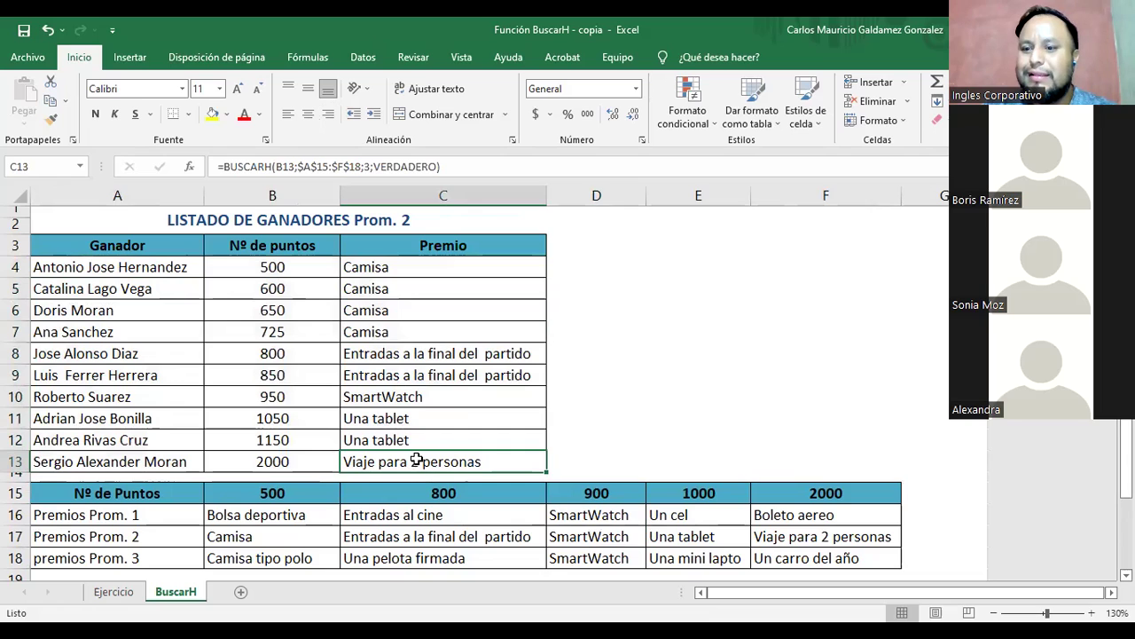
{"action": "left_click", "coordinate": [145, 270]}
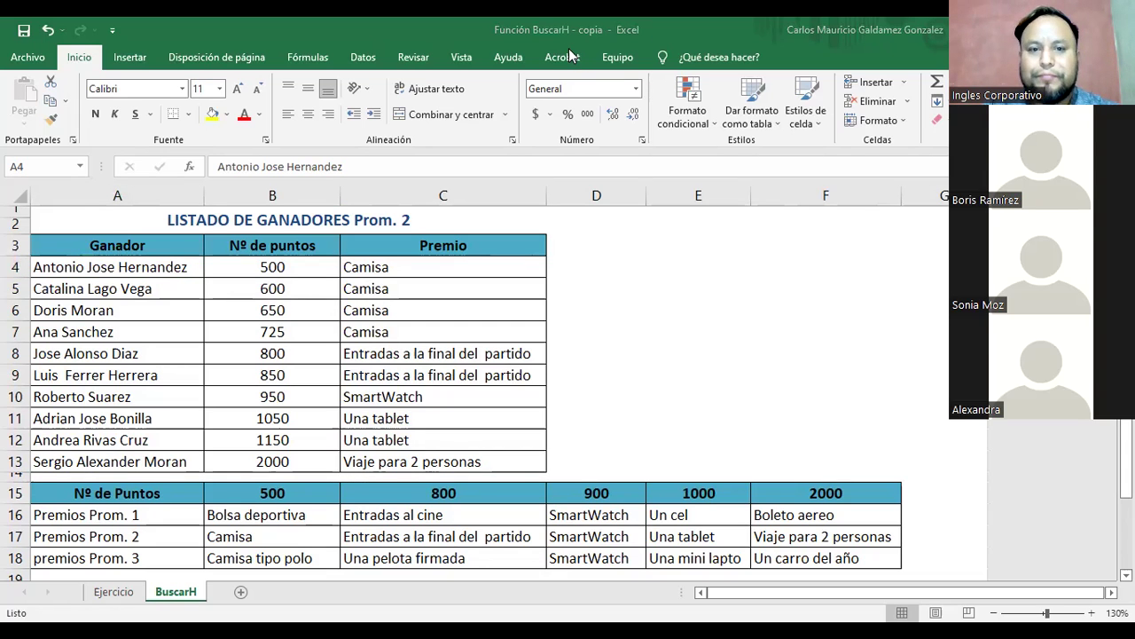
{"action": "key", "text": "alt+Tab"}
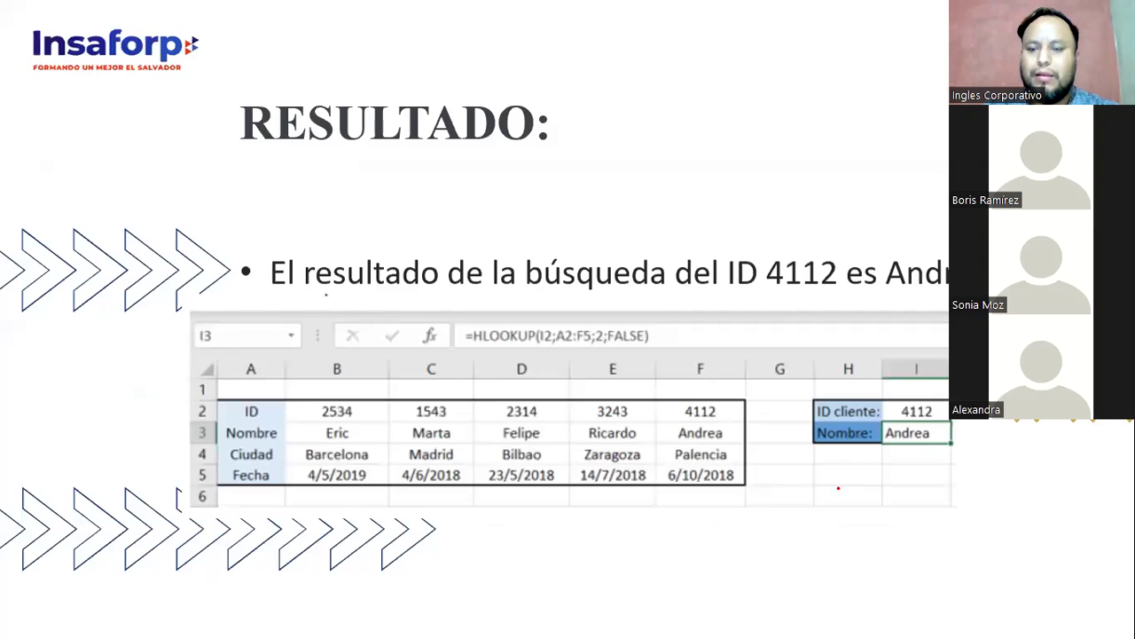
{"action": "key", "text": "Right"}
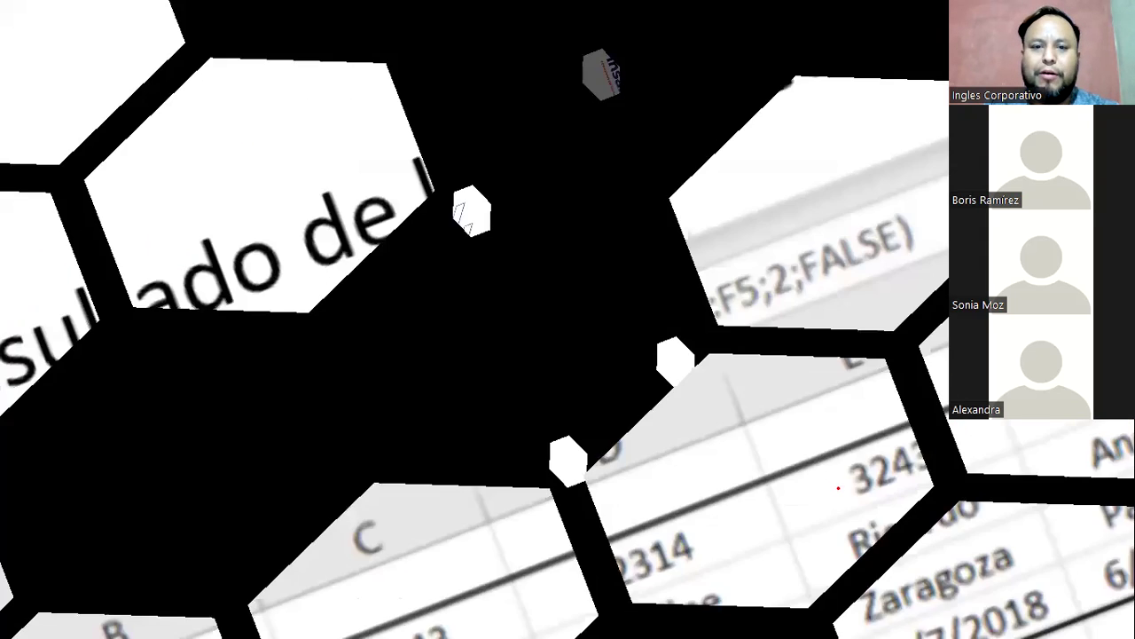
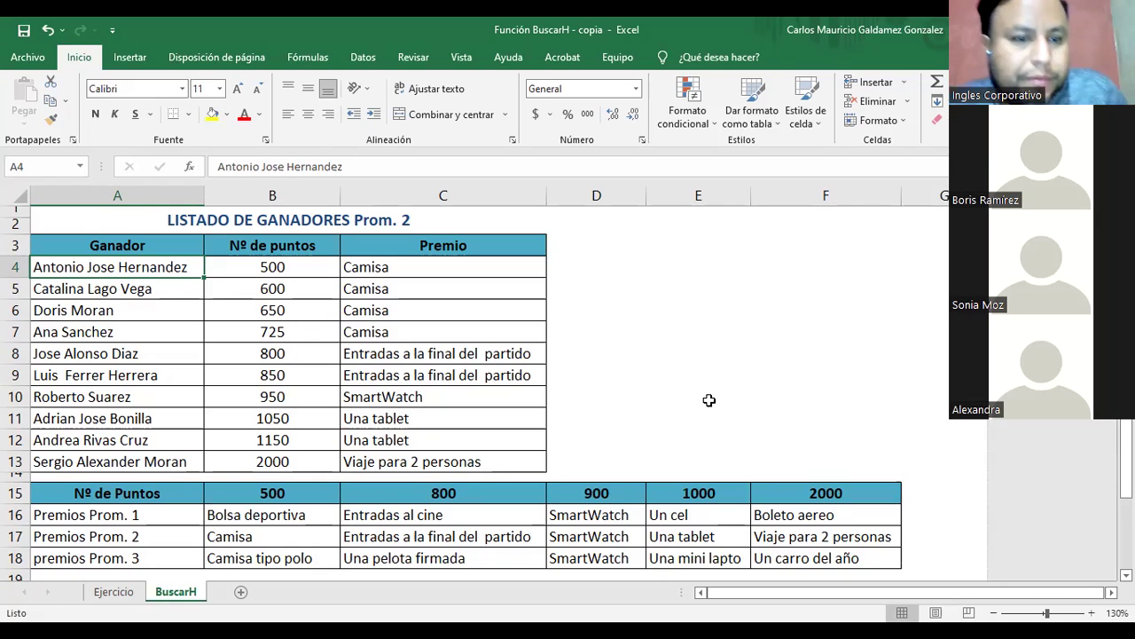
Inspect the C4 lookup's ranges, the Prom. 2 prizes row and the Prom. 2 winners list.
{"action": "left_click", "coordinate": [376, 272]}
{"action": "left_click", "coordinate": [366, 168]}
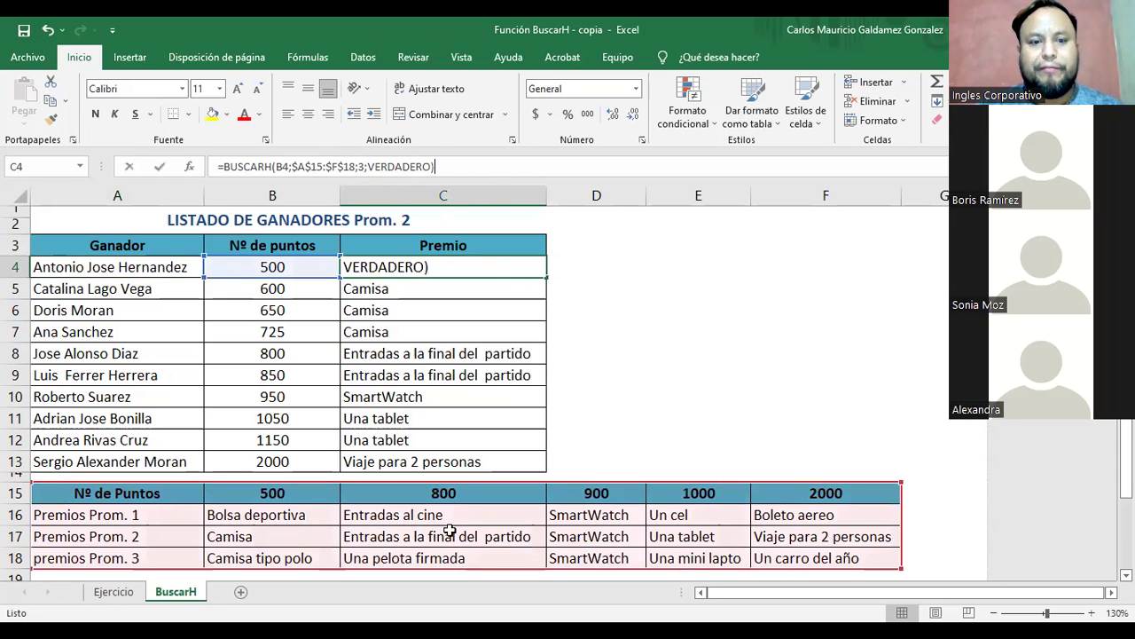
{"action": "left_click", "coordinate": [42, 537]}
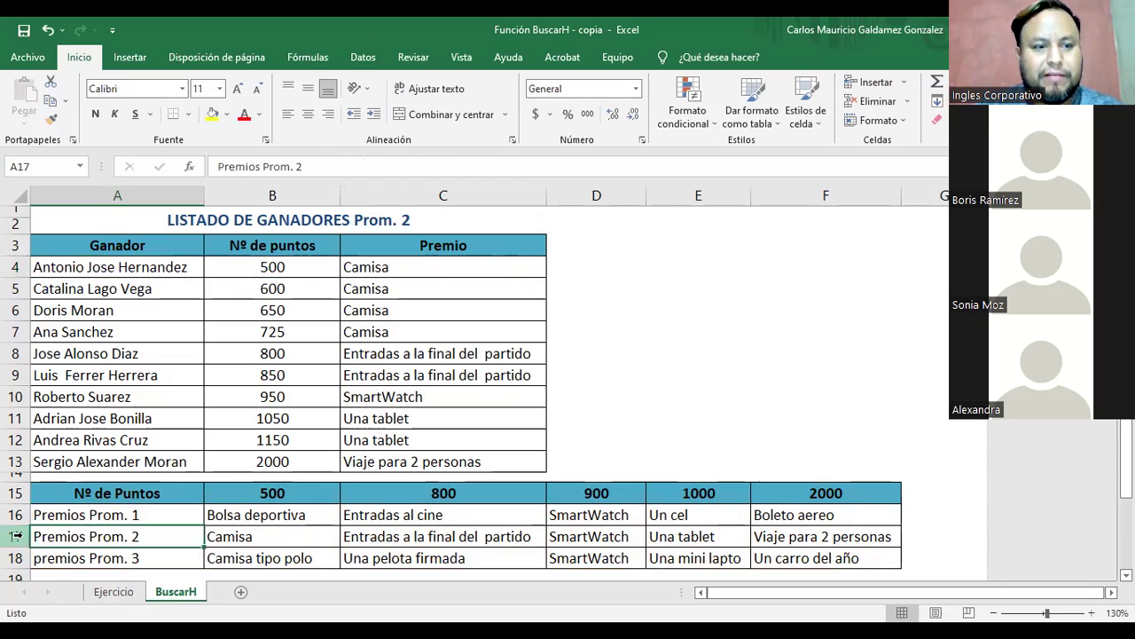
{"action": "left_click_drag", "start_coordinate": [42, 537], "coordinate": [840, 538]}
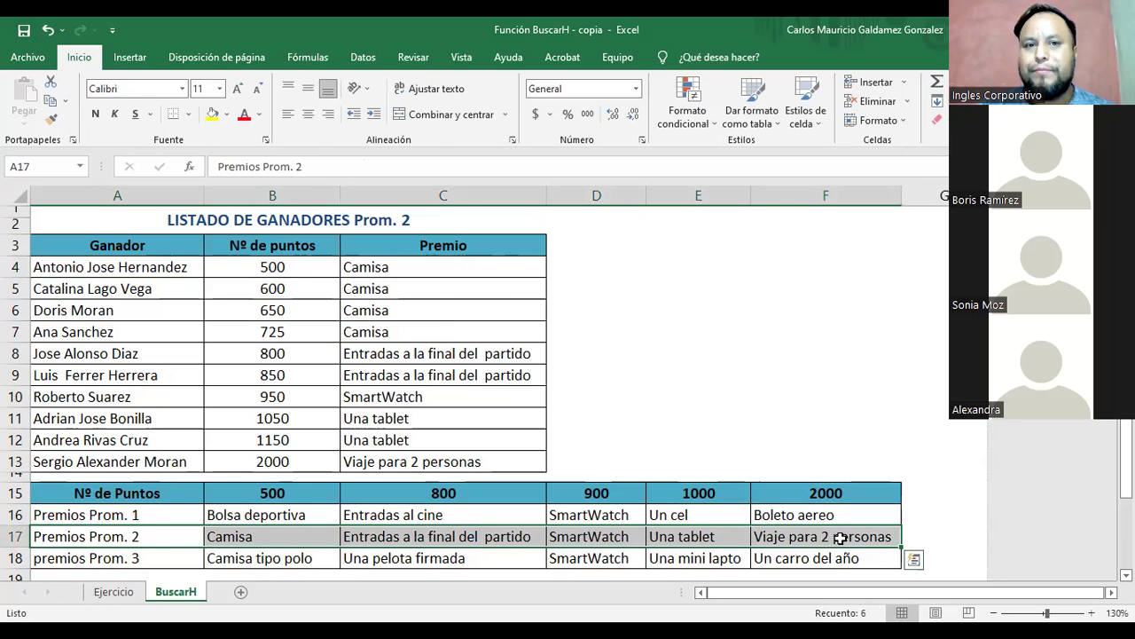
{"action": "left_click_drag", "start_coordinate": [248, 221], "coordinate": [264, 466]}
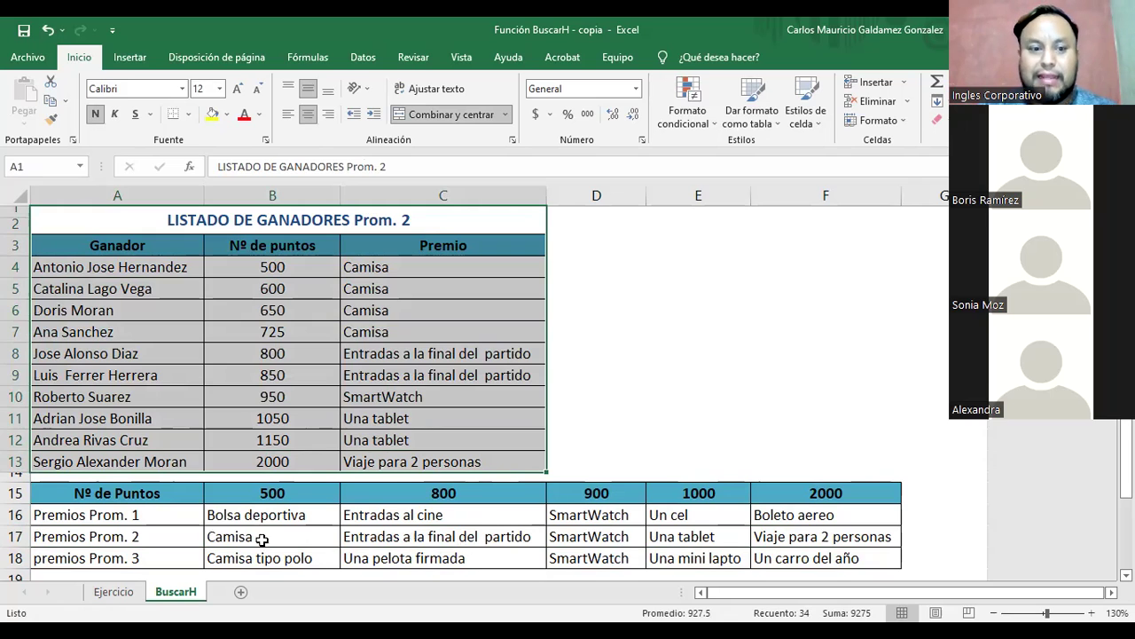
Recheck the C4 formula against the 500-point prizes for Prom. 2 and Prom. 3.
{"action": "left_click", "coordinate": [375, 266]}
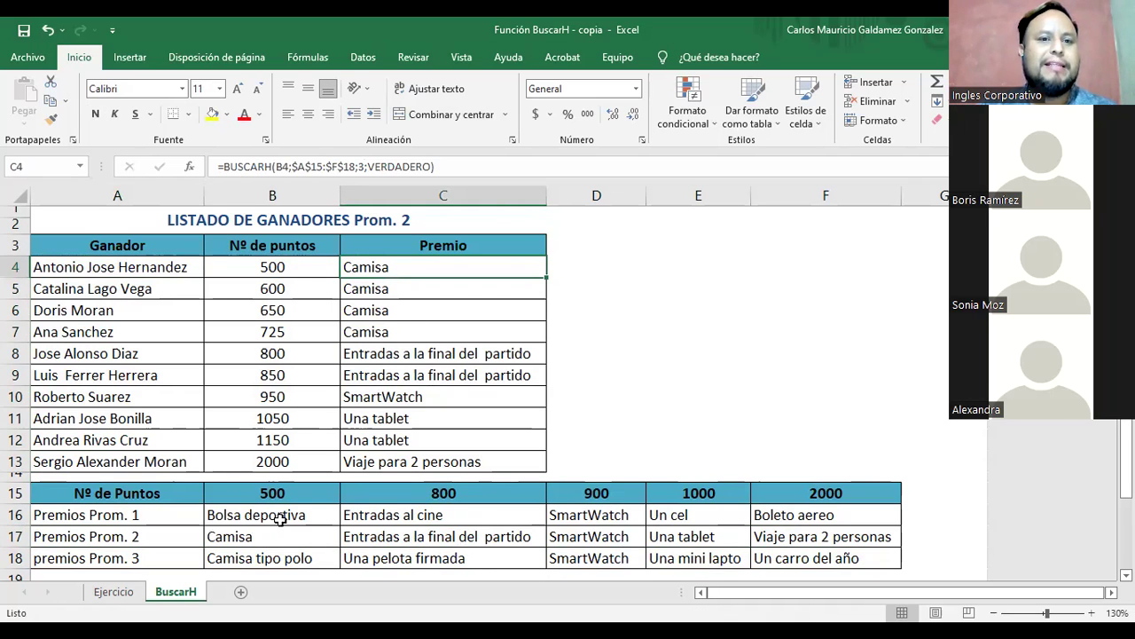
{"action": "left_click", "coordinate": [246, 531]}
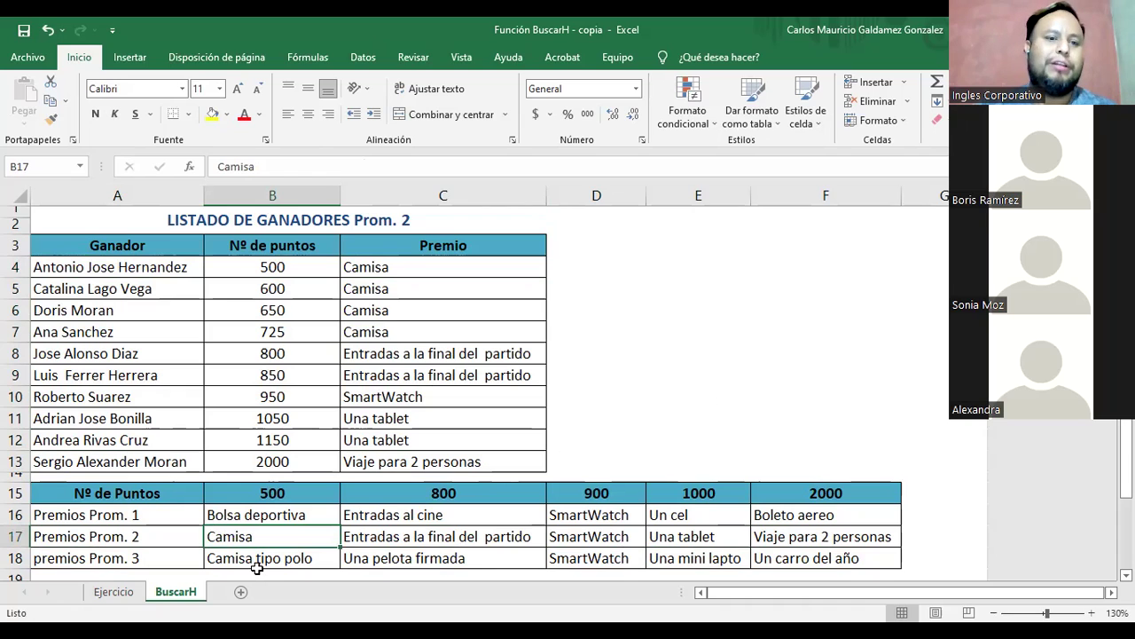
{"action": "left_click", "coordinate": [253, 564]}
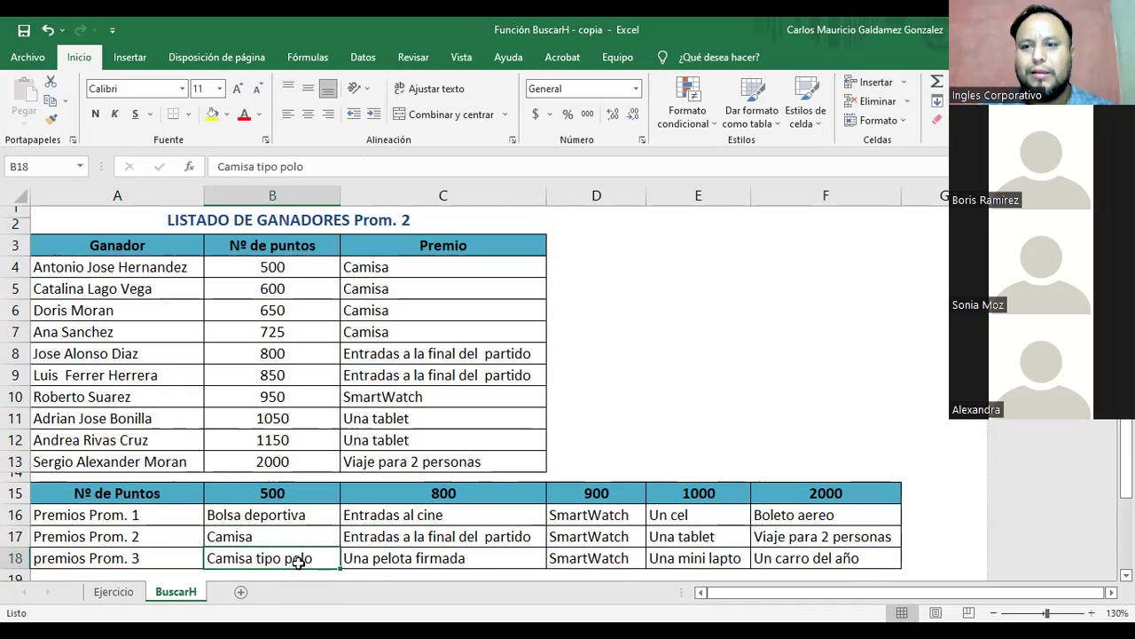
{"action": "left_click", "coordinate": [217, 535]}
{"action": "left_click_drag", "start_coordinate": [112, 538], "coordinate": [837, 537]}
{"action": "left_click_drag", "start_coordinate": [477, 545], "coordinate": [135, 536]}
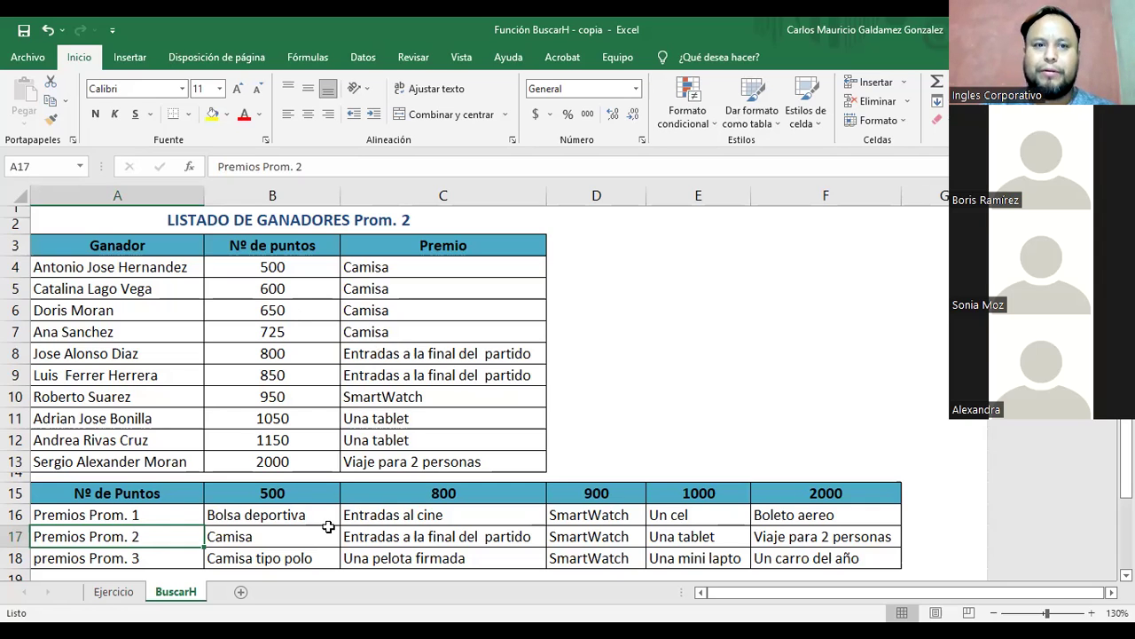
Shorten the title row 2, select the winners list, and start a new blank workbook.
{"action": "left_click", "coordinate": [204, 220]}
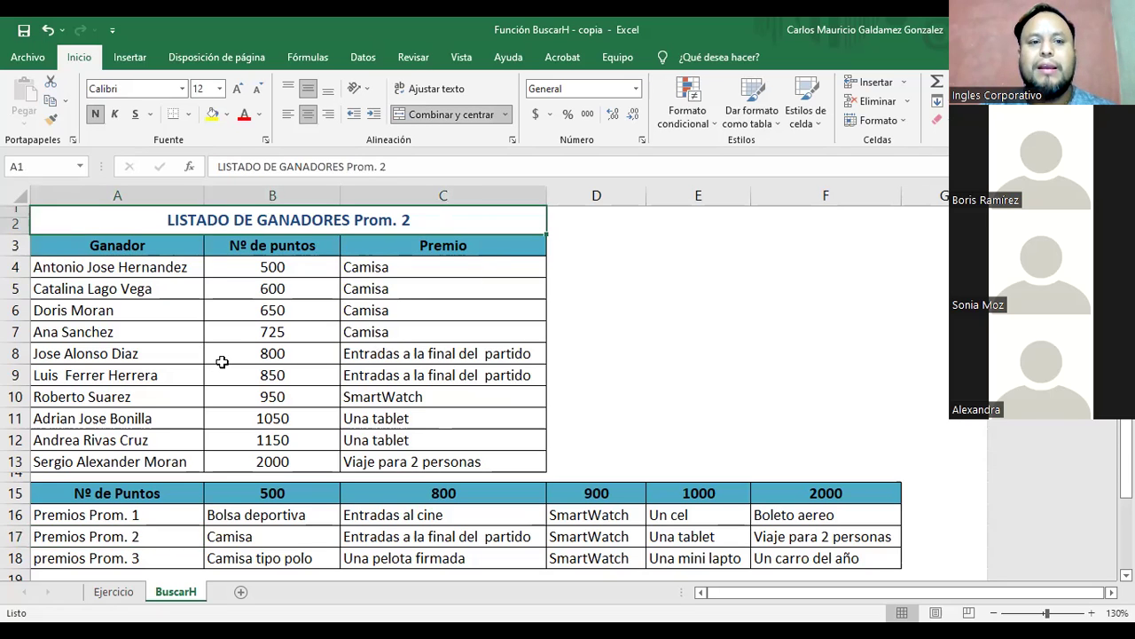
{"action": "left_click_drag", "start_coordinate": [11, 239], "coordinate": [11, 230]}
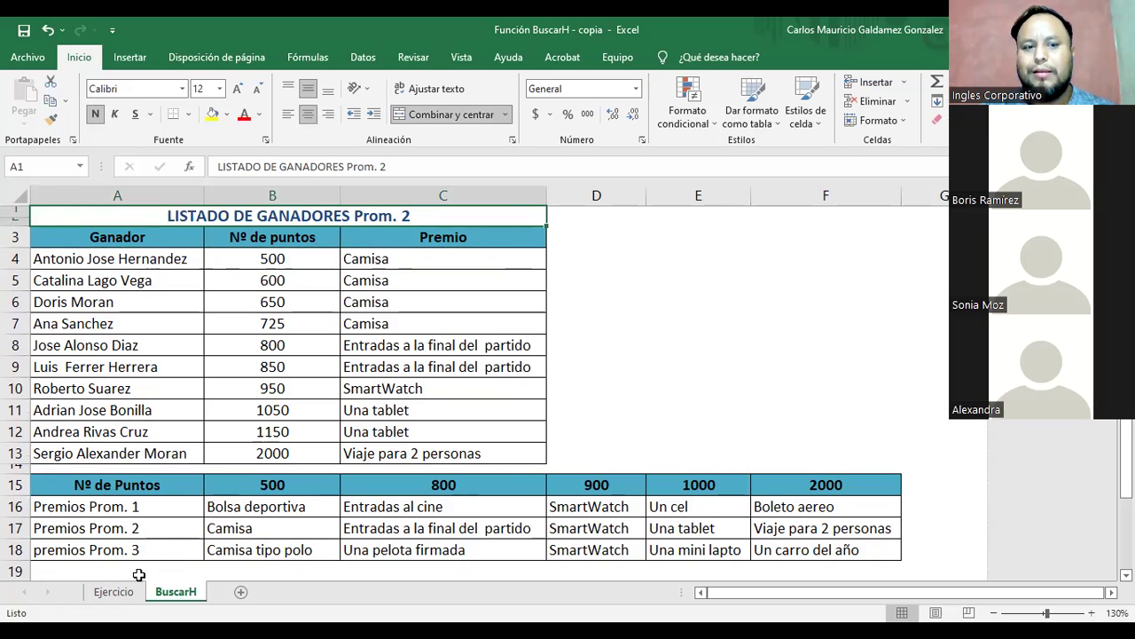
{"action": "left_click", "coordinate": [154, 529]}
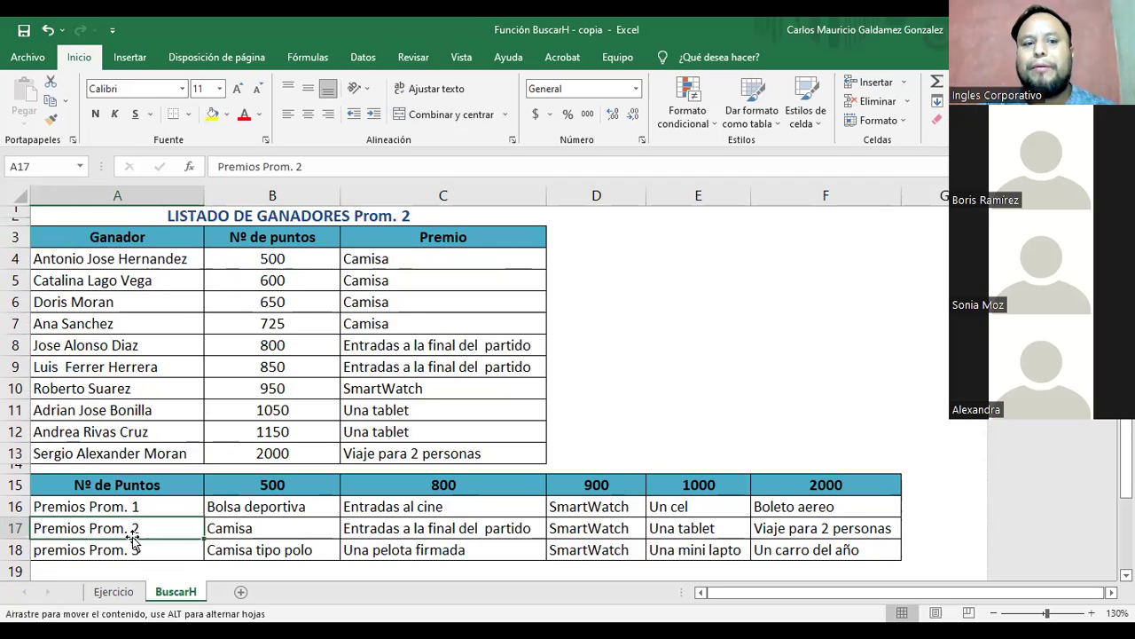
{"action": "left_click_drag", "start_coordinate": [132, 529], "coordinate": [807, 529]}
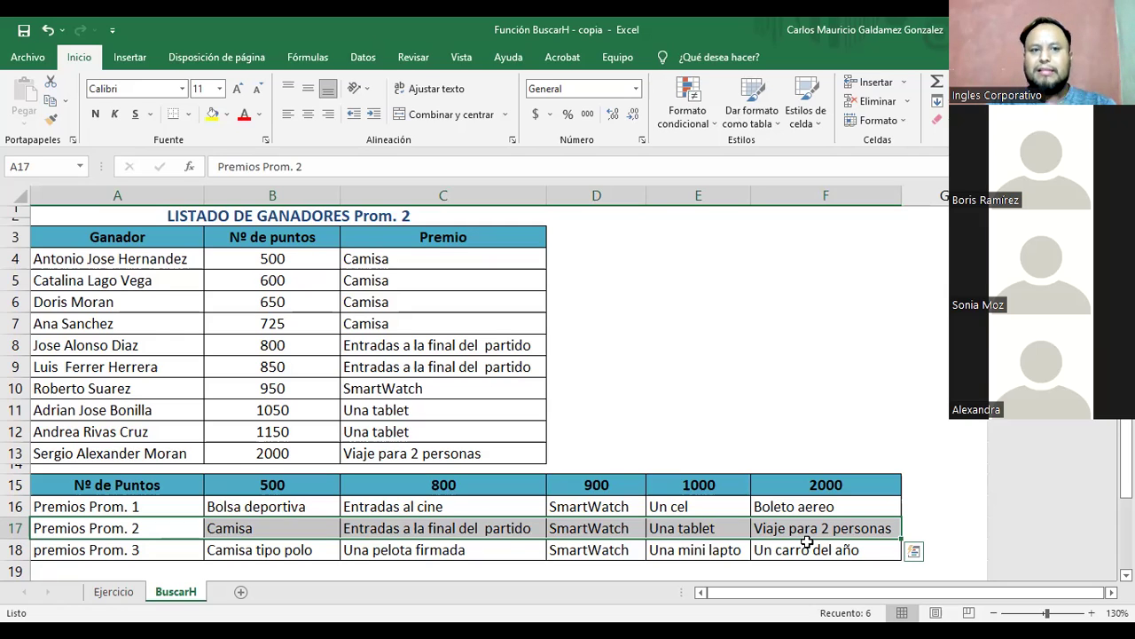
{"action": "left_click_drag", "start_coordinate": [144, 218], "coordinate": [232, 456]}
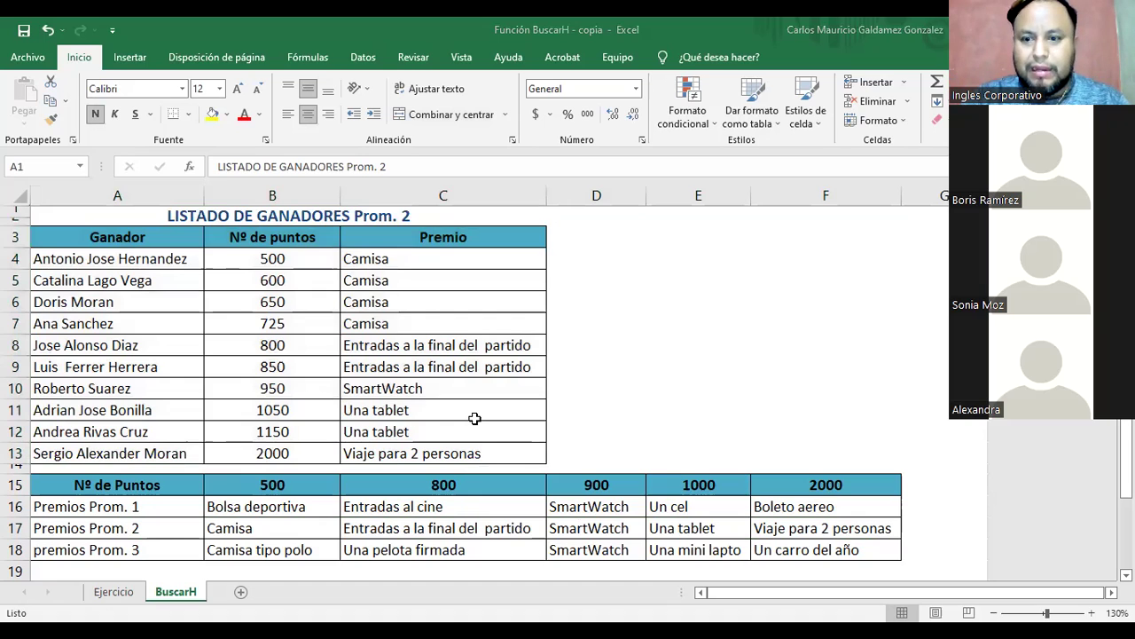
{"action": "key", "text": "ctrl+n"}
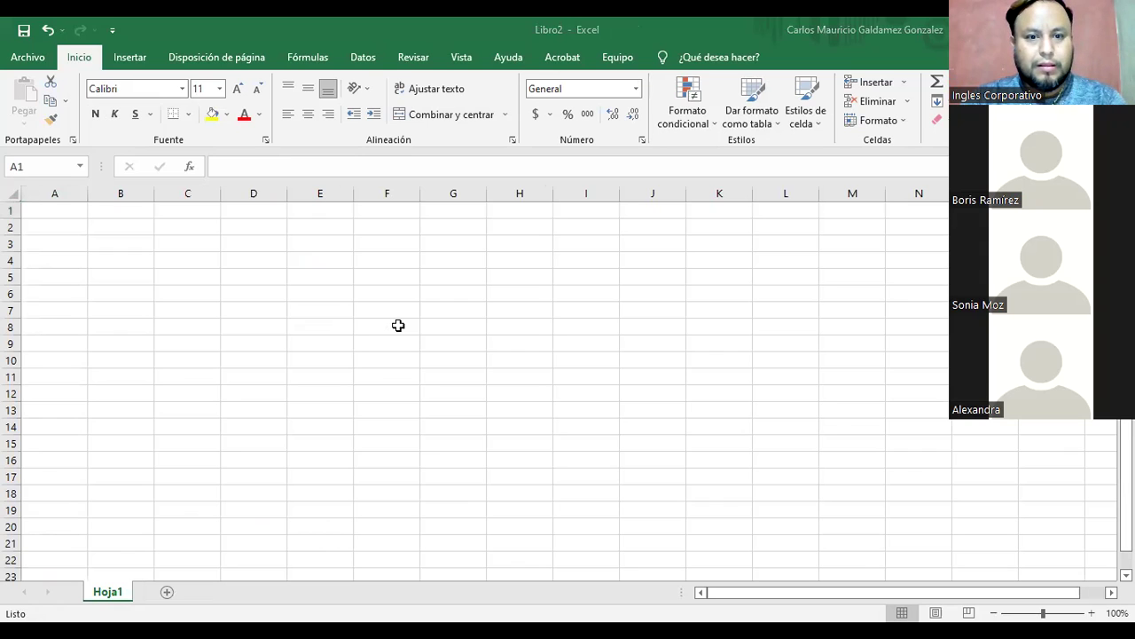
Paste the winners list into Libro2, autofit its columns and retitle it Prom. 1.
{"action": "key", "text": "ctrl+c"}
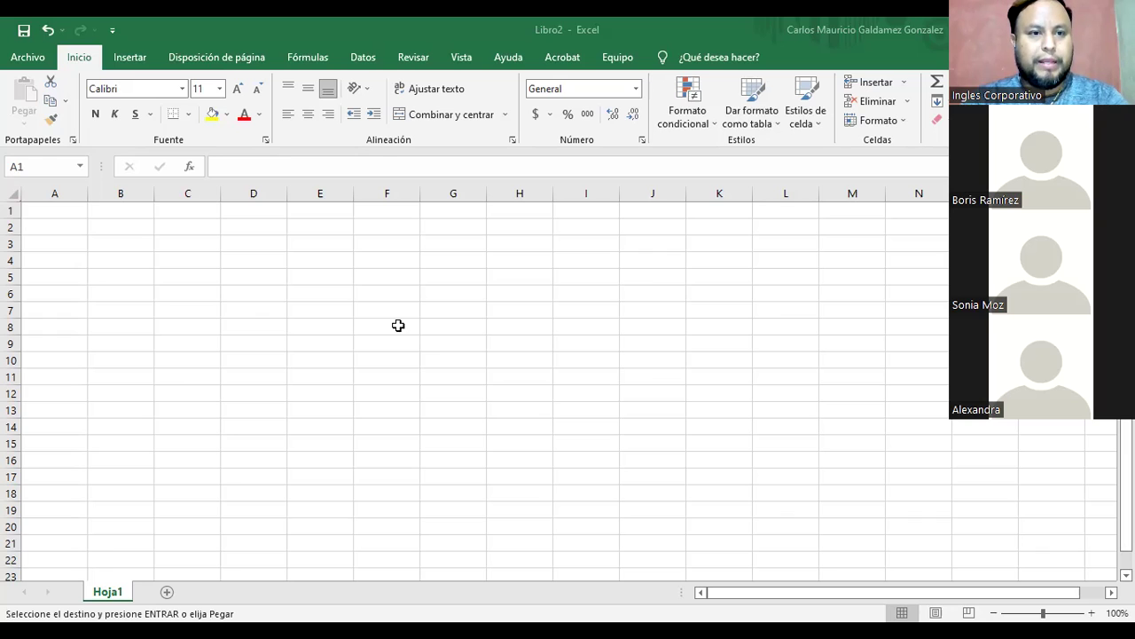
{"action": "key", "text": "ctrl+v"}
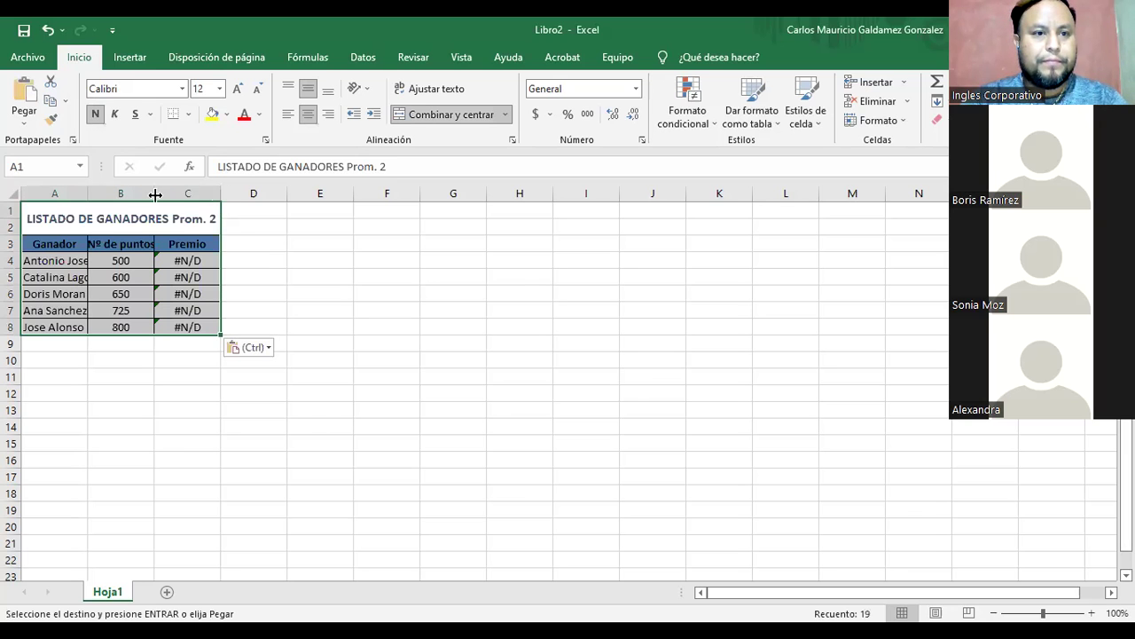
{"action": "double_click", "coordinate": [155, 196]}
{"action": "double_click", "coordinate": [87, 196]}
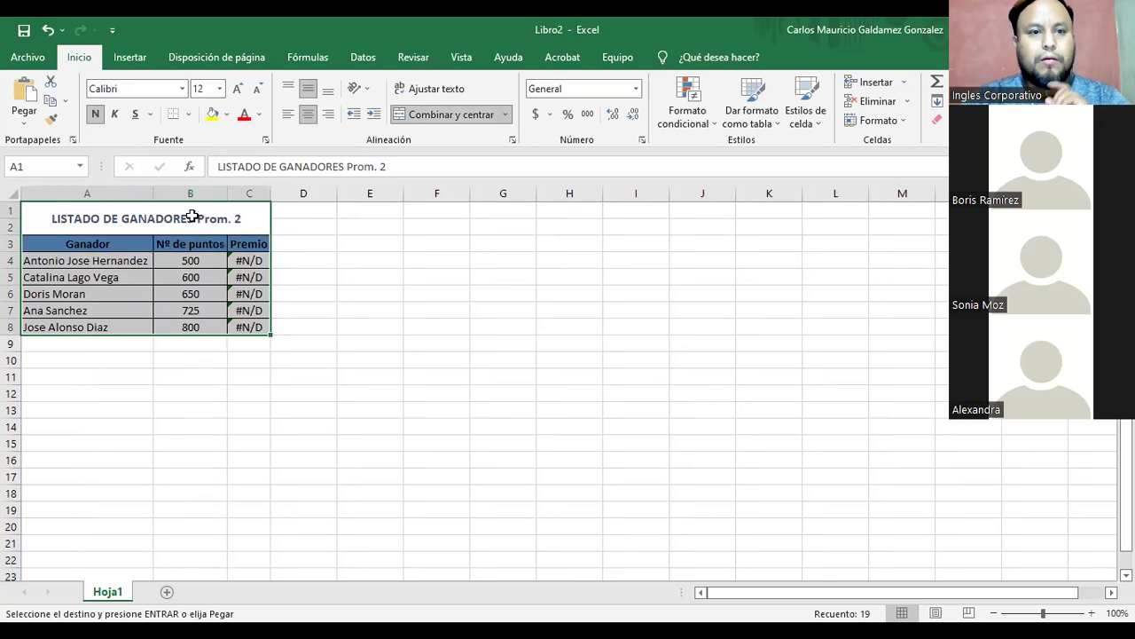
{"action": "double_click", "coordinate": [196, 218]}
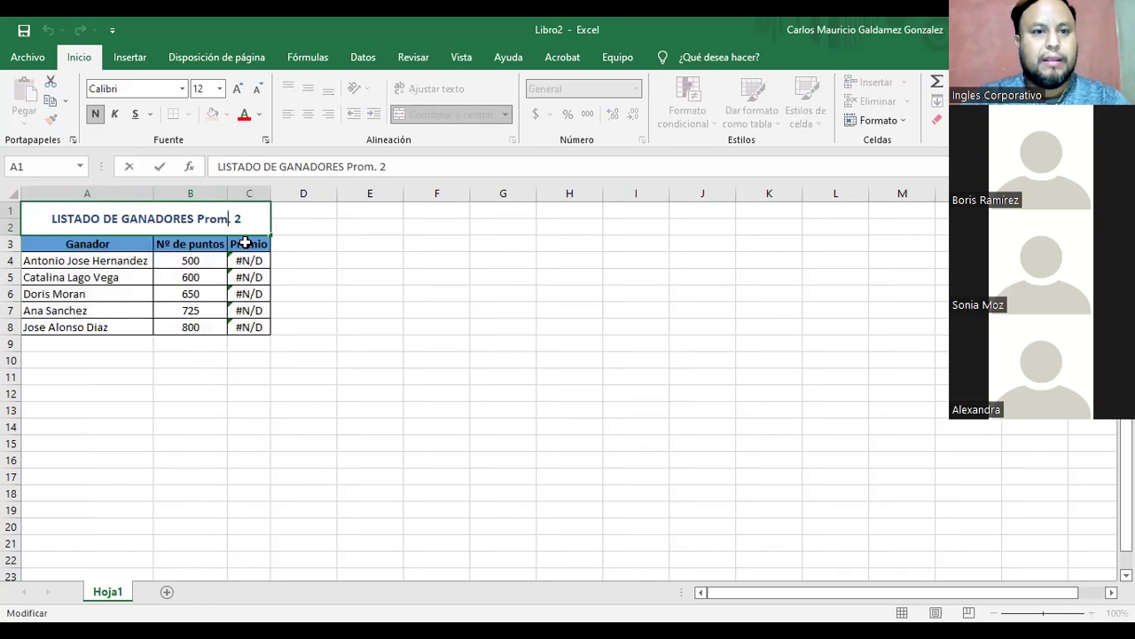
{"action": "key", "text": "BackSpace"}
{"action": "type", "text": "1"}
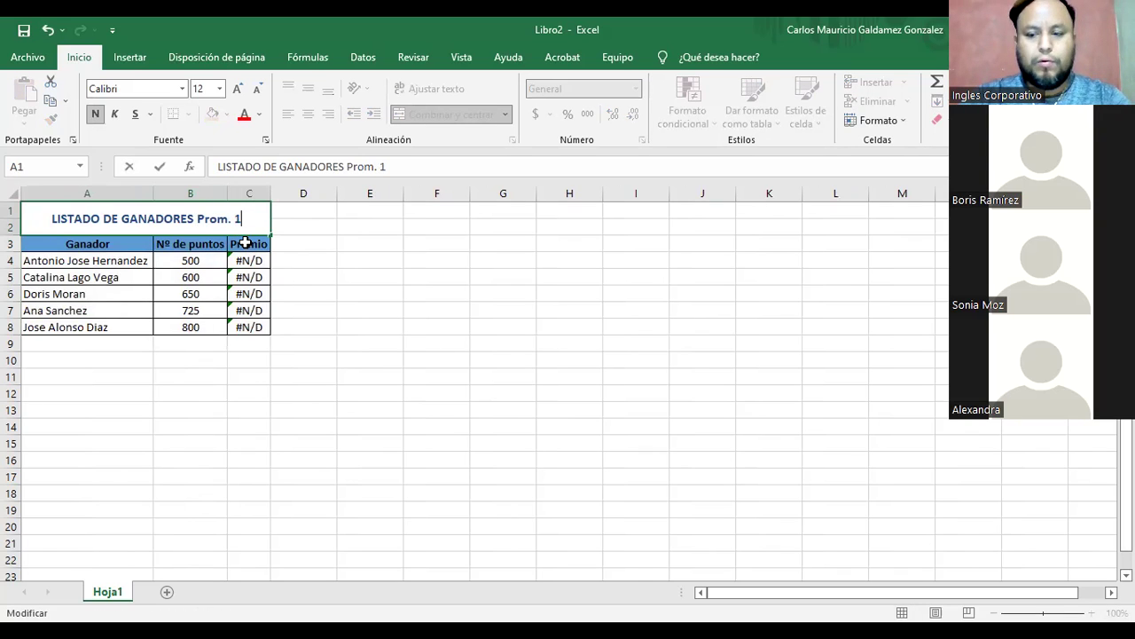
{"action": "key", "text": "Return"}
Paste two more copies of the Prom. 1 list to its right and tighten the gaps between the tables.
{"action": "left_click_drag", "start_coordinate": [157, 218], "coordinate": [152, 325]}
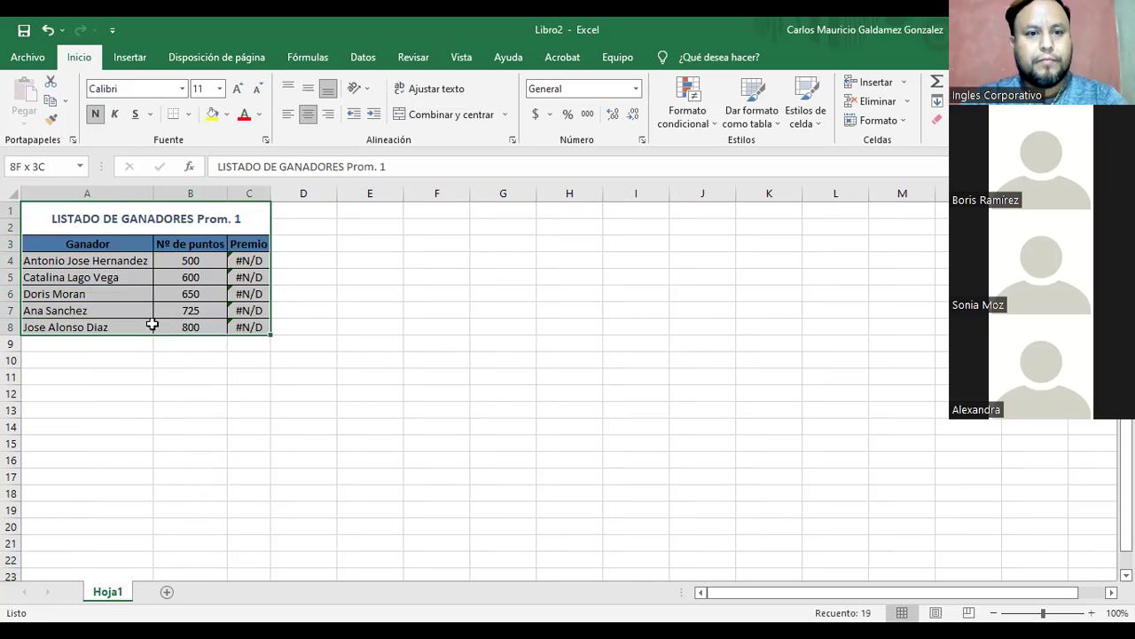
{"action": "key", "text": "ctrl+c"}
{"action": "left_click", "coordinate": [360, 210]}
{"action": "key", "text": "ctrl+v"}
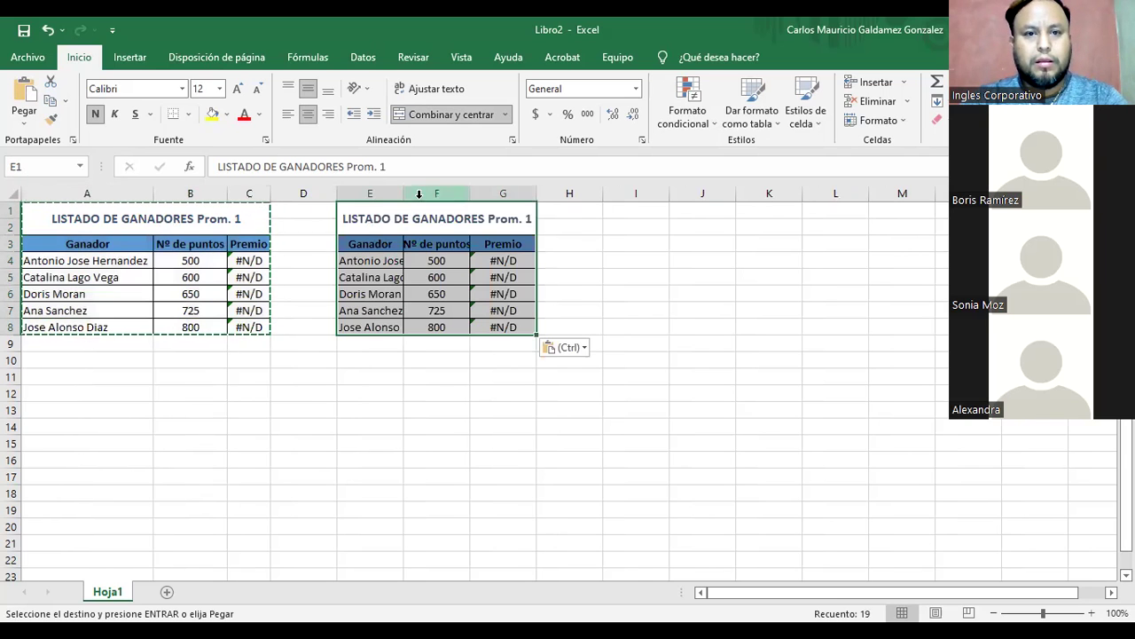
{"action": "left_click", "coordinate": [683, 212]}
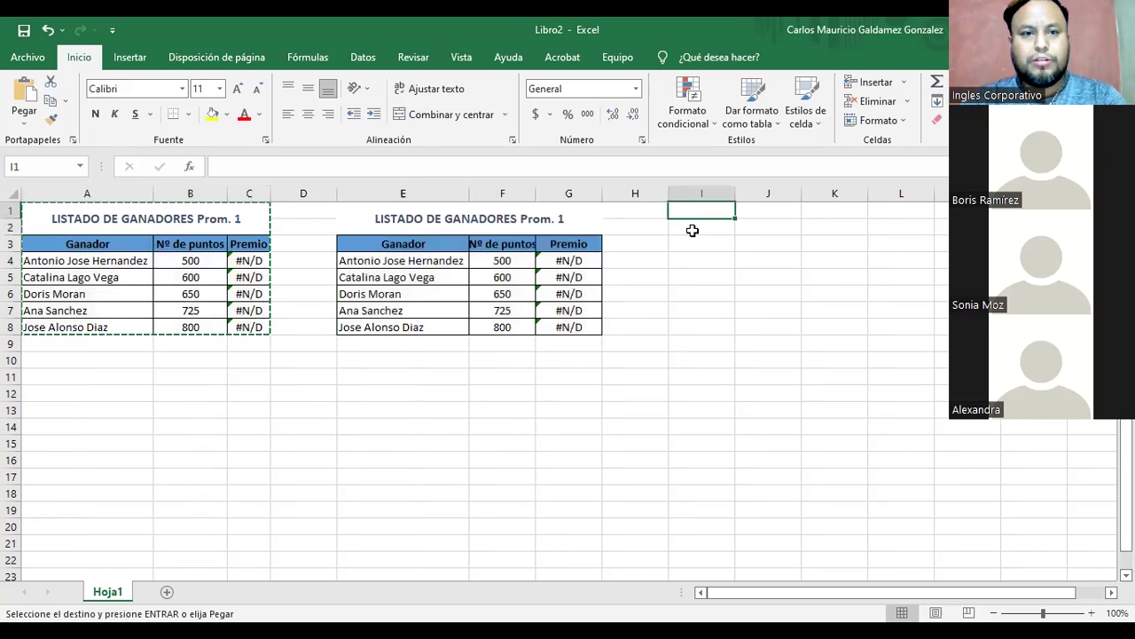
{"action": "key", "text": "ctrl+v"}
{"action": "double_click", "coordinate": [736, 192]}
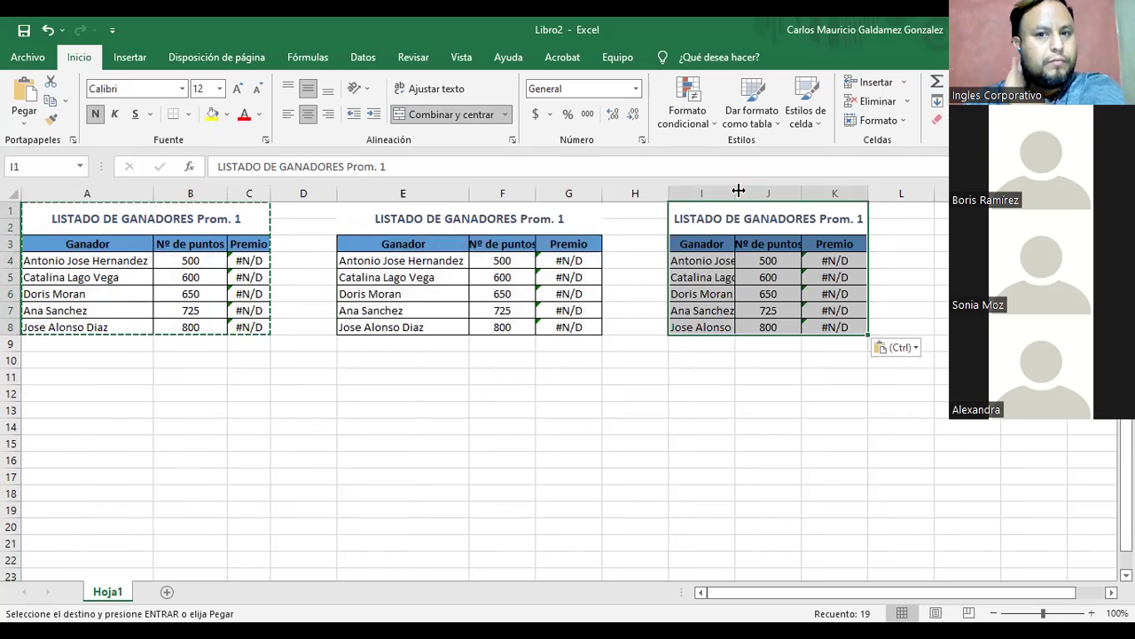
{"action": "left_click_drag", "start_coordinate": [333, 198], "coordinate": [311, 198]}
{"action": "left_click_drag", "start_coordinate": [641, 200], "coordinate": [626, 199]}
{"action": "left_click", "coordinate": [588, 342]}
Retitle the second and third lists LISTADO DE GANADORES Prom. 2 and Prom. 3.
{"action": "left_click", "coordinate": [517, 217]}
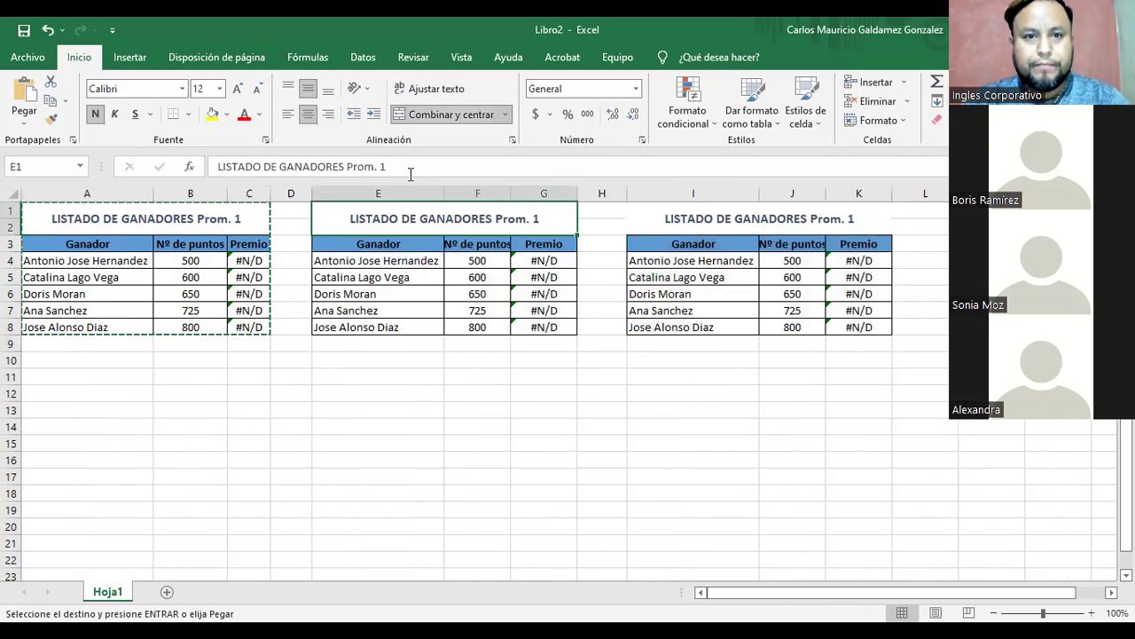
{"action": "left_click", "coordinate": [405, 169]}
{"action": "key", "text": "BackSpace"}
{"action": "type", "text": "2"}
{"action": "key", "text": "Tab"}
{"action": "key", "text": "Tab"}
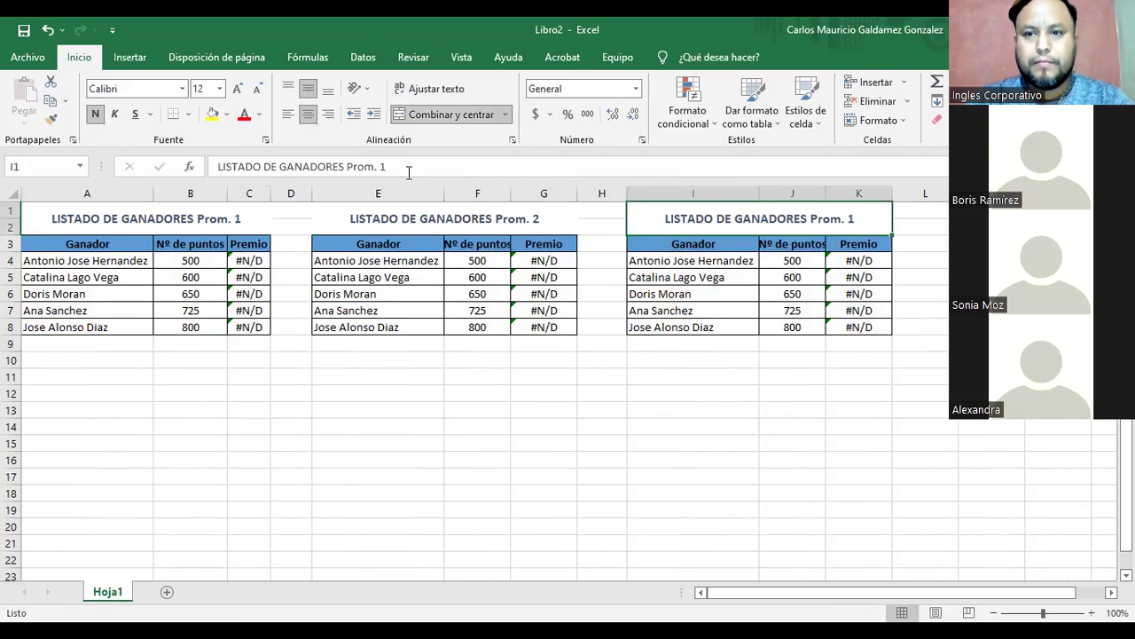
{"action": "left_click", "coordinate": [409, 169]}
{"action": "key", "text": "BackSpace"}
{"action": "type", "text": "3"}
{"action": "key", "text": "Return"}
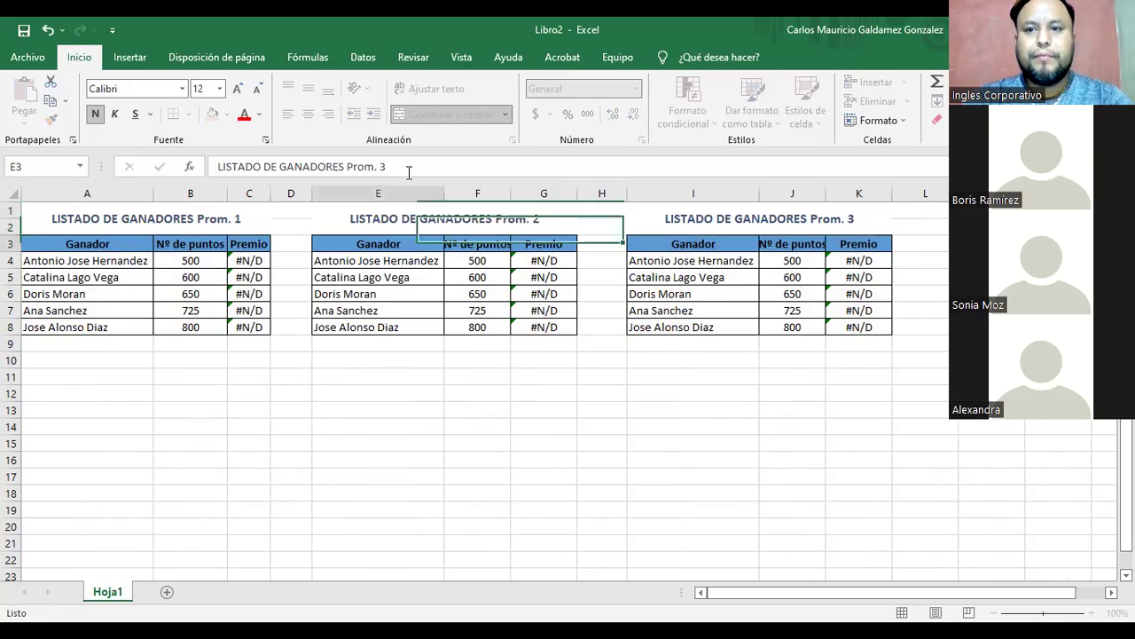
{"action": "key", "text": "Down"}
{"action": "key", "text": "Down"}
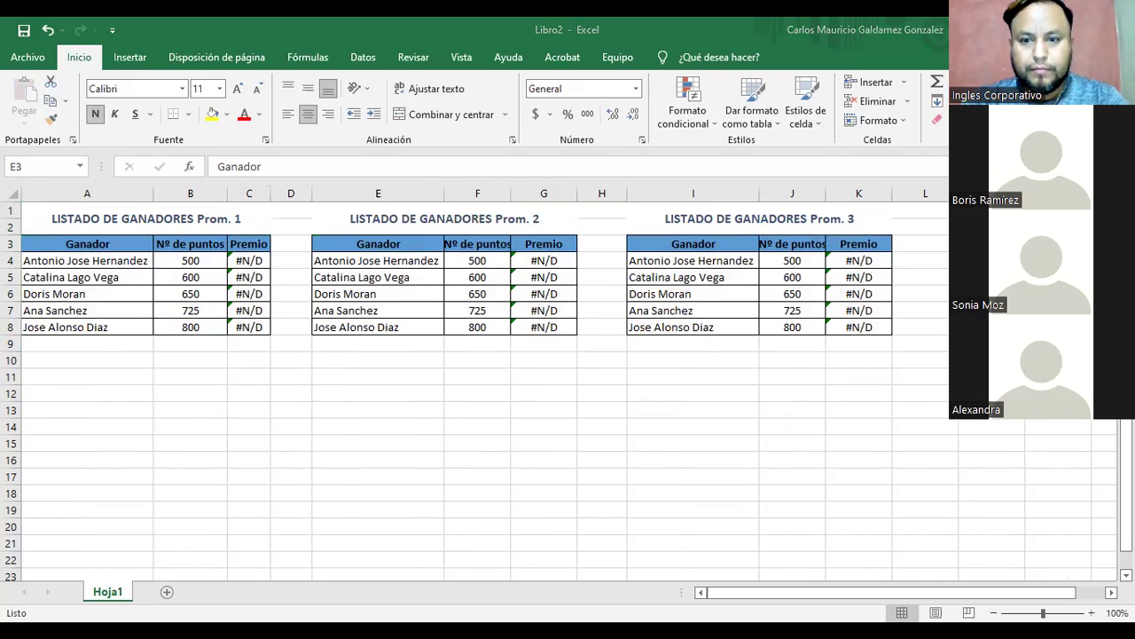
Paste the prize table into A14:F17 below the lists.
{"action": "key", "text": "ctrl+v"}
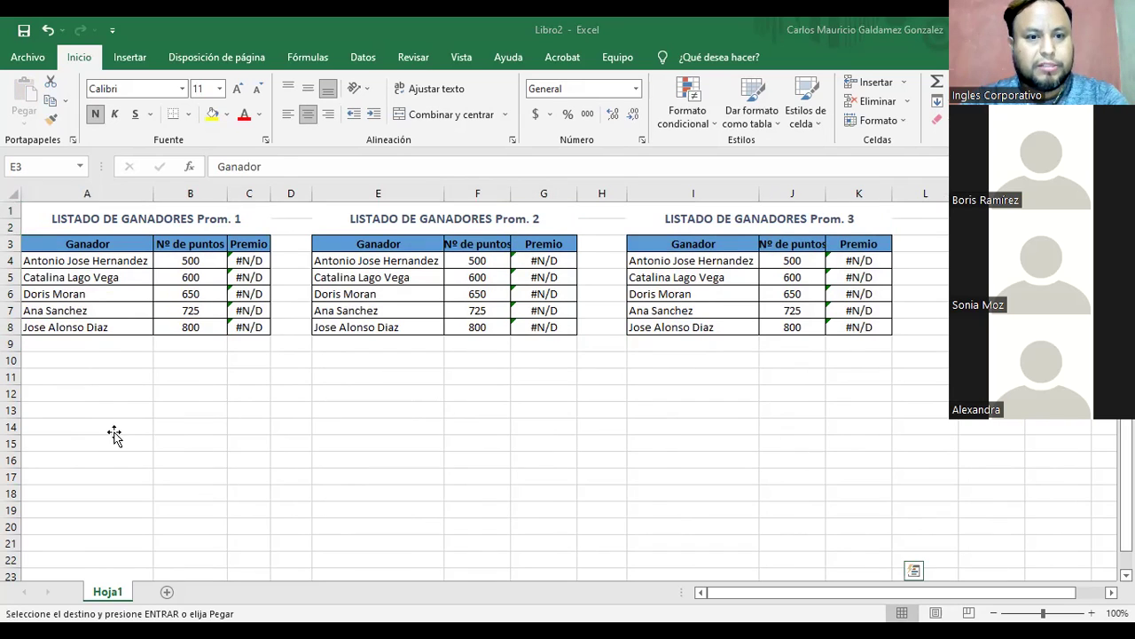
{"action": "left_click", "coordinate": [111, 436]}
{"action": "key", "text": "ctrl+v"}
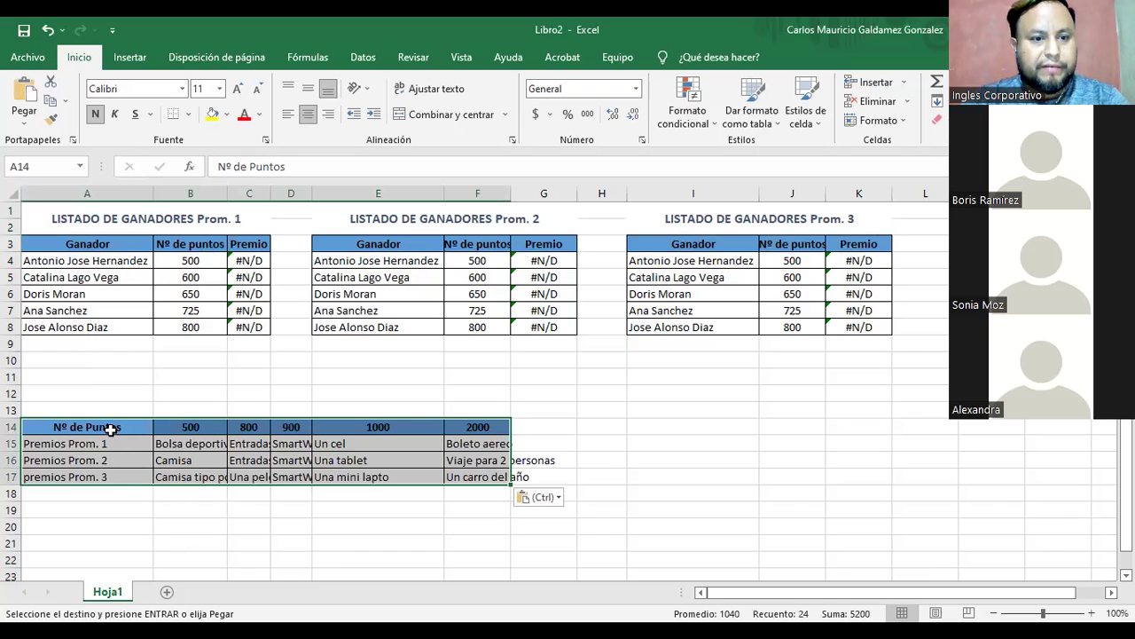
Widen column F slightly to fit Boleto aereo, undoing the two larger autofit widenings.
{"action": "left_click_drag", "start_coordinate": [110, 430], "coordinate": [494, 475]}
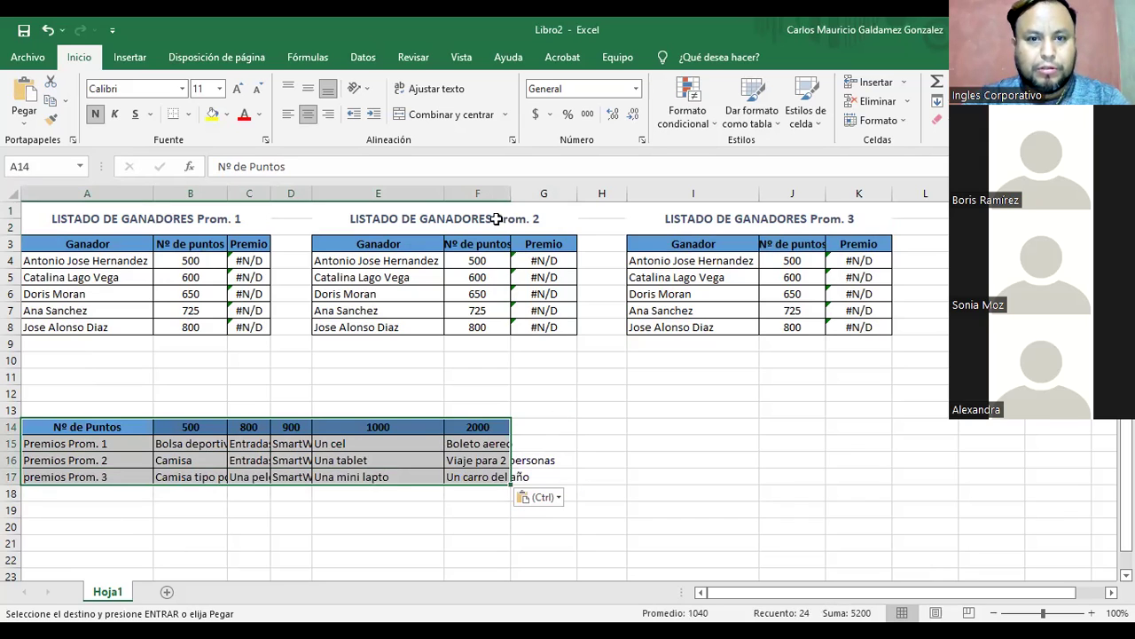
{"action": "left_click_drag", "start_coordinate": [511, 196], "coordinate": [526, 195]}
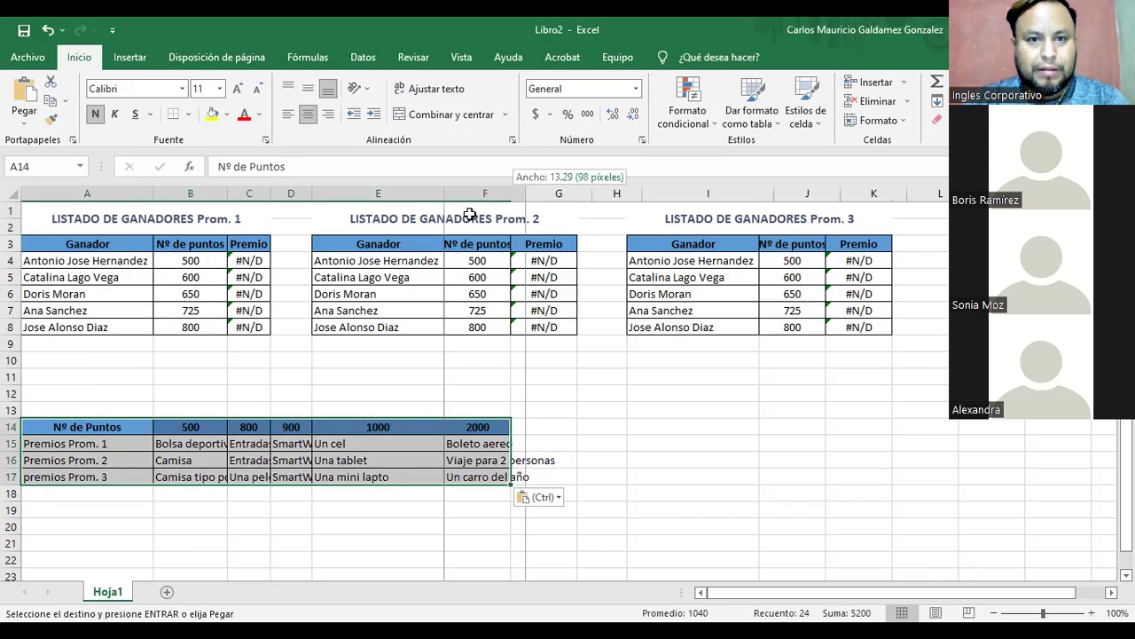
{"action": "double_click", "coordinate": [526, 193]}
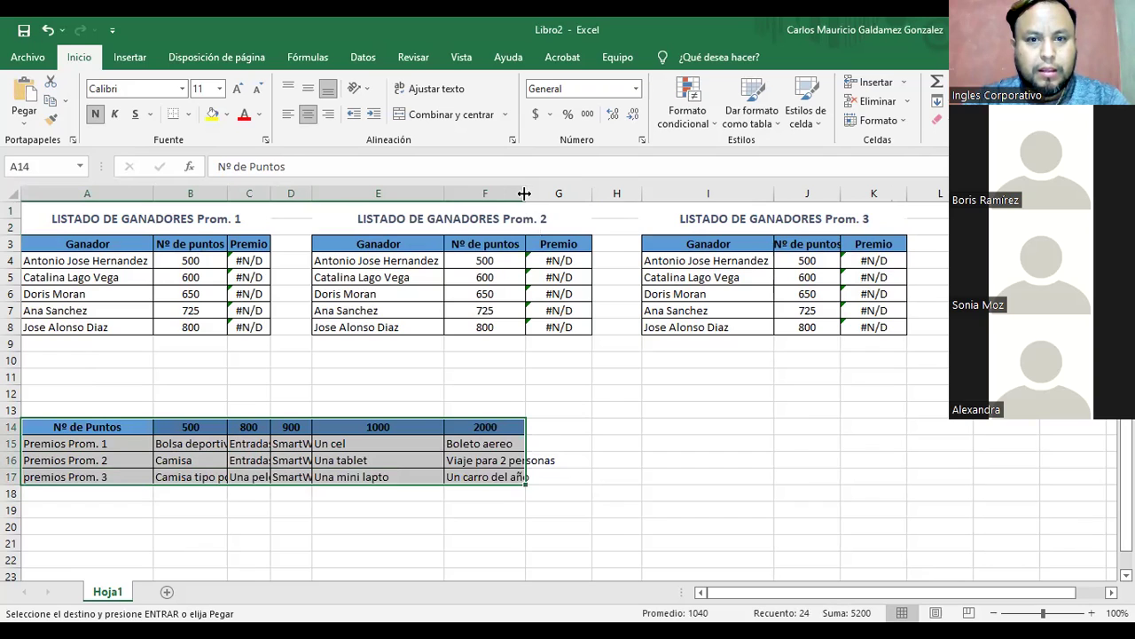
{"action": "left_click", "coordinate": [268, 206]}
{"action": "left_click", "coordinate": [277, 209]}
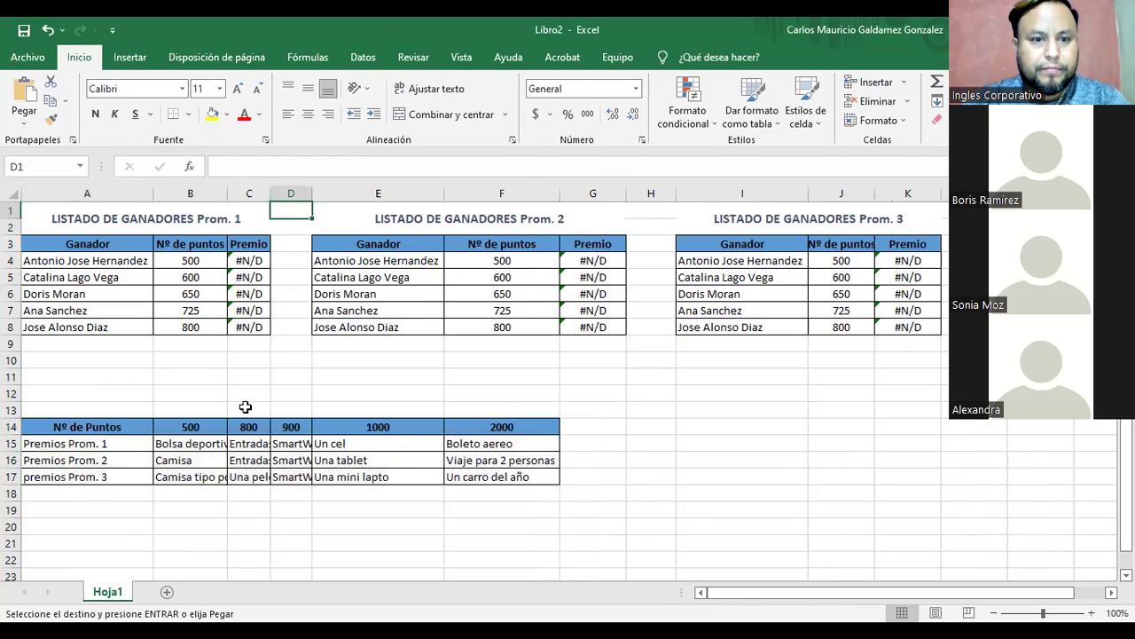
{"action": "double_click", "coordinate": [272, 197]}
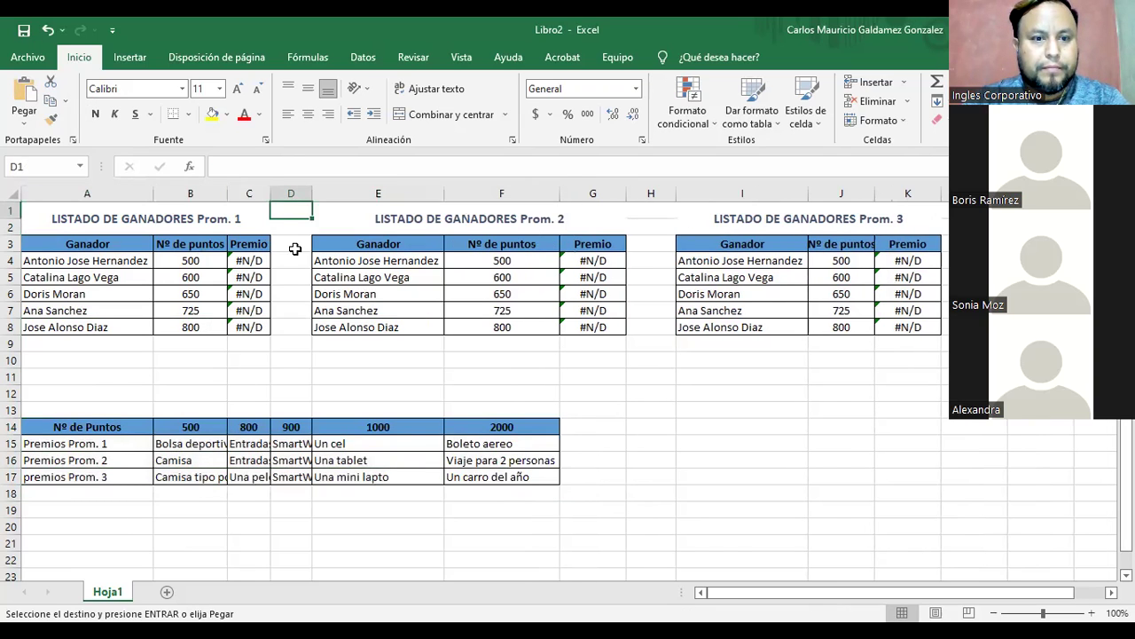
{"action": "key", "text": "ctrl+z"}
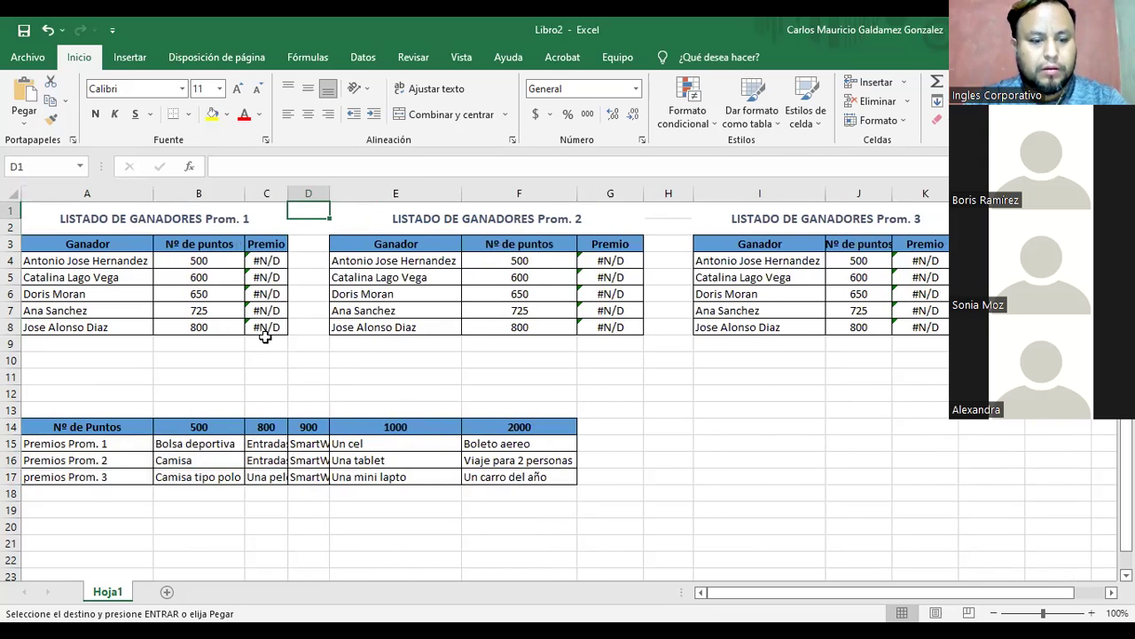
{"action": "key", "text": "ctrl+z"}
Check the three list titles, then move the C4 lookup range up to A14:F17.
{"action": "left_click", "coordinate": [324, 455]}
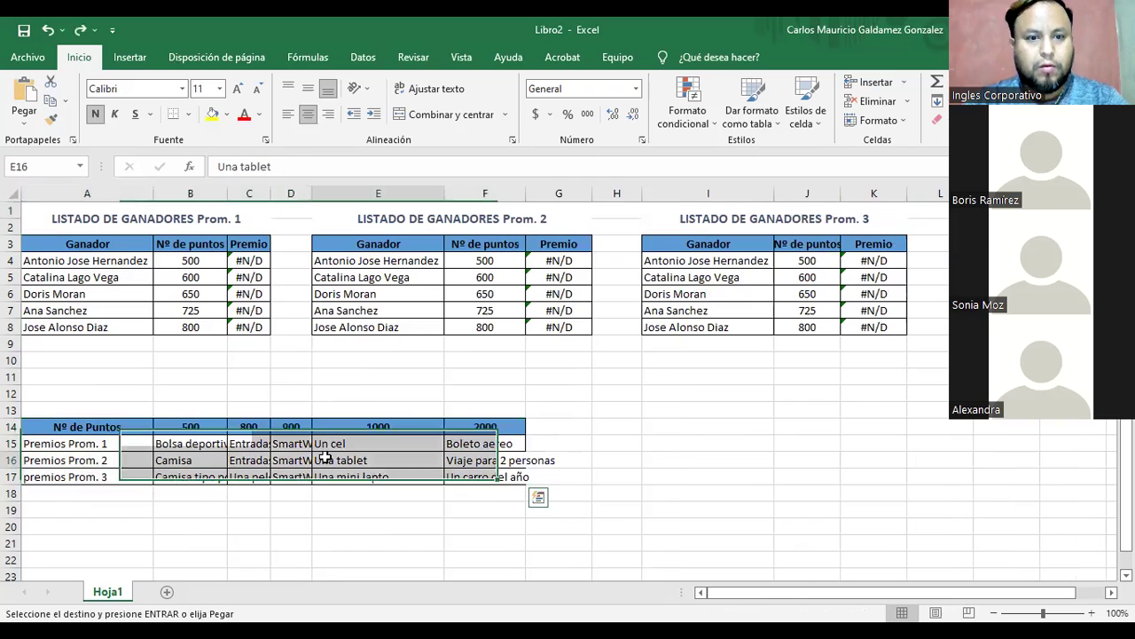
{"action": "left_click", "coordinate": [229, 222]}
{"action": "left_click", "coordinate": [515, 218]}
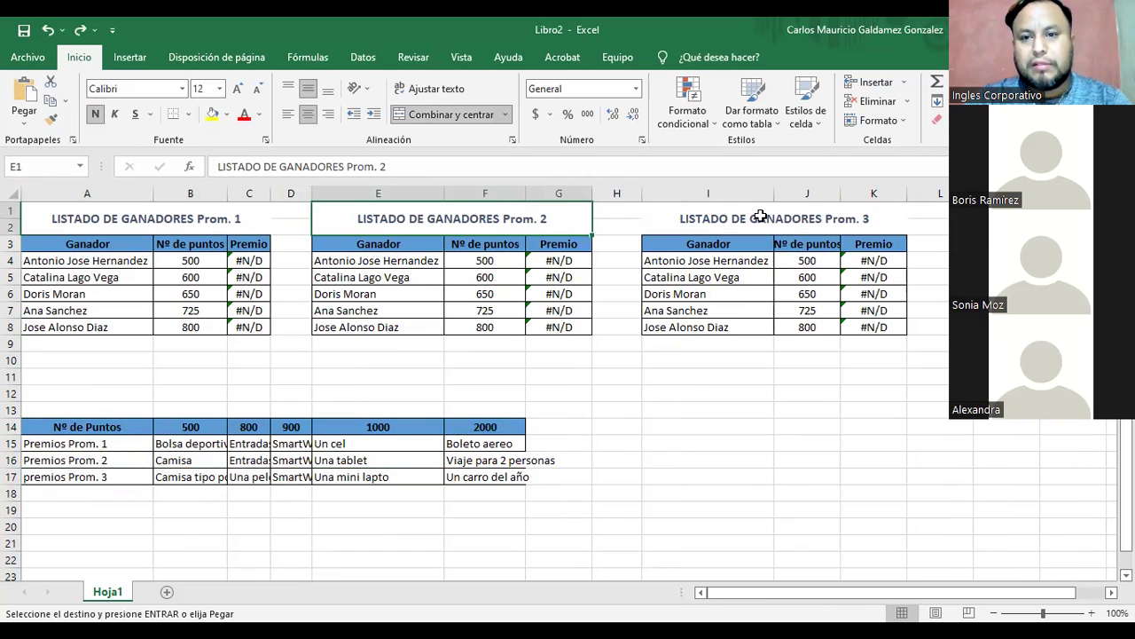
{"action": "left_click", "coordinate": [760, 218]}
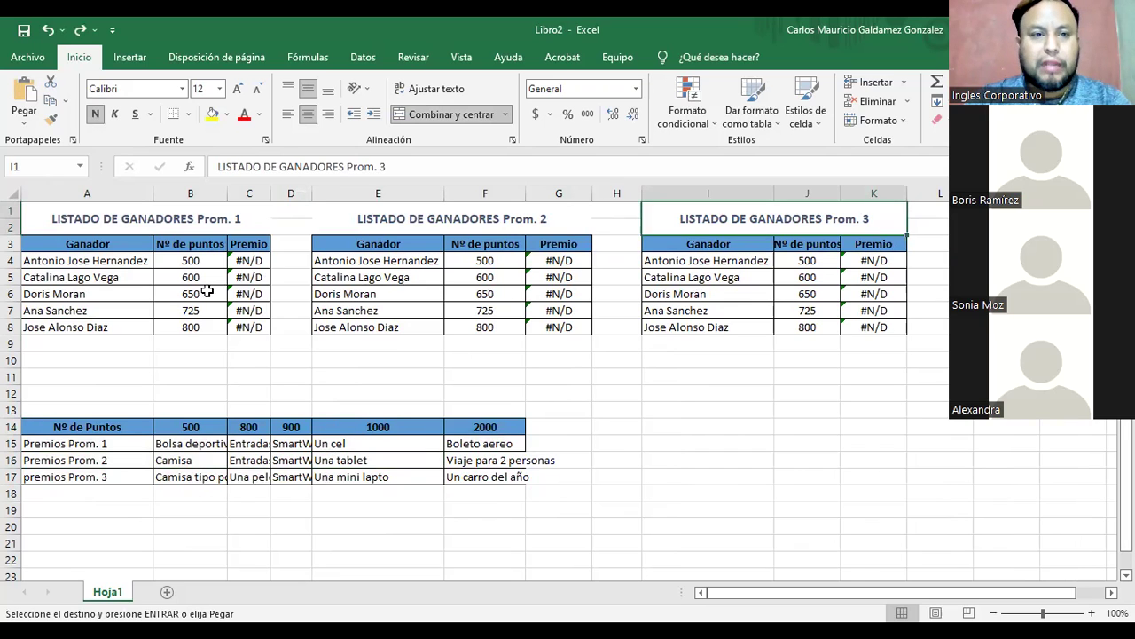
{"action": "left_click", "coordinate": [261, 261]}
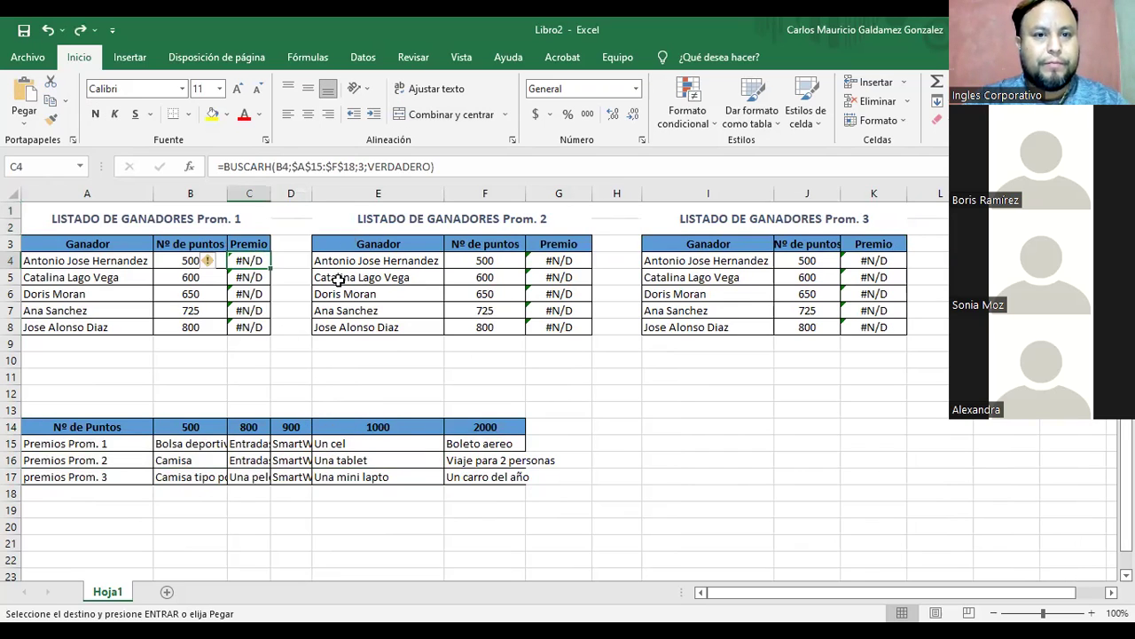
{"action": "key", "text": "Escape"}
{"action": "key", "text": "F2"}
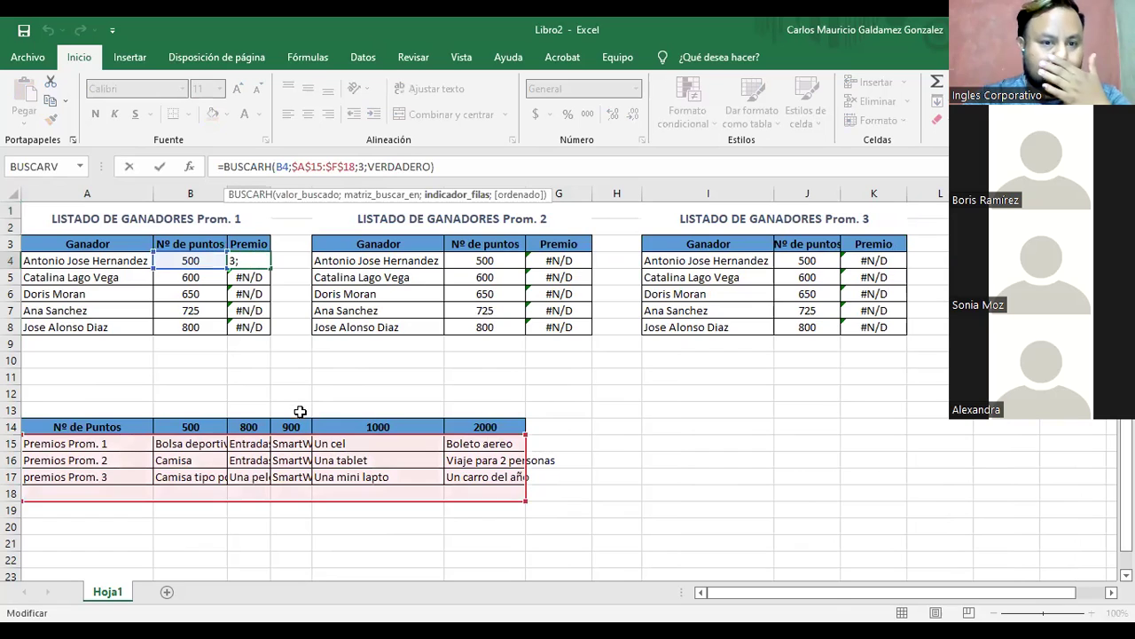
{"action": "left_click_drag", "start_coordinate": [307, 434], "coordinate": [306, 416]}
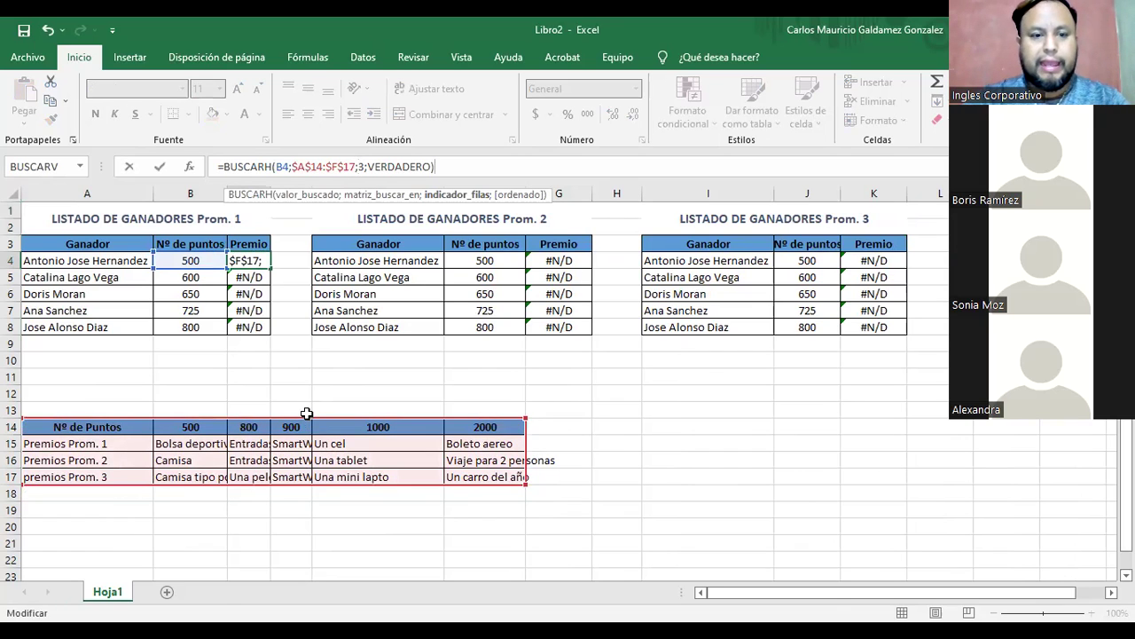
{"action": "key", "text": "Return"}
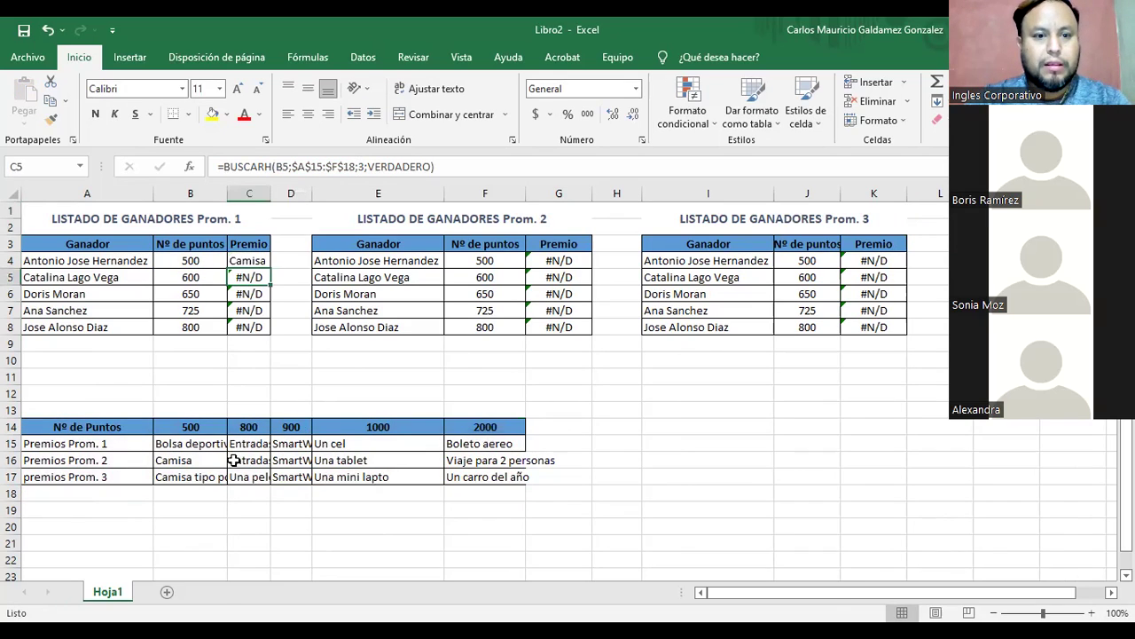
Change the C4 lookup's row index from 3 to 2 so it returns Bolsa deportiva.
{"action": "left_click", "coordinate": [235, 263]}
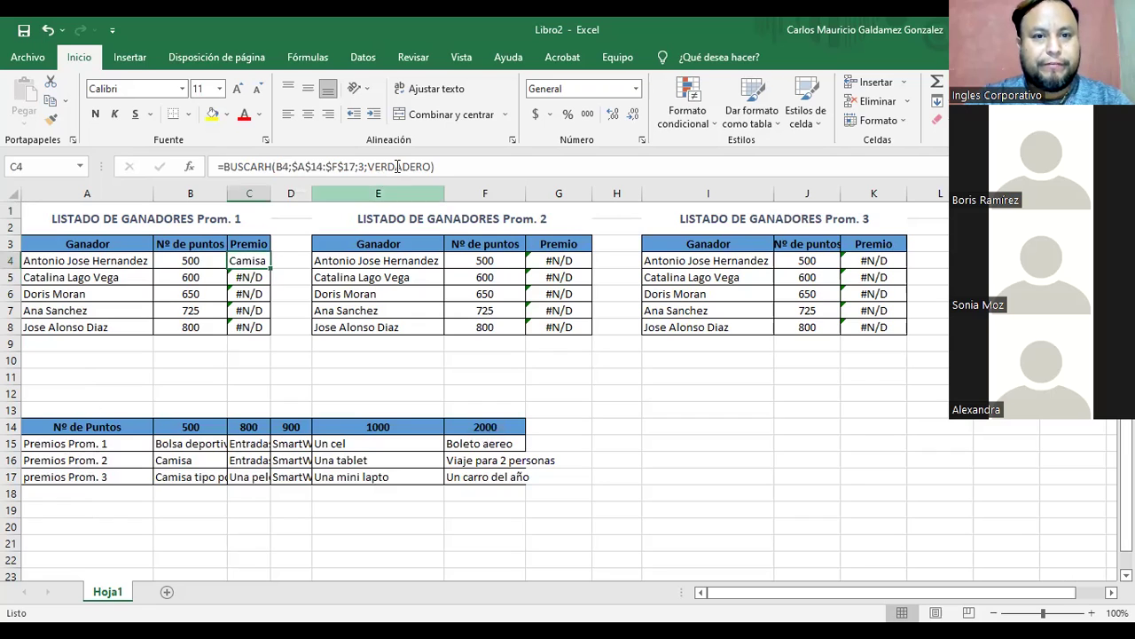
{"action": "left_click", "coordinate": [367, 166]}
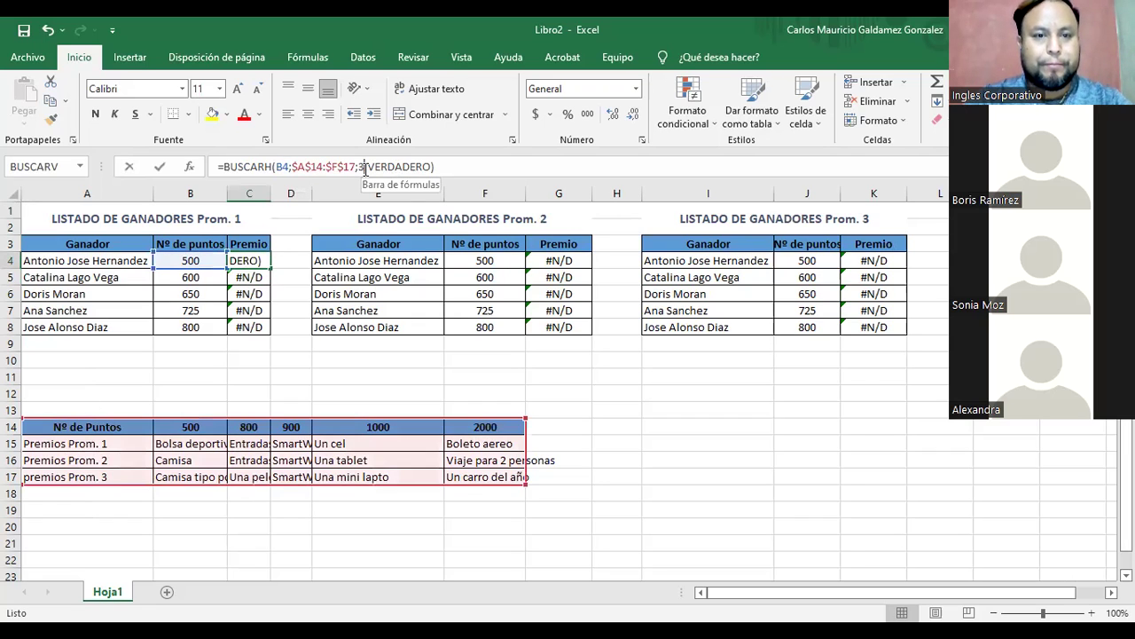
{"action": "key", "text": "BackSpace"}
{"action": "type", "text": "2"}
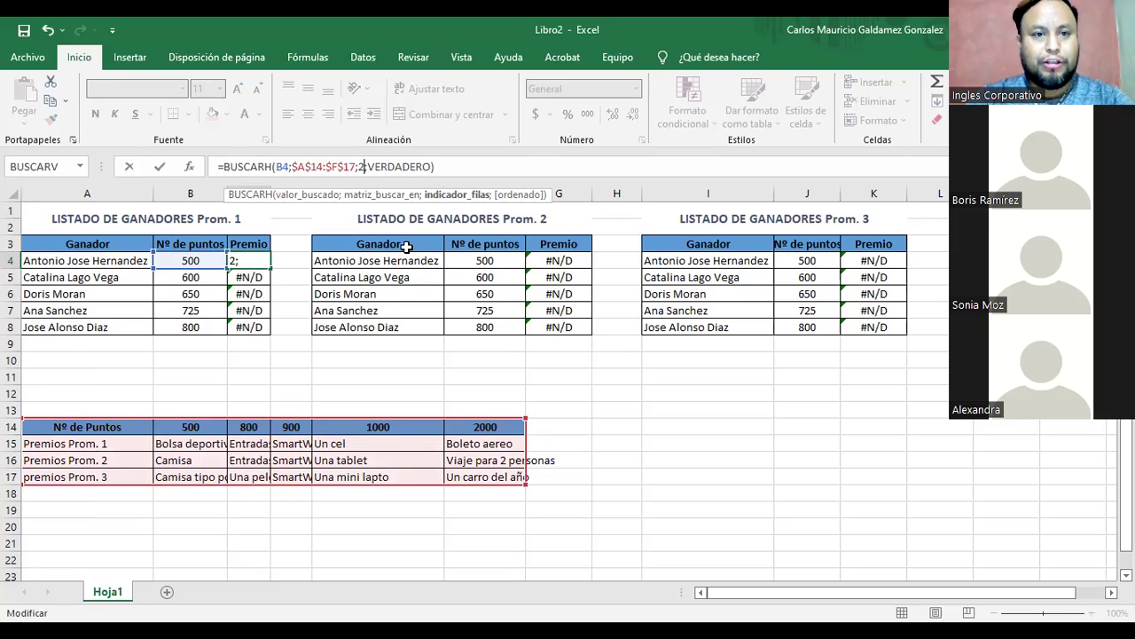
{"action": "key", "text": "Return"}
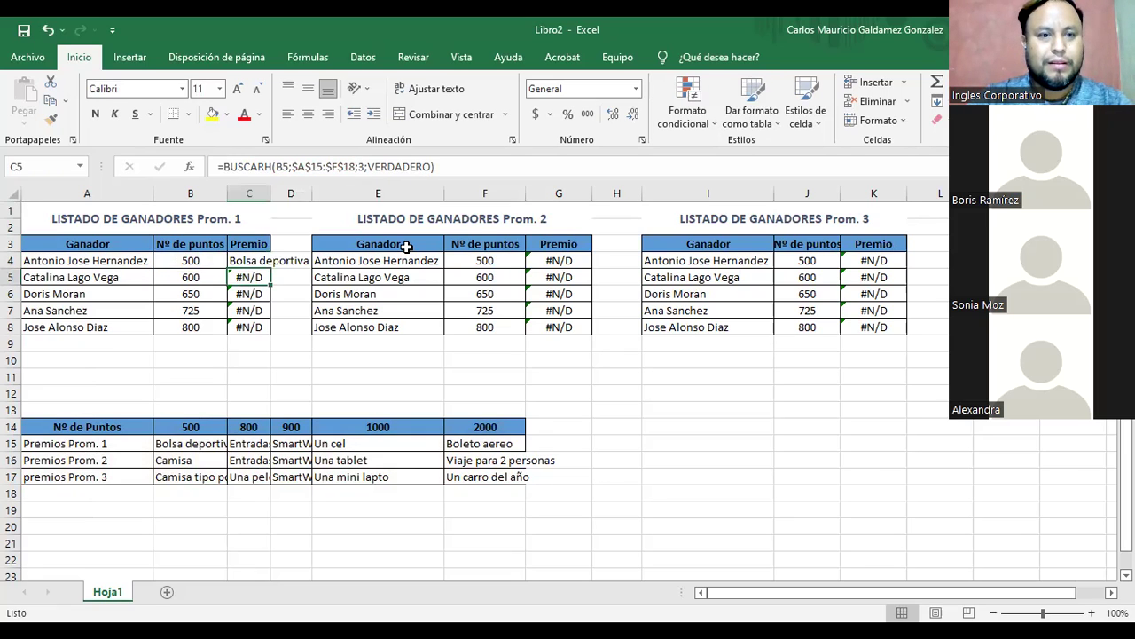
{"action": "left_click", "coordinate": [249, 261]}
Fill the C4 lookup down to C8 and set column C to 110 pixels wide.
{"action": "left_click_drag", "start_coordinate": [270, 269], "coordinate": [273, 339]}
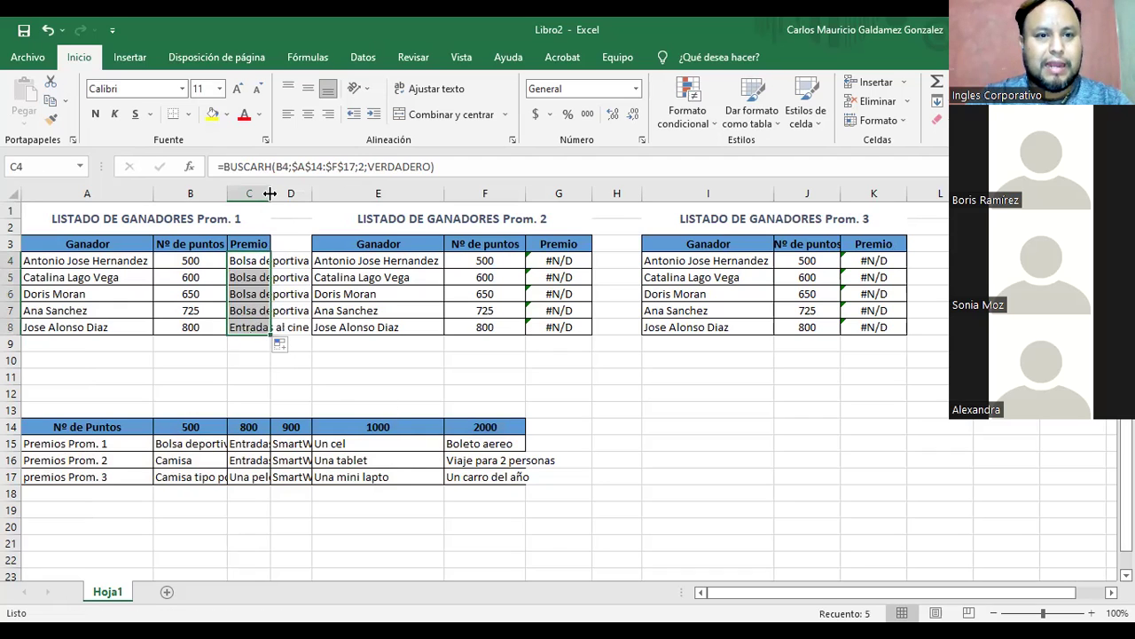
{"action": "left_click_drag", "start_coordinate": [271, 193], "coordinate": [386, 194]}
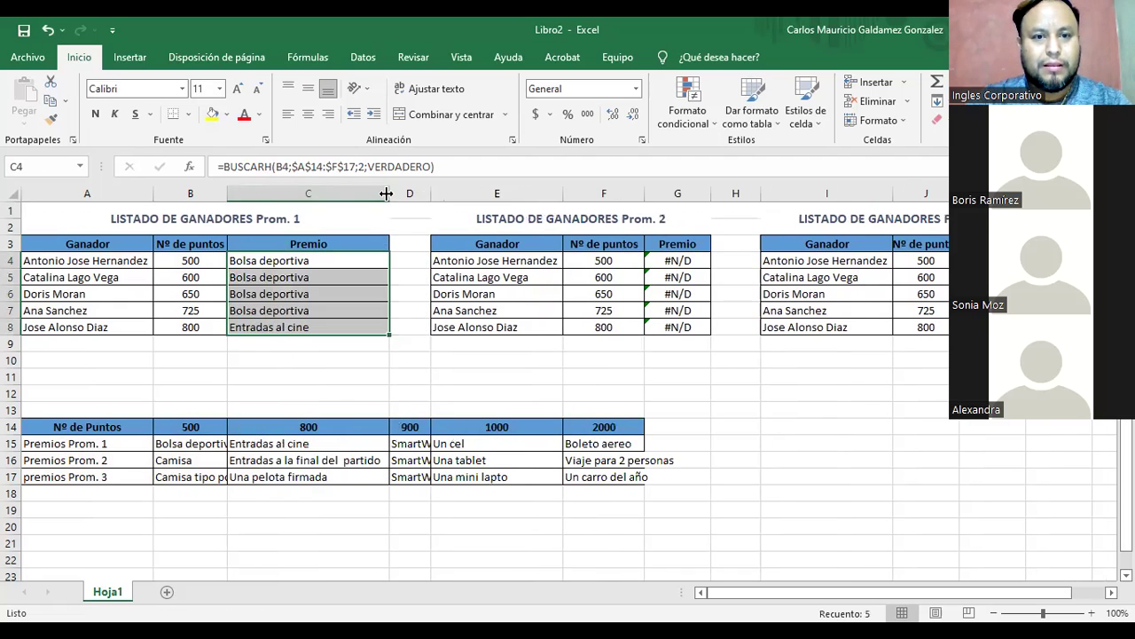
{"action": "left_click_drag", "start_coordinate": [324, 211], "coordinate": [315, 212]}
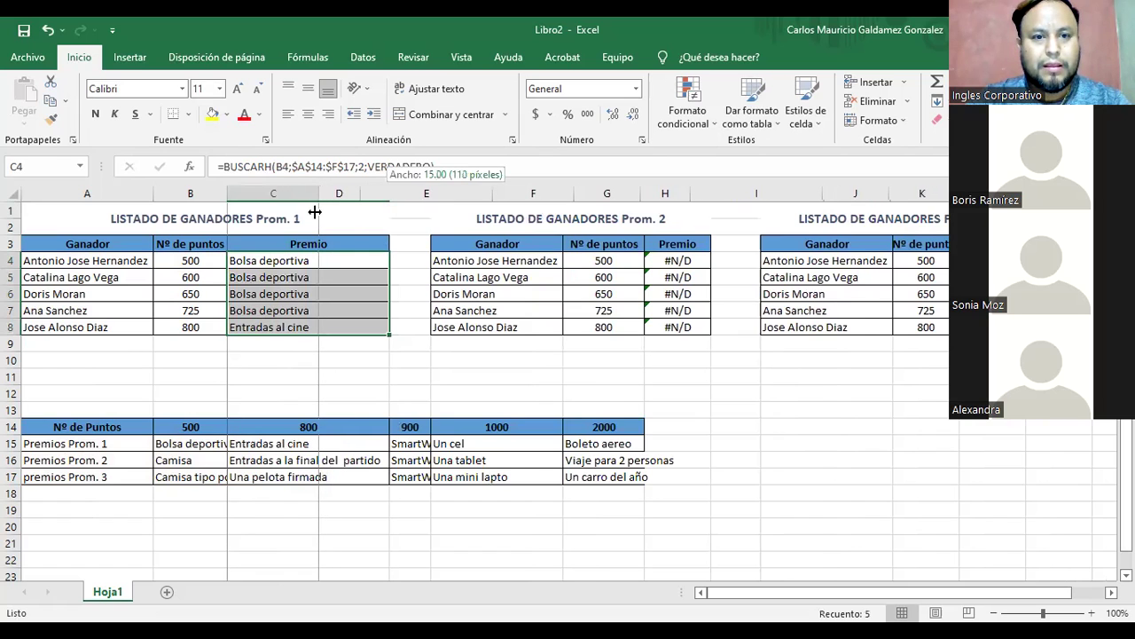
Move G4's BUSCARH lookup range up to A14:F17.
{"action": "left_click", "coordinate": [589, 258]}
{"action": "double_click", "coordinate": [592, 259]}
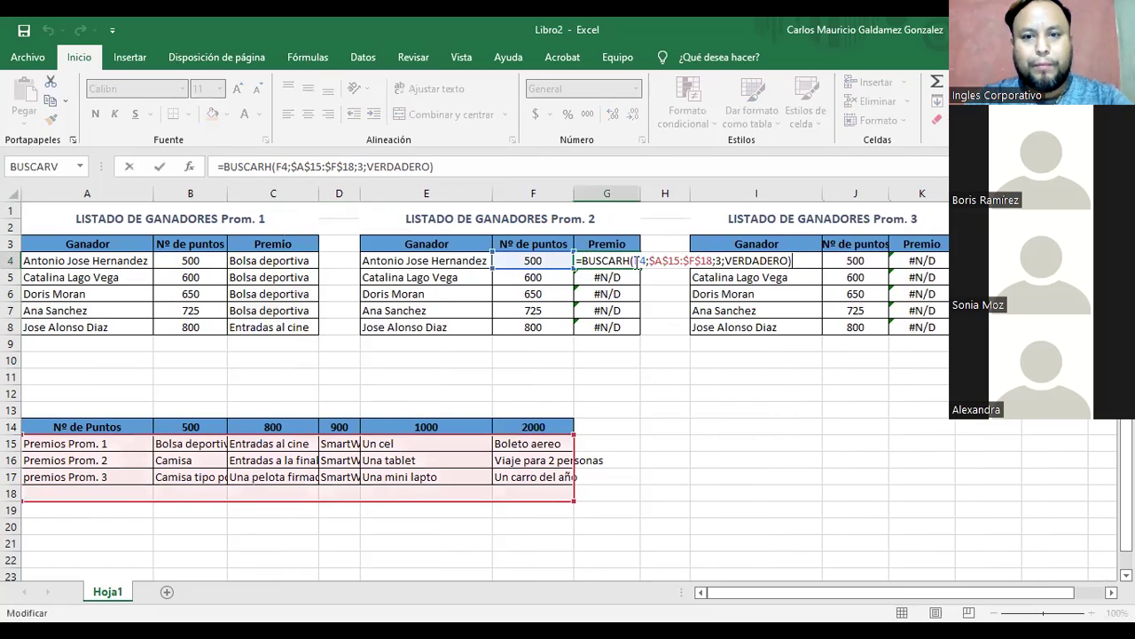
{"action": "left_click", "coordinate": [720, 260]}
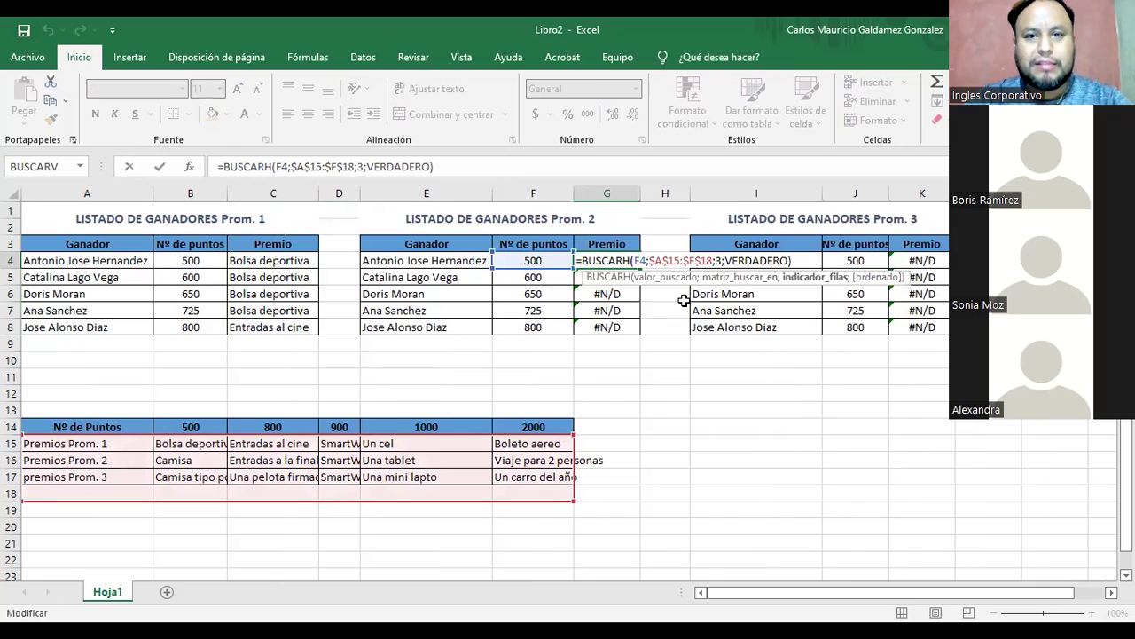
{"action": "key", "text": "Escape"}
{"action": "key", "text": "F2"}
{"action": "left_click_drag", "start_coordinate": [489, 435], "coordinate": [487, 427]}
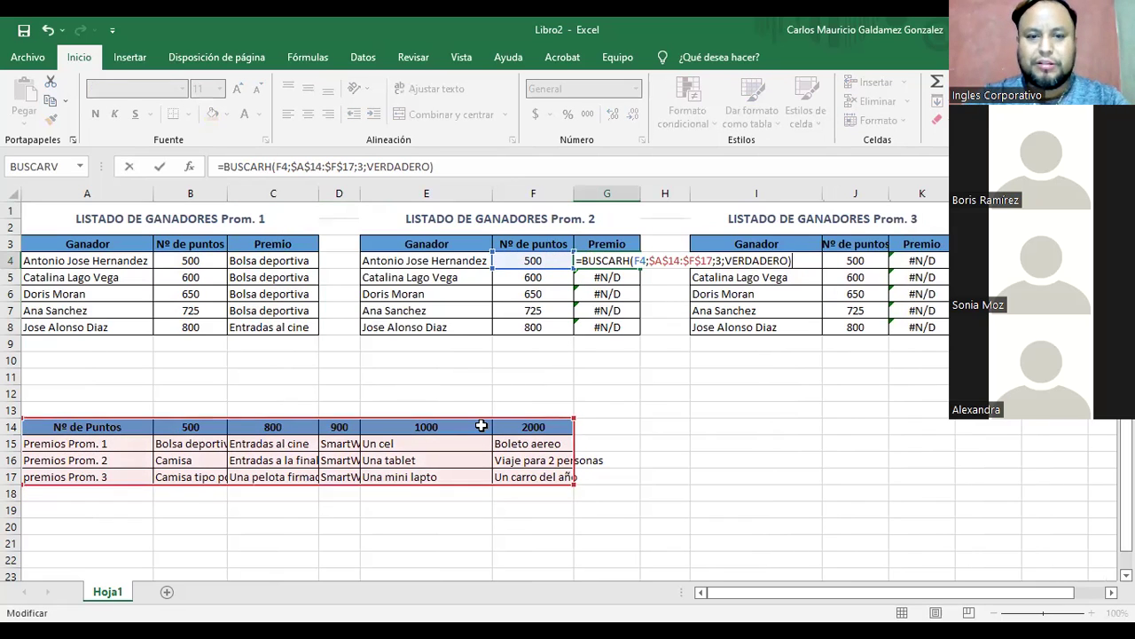
{"action": "key", "text": "Return"}
Copy the G4 lookup down to G8 and widen column G.
{"action": "left_click", "coordinate": [612, 258]}
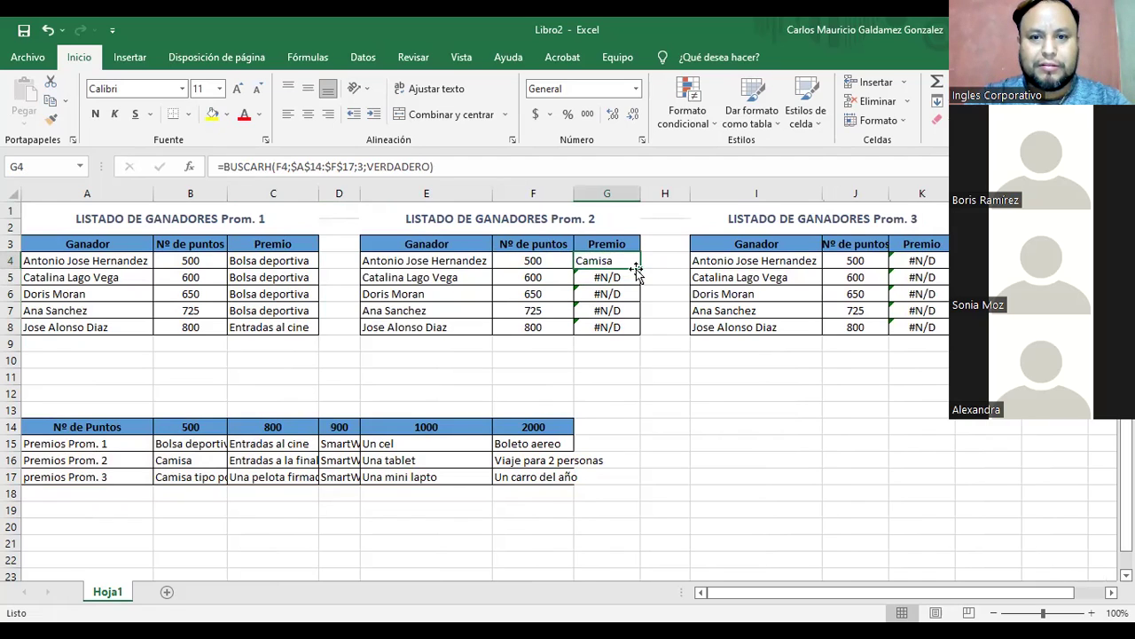
{"action": "left_click_drag", "start_coordinate": [637, 268], "coordinate": [631, 334]}
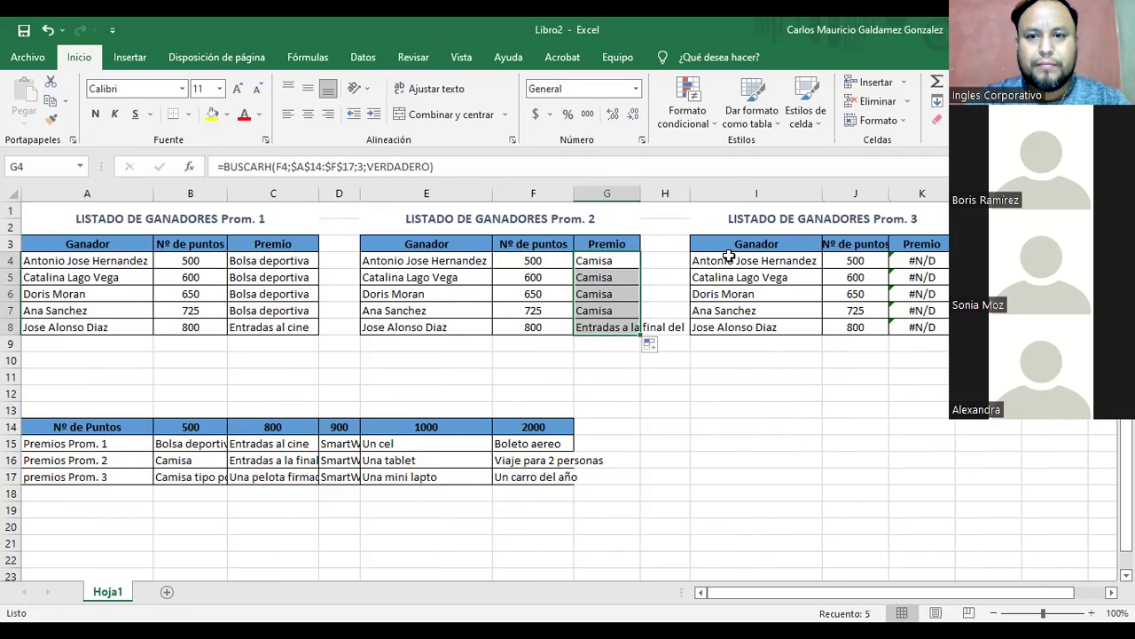
{"action": "left_click_drag", "start_coordinate": [640, 193], "coordinate": [668, 194]}
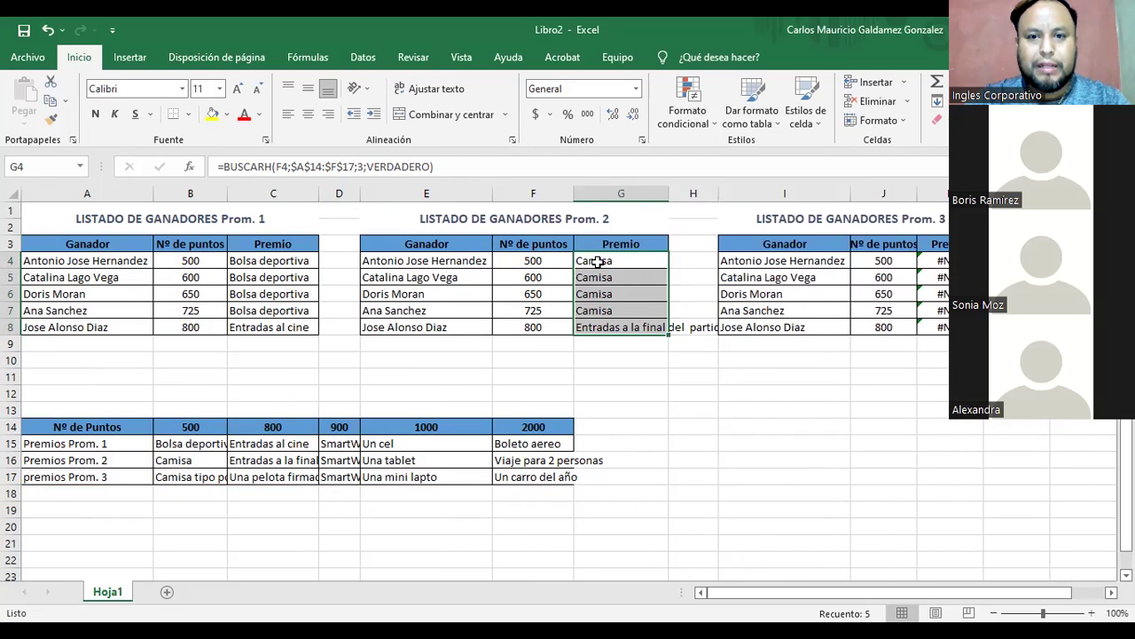
Wrap the long prize text in G8 and in the lower table's prize cells B15:F17.
{"action": "left_click", "coordinate": [418, 93]}
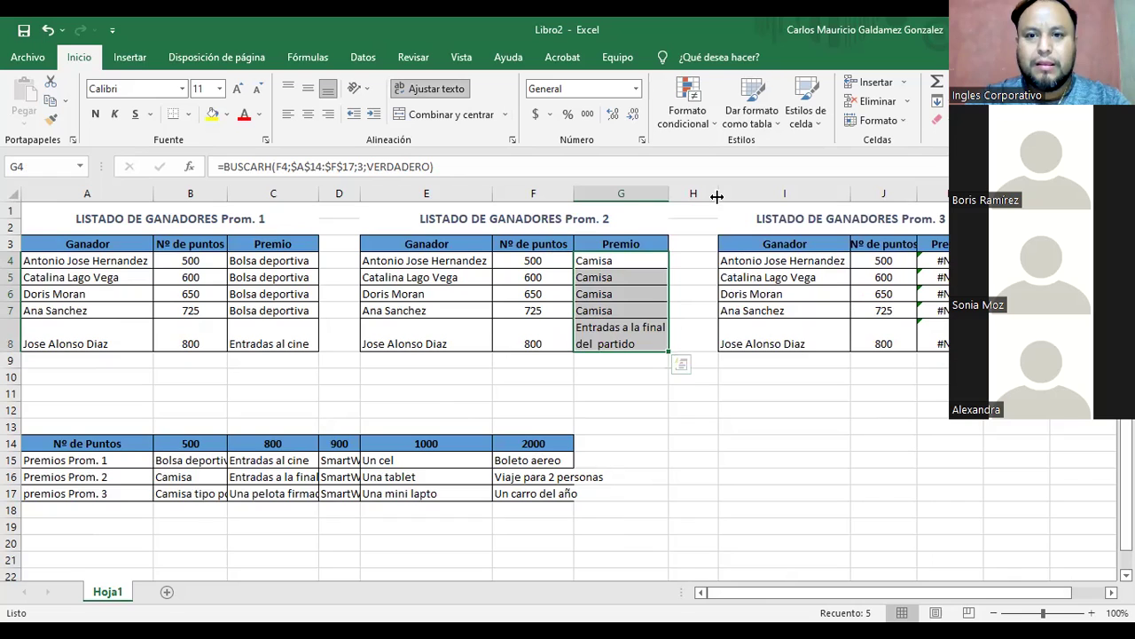
{"action": "left_click", "coordinate": [143, 464]}
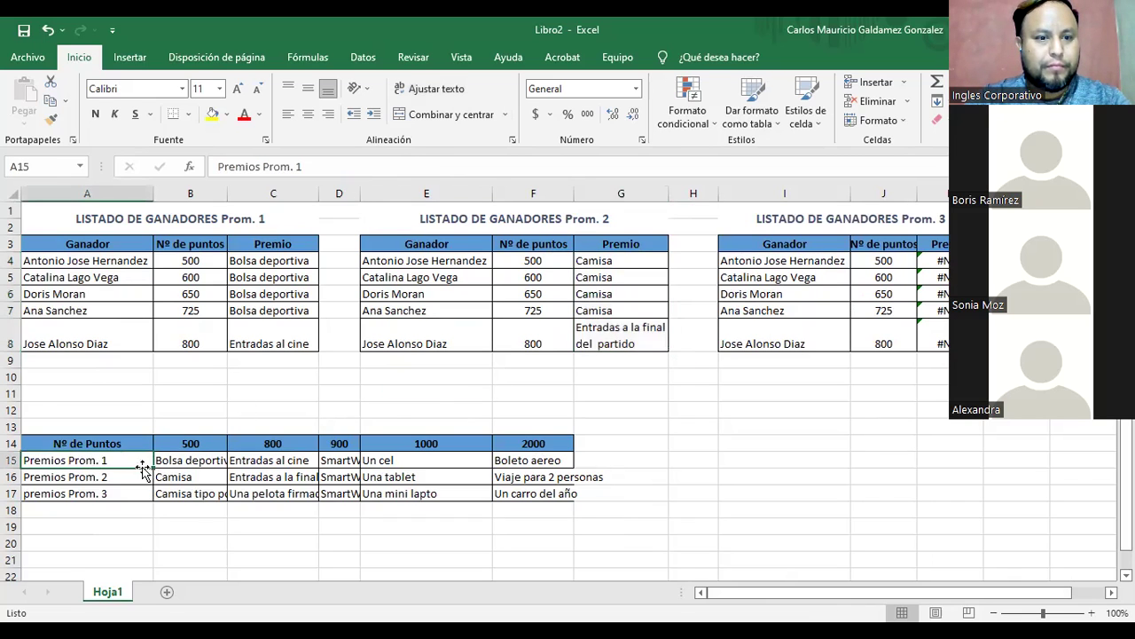
{"action": "left_click_drag", "start_coordinate": [184, 460], "coordinate": [558, 495]}
{"action": "left_click", "coordinate": [427, 93]}
{"action": "left_click", "coordinate": [252, 506]}
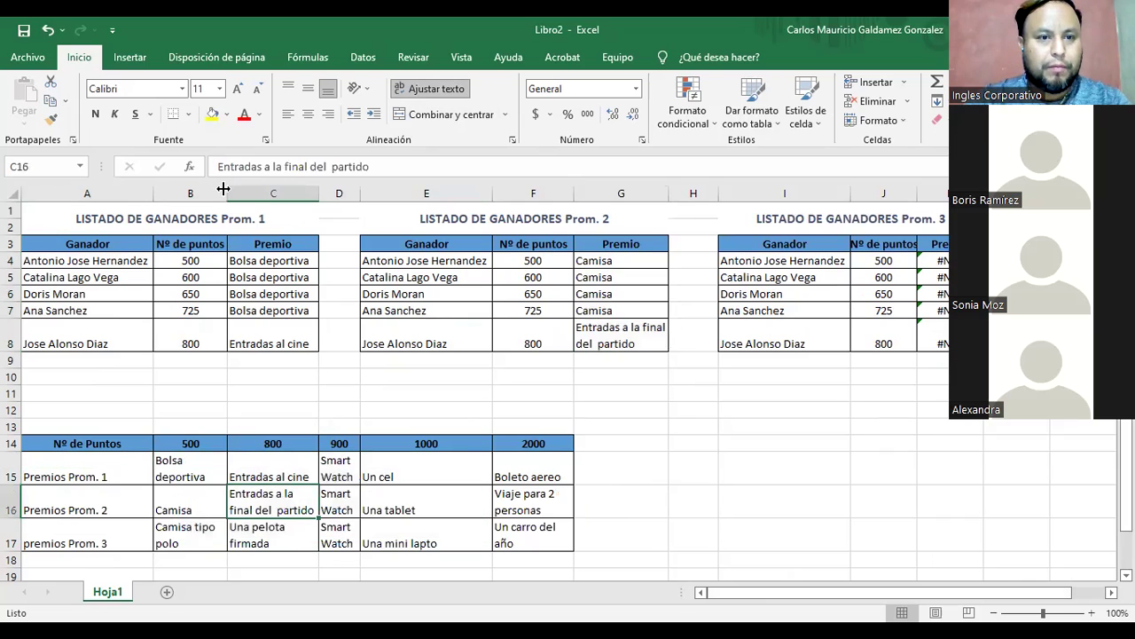
Widen column B, narrow column C, and wrap the Prom. 1 prizes in C4:C8.
{"action": "left_click_drag", "start_coordinate": [218, 202], "coordinate": [220, 197]}
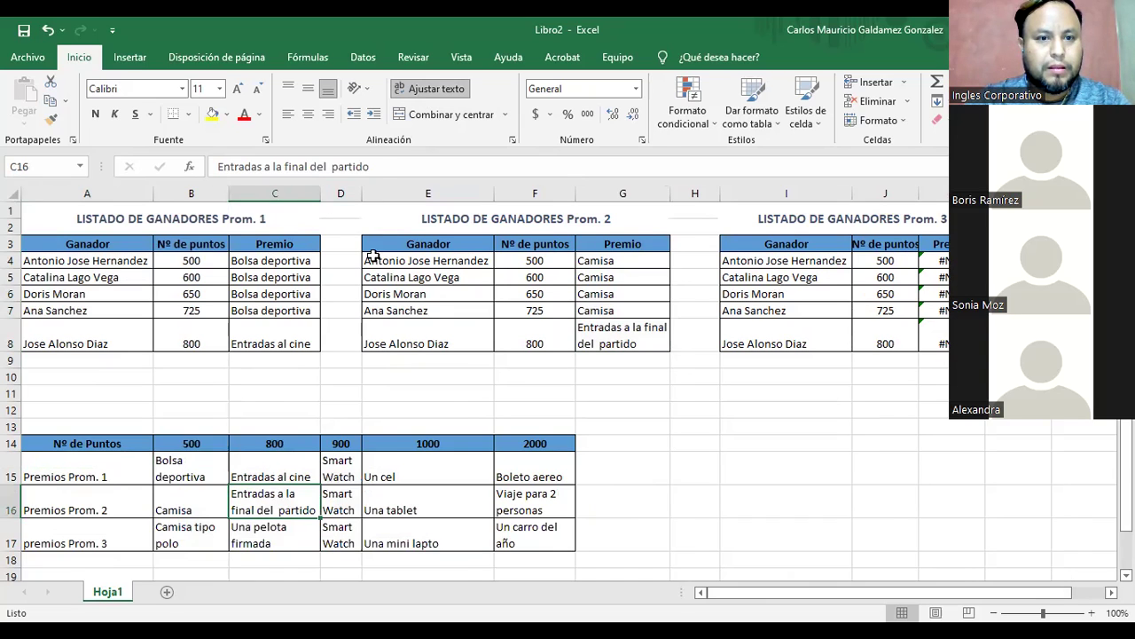
{"action": "left_click_drag", "start_coordinate": [321, 193], "coordinate": [307, 193]}
{"action": "left_click_drag", "start_coordinate": [266, 257], "coordinate": [266, 344]}
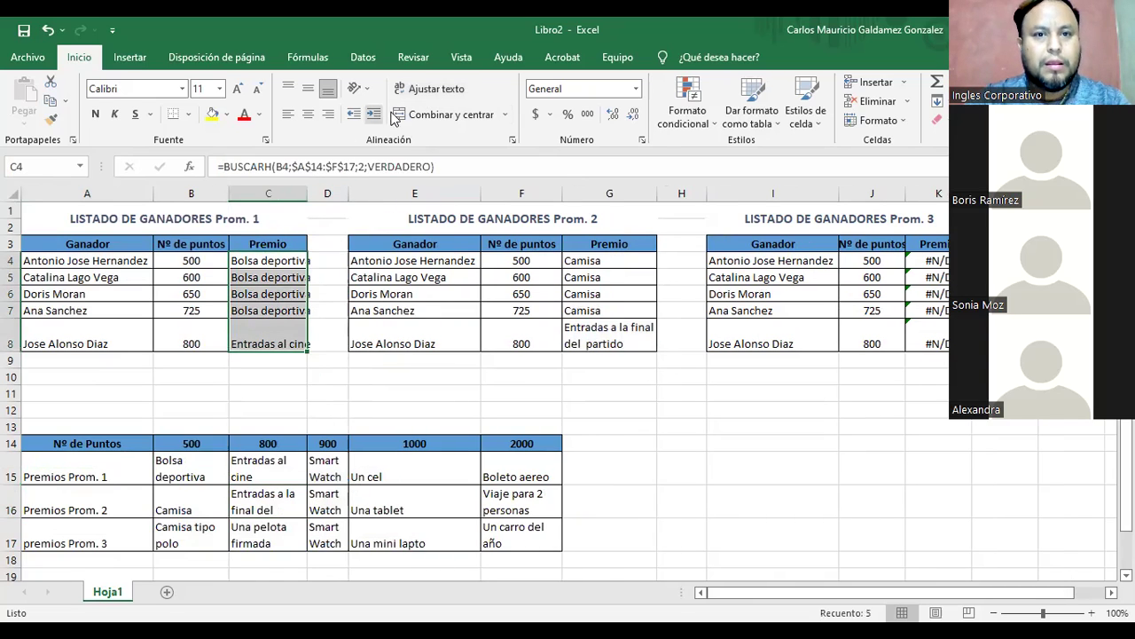
{"action": "left_click", "coordinate": [419, 96]}
{"action": "left_click_drag", "start_coordinate": [585, 268], "coordinate": [581, 404]}
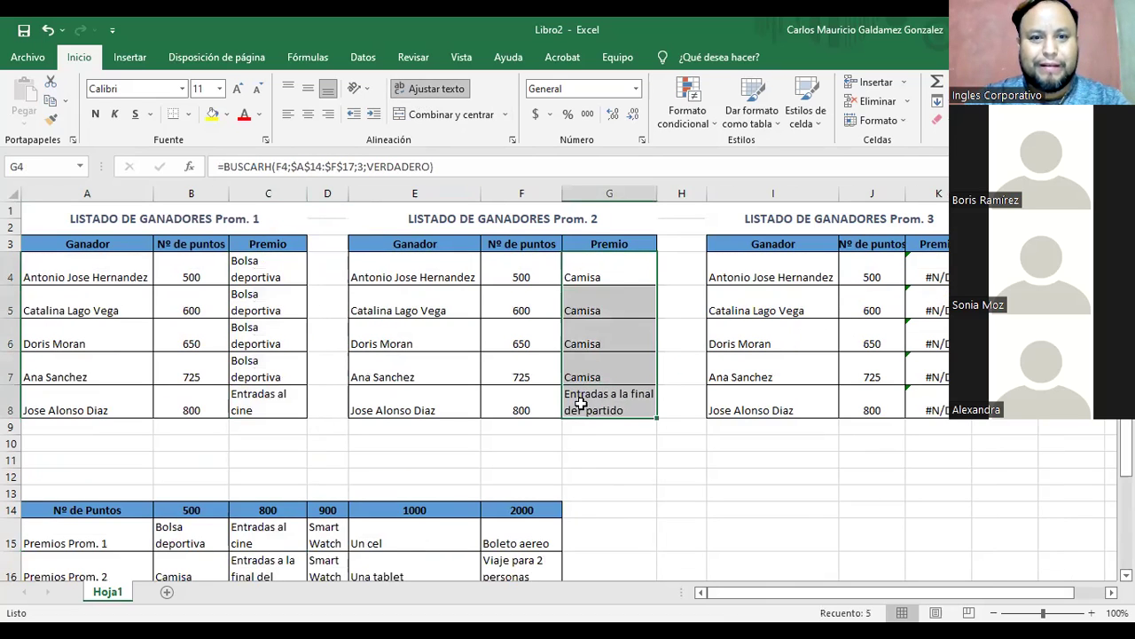
Autofit column A and narrow column B, then select columns B, C and F.
{"action": "left_click", "coordinate": [129, 195]}
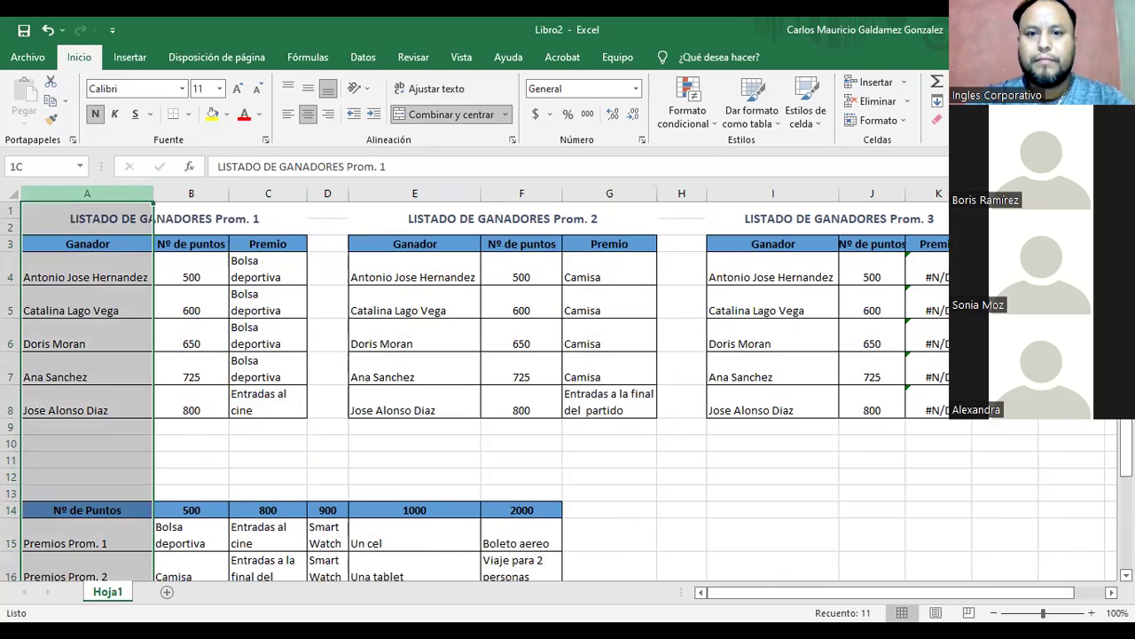
{"action": "double_click", "coordinate": [229, 193]}
{"action": "key", "text": "Home"}
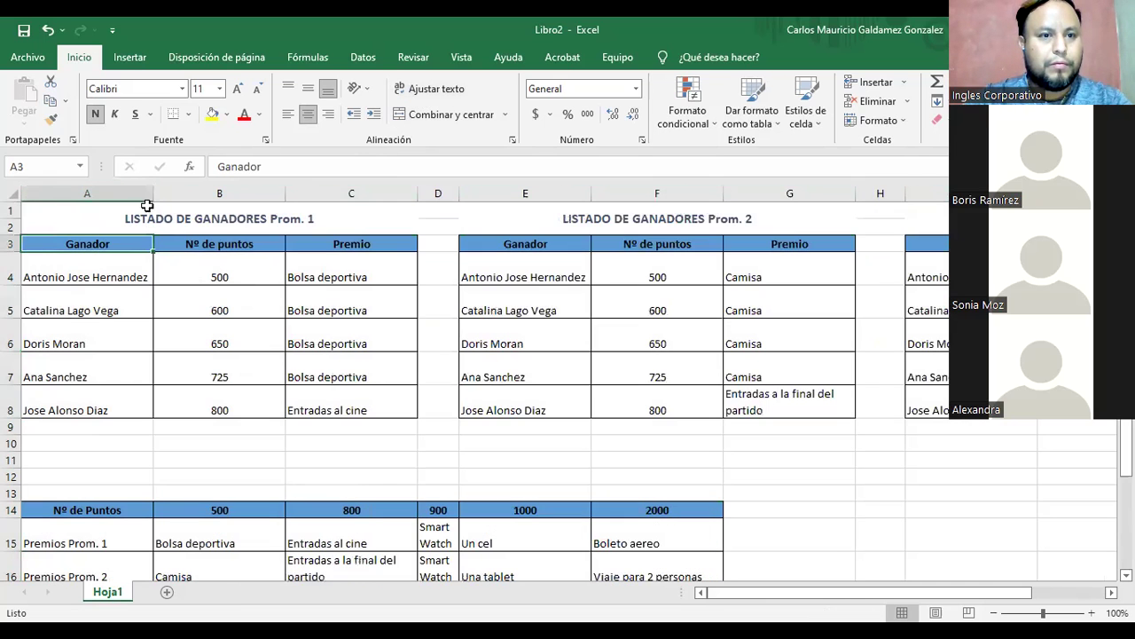
{"action": "mouse_move", "coordinate": [153, 193]}
{"action": "left_mouse_down"}
{"action": "mouse_move", "coordinate": [116, 193]}
{"action": "mouse_move", "coordinate": [146, 193]}
{"action": "left_mouse_up"}
{"action": "key", "text": "ctrl+z"}
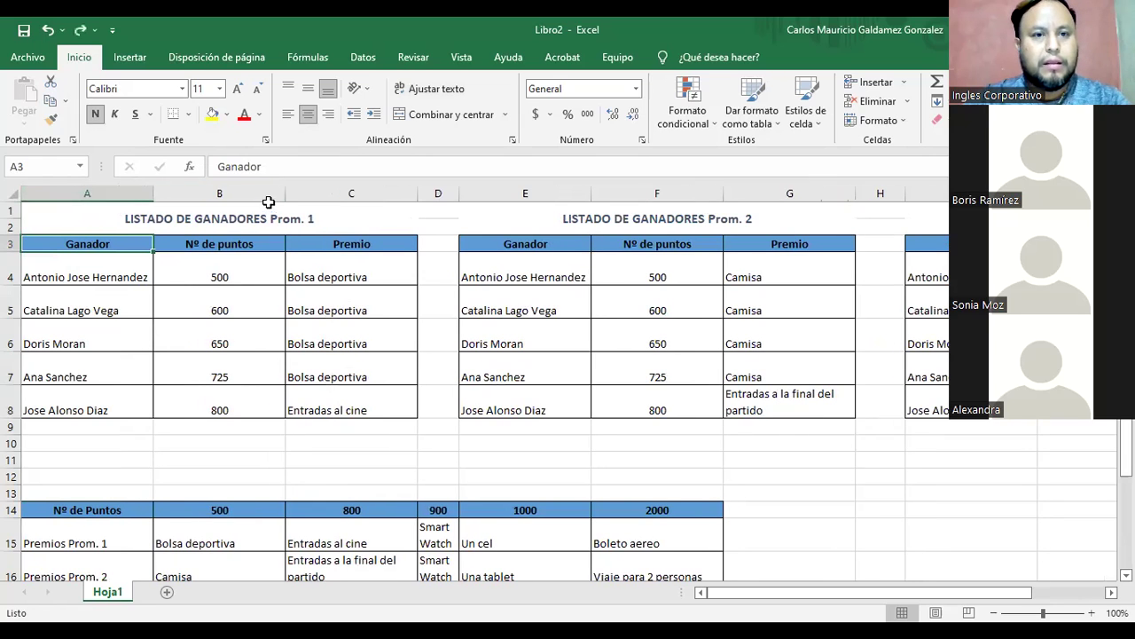
{"action": "left_click_drag", "start_coordinate": [283, 192], "coordinate": [226, 199]}
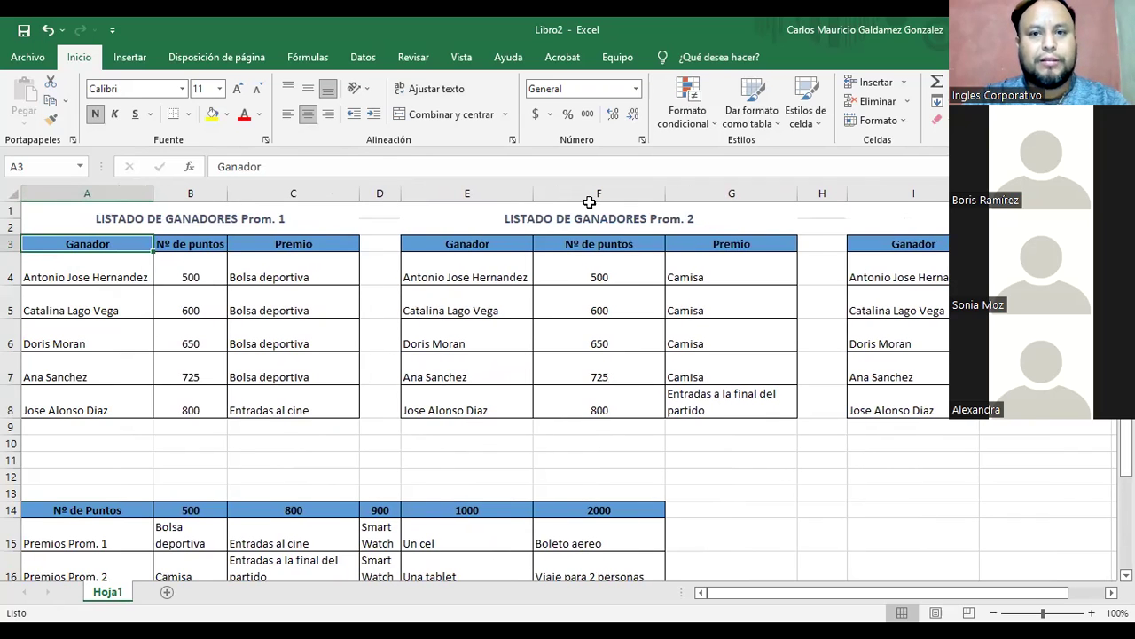
{"action": "left_click_drag", "start_coordinate": [190, 193], "coordinate": [292, 194]}
{"action": "left_click", "coordinate": [662, 193], "text": "ctrl"}
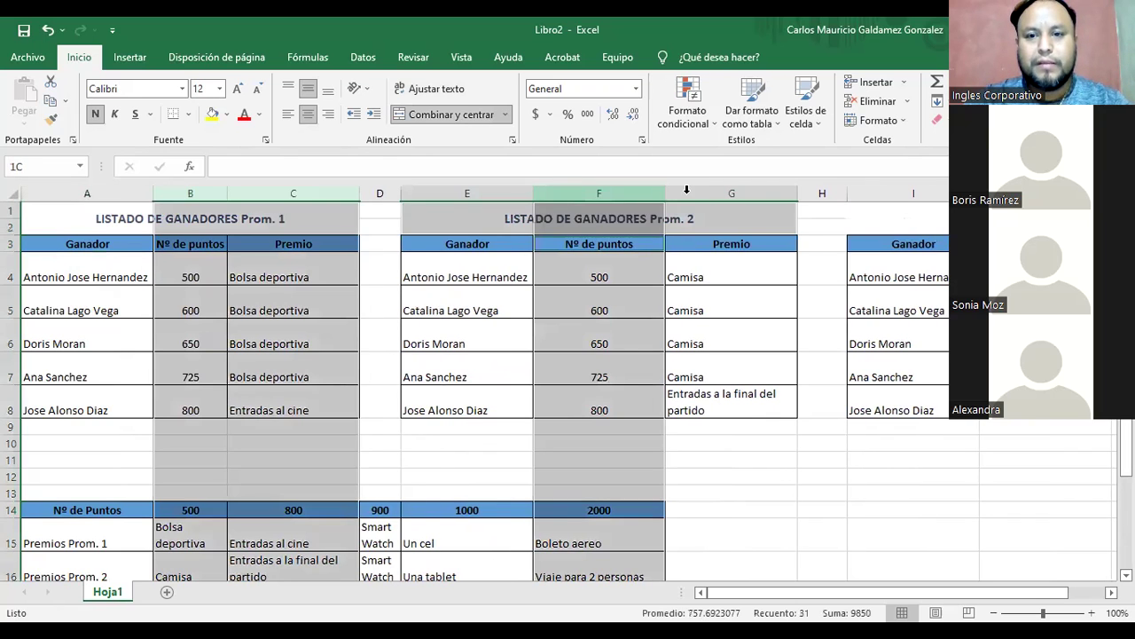
Set one shared width for columns B, C, F and G, and match column J to it.
{"action": "left_click", "coordinate": [692, 194], "text": "ctrl"}
{"action": "right_click", "coordinate": [692, 194]}
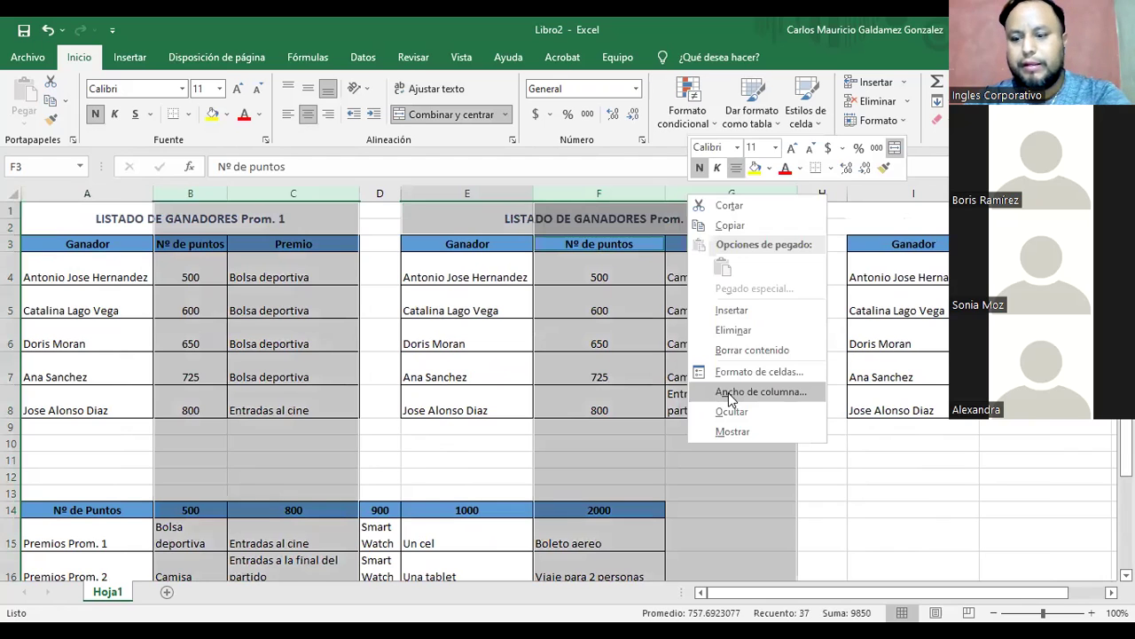
{"action": "left_click", "coordinate": [745, 391]}
{"action": "left_click", "coordinate": [700, 430]}
{"action": "left_click", "coordinate": [807, 194]}
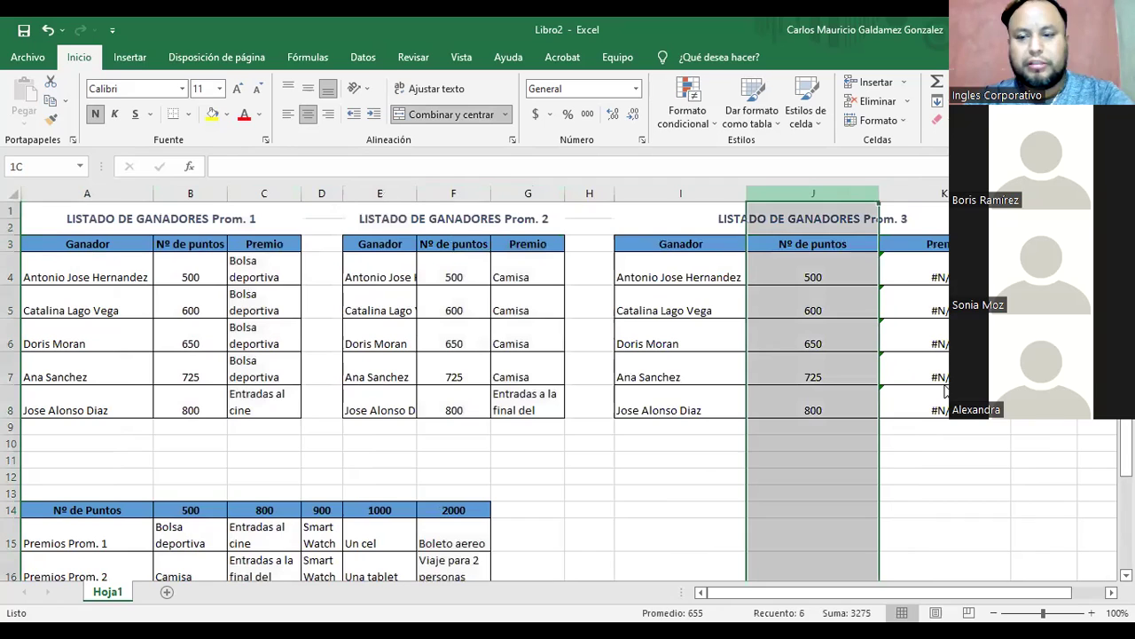
{"action": "left_click", "coordinate": [572, 404]}
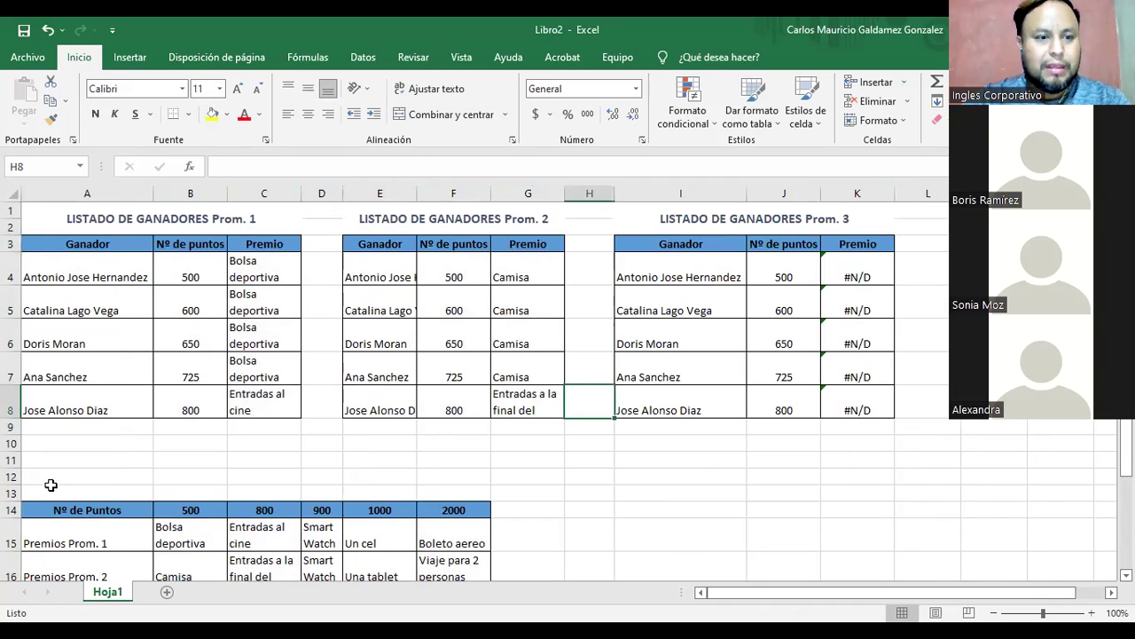
Delete the empty row 11 above the prize table and select the Prom. 1 names A4:A8.
{"action": "left_click", "coordinate": [11, 459]}
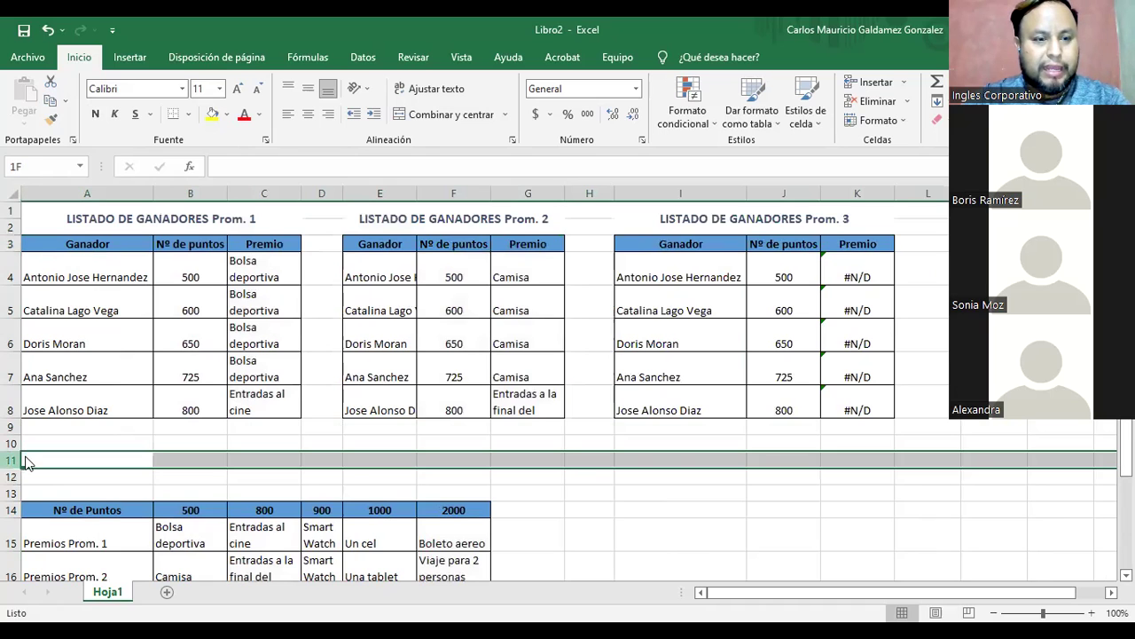
{"action": "right_click", "coordinate": [27, 461]}
{"action": "left_click", "coordinate": [52, 372]}
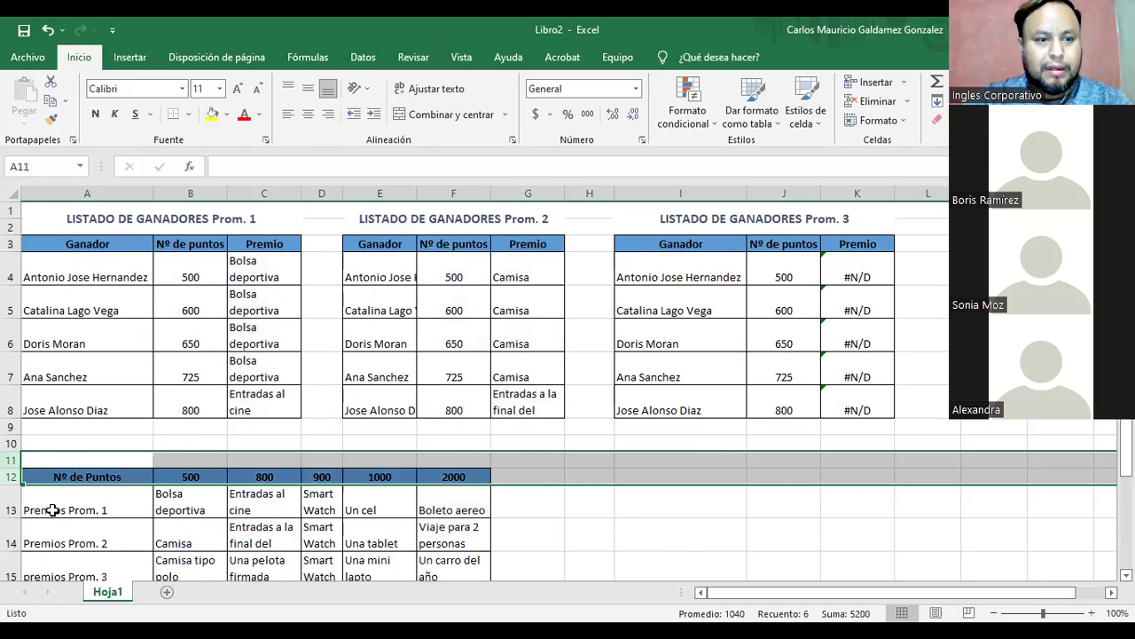
{"action": "scroll", "coordinate": [512, 484], "scroll_direction": "down", "scroll_amount": 1}
{"action": "scroll", "coordinate": [512, 483], "scroll_direction": "up", "scroll_amount": 1}
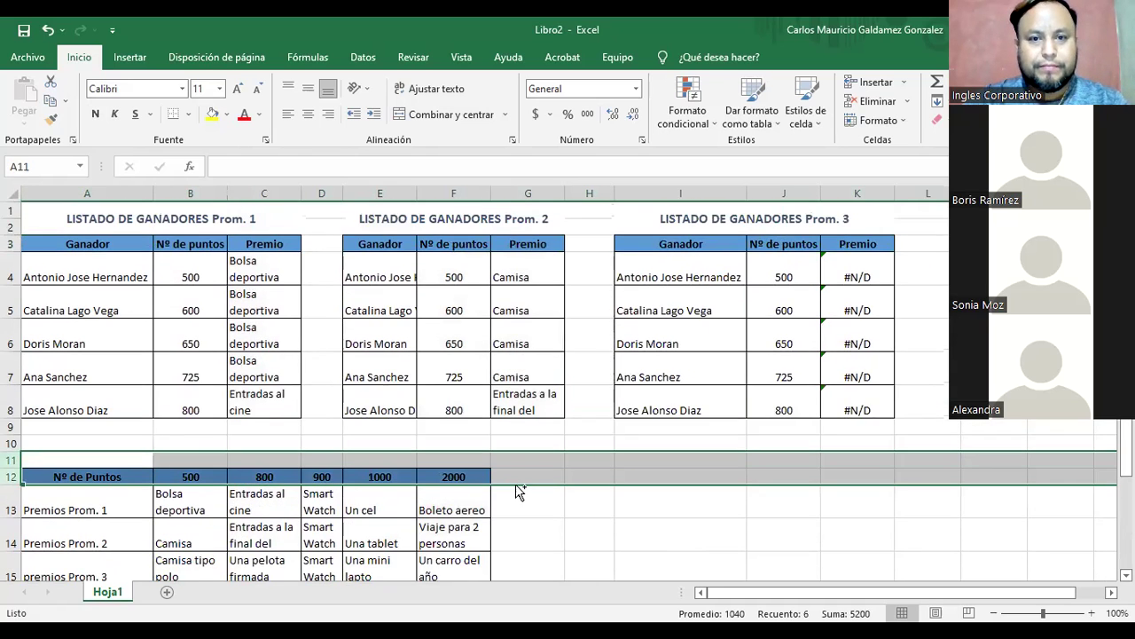
{"action": "scroll", "coordinate": [520, 493], "scroll_direction": "down", "scroll_amount": 1, "text": "ctrl"}
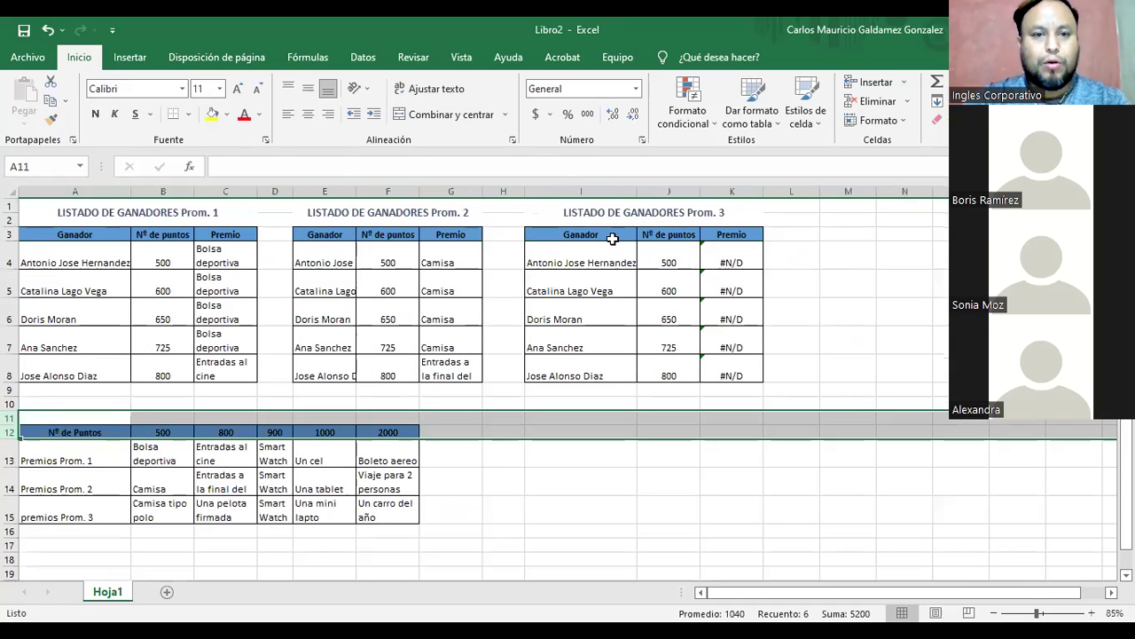
{"action": "left_click_drag", "start_coordinate": [56, 268], "coordinate": [62, 373]}
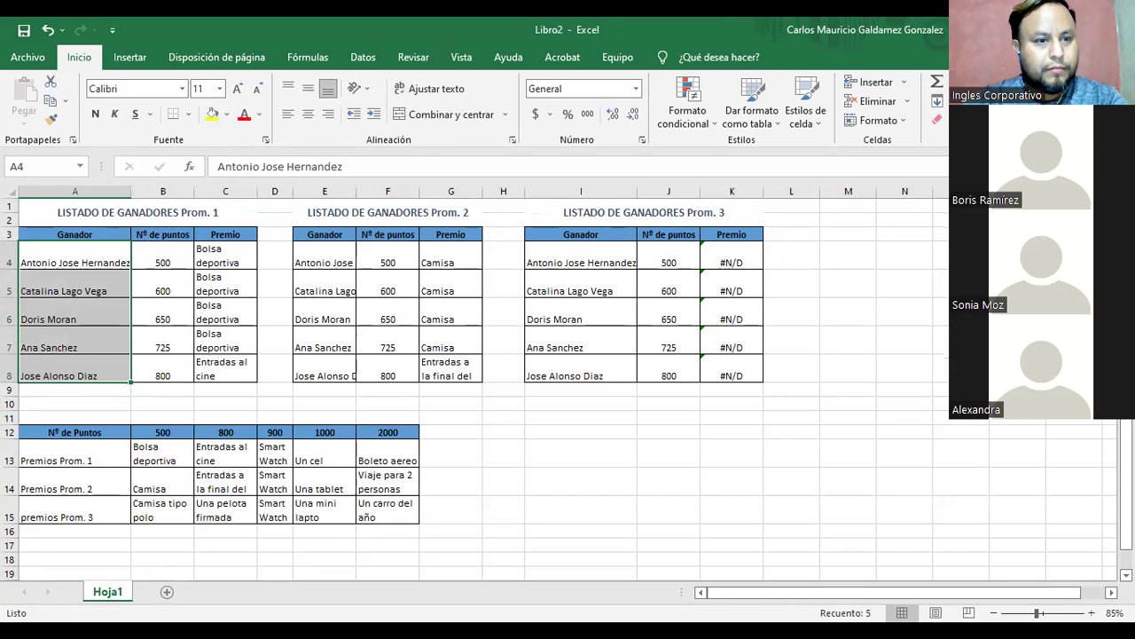
Copy the Prom. 1 names into E4:E8, wrap both name ranges, and set column A to 18.29.
{"action": "key", "text": "ctrl+c"}
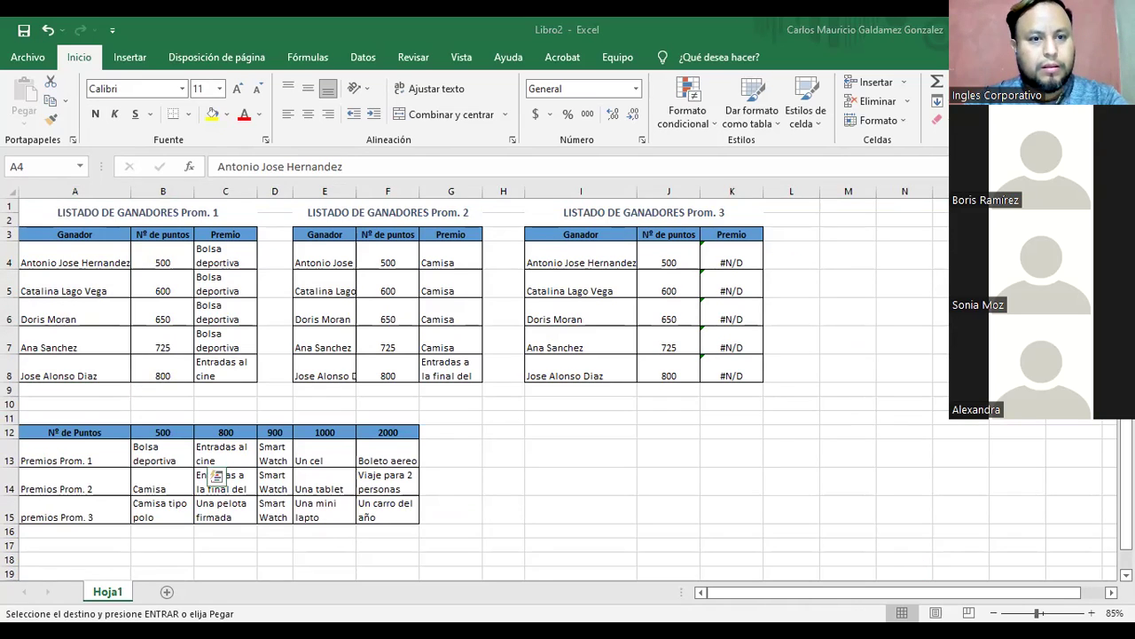
{"action": "left_click_drag", "start_coordinate": [324, 263], "coordinate": [317, 367]}
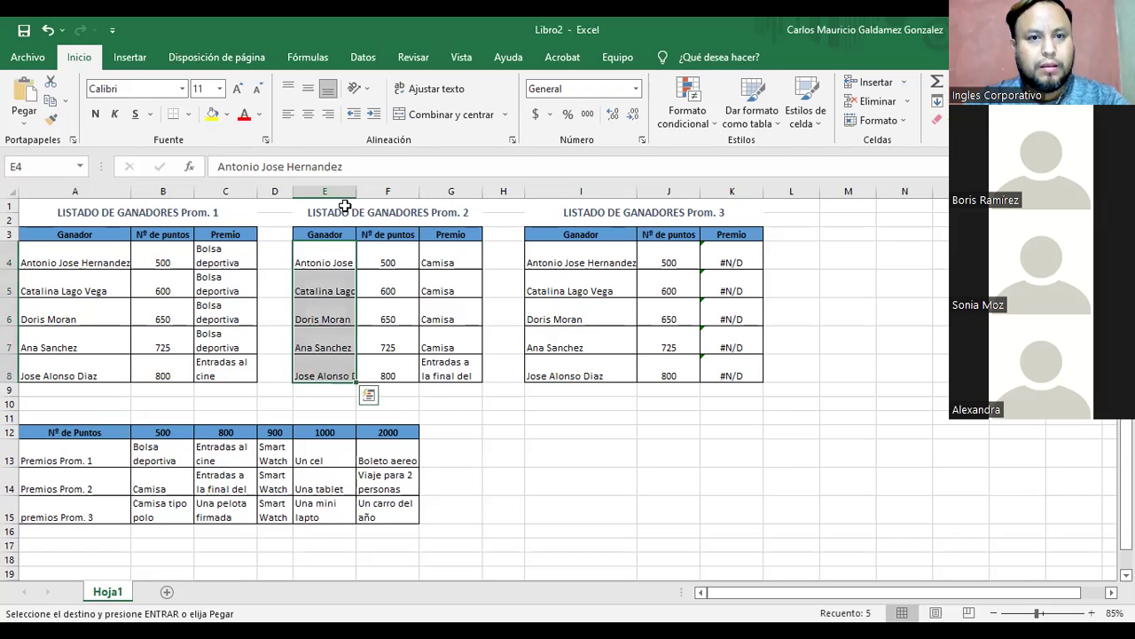
{"action": "key", "text": "ctrl+v"}
{"action": "left_click", "coordinate": [430, 92]}
{"action": "left_click_drag", "start_coordinate": [56, 258], "coordinate": [59, 389]}
{"action": "left_click", "coordinate": [430, 89]}
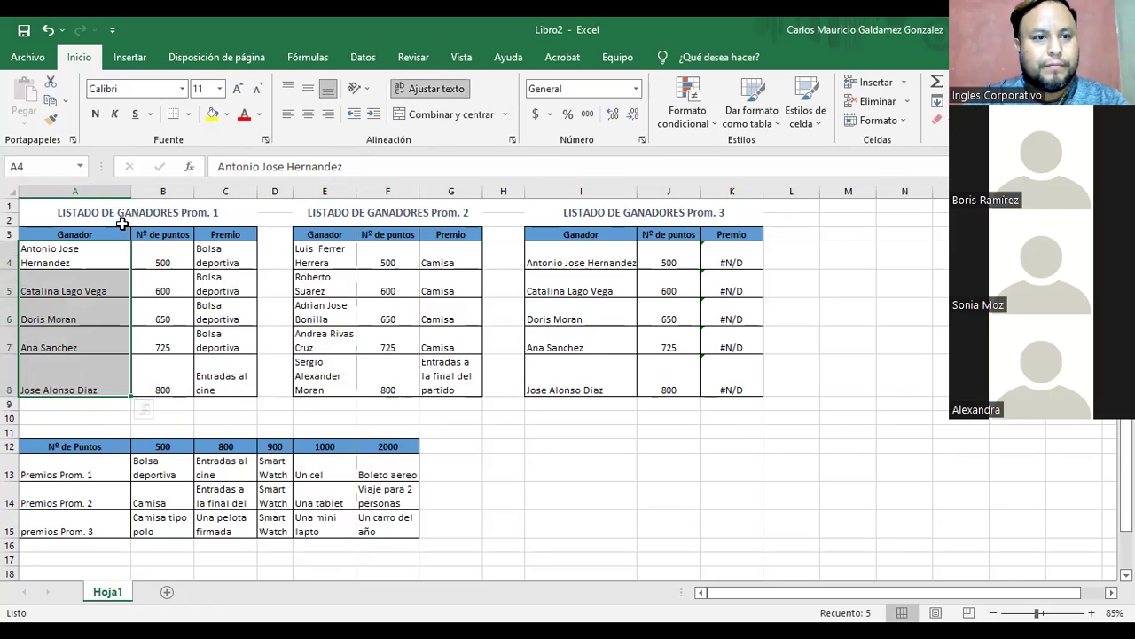
{"action": "left_click_drag", "start_coordinate": [129, 194], "coordinate": [110, 196]}
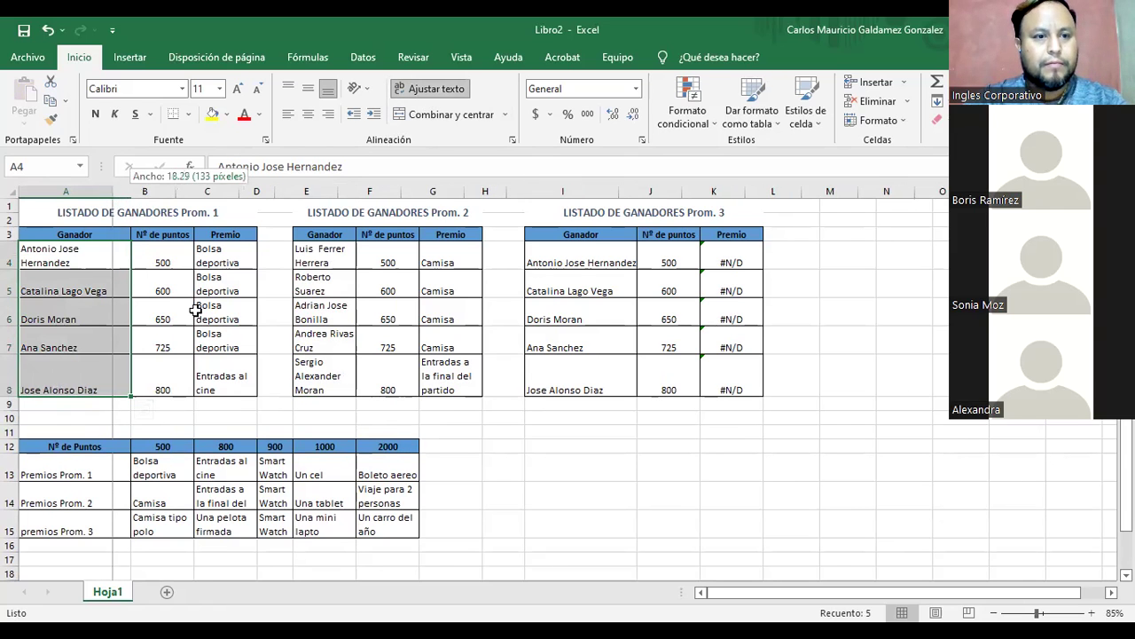
Enter five new short first names into the Prom. 3 winner cells I4:I8.
{"action": "scroll", "coordinate": [709, 291], "scroll_direction": "up", "scroll_amount": 1}
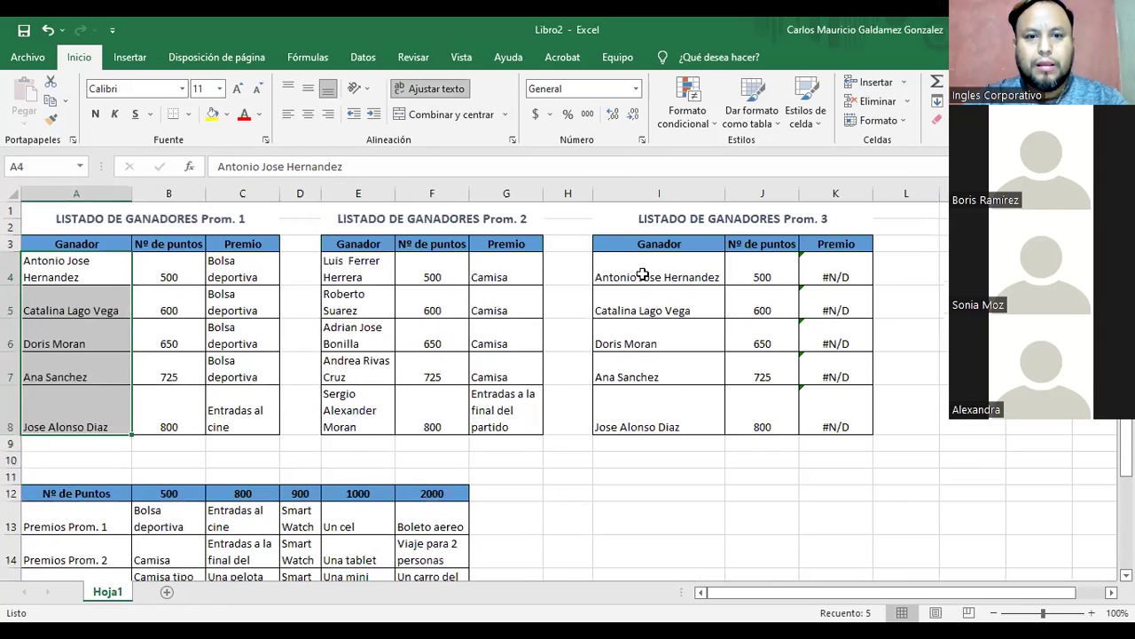
{"action": "left_click", "coordinate": [643, 275]}
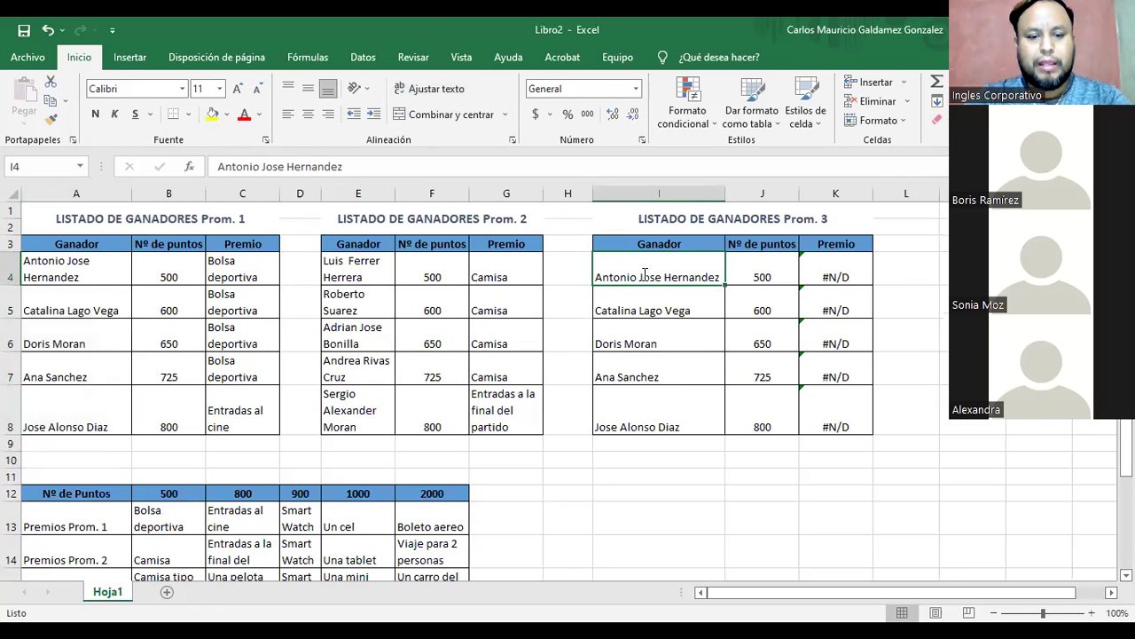
{"action": "type", "text": "Carlos"}
{"action": "key", "text": "Return"}
{"action": "type", "text": "M"}
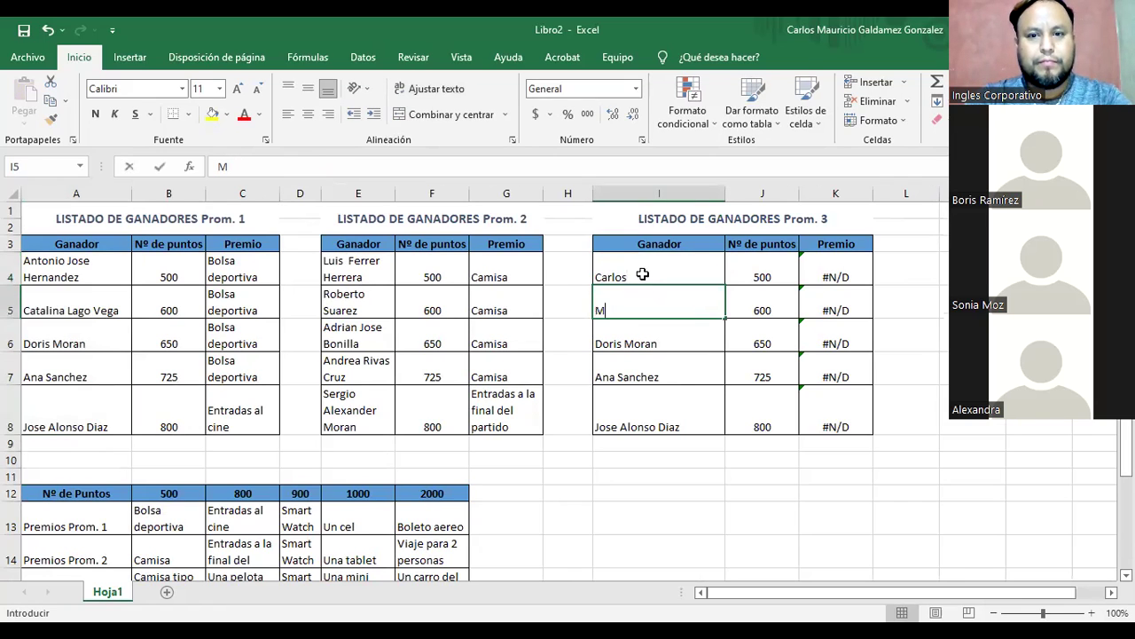
{"action": "type", "text": "aria"}
{"action": "key", "text": "Return"}
{"action": "type", "text": "Pablo"}
{"action": "key", "text": "Return"}
{"action": "type", "text": "Lucas"}
{"action": "key", "text": "Return"}
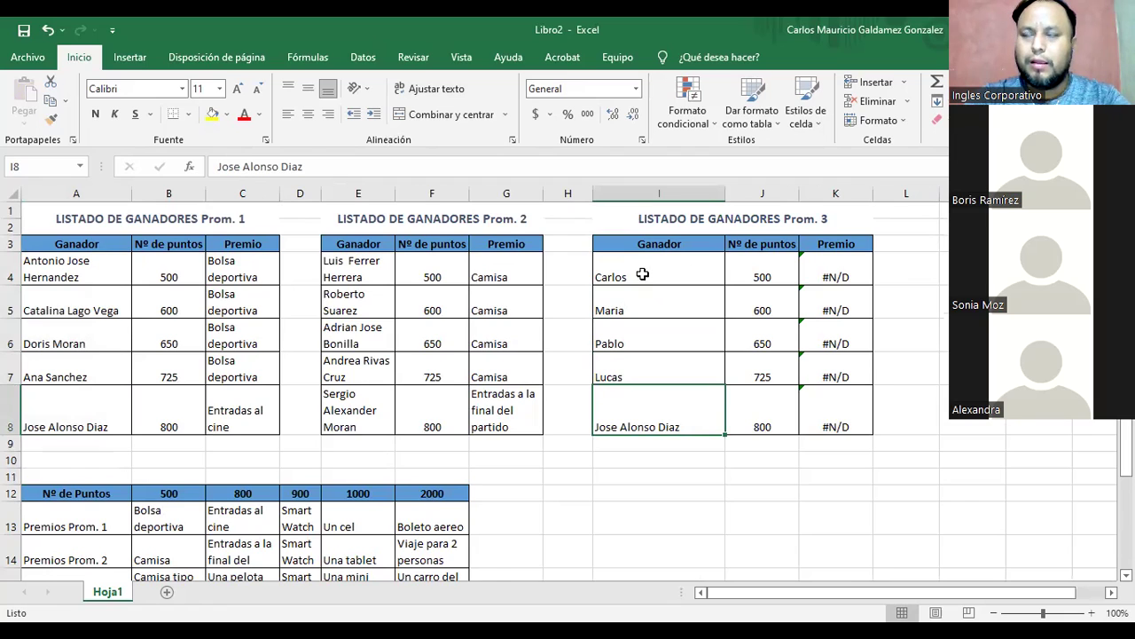
{"action": "type", "text": "Luis"}
{"action": "key", "text": "Return"}
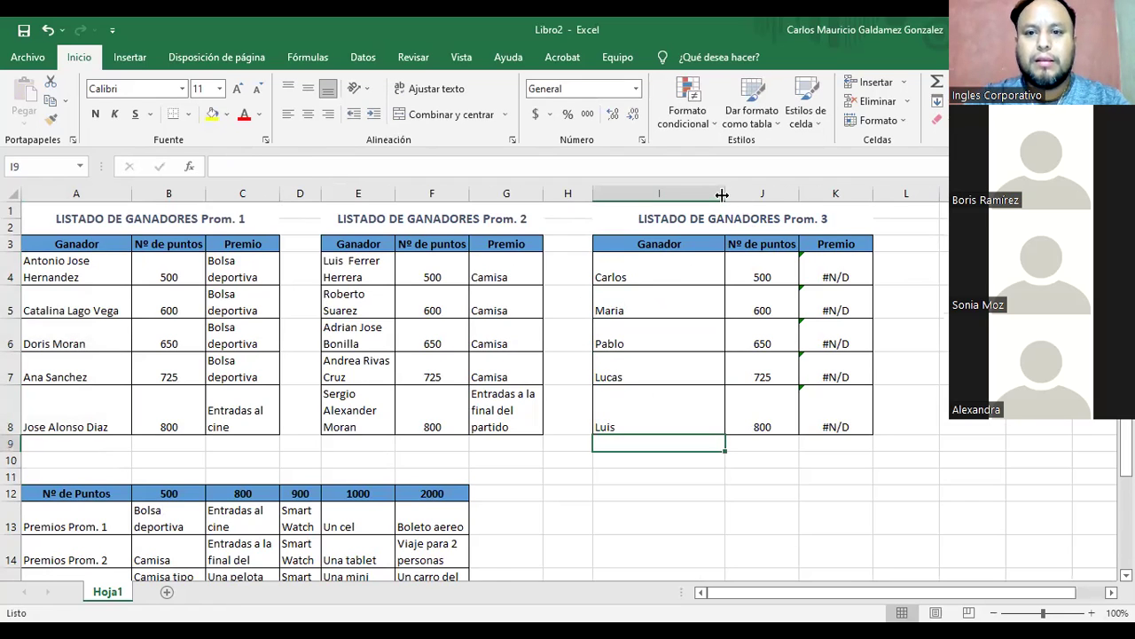
Narrow column I and paste Prom. 2 points 850, 950, 1050, 1150 and 2000 into F4:F8.
{"action": "left_click_drag", "start_coordinate": [724, 194], "coordinate": [669, 205]}
{"action": "left_click", "coordinate": [519, 275]}
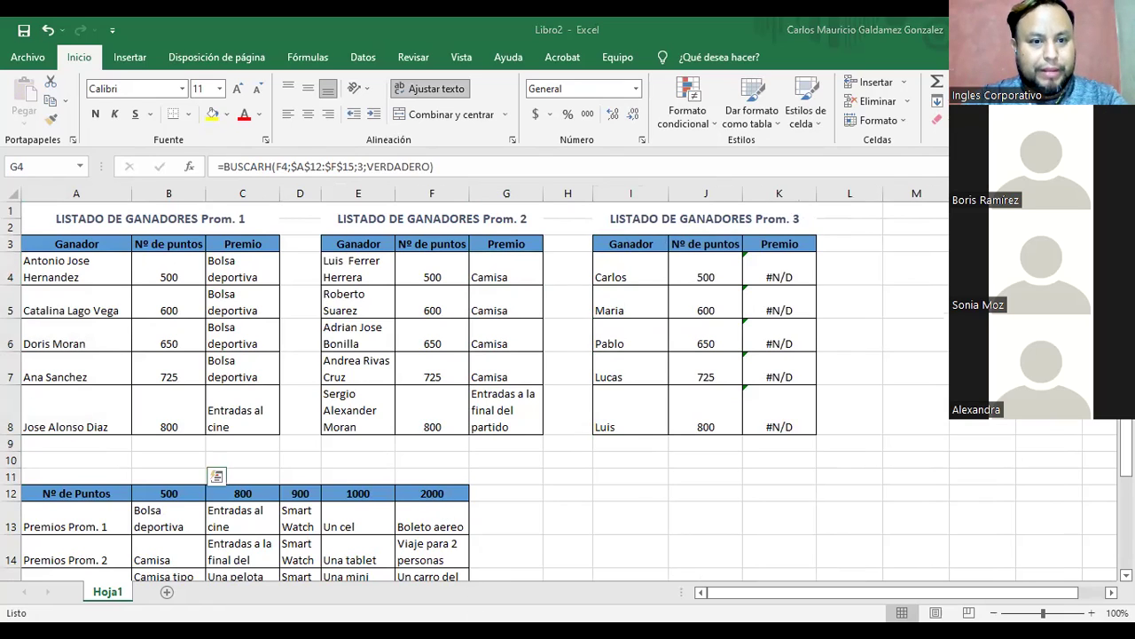
{"action": "key", "text": "ctrl+v"}
{"action": "left_click_drag", "start_coordinate": [432, 267], "coordinate": [432, 417]}
{"action": "key", "text": "ctrl+v"}
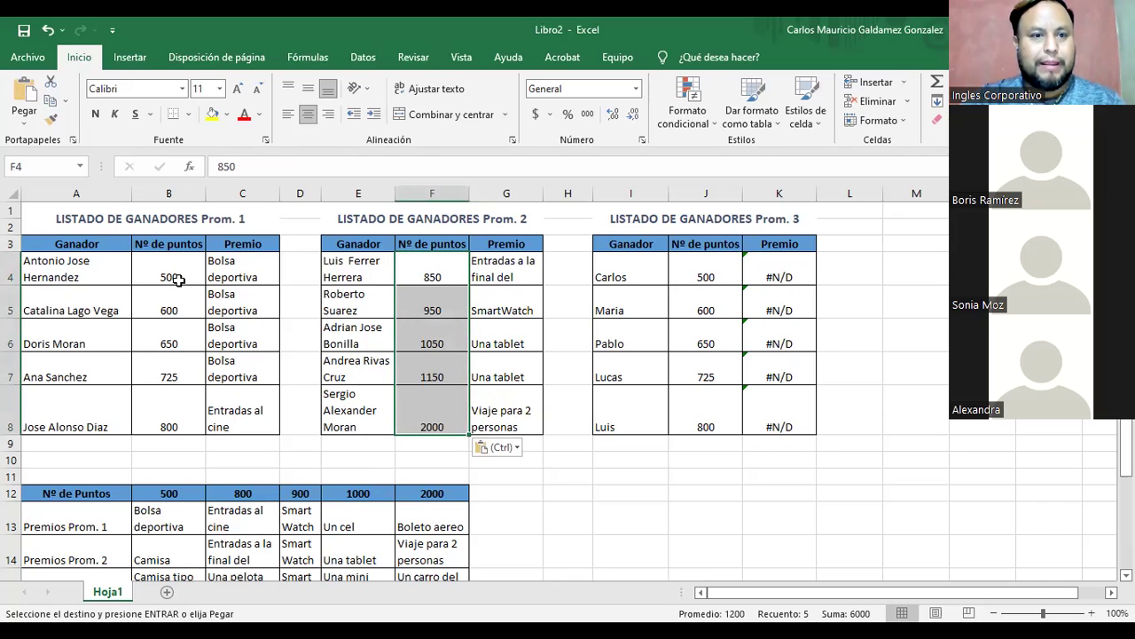
{"action": "left_click_drag", "start_coordinate": [167, 284], "coordinate": [169, 306]}
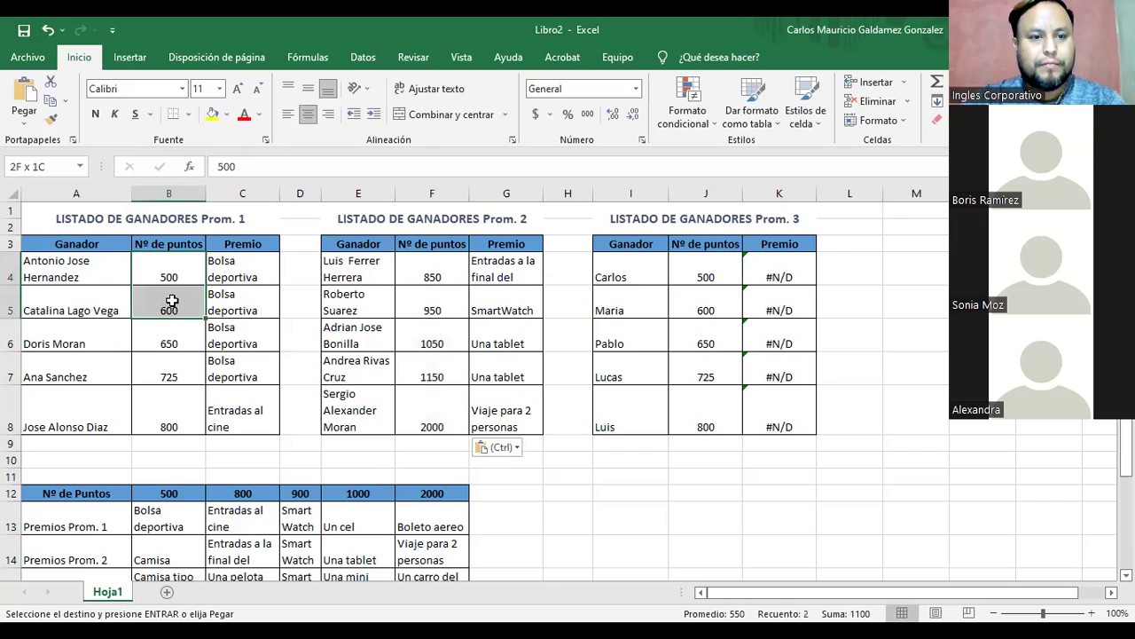
Copy points 500 and 600 into J4:J5 and 1050 and 1150 into J6:J7.
{"action": "key", "text": "ctrl+c"}
{"action": "left_click", "coordinate": [700, 274]}
{"action": "left_click_drag", "start_coordinate": [427, 342], "coordinate": [432, 376]}
{"action": "key", "text": "ctrl+c"}
{"action": "left_click", "coordinate": [702, 344]}
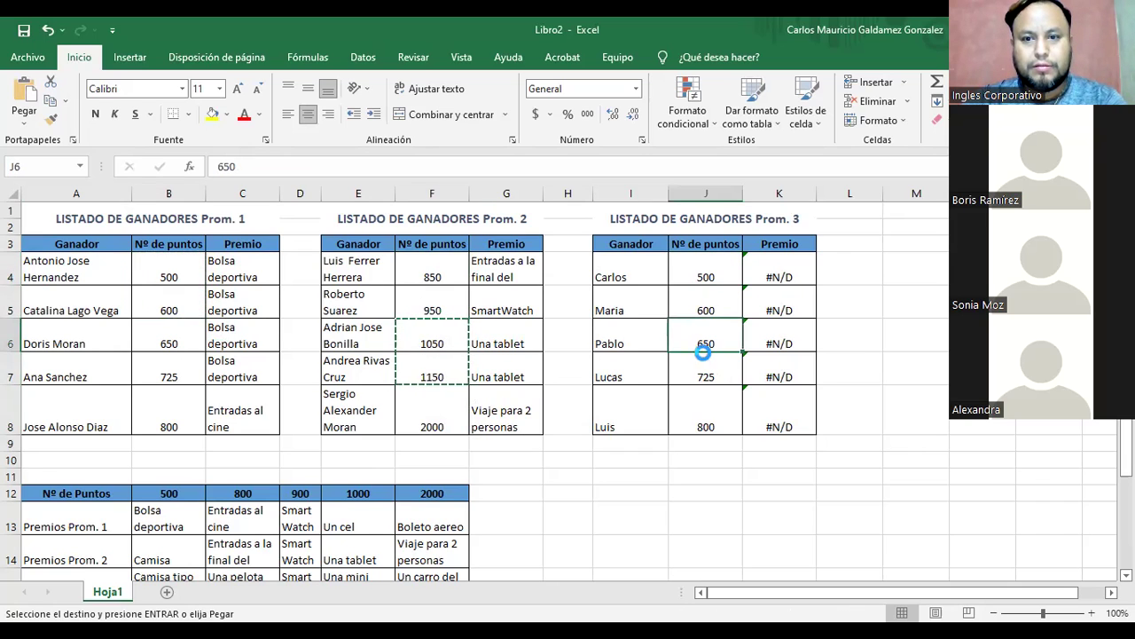
{"action": "key", "text": "ctrl+v"}
Enter 2500 and 2600 as the last two Prom. 3 points in J7 and J8.
{"action": "left_click", "coordinate": [698, 377]}
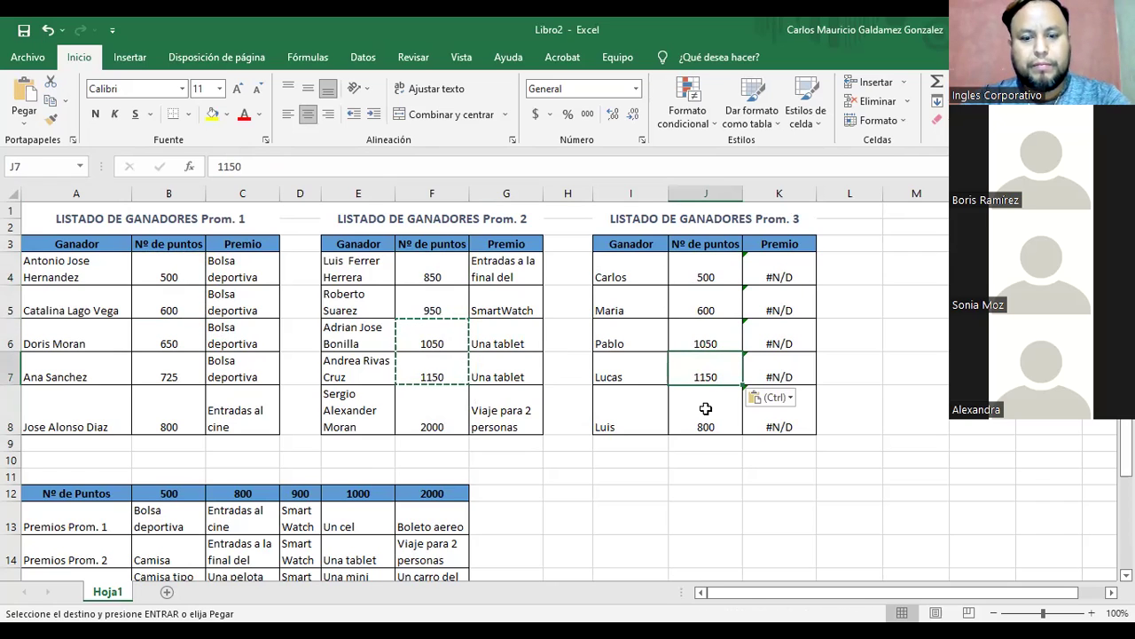
{"action": "type", "text": "2500"}
{"action": "key", "text": "Return"}
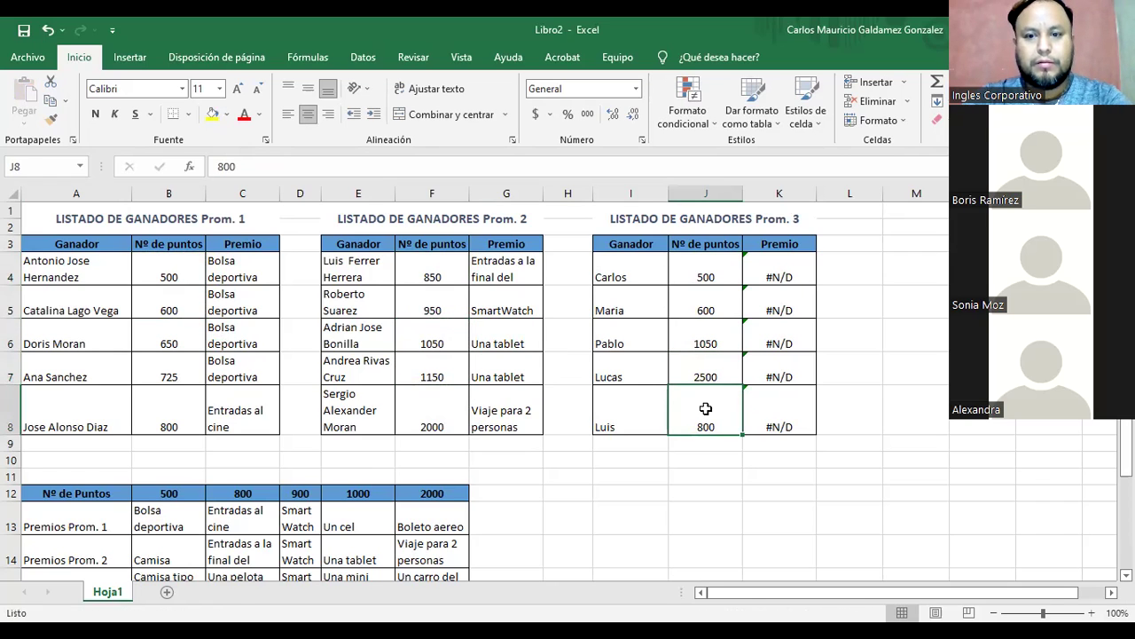
{"action": "type", "text": "2600"}
{"action": "key", "text": "Return"}
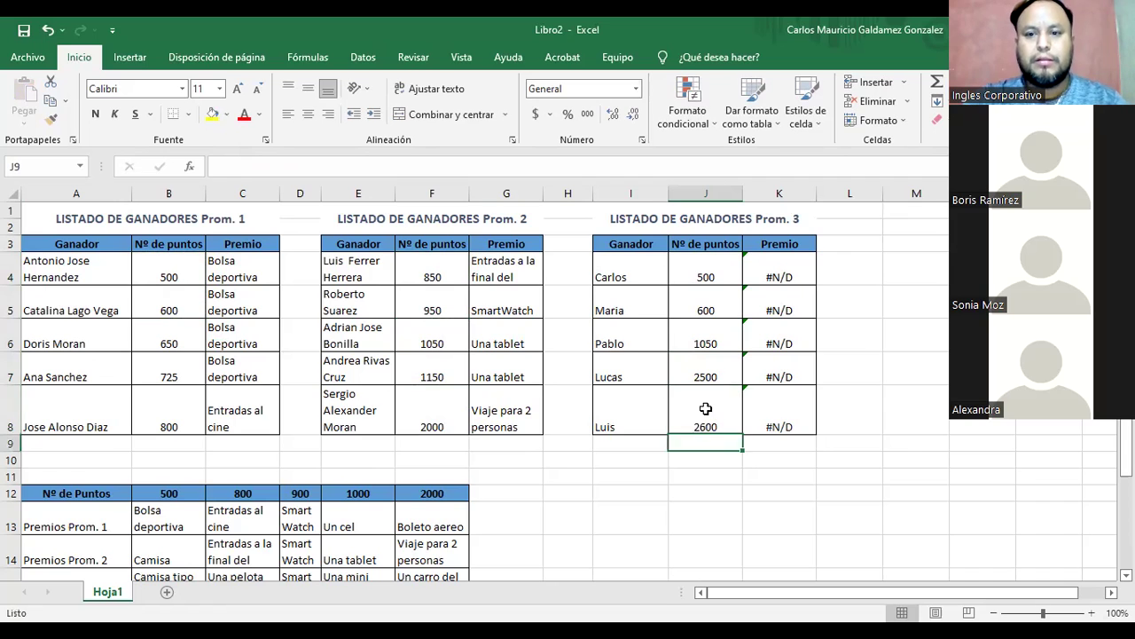
{"action": "left_click", "coordinate": [769, 273]}
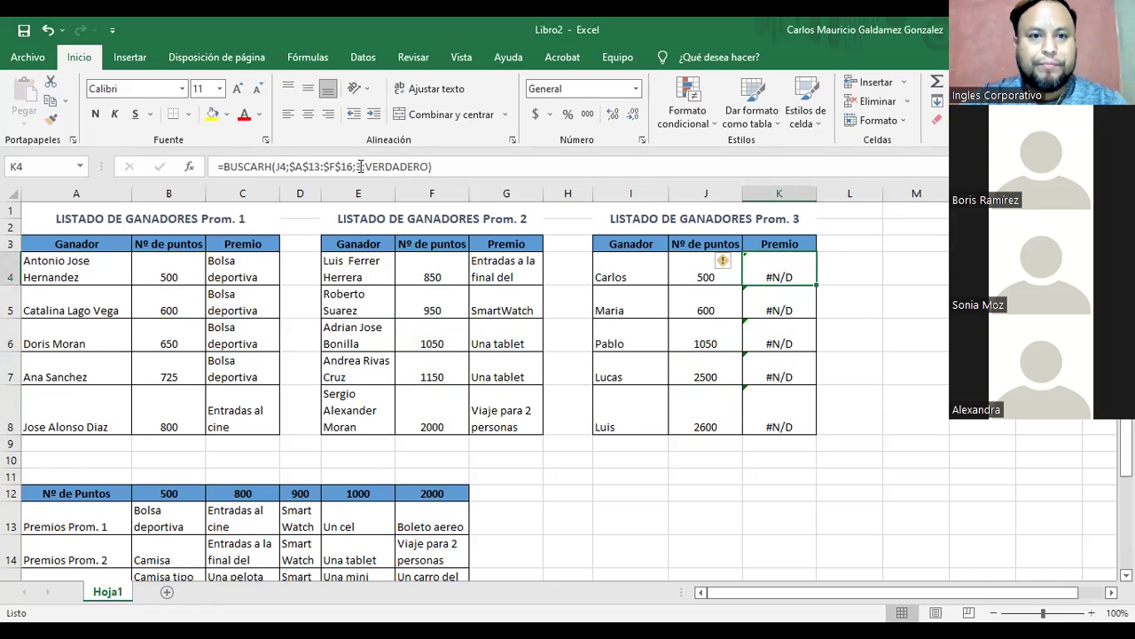
Change the K4 BUSCARH row index from 3 to 4.
{"action": "key", "text": "F2"}
{"action": "key", "text": "Left"}
{"action": "key", "text": "Left"}
{"action": "key", "text": "Left"}
{"action": "key", "text": "Left"}
{"action": "key", "text": "Left"}
{"action": "key", "text": "Left"}
{"action": "key", "text": "Left"}
{"action": "key", "text": "Left"}
{"action": "key", "text": "Left"}
{"action": "key", "text": "Left"}
{"action": "key", "text": "Left"}
{"action": "key", "text": "BackSpace"}
{"action": "type", "text": "4"}
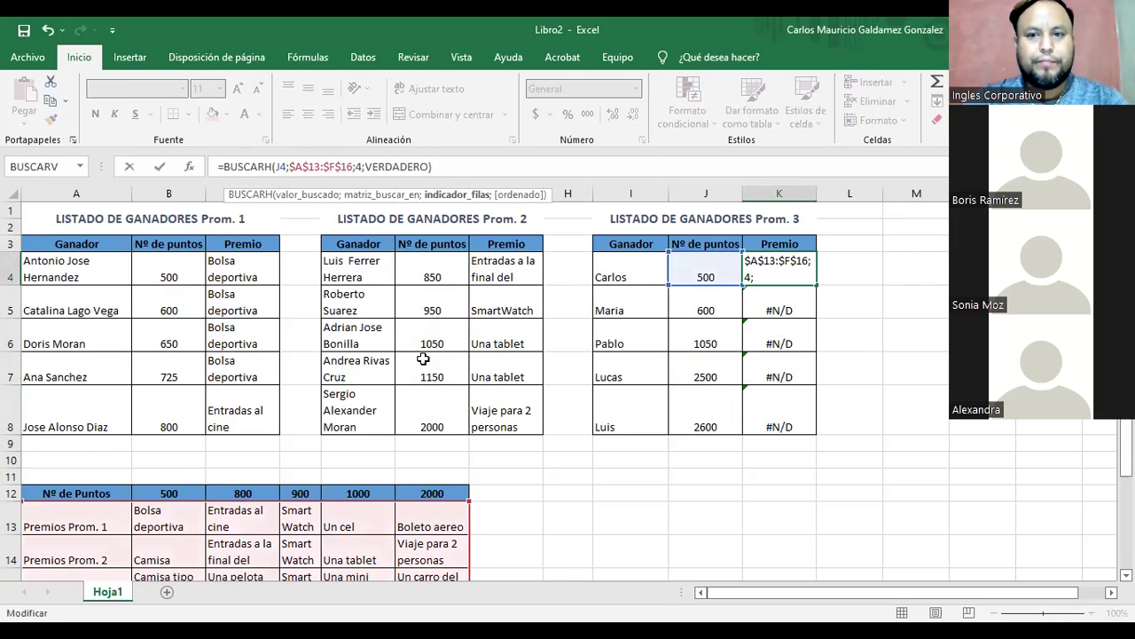
{"action": "key", "text": "Return"}
Shift the K4 lookup range to $A$12:$F$15 and fill the formula down to K8.
{"action": "left_click", "coordinate": [776, 277]}
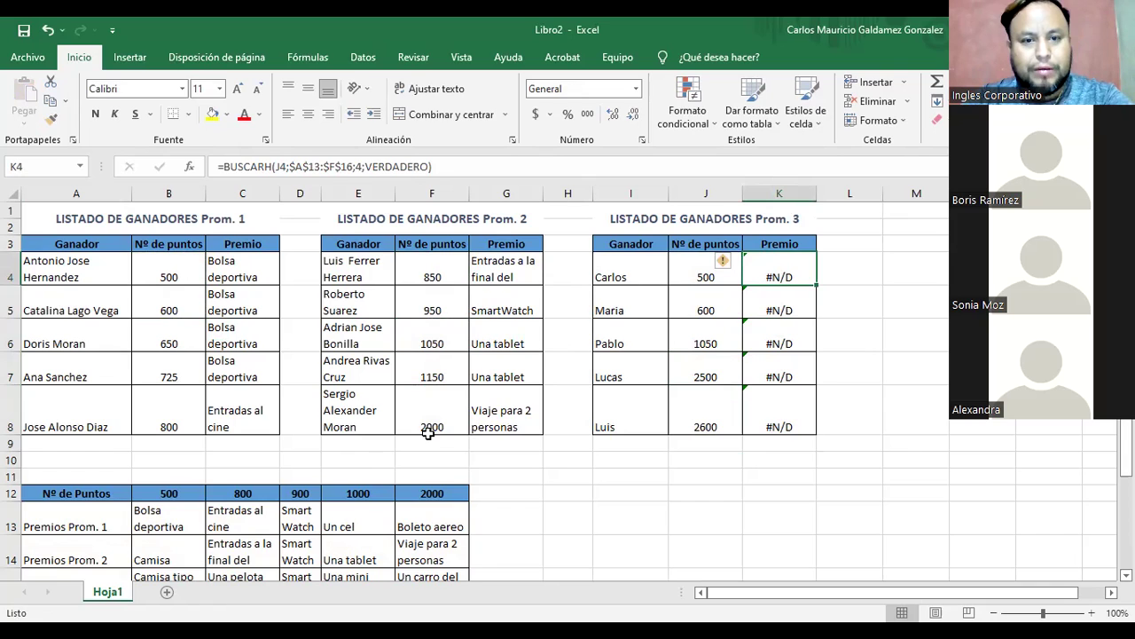
{"action": "key", "text": "F2"}
{"action": "left_click_drag", "start_coordinate": [258, 503], "coordinate": [258, 497]}
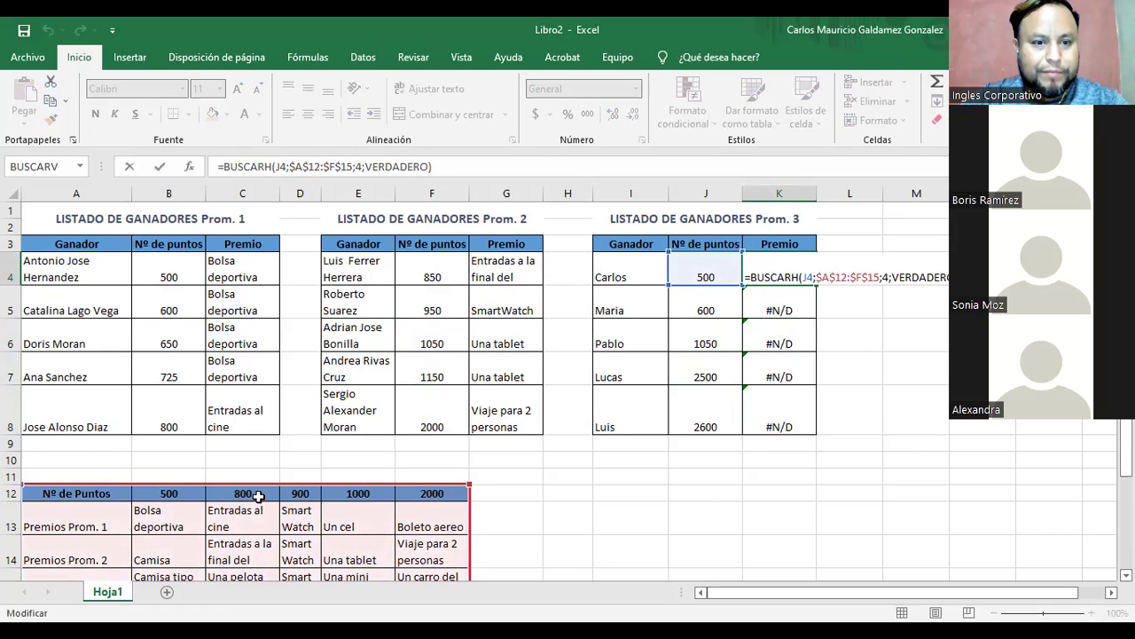
{"action": "key", "text": "Return"}
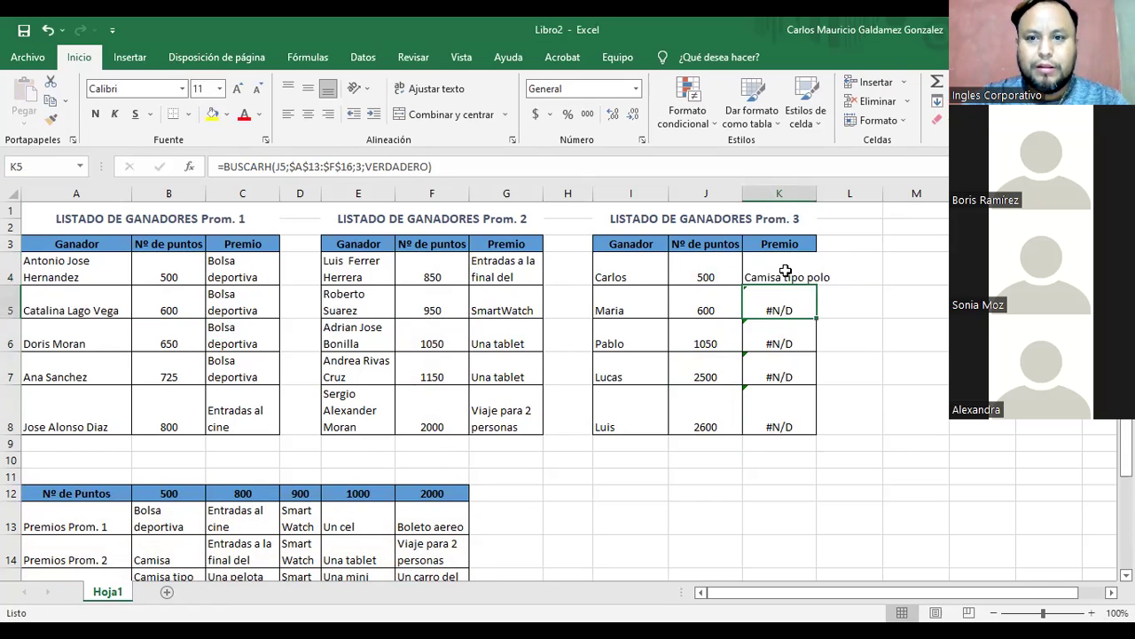
{"action": "left_click", "coordinate": [786, 271]}
{"action": "left_click_drag", "start_coordinate": [816, 286], "coordinate": [798, 433]}
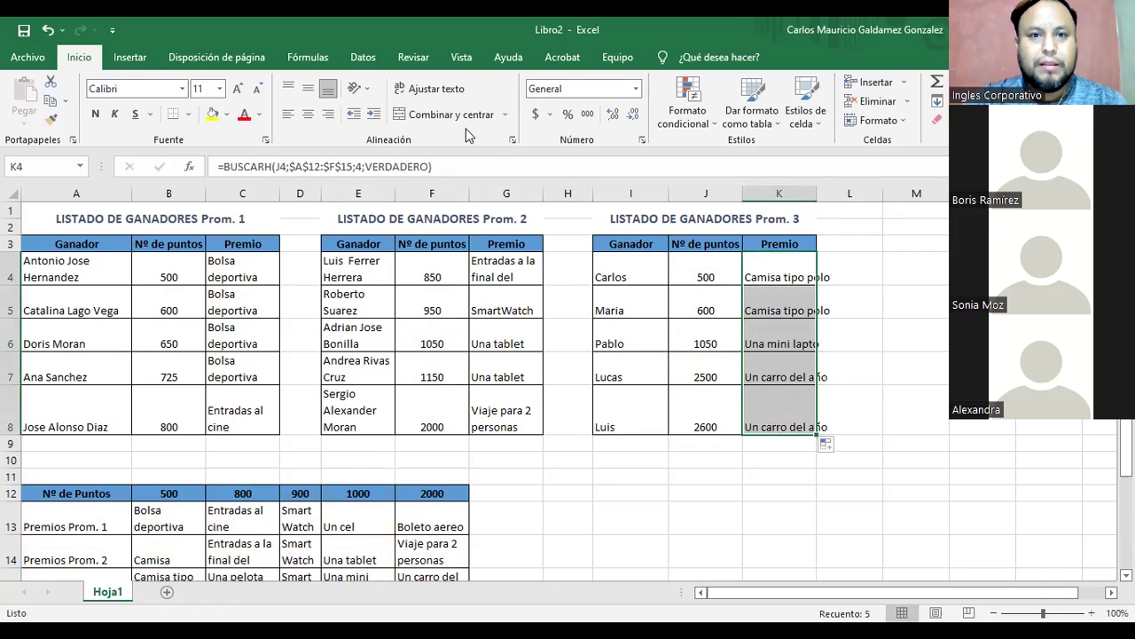
Wrap the K4:K8 prize text, collapse row 2 and delete blank rows 10–11.
{"action": "left_click", "coordinate": [431, 89]}
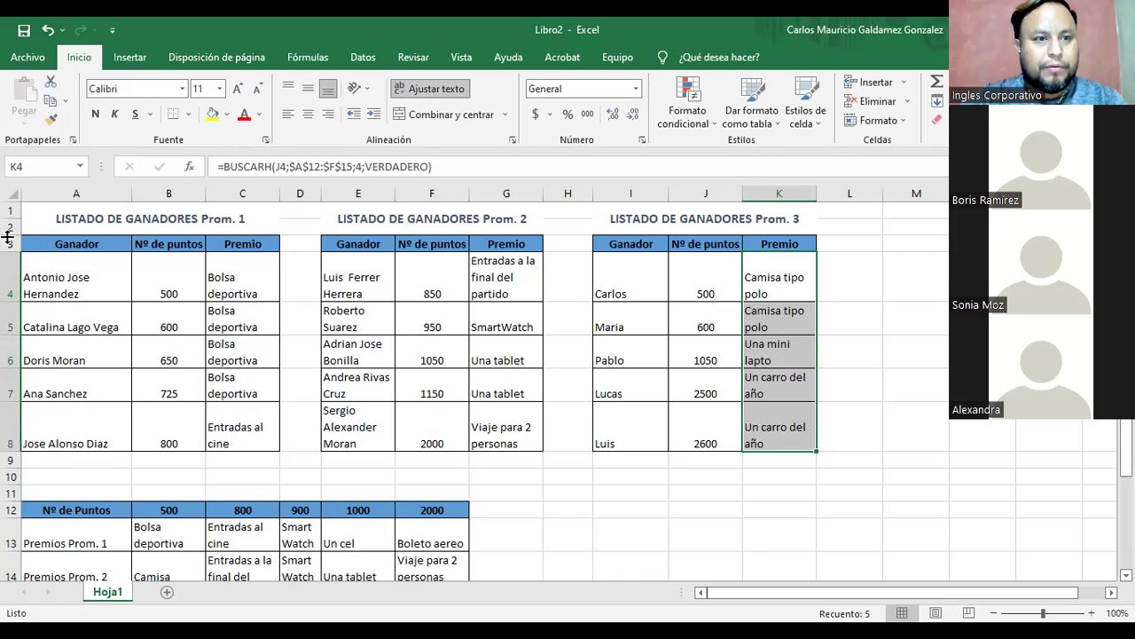
{"action": "left_click_drag", "start_coordinate": [9, 225], "coordinate": [9, 215]}
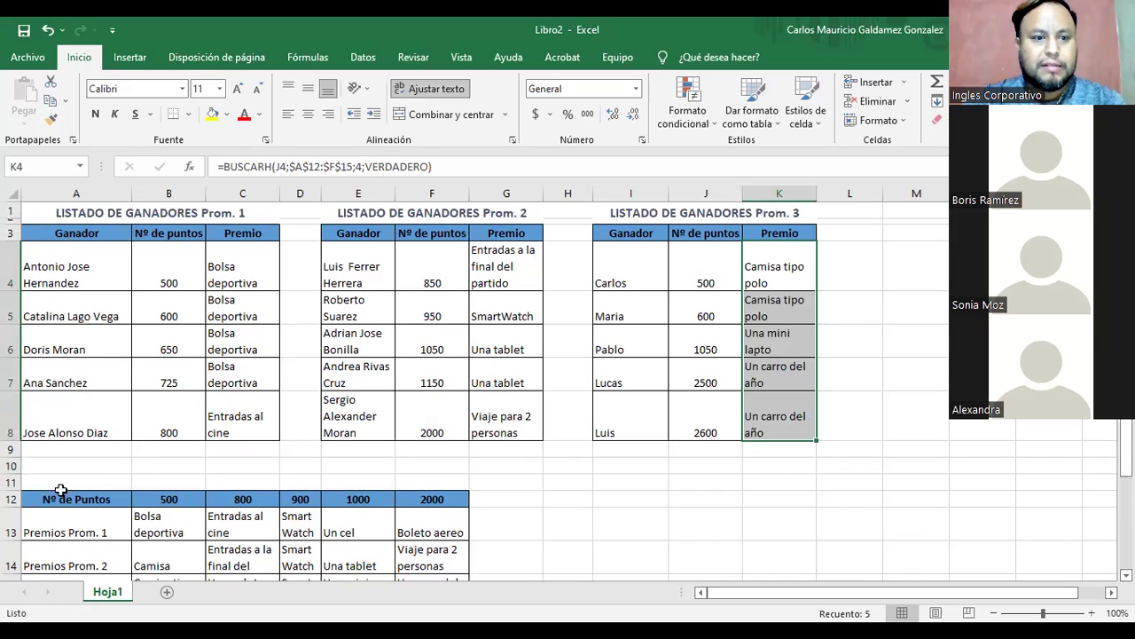
{"action": "left_click", "coordinate": [9, 467]}
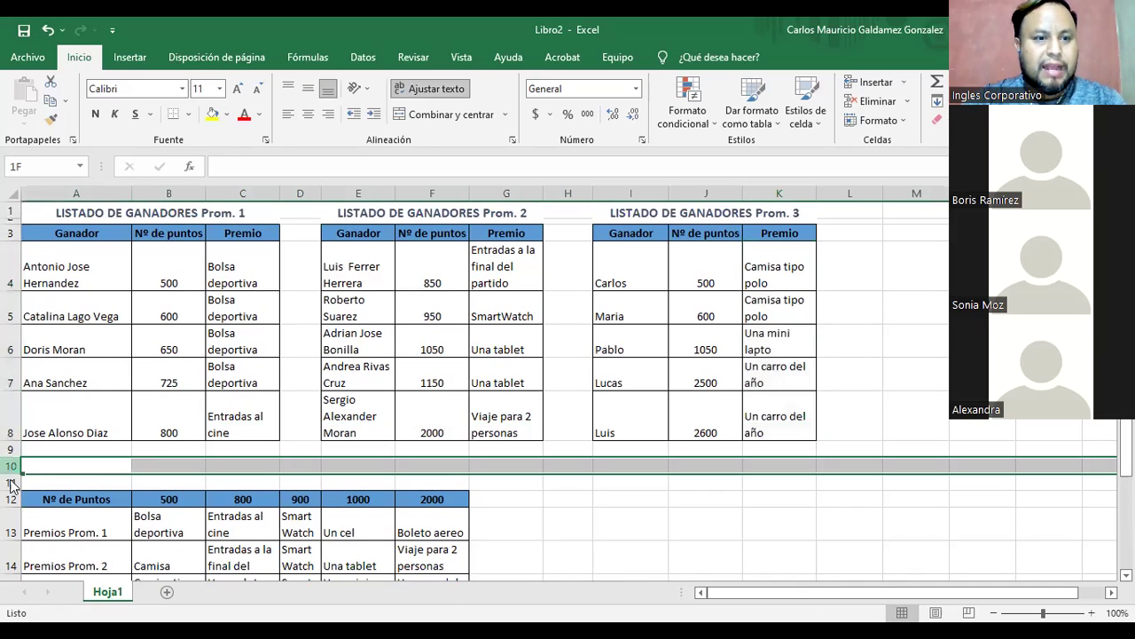
{"action": "right_click", "coordinate": [11, 485]}
{"action": "left_click", "coordinate": [73, 372]}
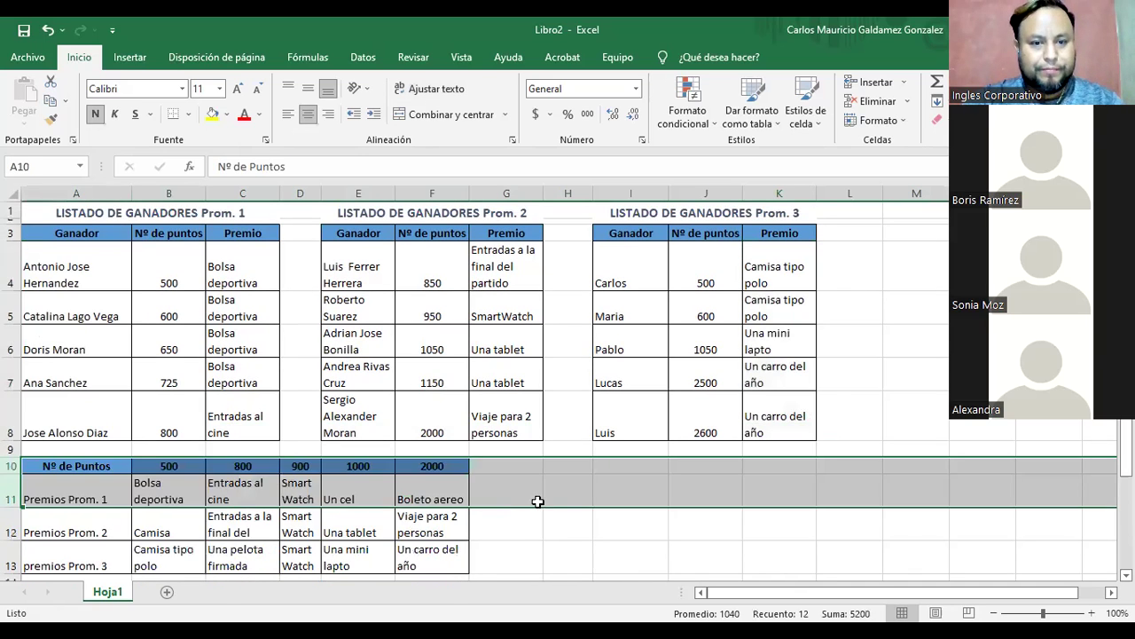
{"action": "left_click", "coordinate": [88, 498]}
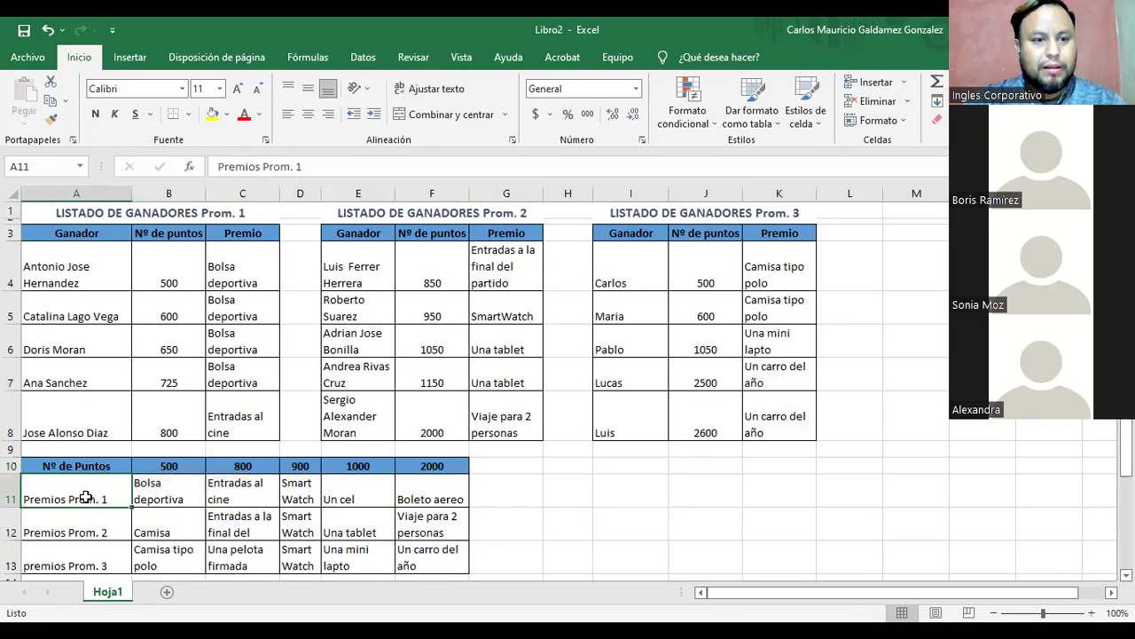
Highlight each list's winners, prize rows and Premio formulas to review the lookups.
{"action": "left_click_drag", "start_coordinate": [86, 213], "coordinate": [249, 432]}
{"action": "left_click_drag", "start_coordinate": [112, 494], "coordinate": [413, 494]}
{"action": "left_click_drag", "start_coordinate": [151, 494], "coordinate": [414, 489]}
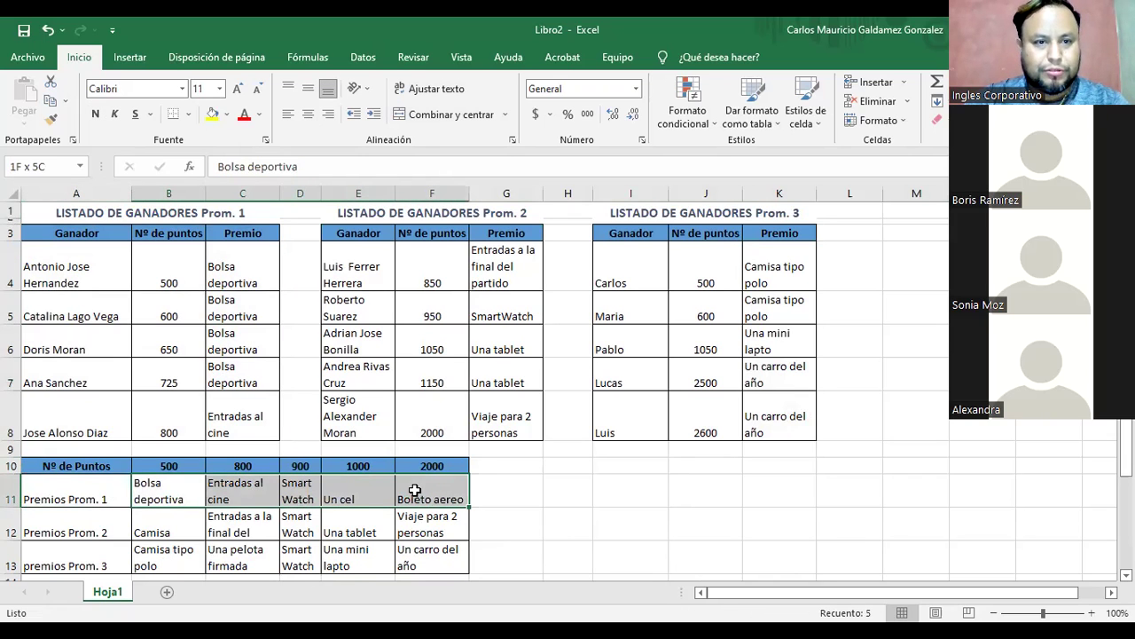
{"action": "left_click_drag", "start_coordinate": [155, 523], "coordinate": [434, 525]}
{"action": "left_click_drag", "start_coordinate": [515, 252], "coordinate": [497, 421]}
{"action": "left_click_drag", "start_coordinate": [149, 565], "coordinate": [440, 560]}
{"action": "left_click_drag", "start_coordinate": [761, 270], "coordinate": [755, 420]}
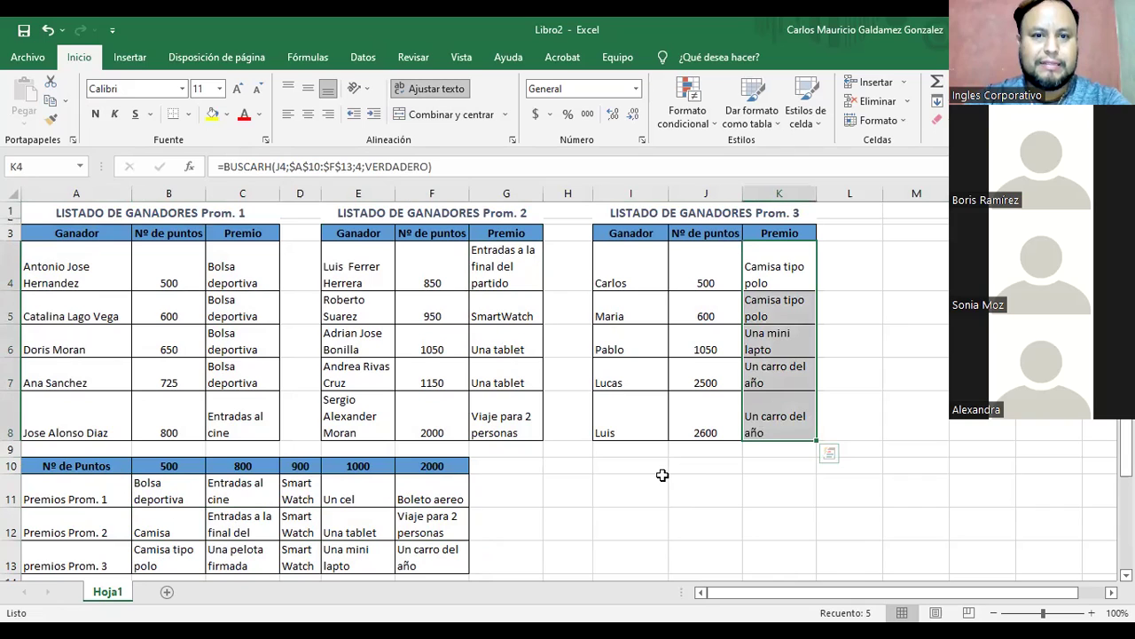
{"action": "left_click", "coordinate": [568, 518]}
Select Premio cells C4:C8, G4:G8 and K4:K8 and clear their formulas.
{"action": "left_click_drag", "start_coordinate": [229, 275], "coordinate": [243, 424]}
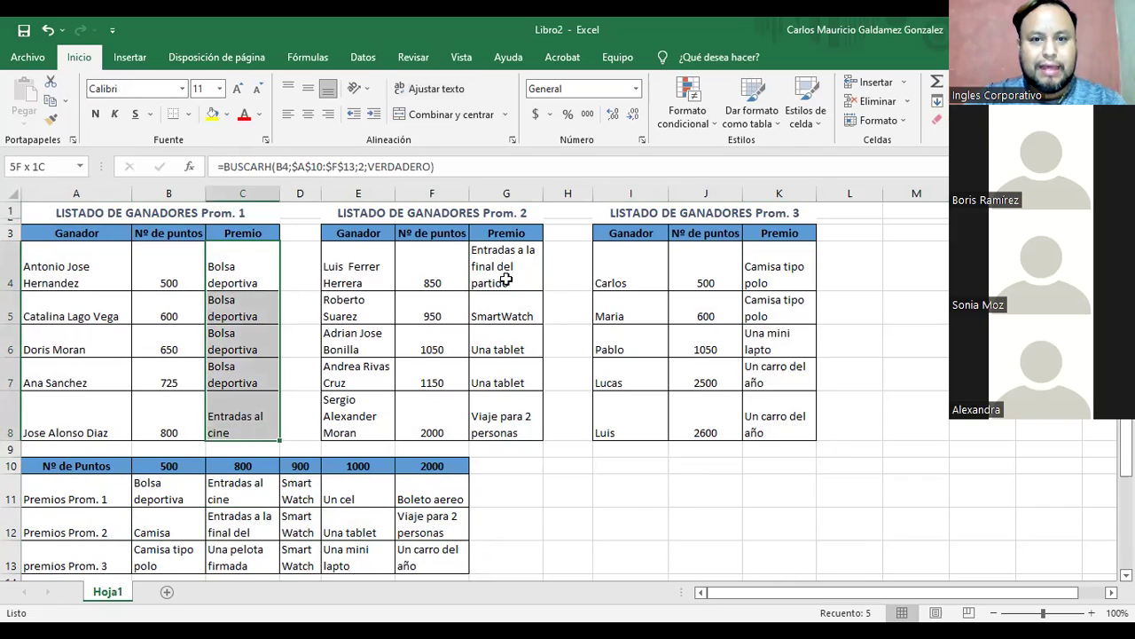
{"action": "left_click_drag", "start_coordinate": [508, 278], "coordinate": [513, 411]}
{"action": "left_click_drag", "start_coordinate": [774, 273], "coordinate": [784, 411]}
{"action": "key", "text": "Delete"}
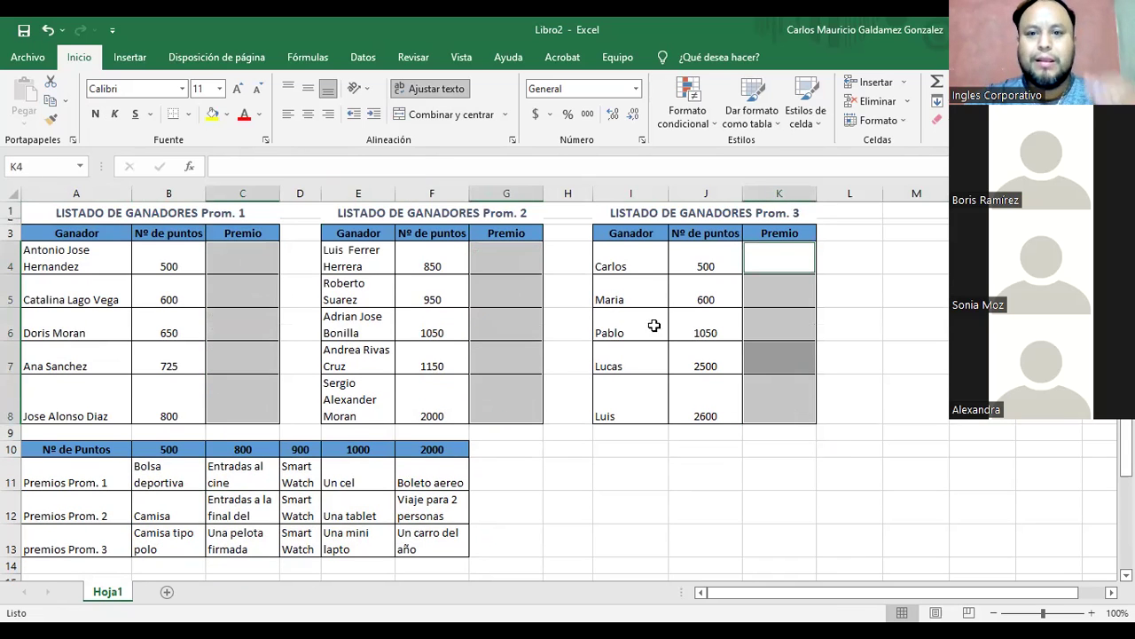
Replace the winner names in I4 and I5 with each winner's full name.
{"action": "left_click", "coordinate": [640, 265]}
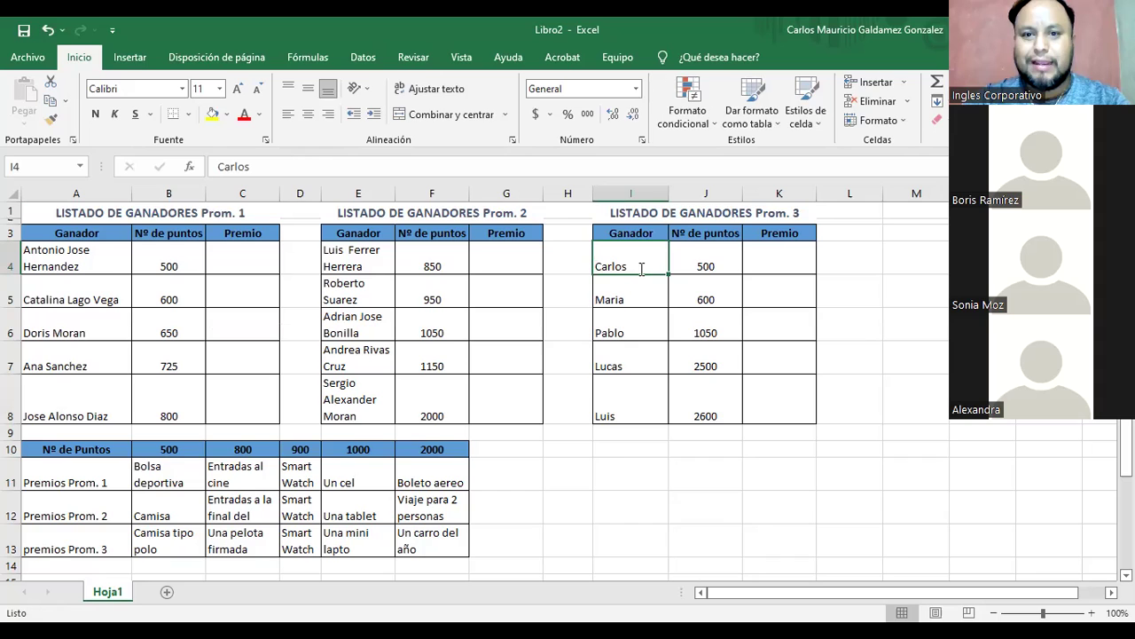
{"action": "double_click", "coordinate": [643, 266]}
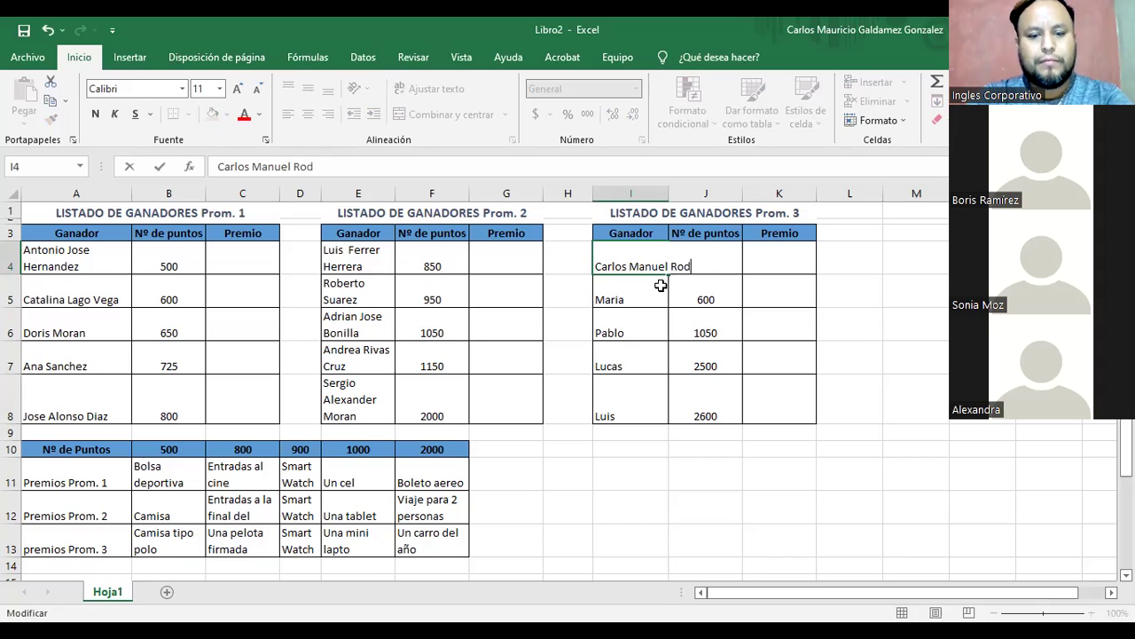
{"action": "key", "text": "Return"}
{"action": "double_click", "coordinate": [661, 286]}
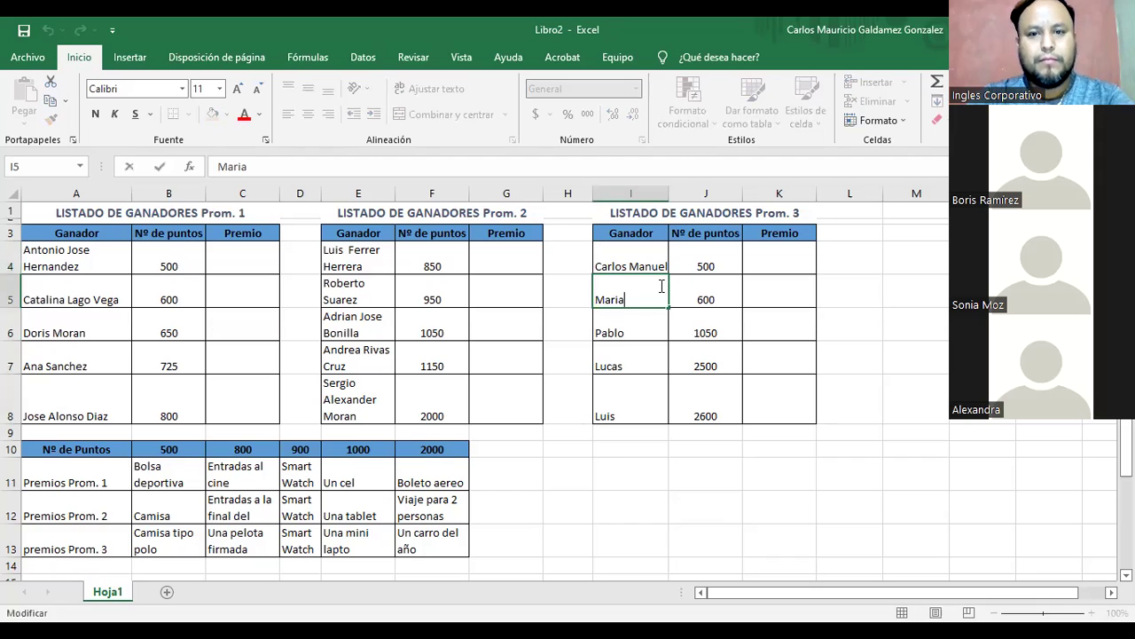
{"action": "key", "text": "Return"}
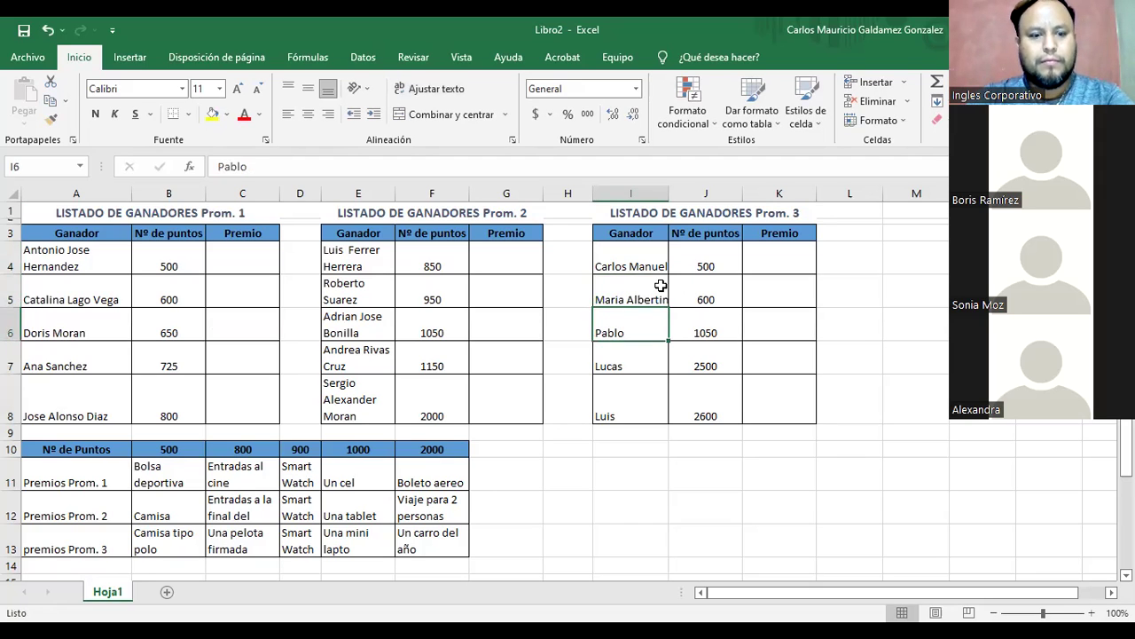
Enter full names for the winners in I6, I7 and I8, fixing a typo in I6.
{"action": "key", "text": "F2"}
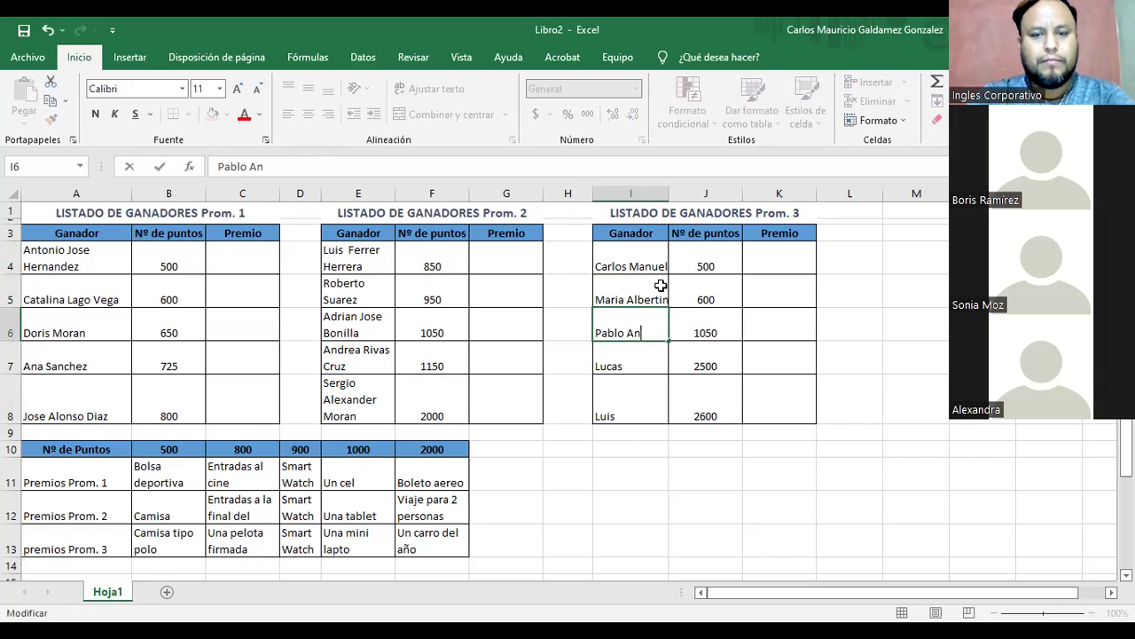
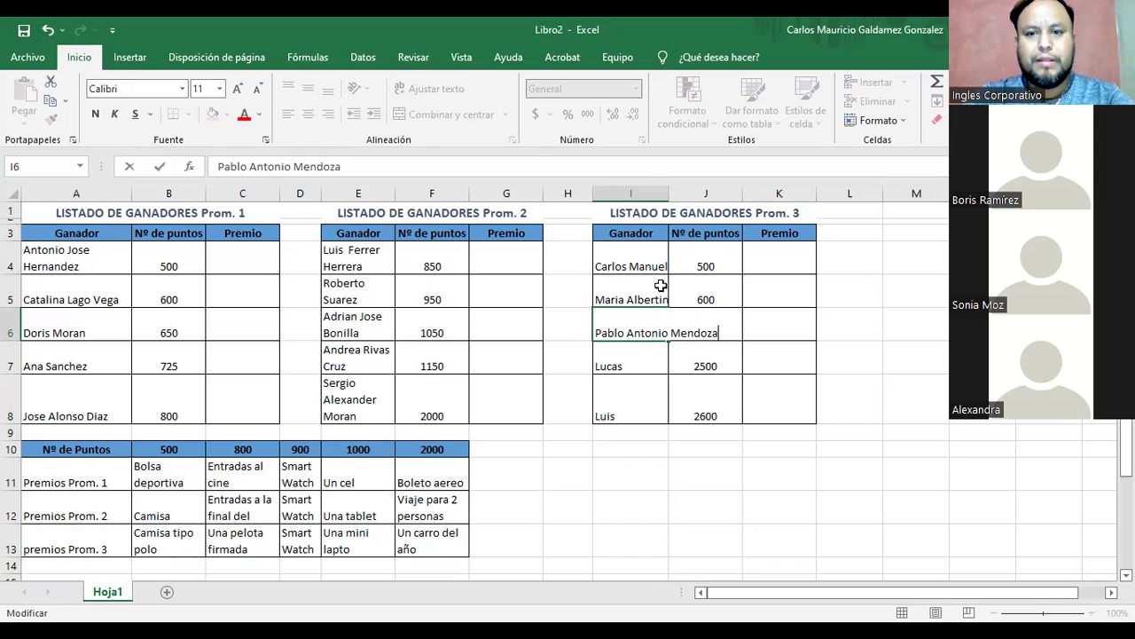
{"action": "key", "text": "Return"}
{"action": "key", "text": "F2"}
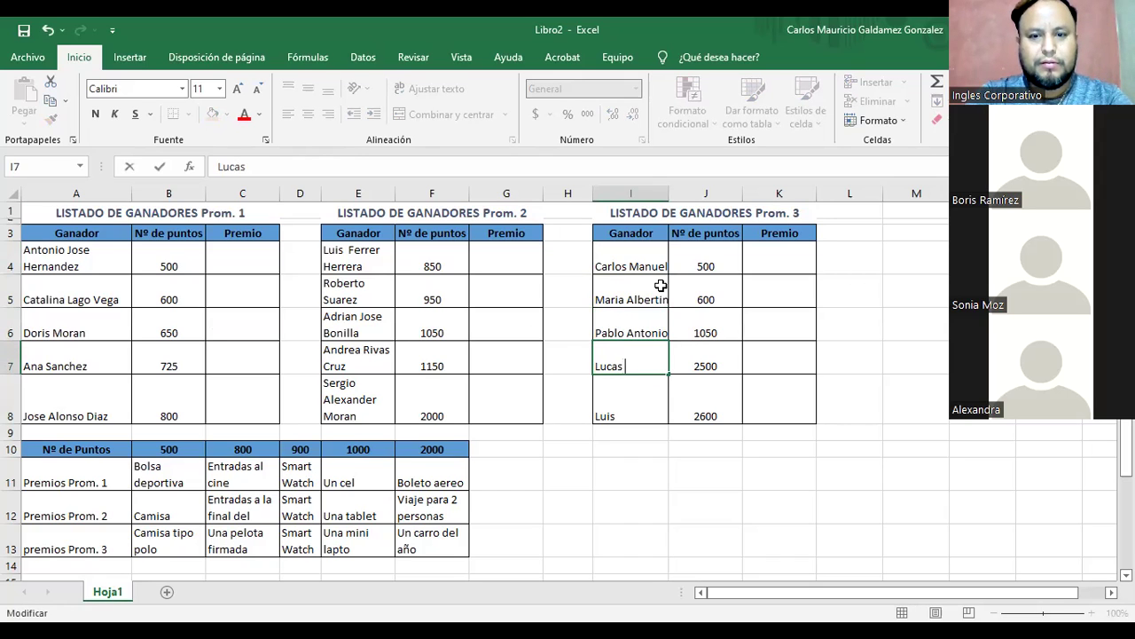
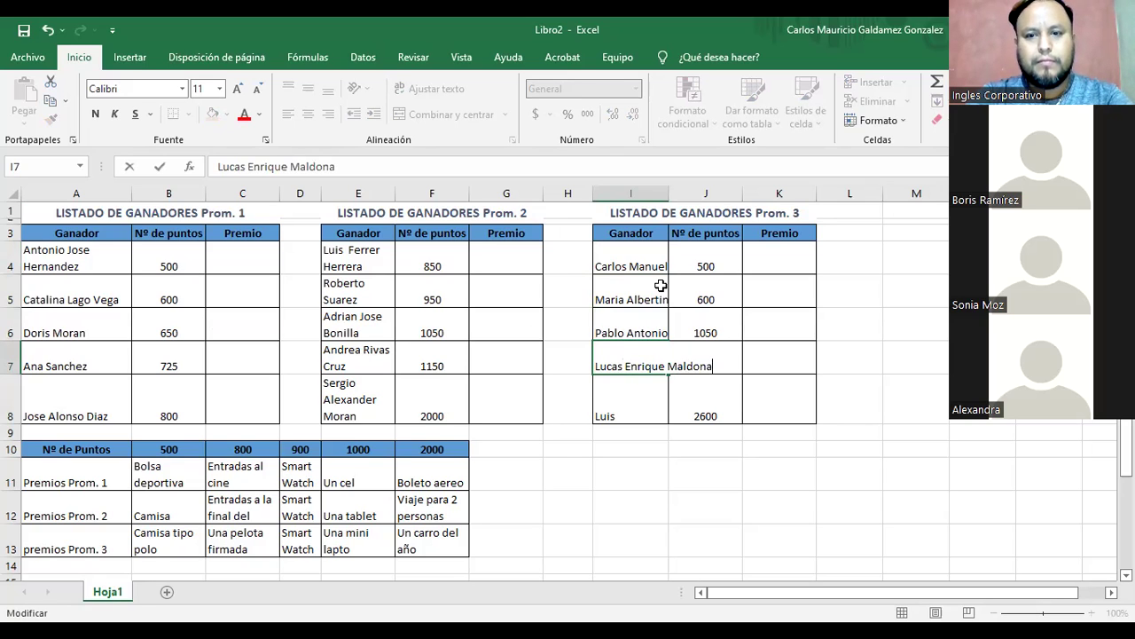
{"action": "key", "text": "Return"}
{"action": "key", "text": "F2"}
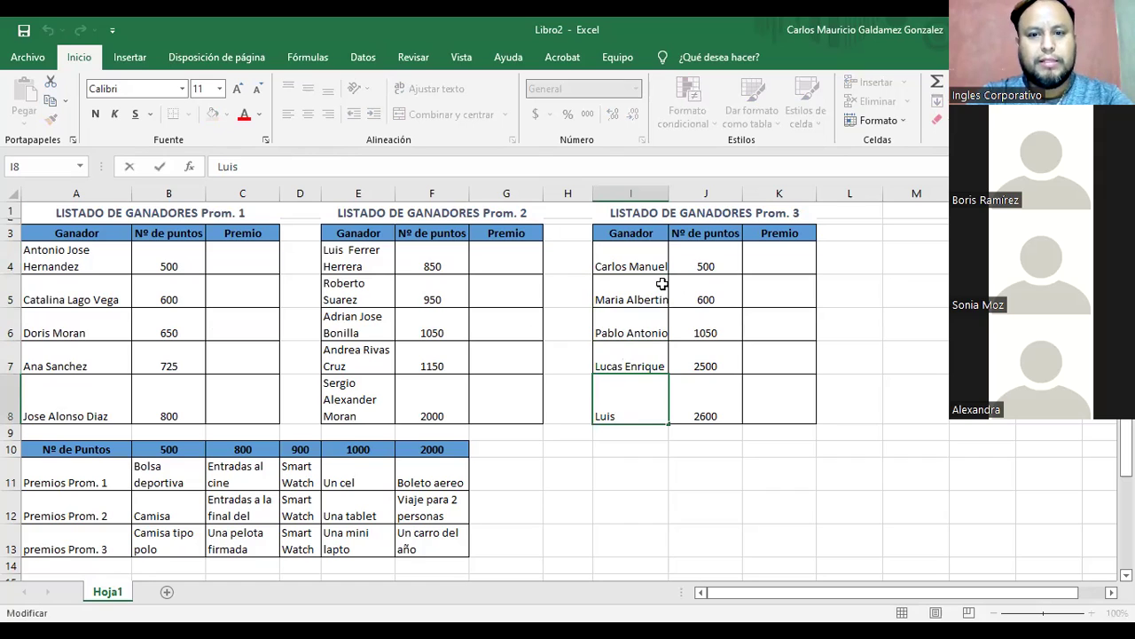
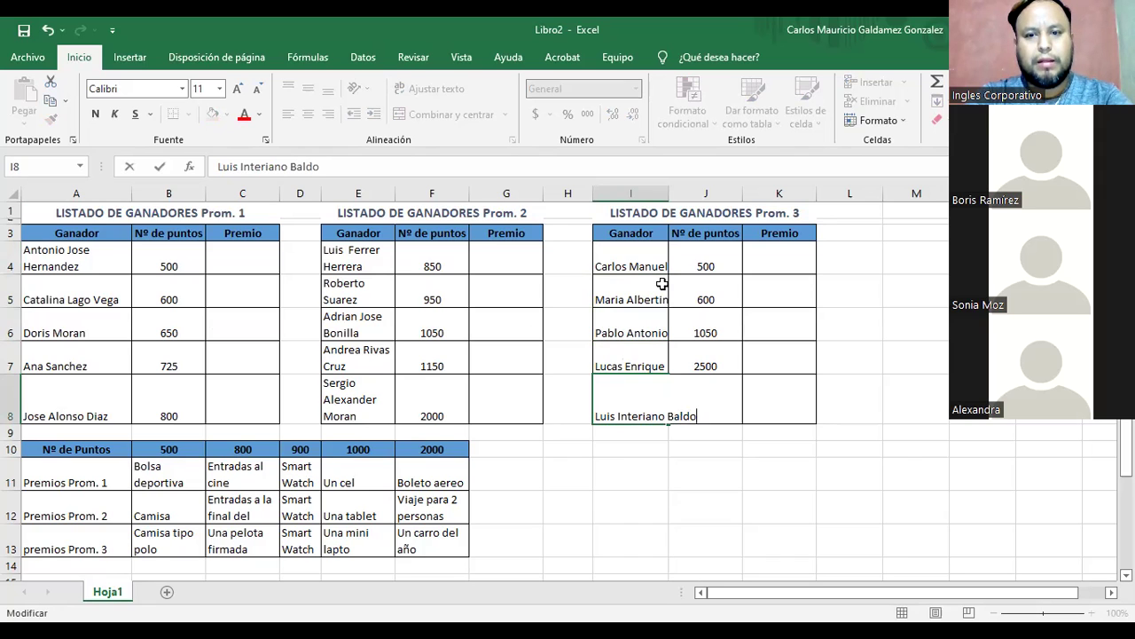
{"action": "key", "text": "Return"}
Wrap text on I4:I8 so the full names span several lines.
{"action": "left_click_drag", "start_coordinate": [637, 268], "coordinate": [631, 406]}
{"action": "left_click", "coordinate": [431, 89]}
{"action": "scroll", "coordinate": [518, 425], "scroll_direction": "down", "scroll_amount": 1}
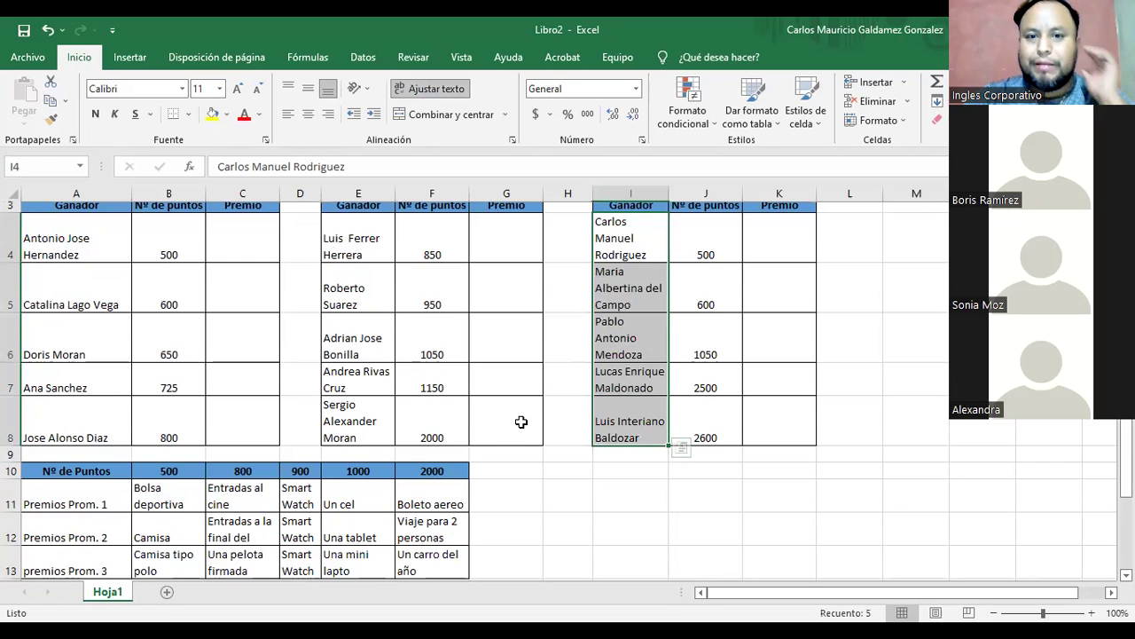
{"action": "scroll", "coordinate": [521, 422], "scroll_direction": "up", "scroll_amount": 1}
Save a copy to the Desktop, renaming the file to Libro1-BuscarH.
{"action": "left_click", "coordinate": [34, 59]}
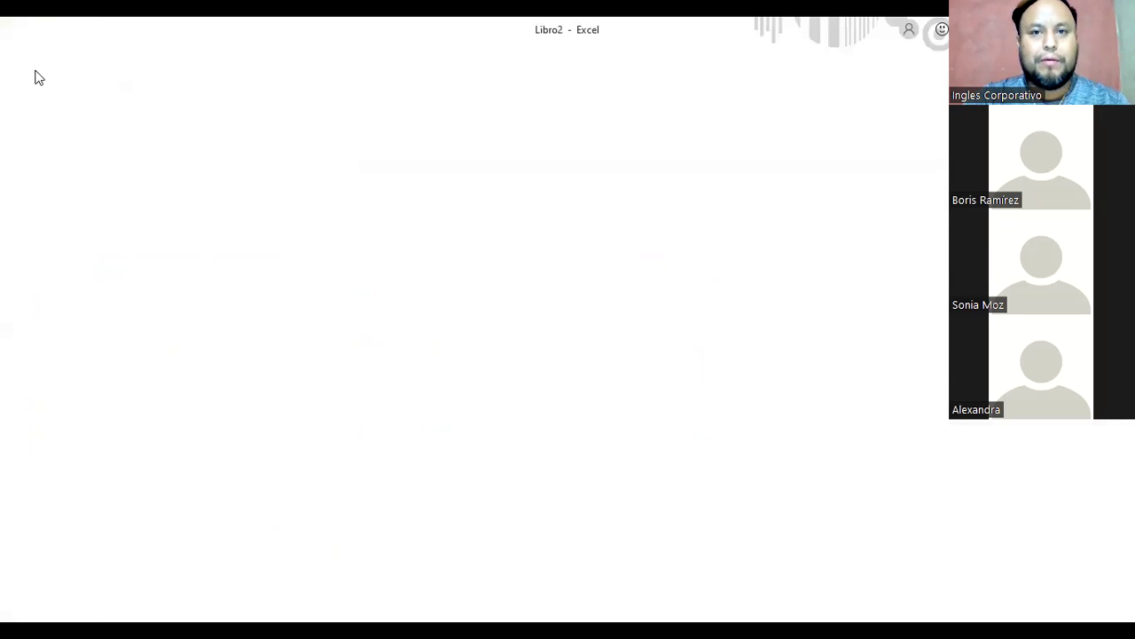
{"action": "left_click", "coordinate": [84, 291]}
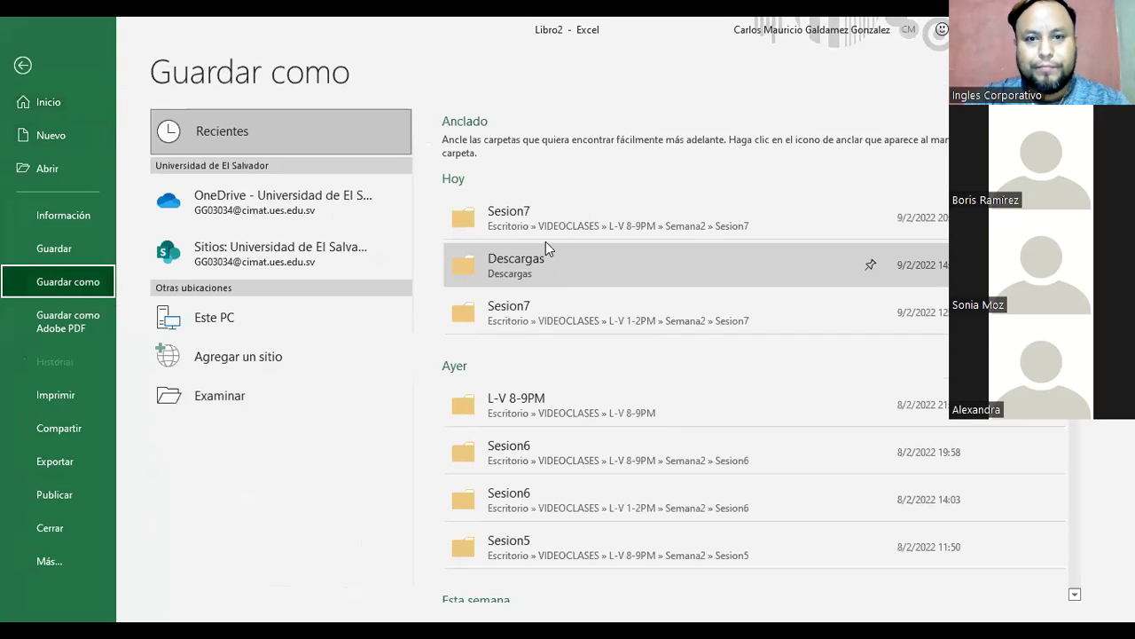
{"action": "left_click", "coordinate": [232, 390]}
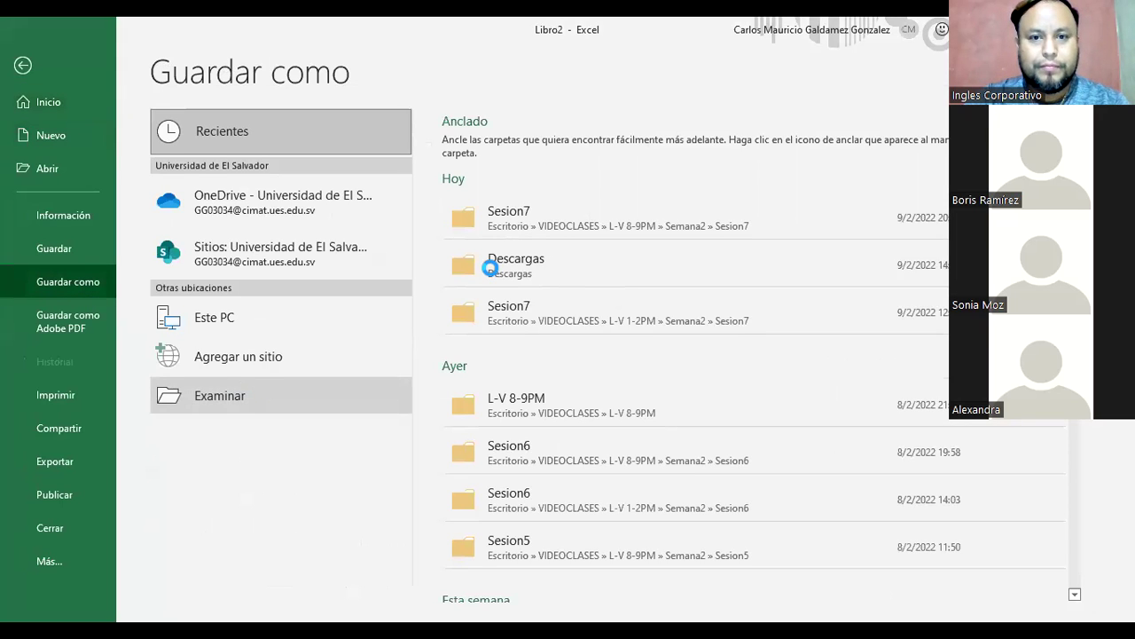
{"action": "left_click", "coordinate": [69, 180]}
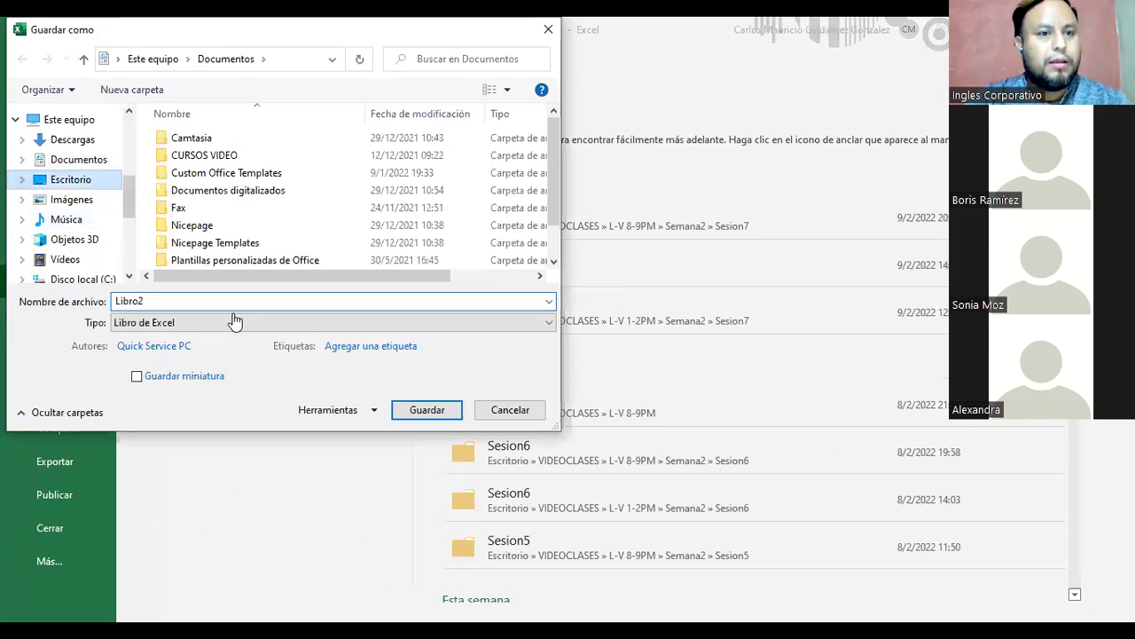
{"action": "left_click", "coordinate": [225, 306]}
{"action": "type", "text": "1-BuscarH"}
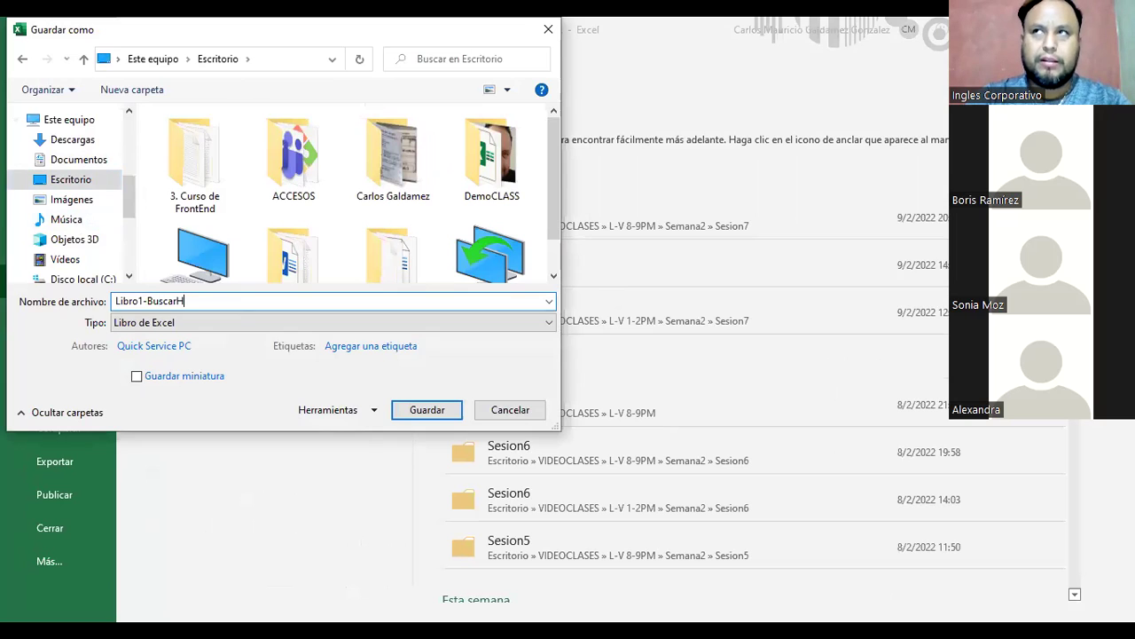
Add the workbook author from the suggestions and save the file.
{"action": "key", "text": "Tab"}
{"action": "key", "text": "Tab"}
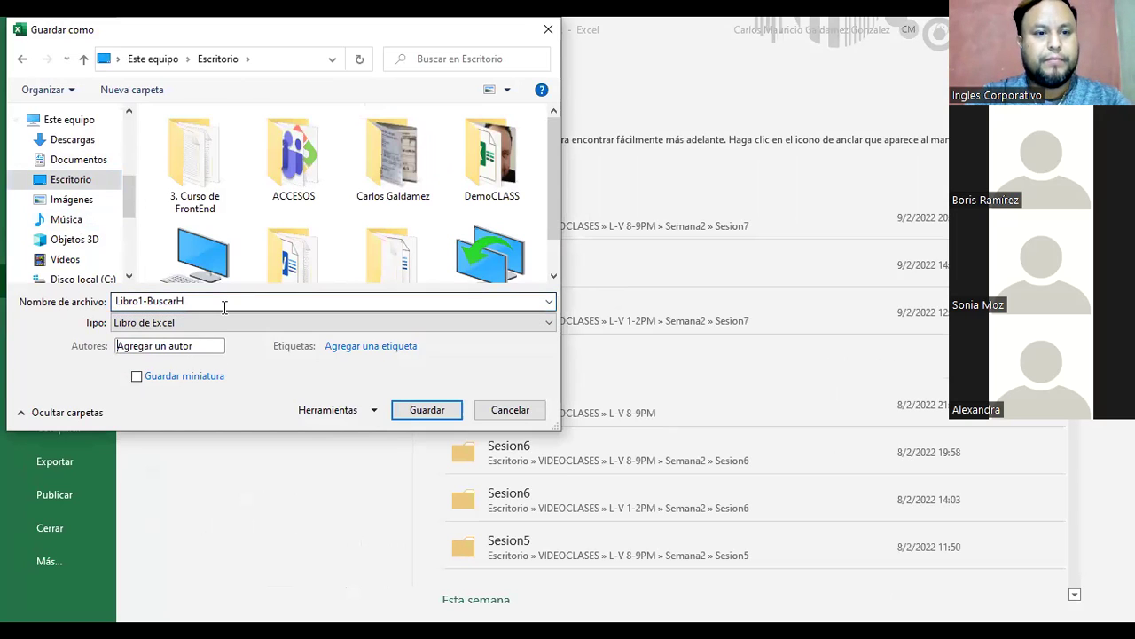
{"action": "type", "text": "T"}
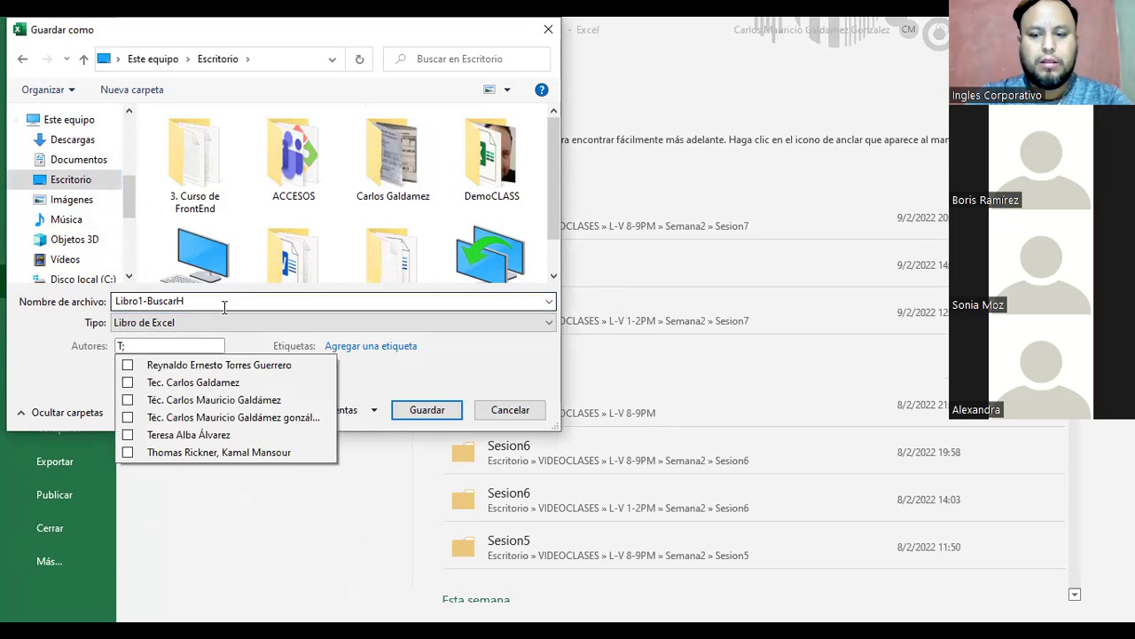
{"action": "left_click", "coordinate": [204, 400]}
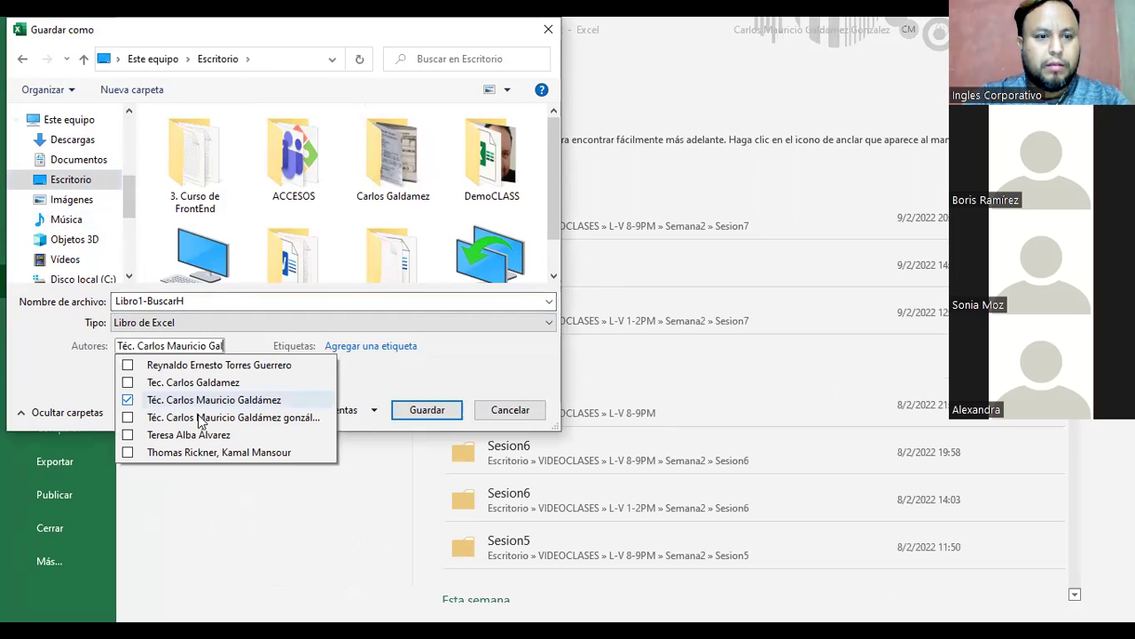
{"action": "left_click", "coordinate": [438, 414]}
{"action": "left_click", "coordinate": [439, 413]}
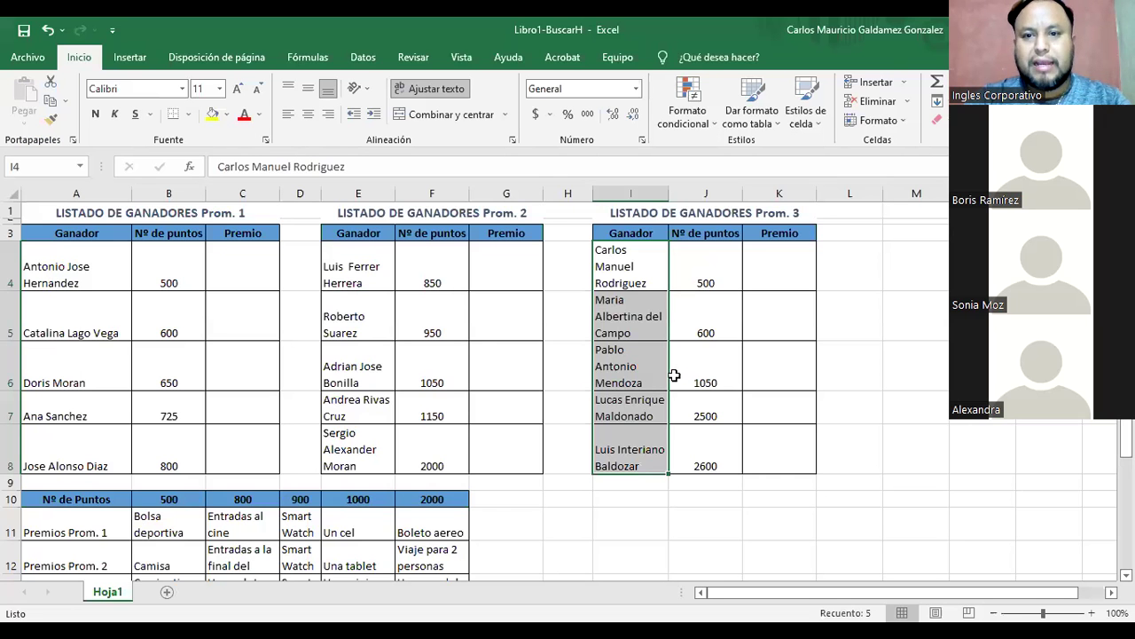